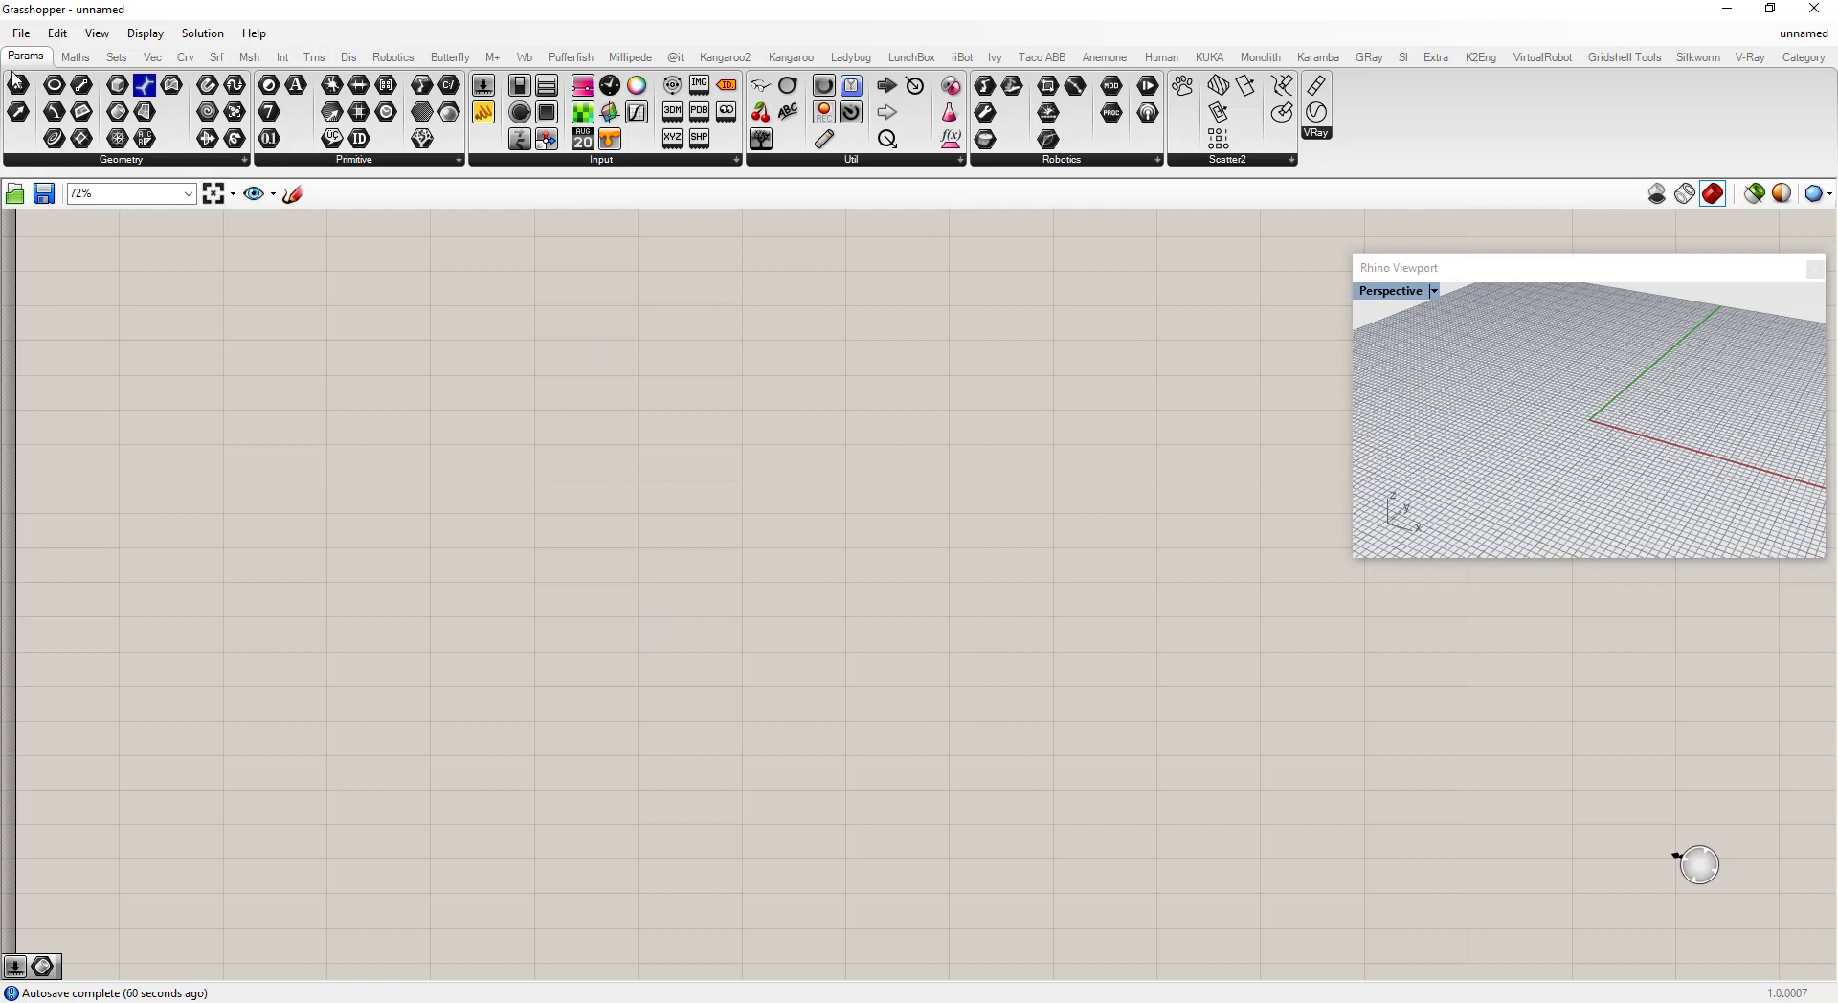
- Place a Point parameter on the canvas and set it to a single point at 0,0,0
drag(18, 86, 109, 370)
double_click(114, 374)
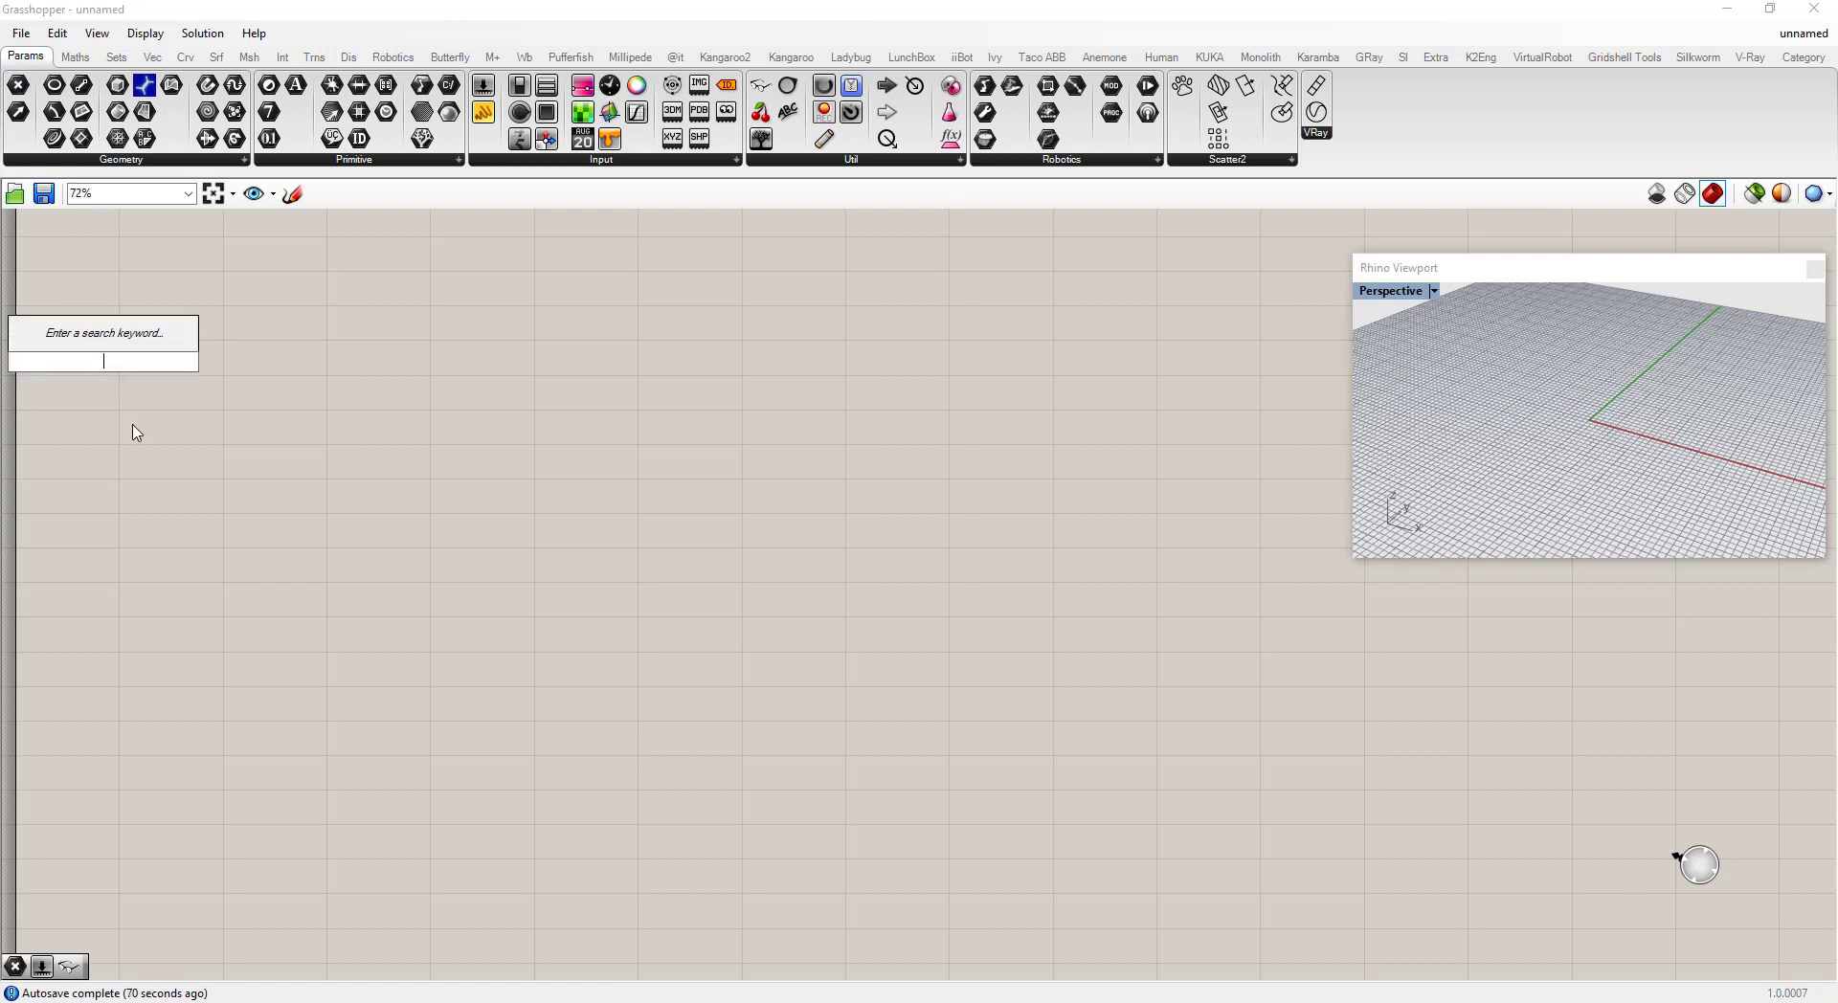
key(Escape)
right_click(102, 360)
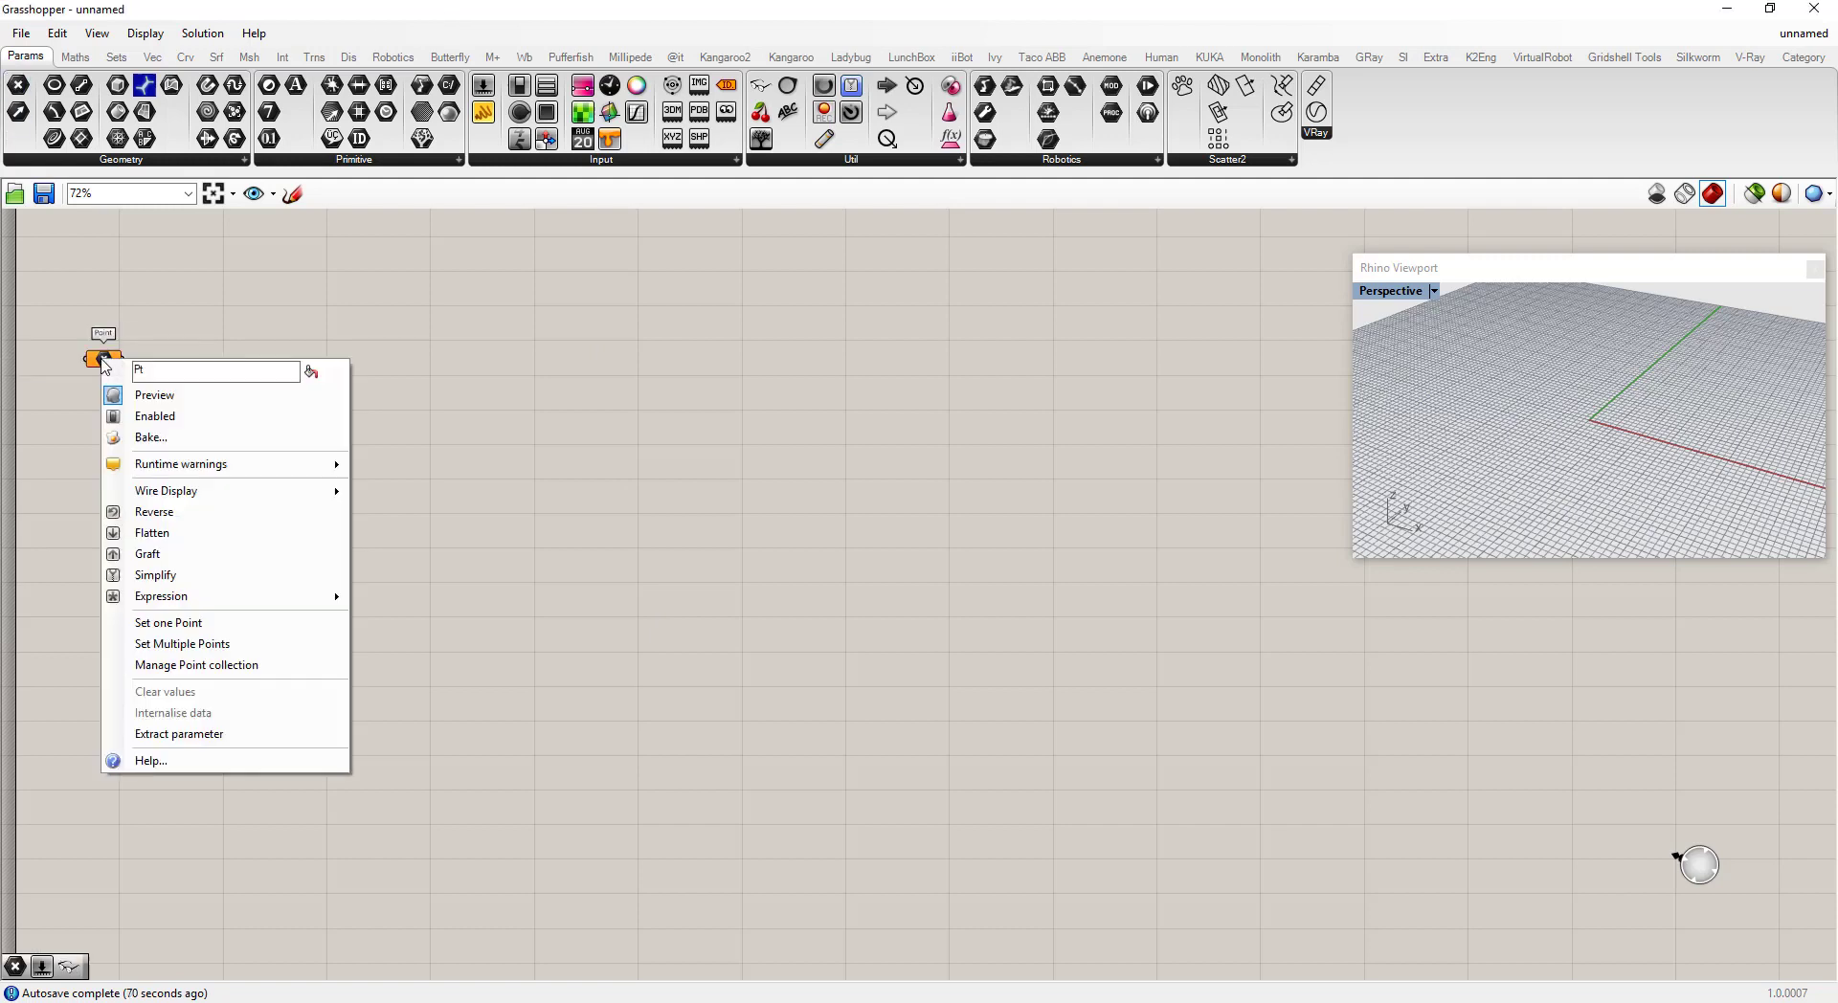
click(164, 623)
text(0,)
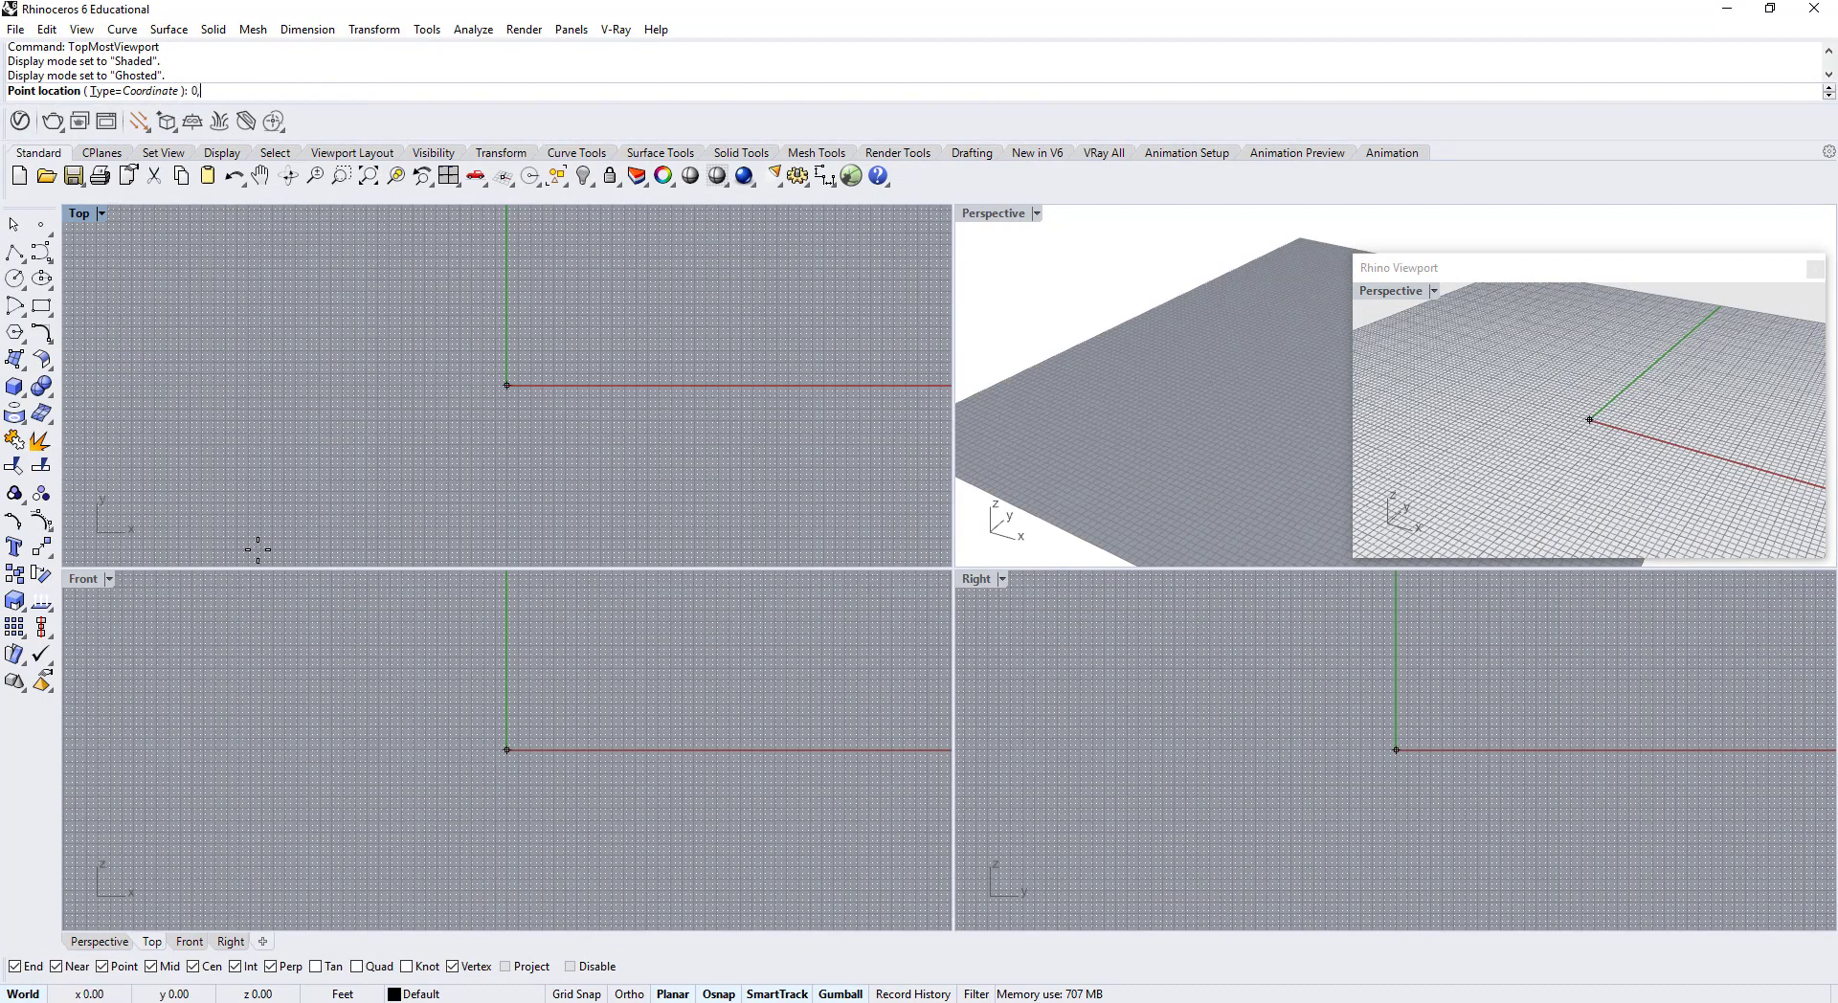
text(0,0)
key(Return)
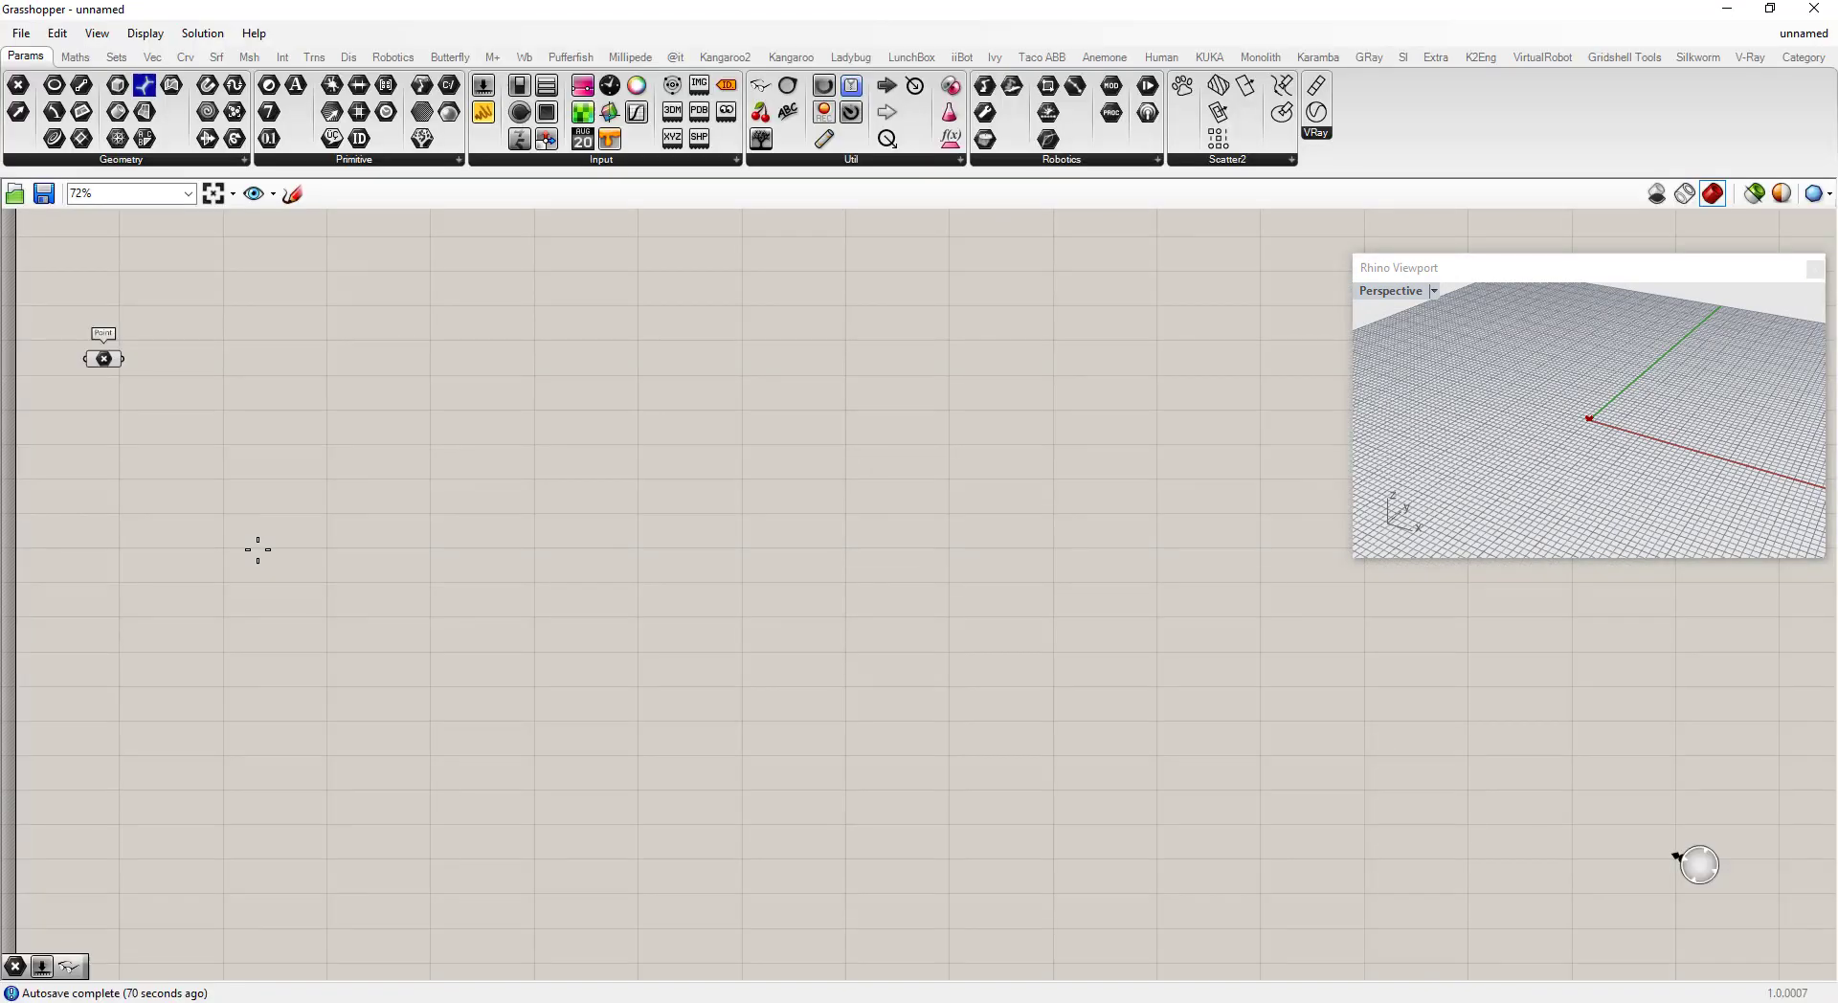
- Add a Move component, connect the Point to its G input, and place it well clear of the Point
scroll(1594, 431, up, 3)
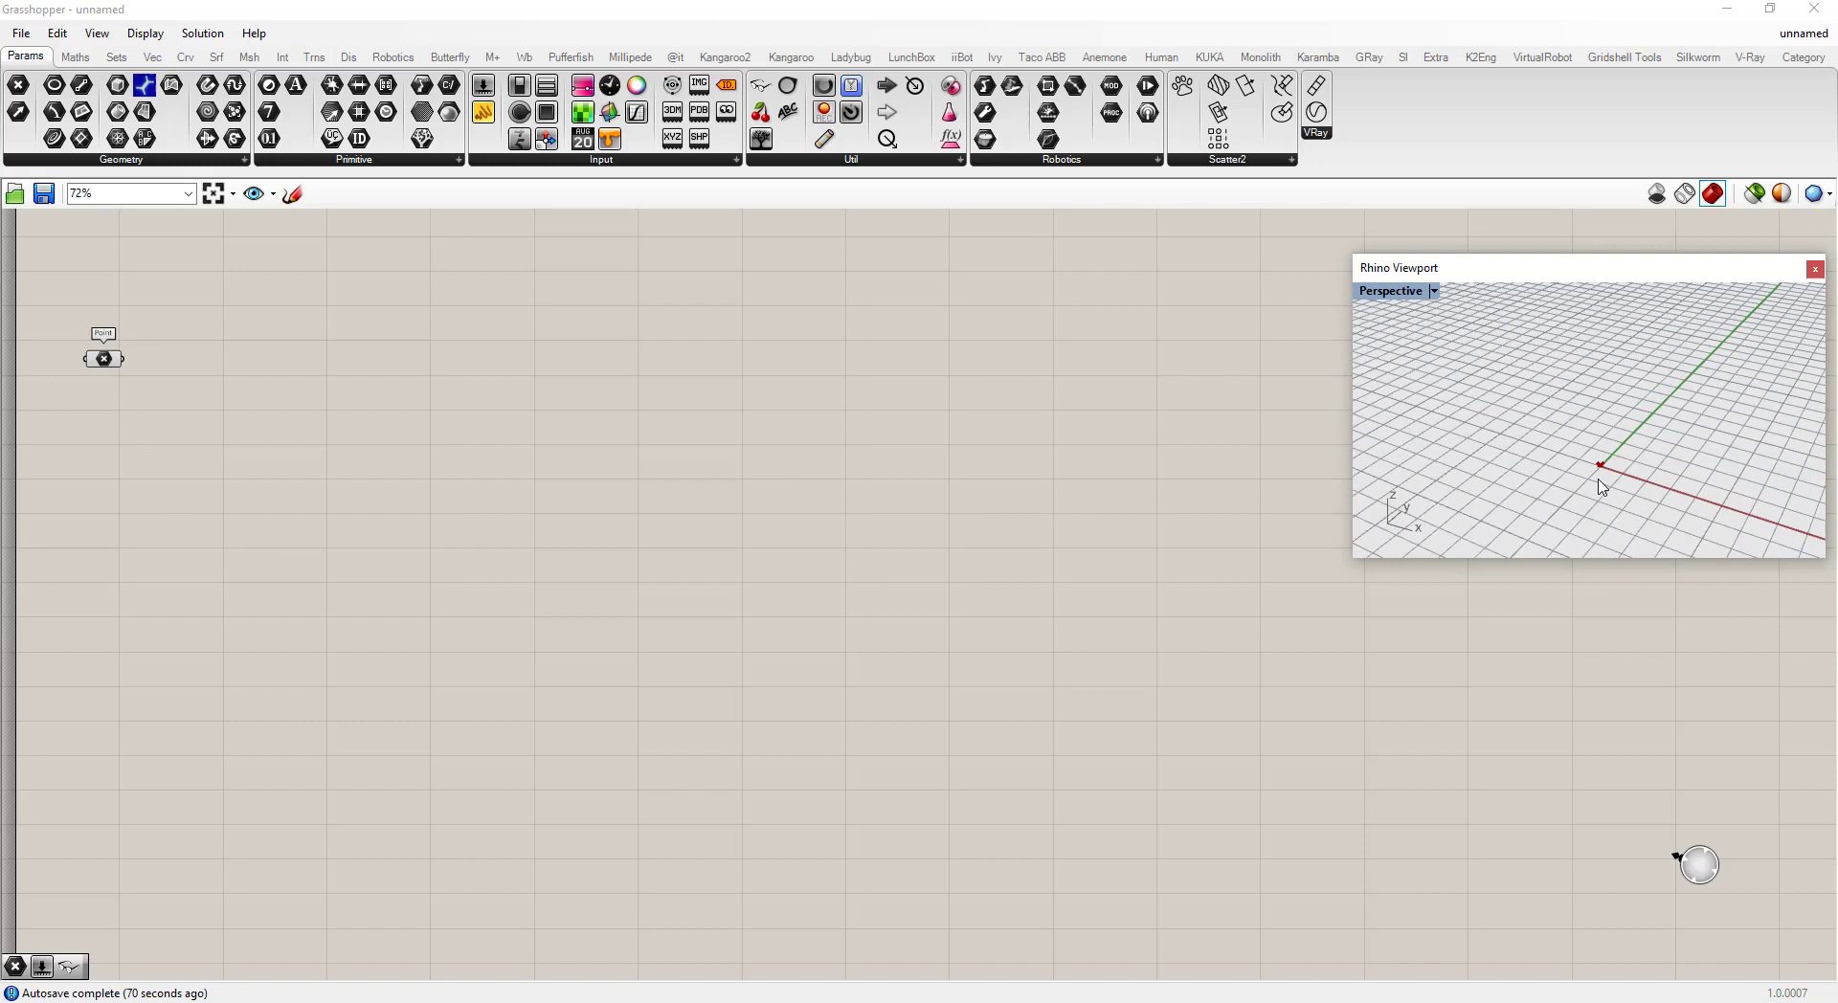
scroll(1556, 421, down, 4)
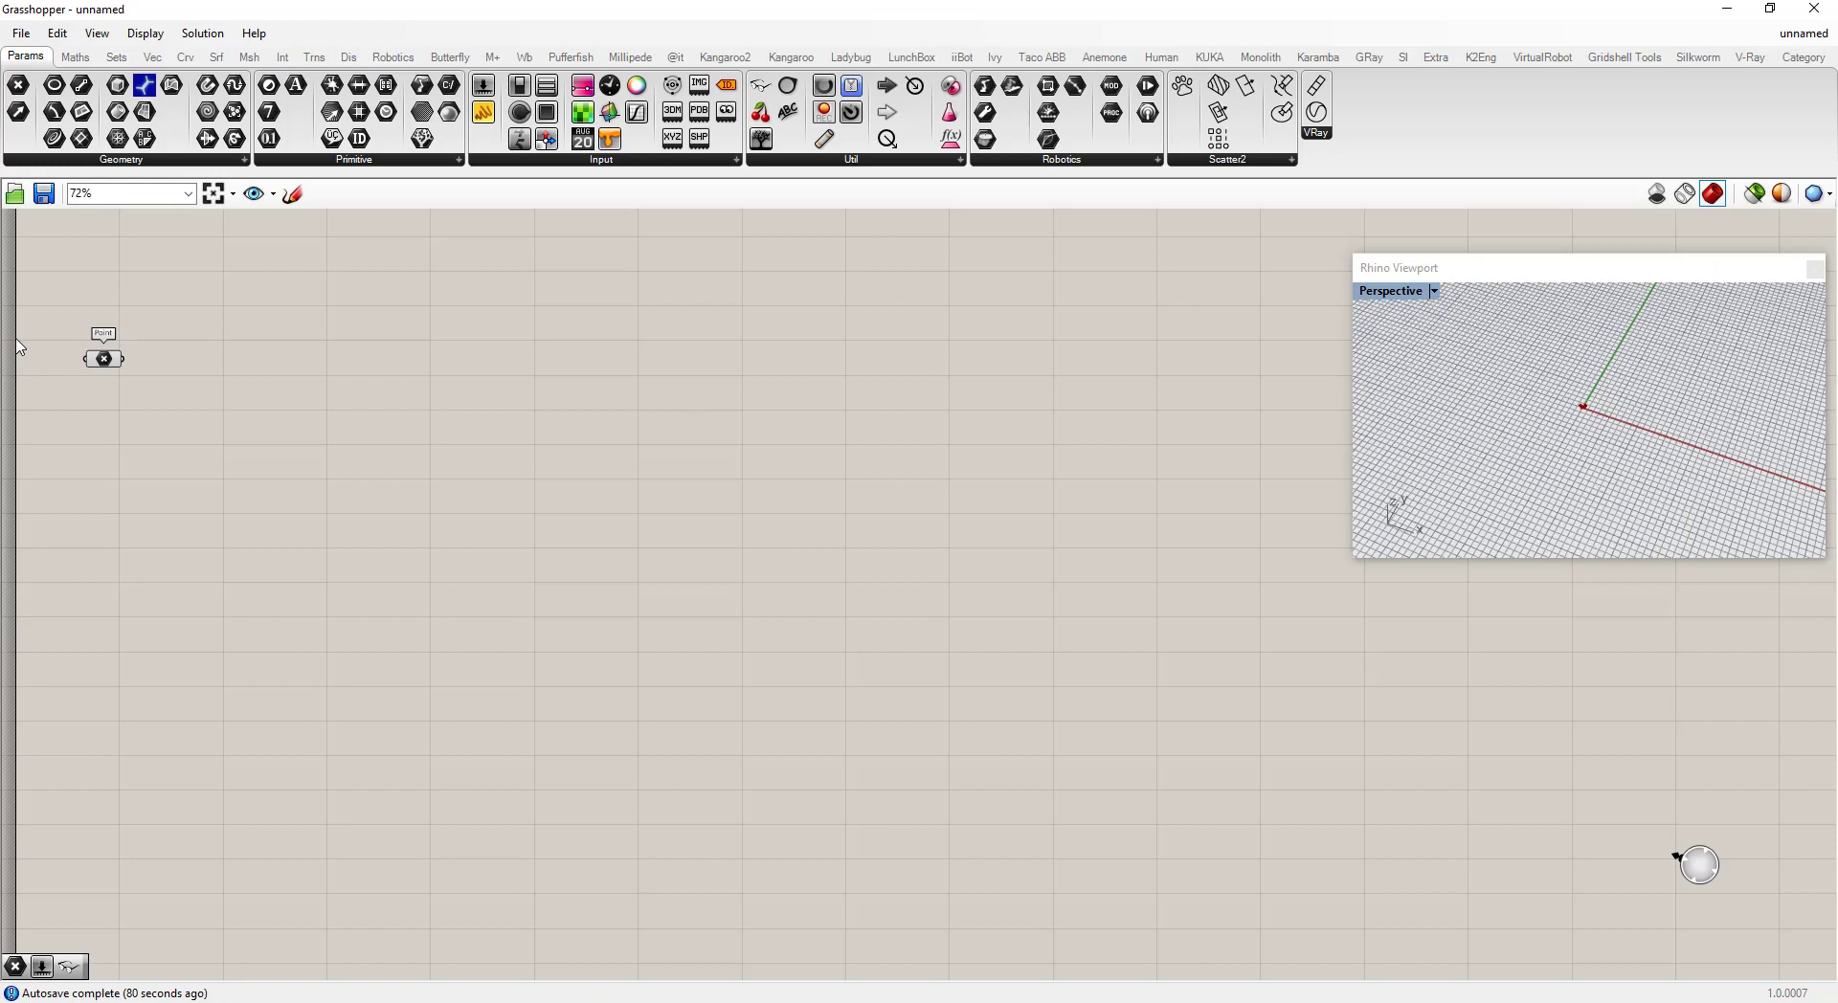
double_click(265, 364)
text(move)
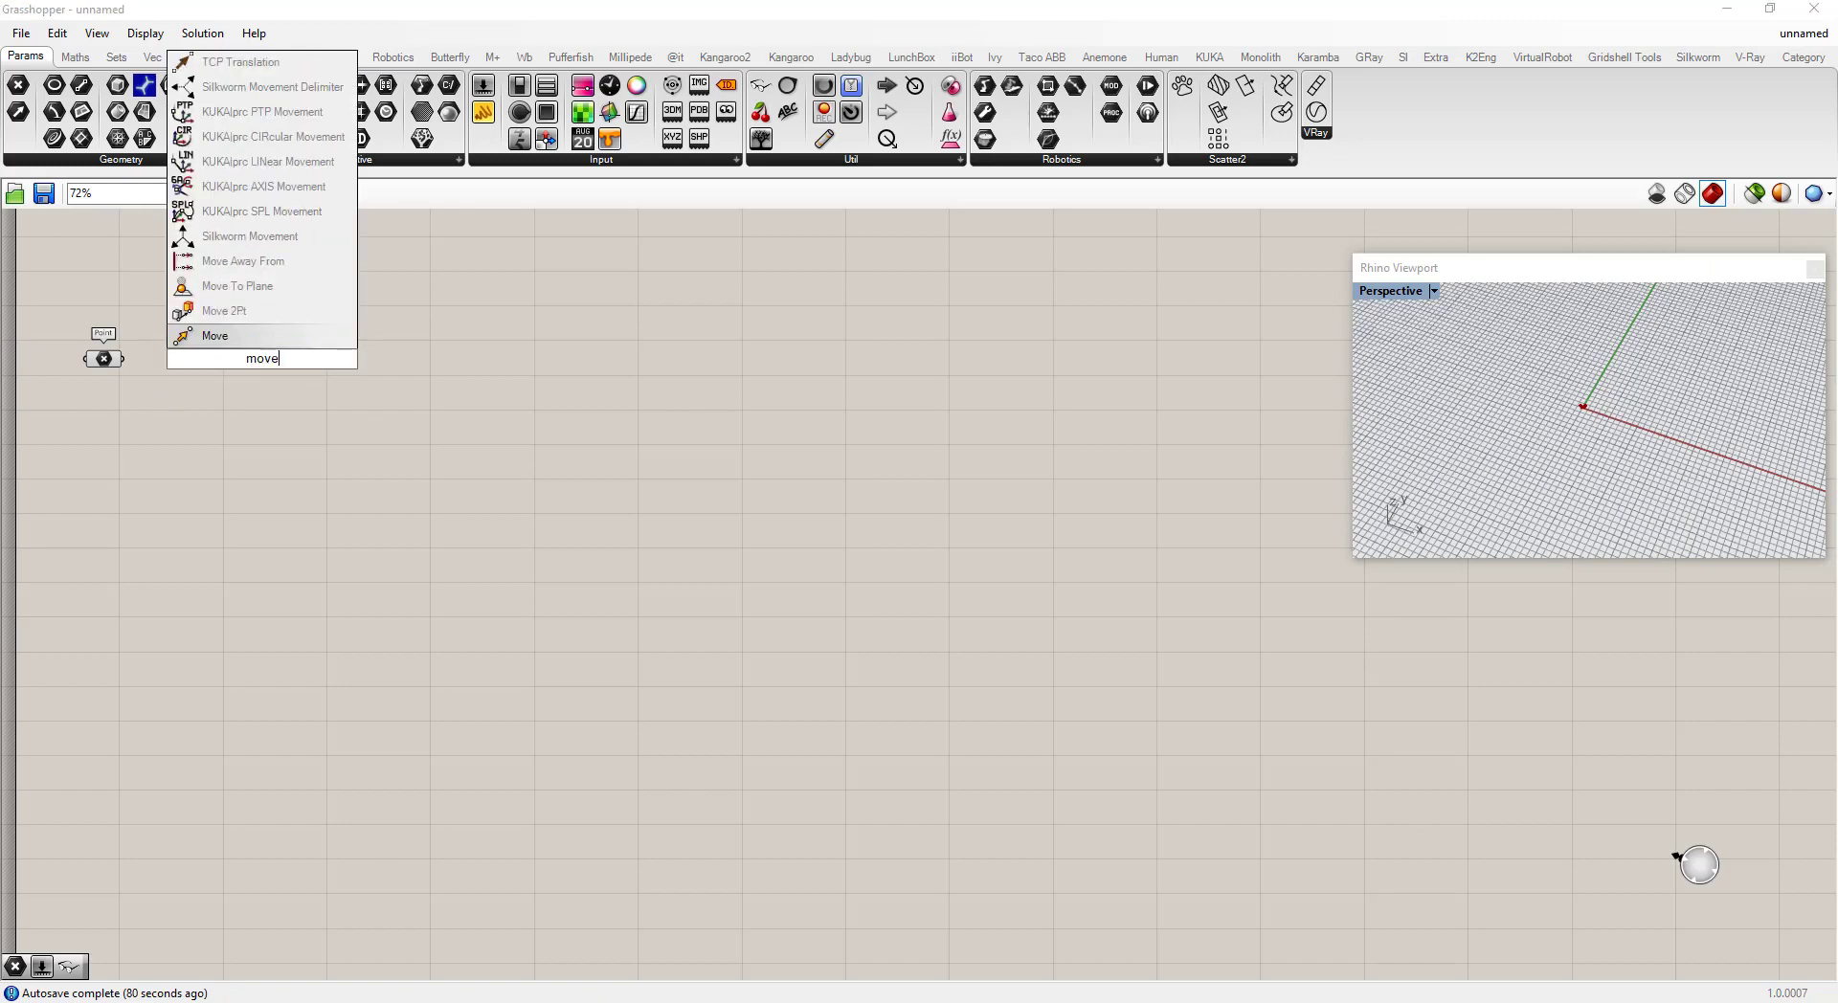
click(239, 340)
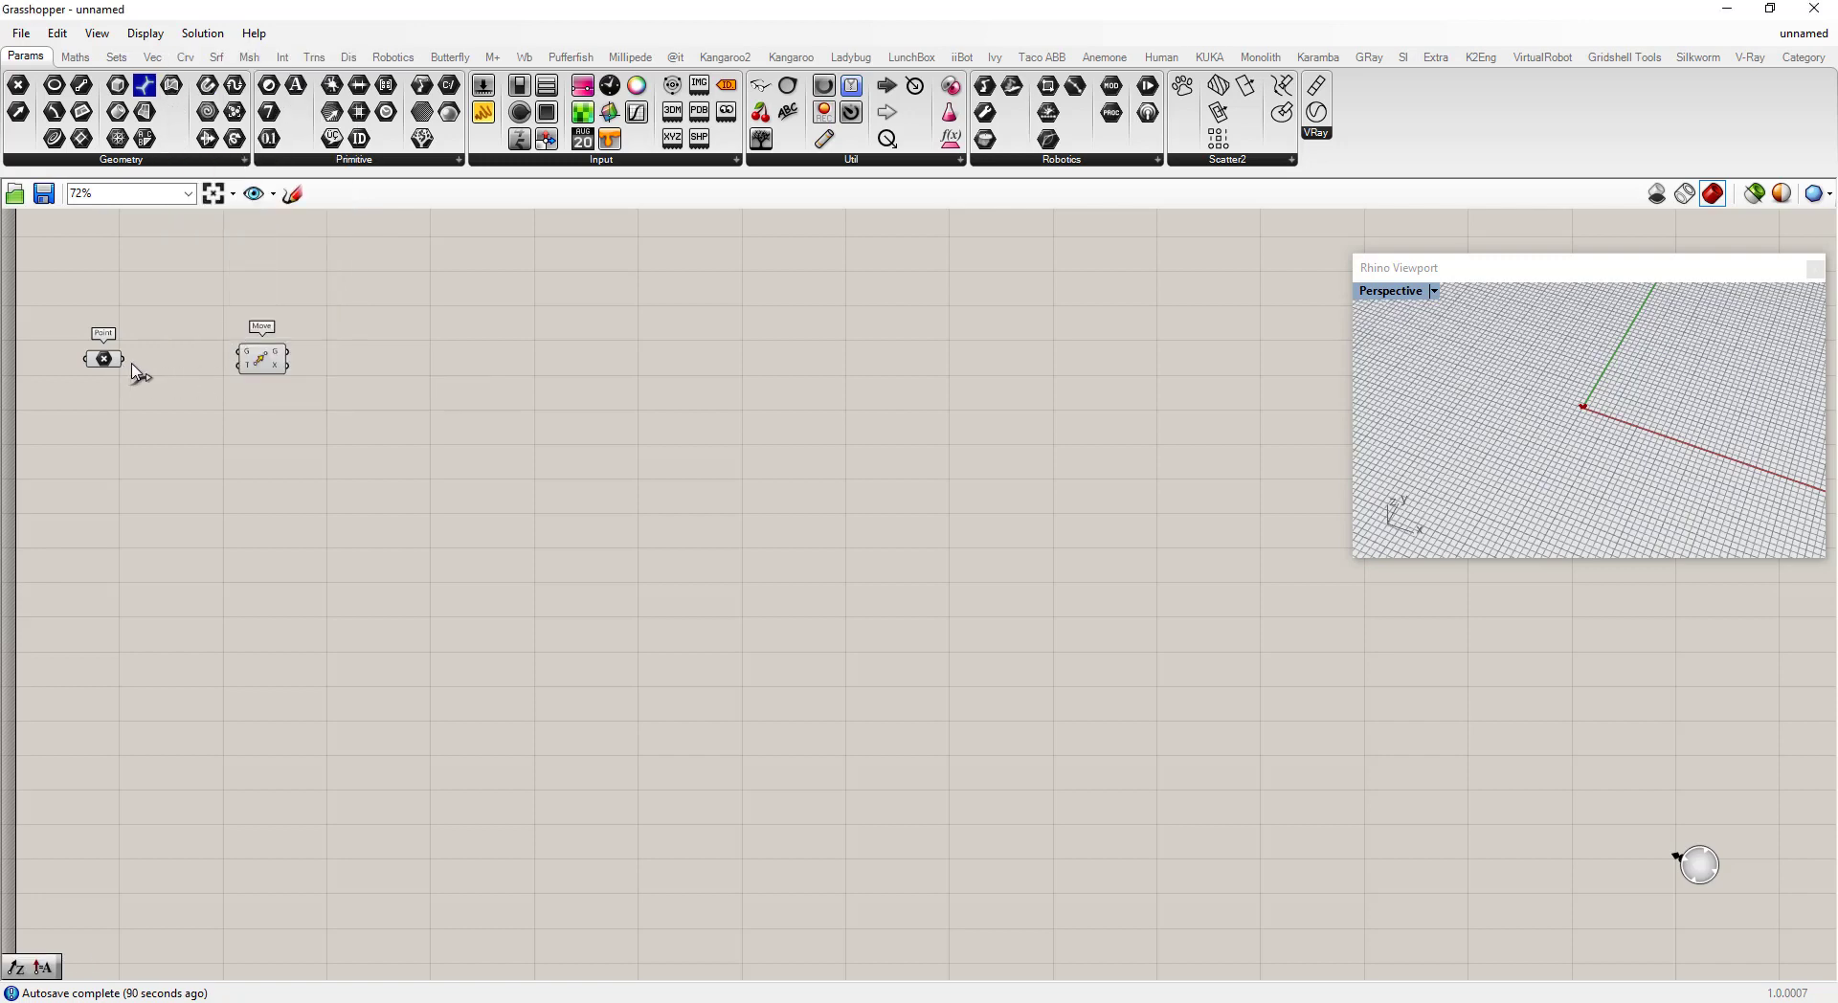
drag(123, 359, 435, 367)
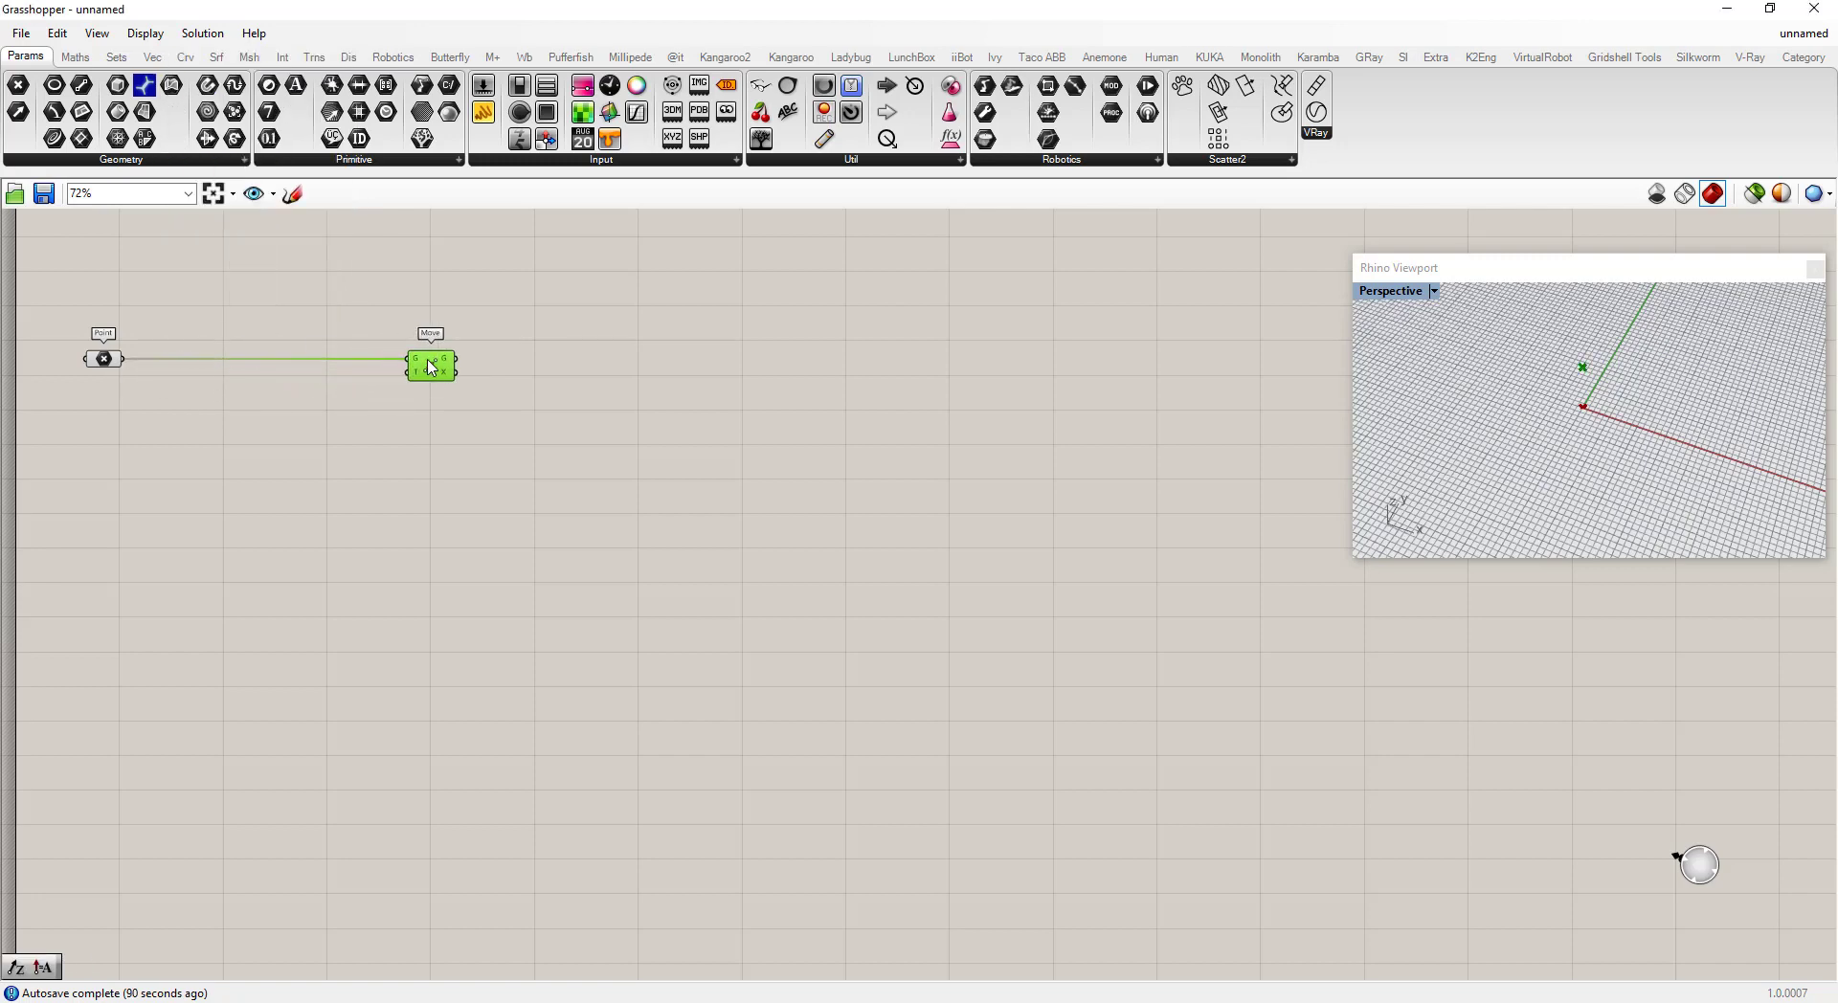
- Create a panel containing 1,0,0 below the wire between Point and Move
click(231, 476)
double_click(216, 446)
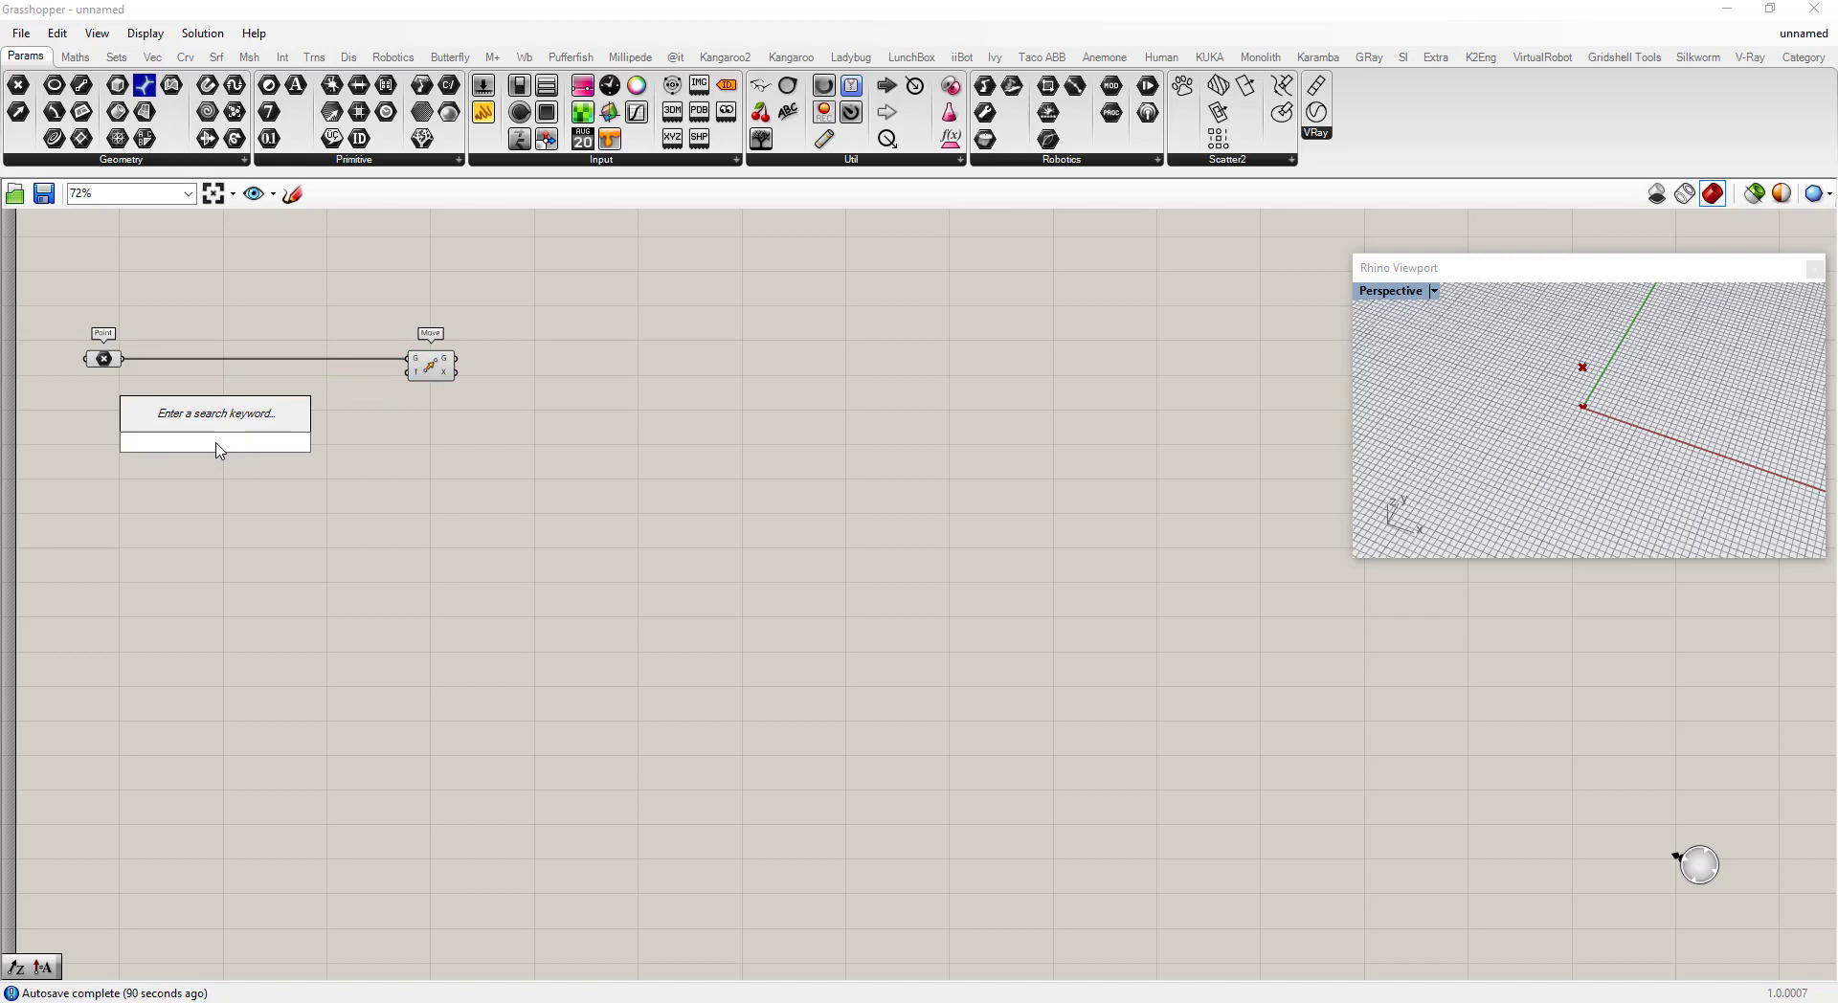
text(")
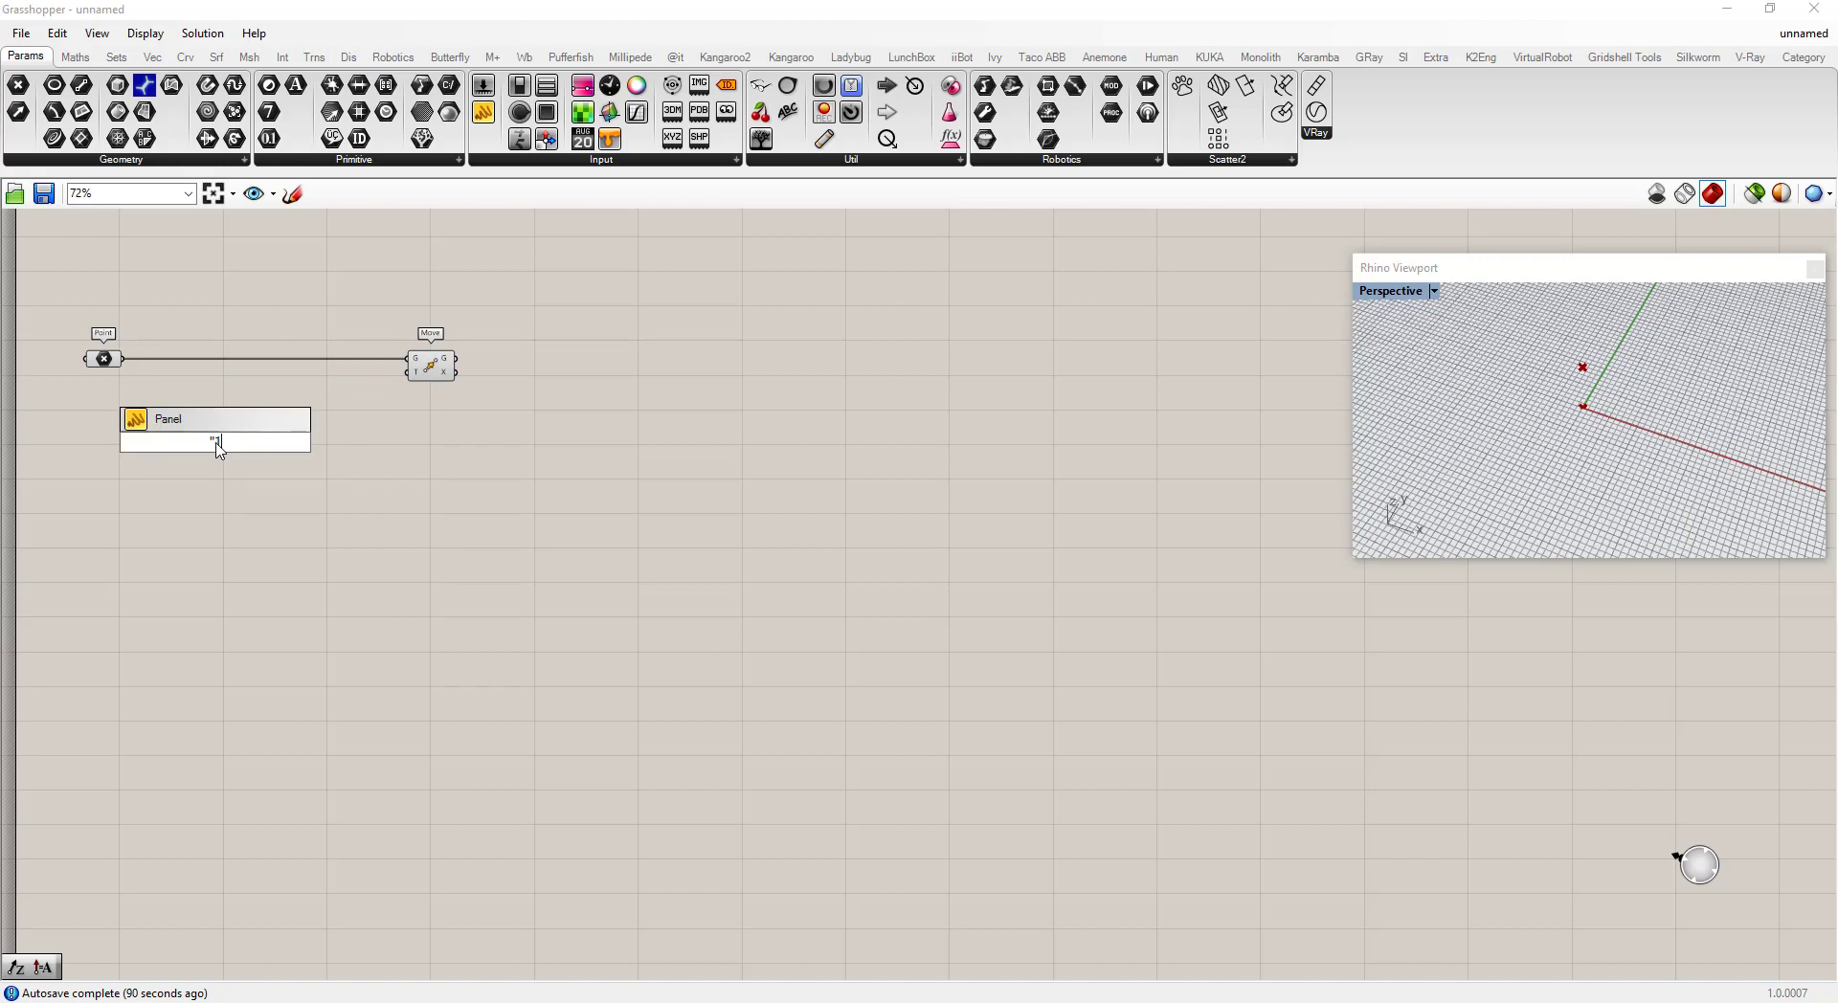
text(1,0,0)
key(Return)
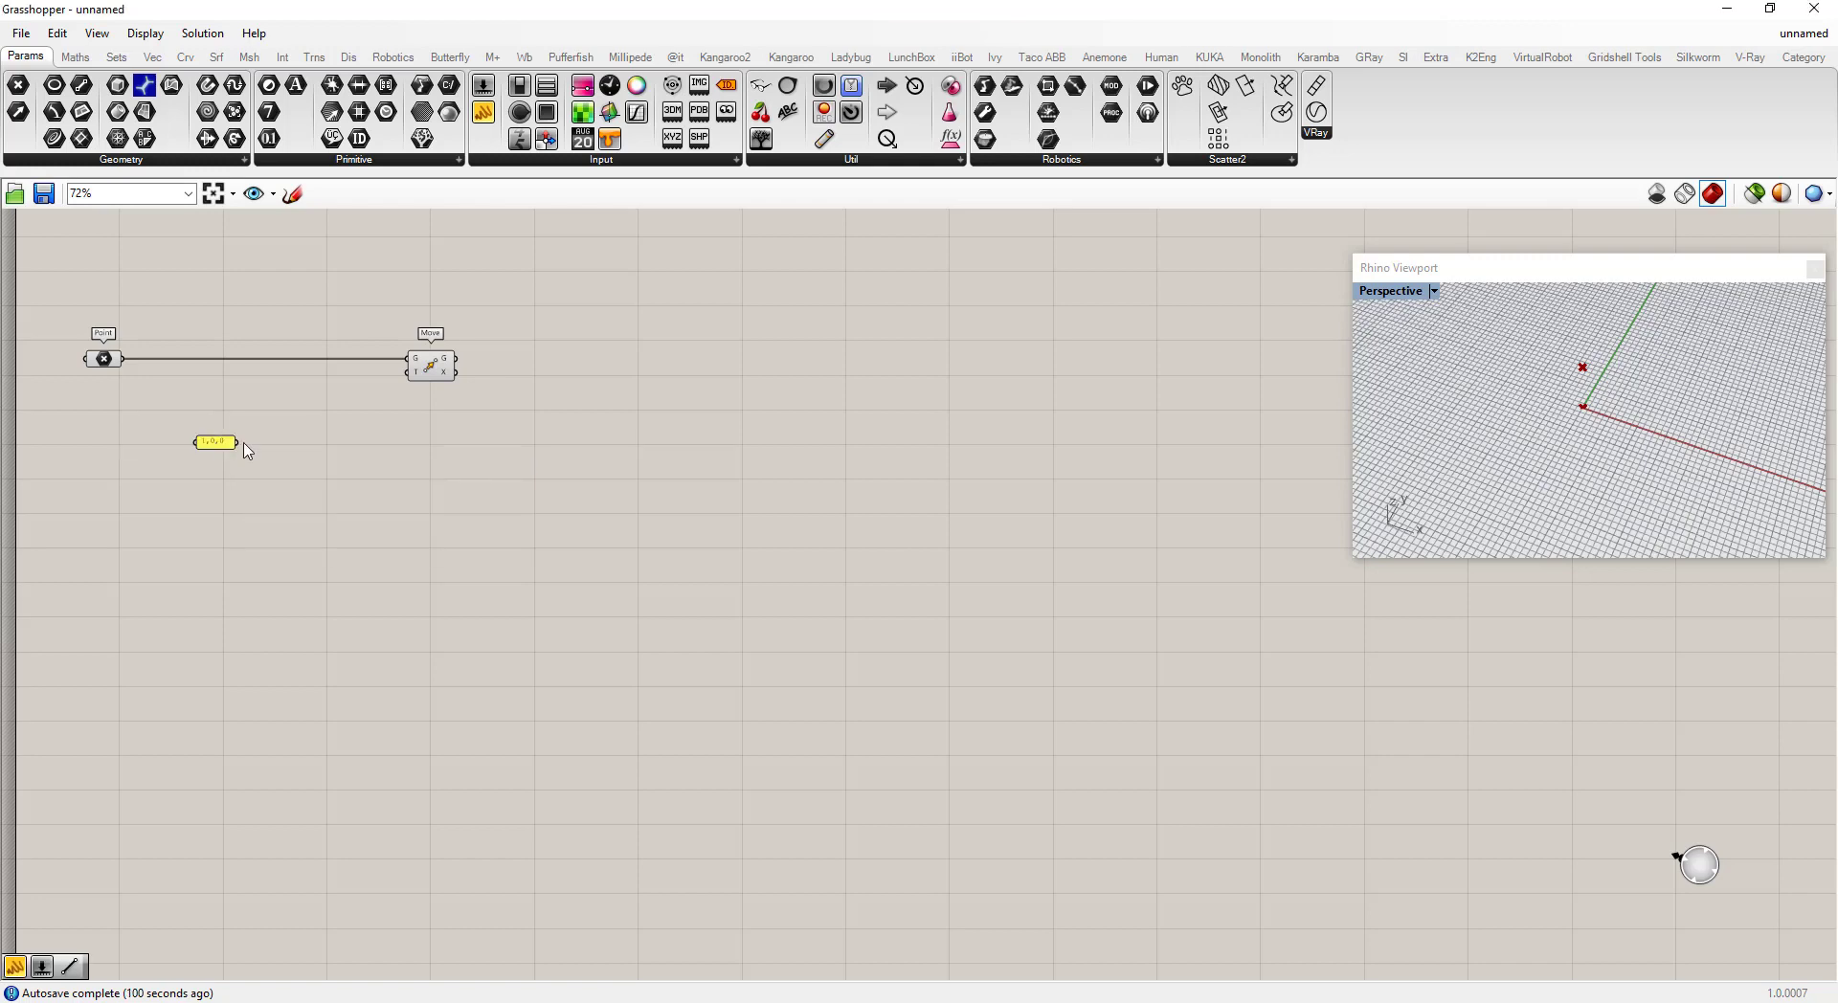
- Connect the 1,0,0 panel to the T input of Move and place the panel directly beside that input
scroll(247, 451, up, 3)
drag(239, 443, 721, 327)
scroll(472, 369, down, 3)
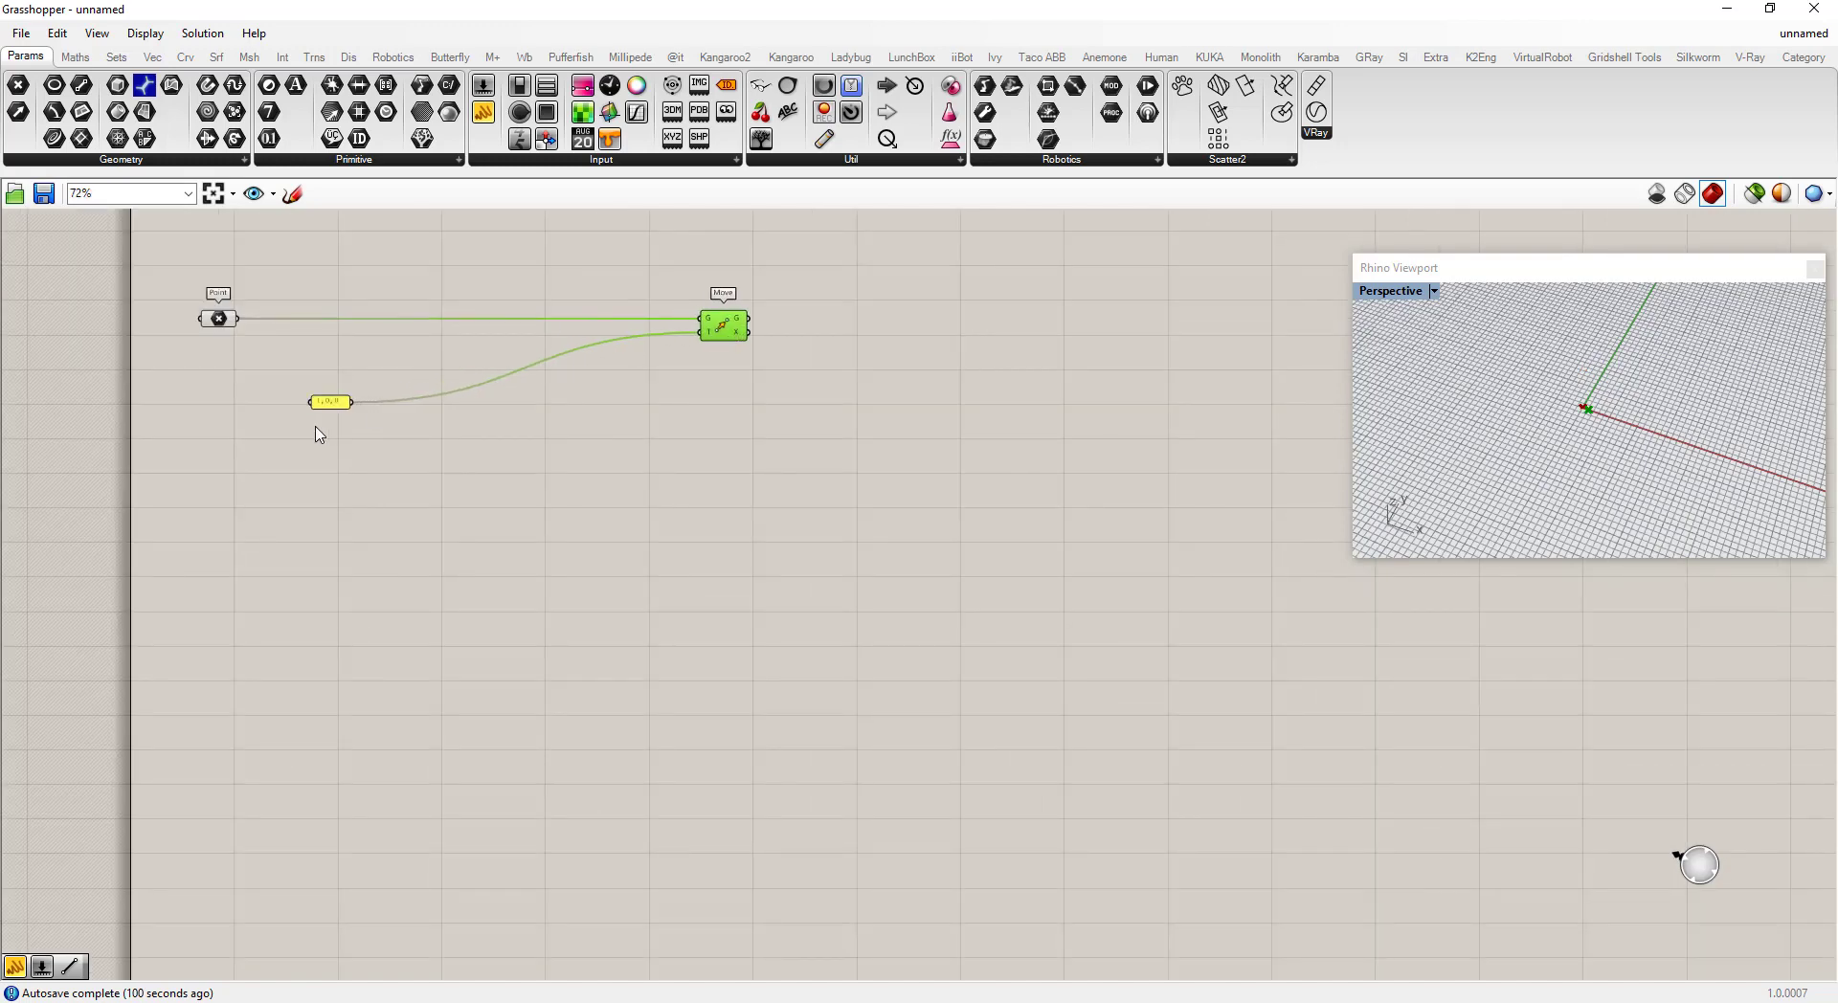
drag(340, 407, 665, 336)
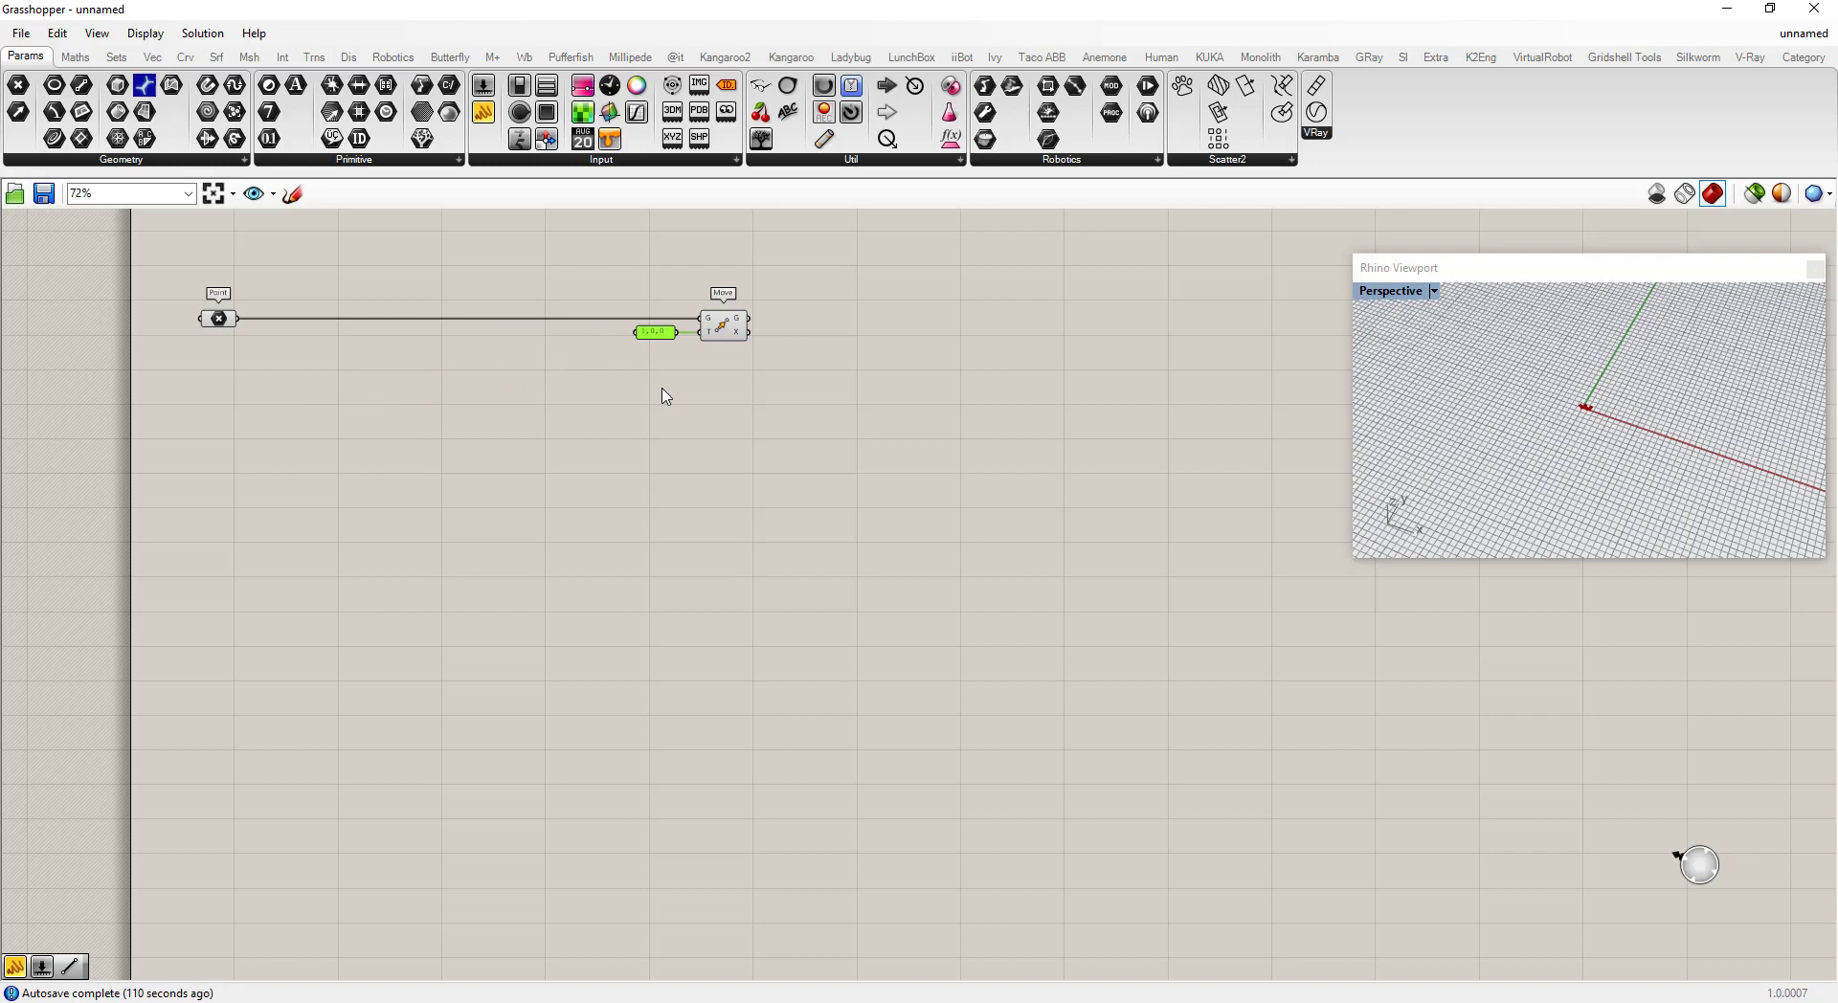
click(664, 398)
scroll(661, 344, up, 1)
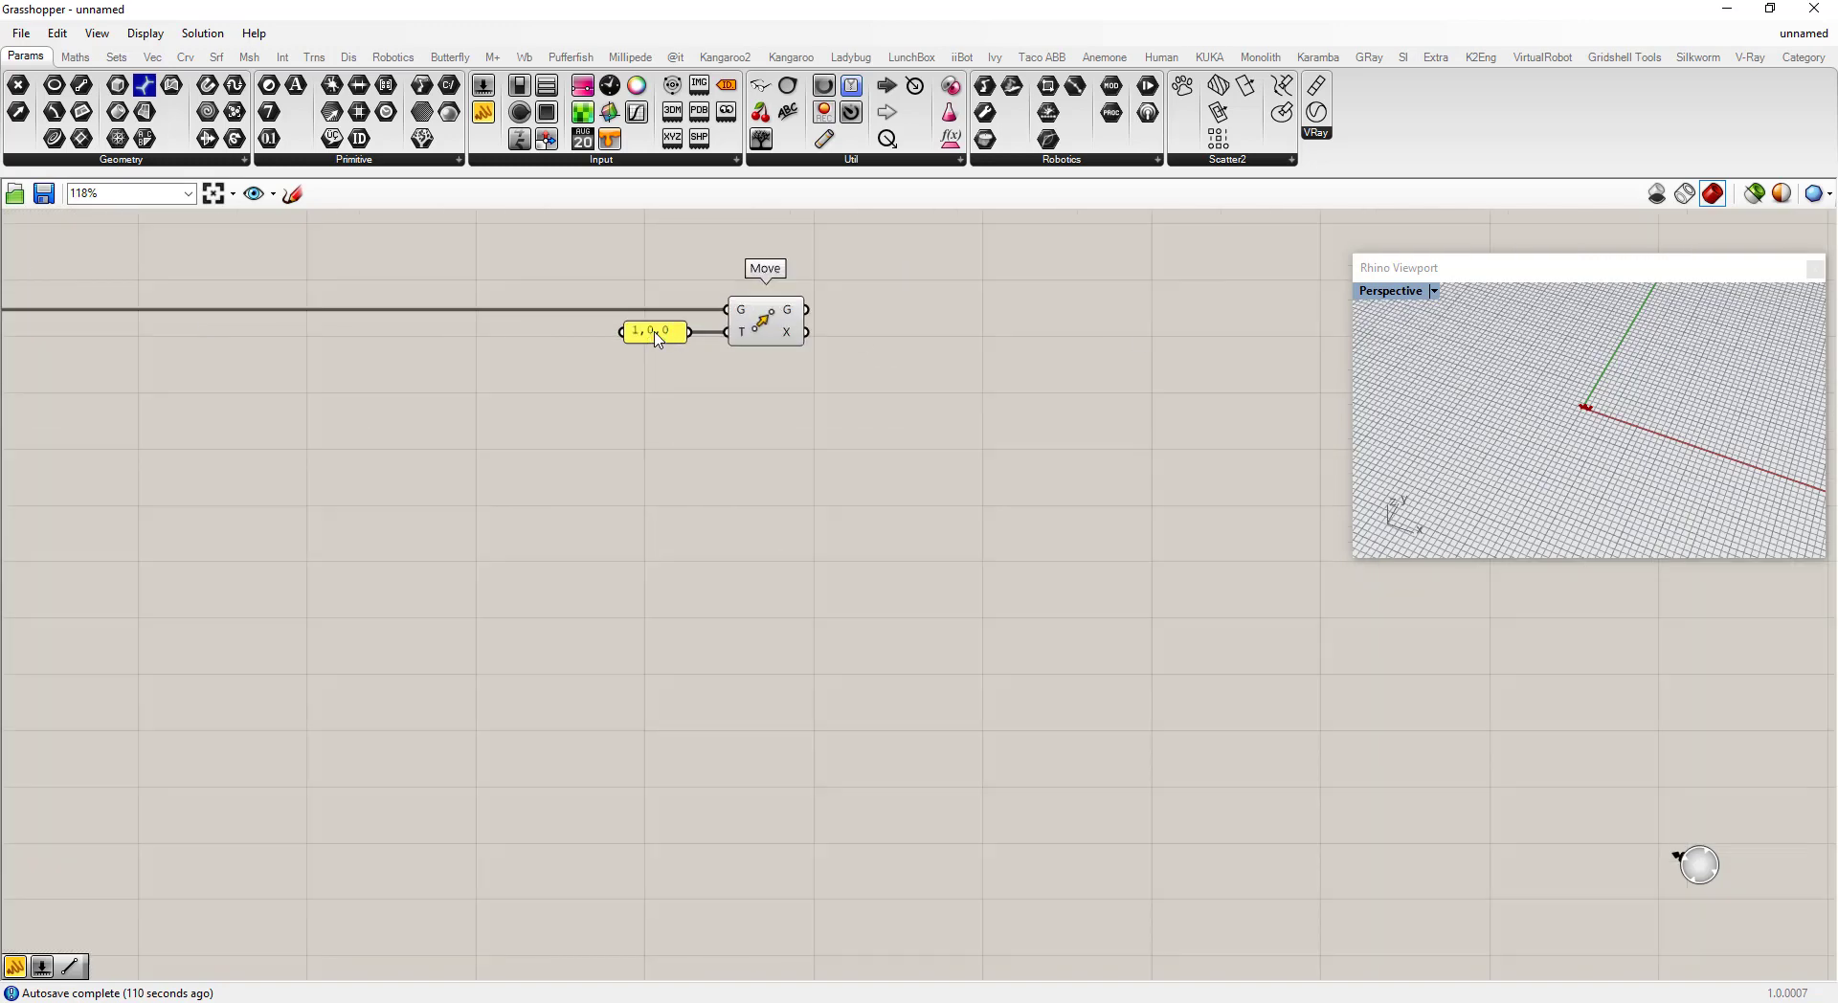
- Add a Loop Start component and place it above the wire between Point and Move
scroll(672, 414, down, 2)
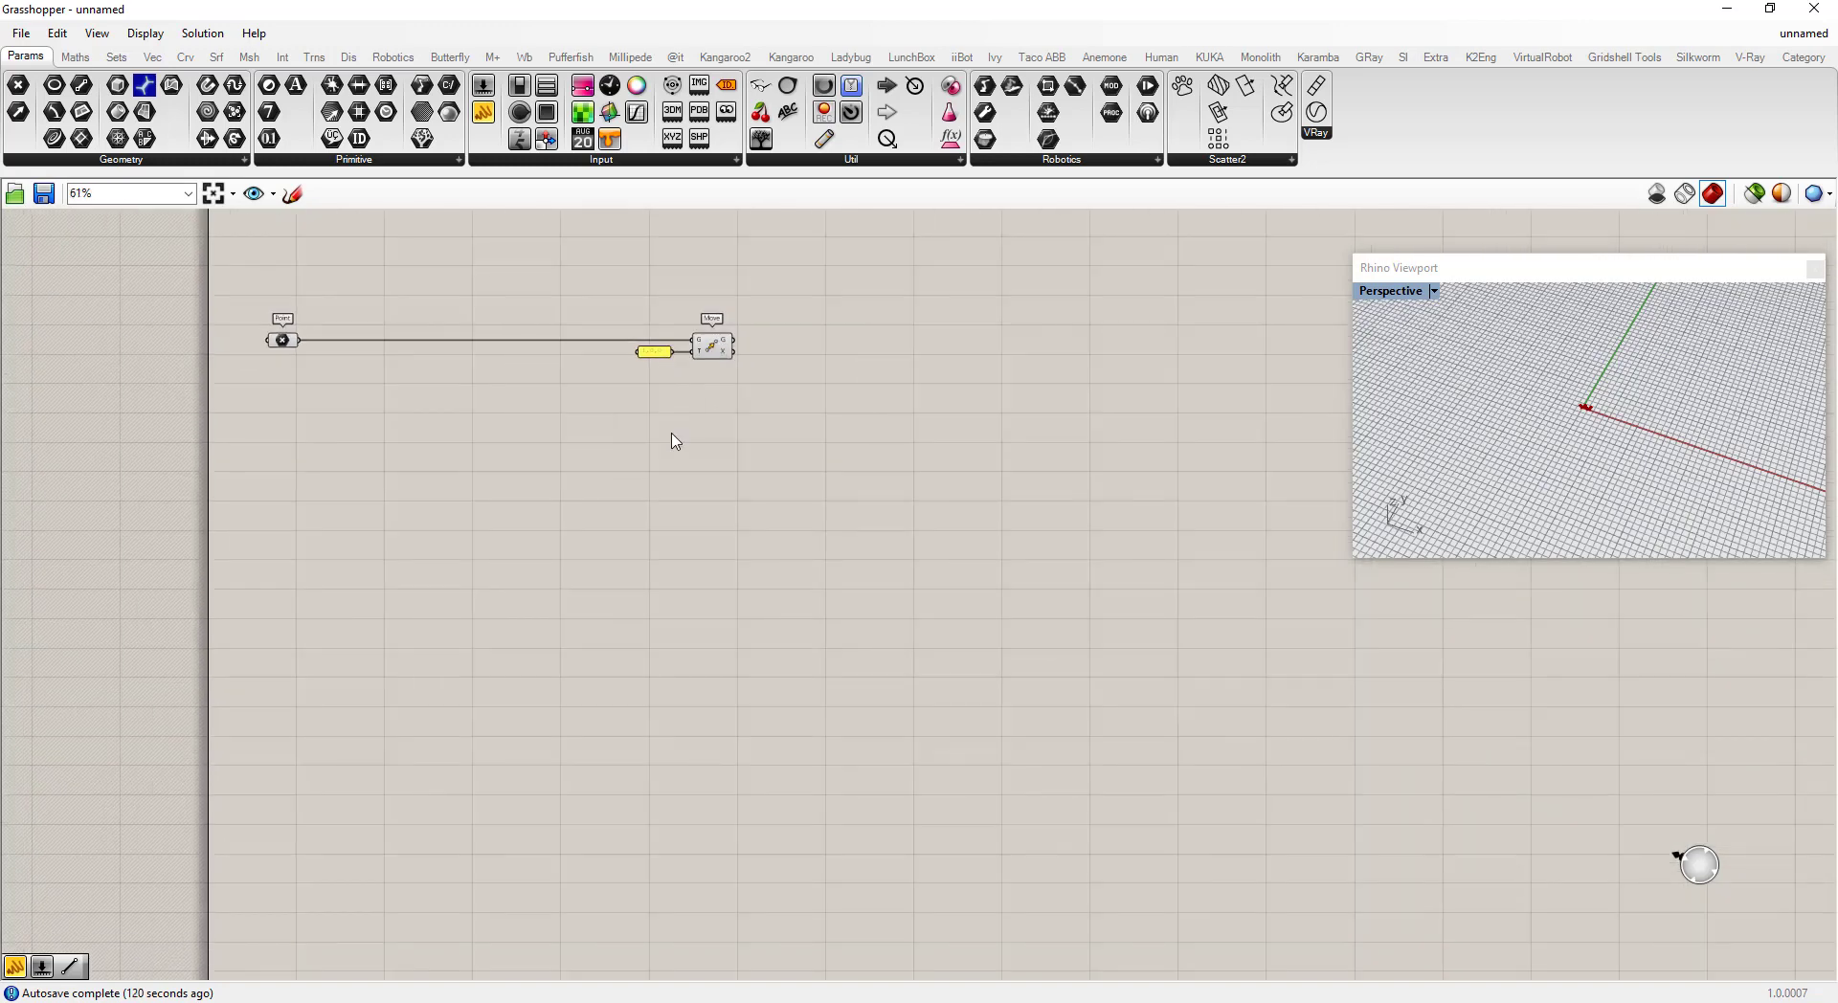
double_click(514, 441)
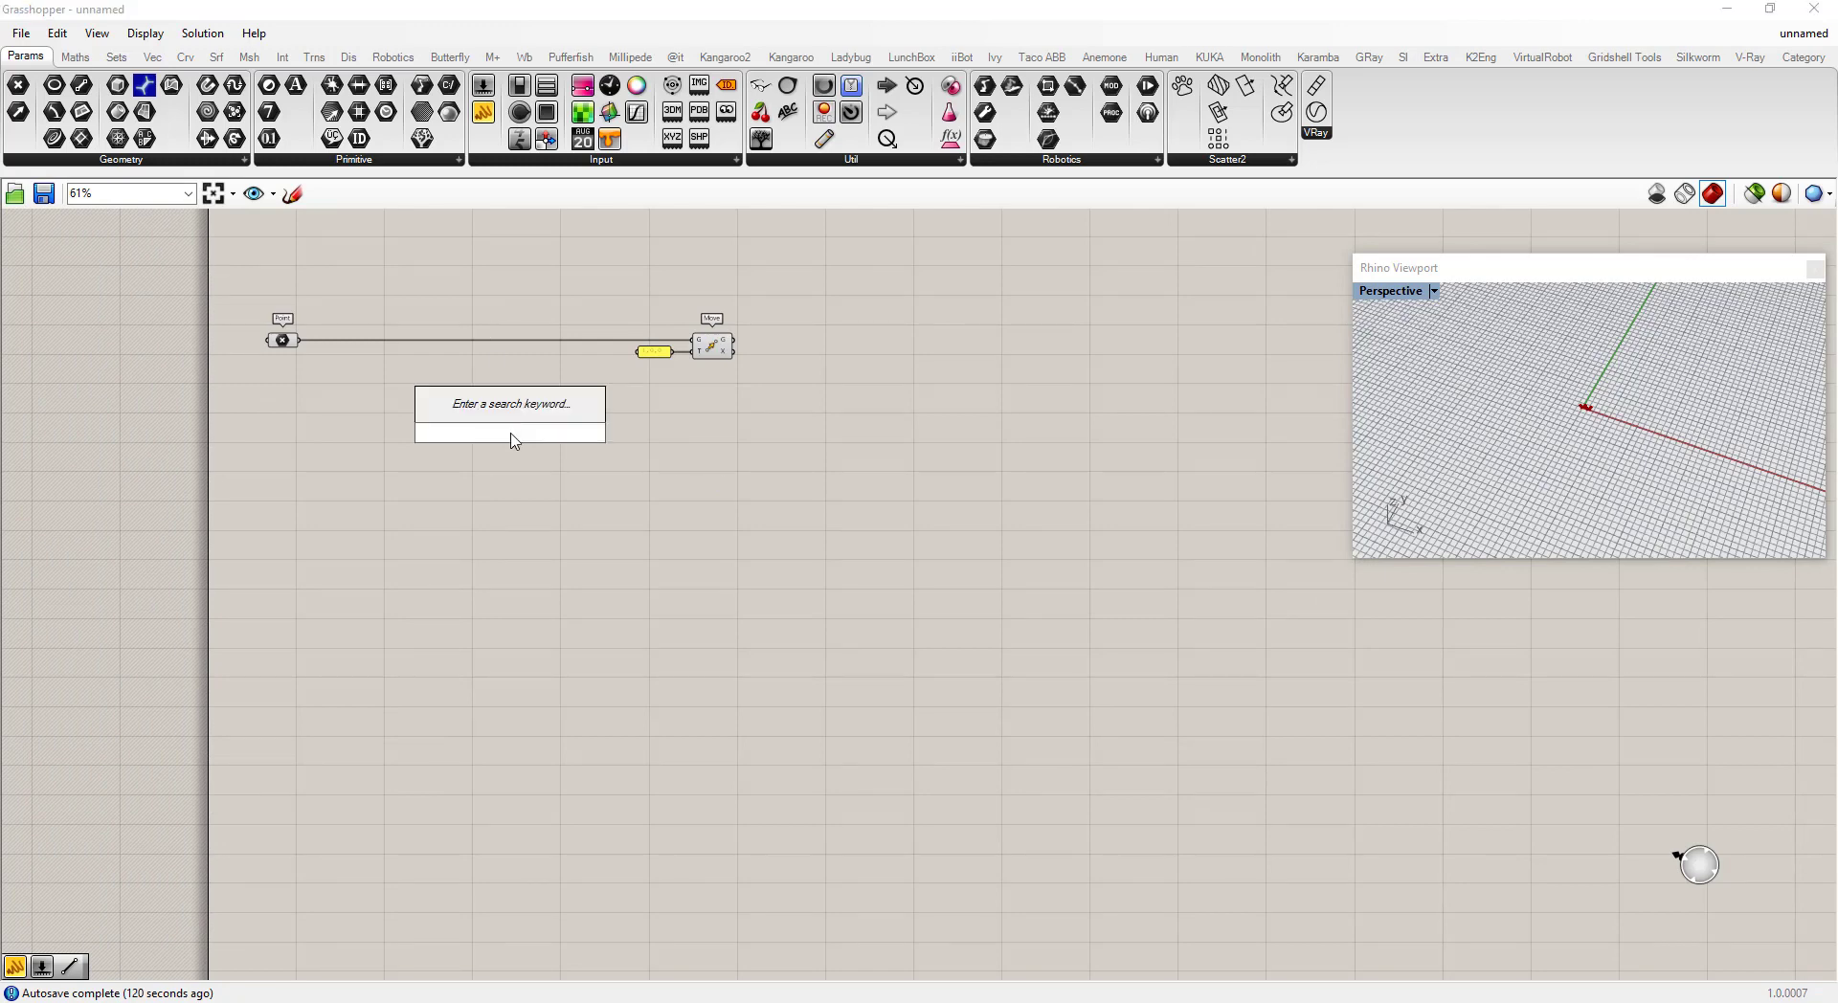
text(start)
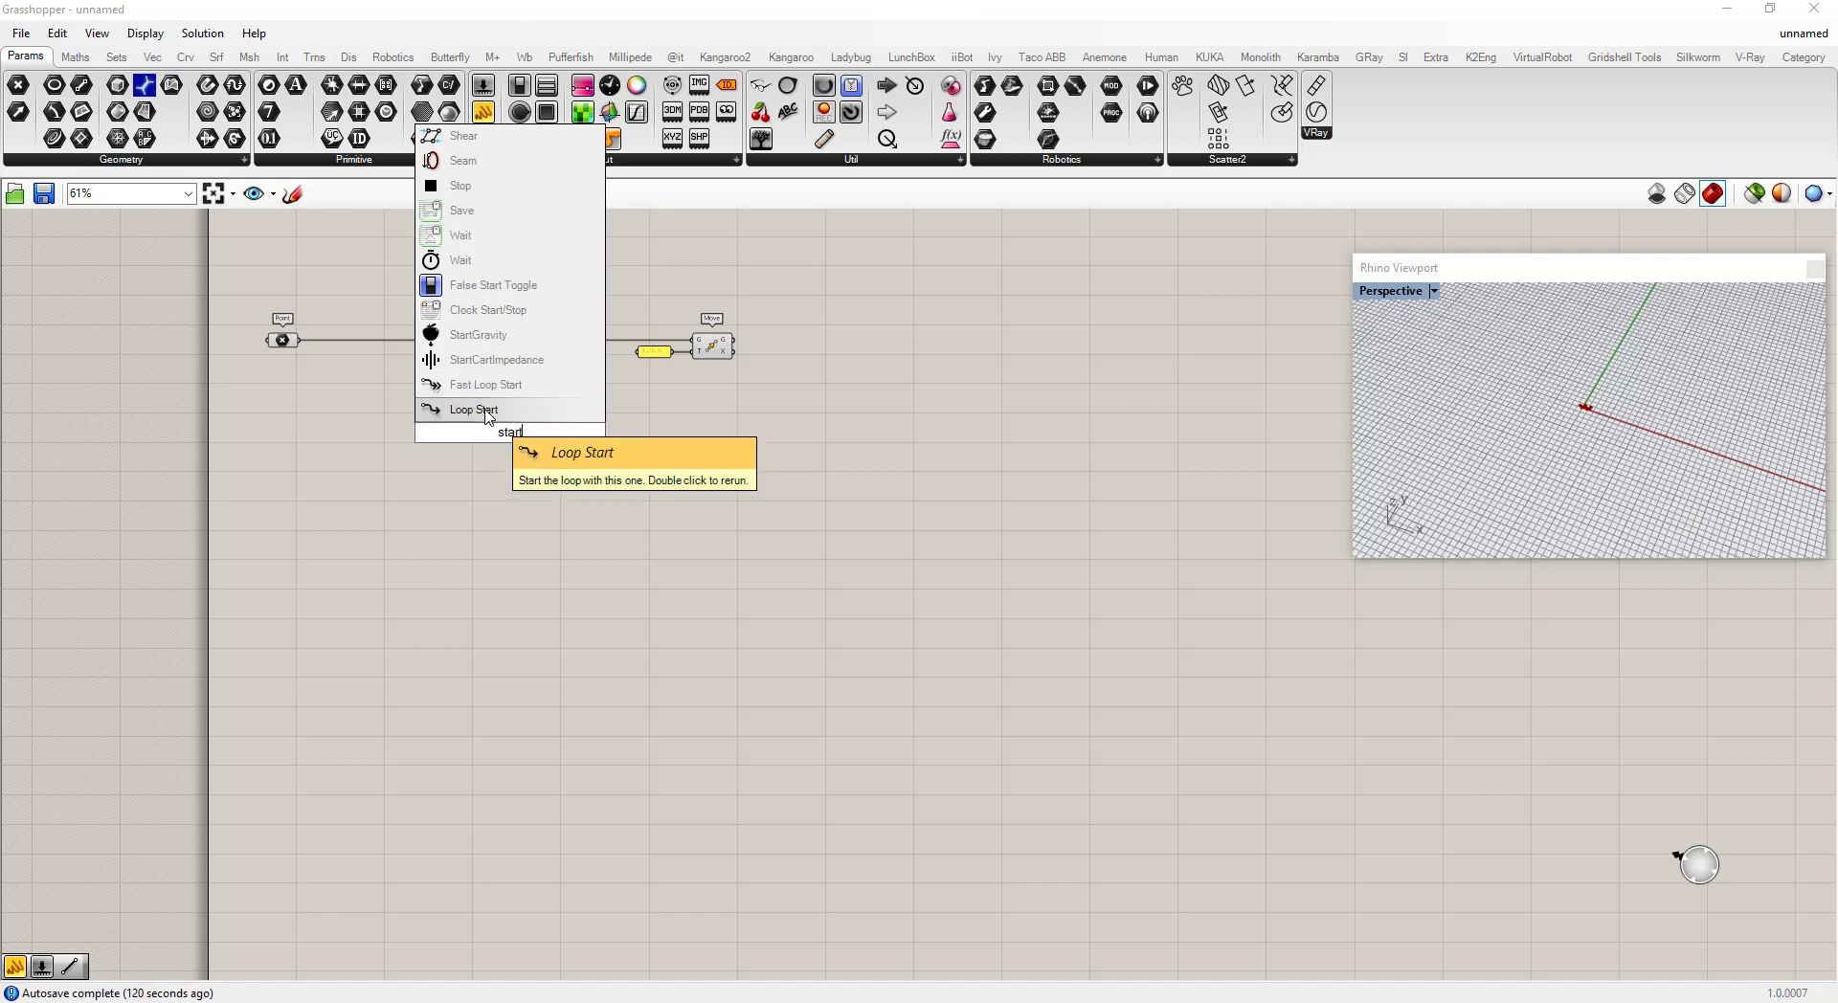
click(474, 409)
drag(504, 422, 446, 275)
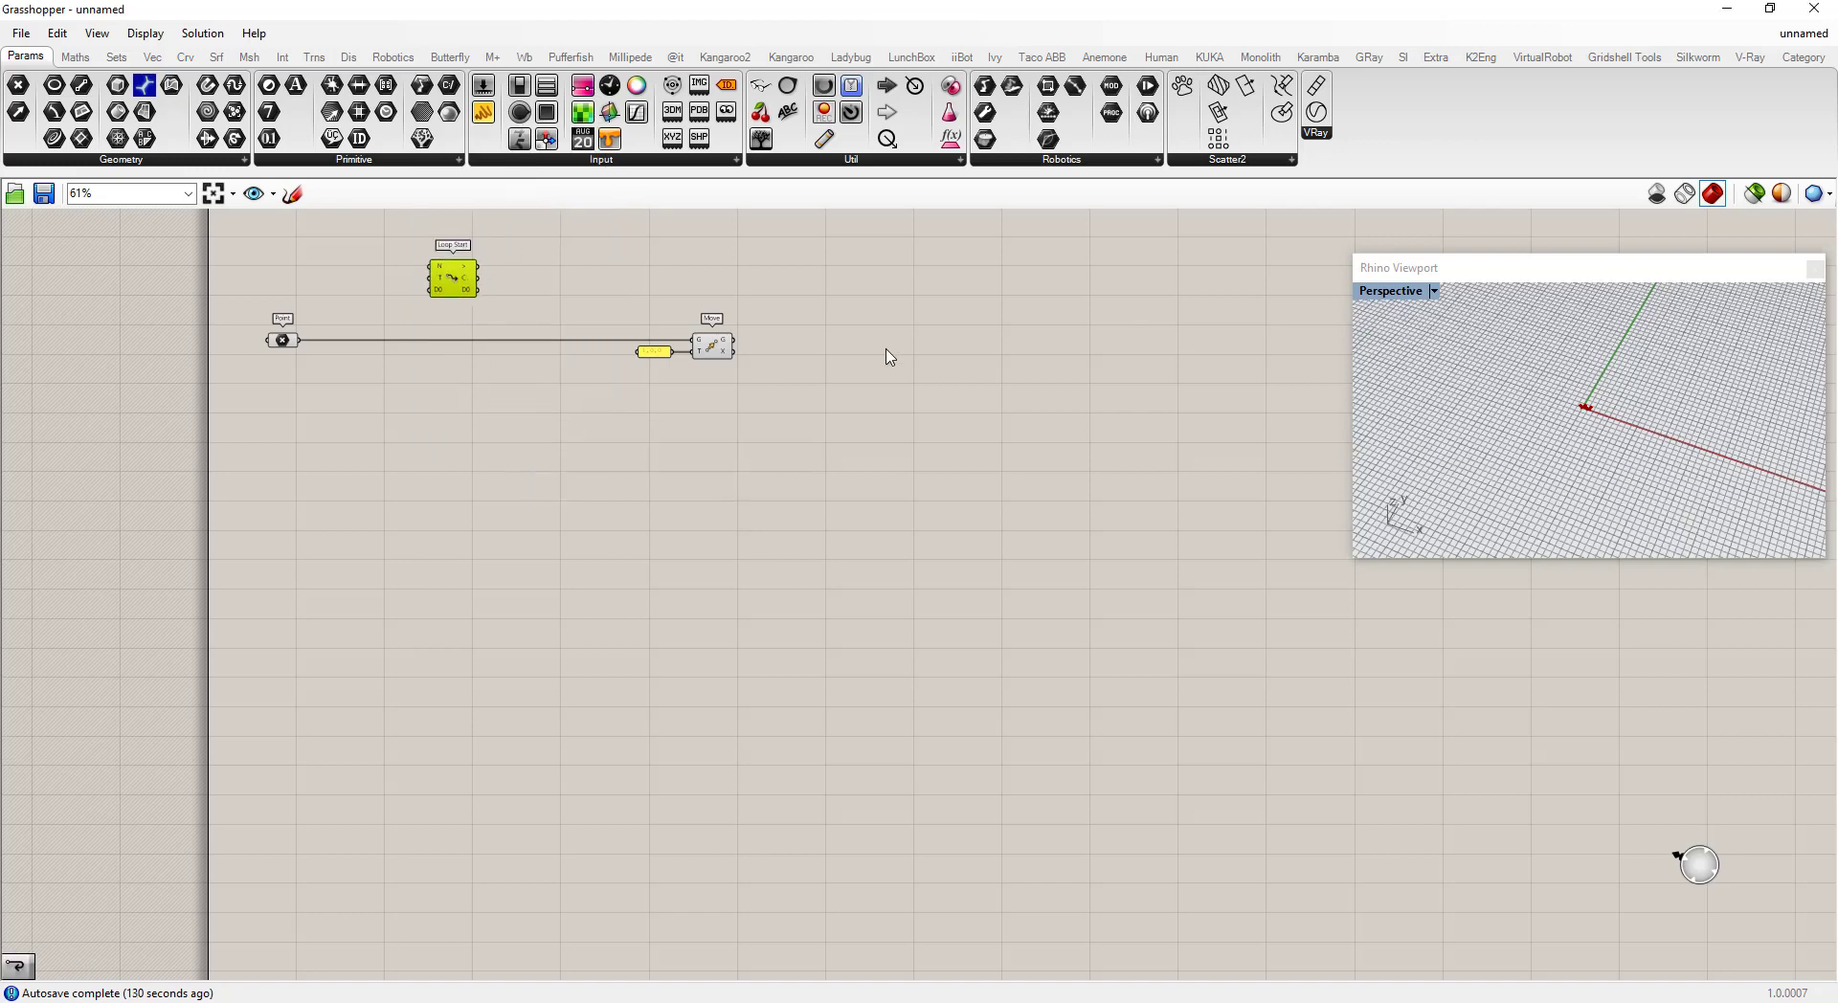
- Add a Loop End component and place it above and beyond the Move component
double_click(862, 281)
text(end)
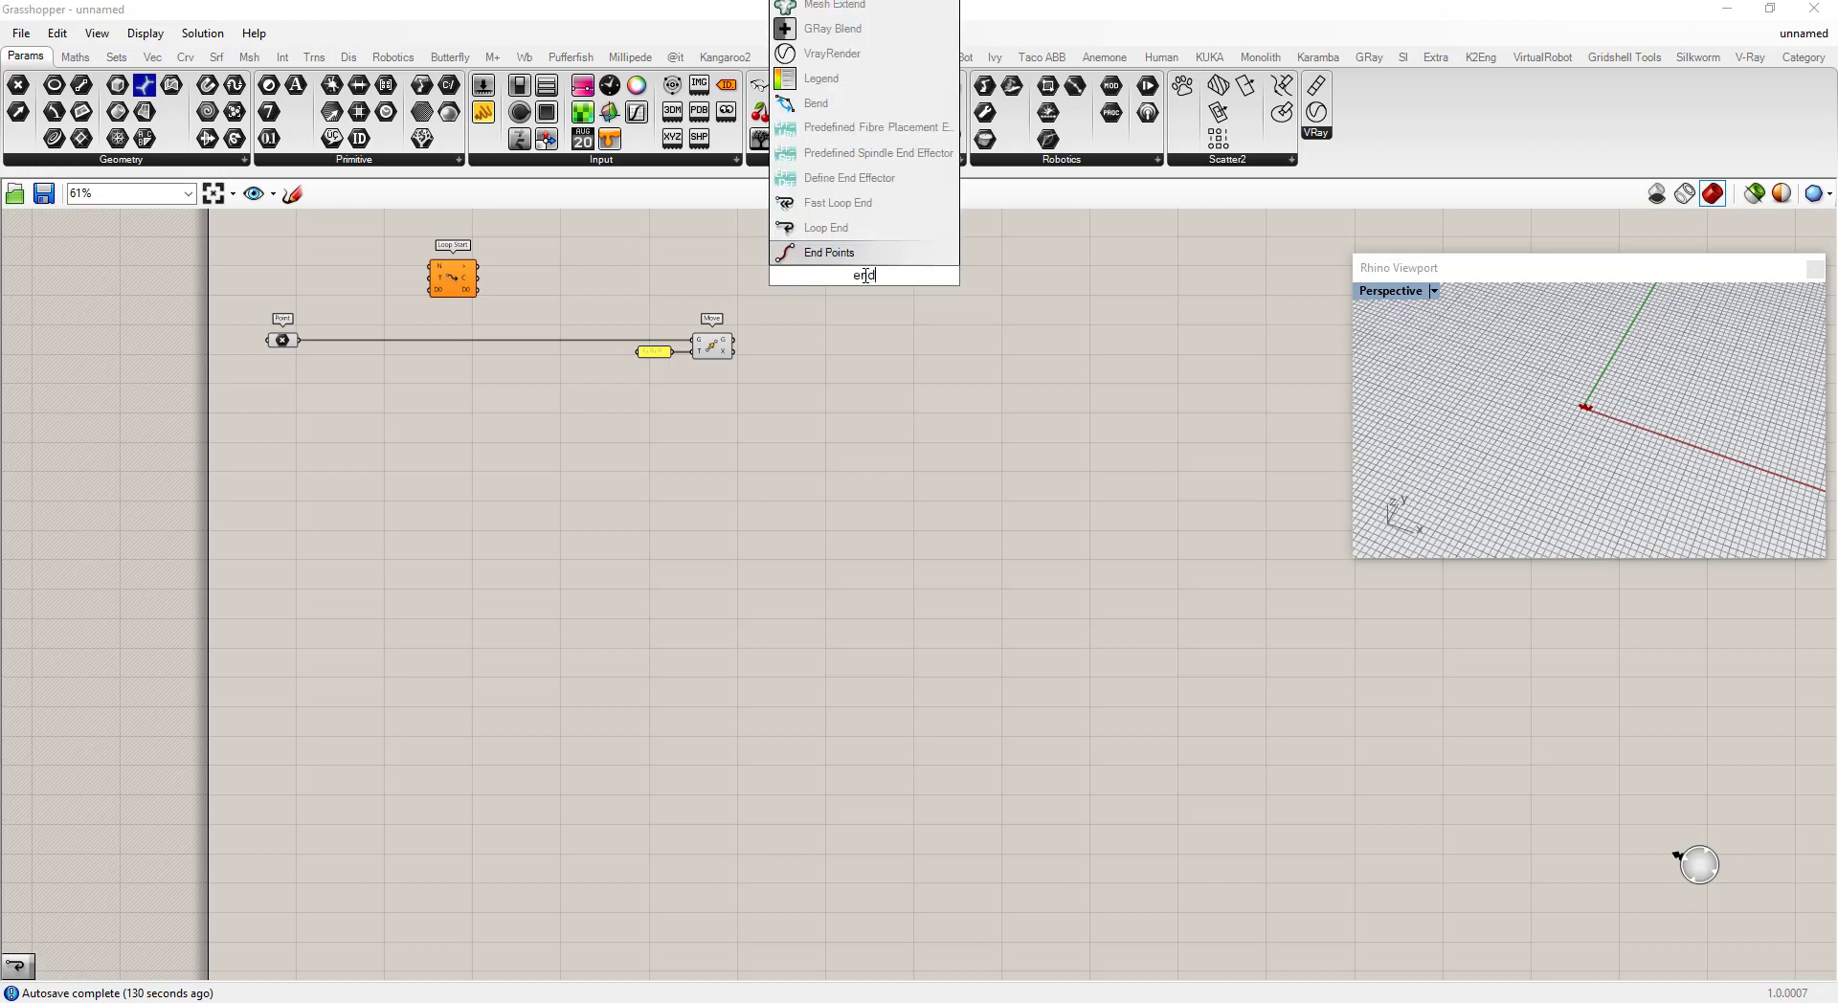
click(831, 228)
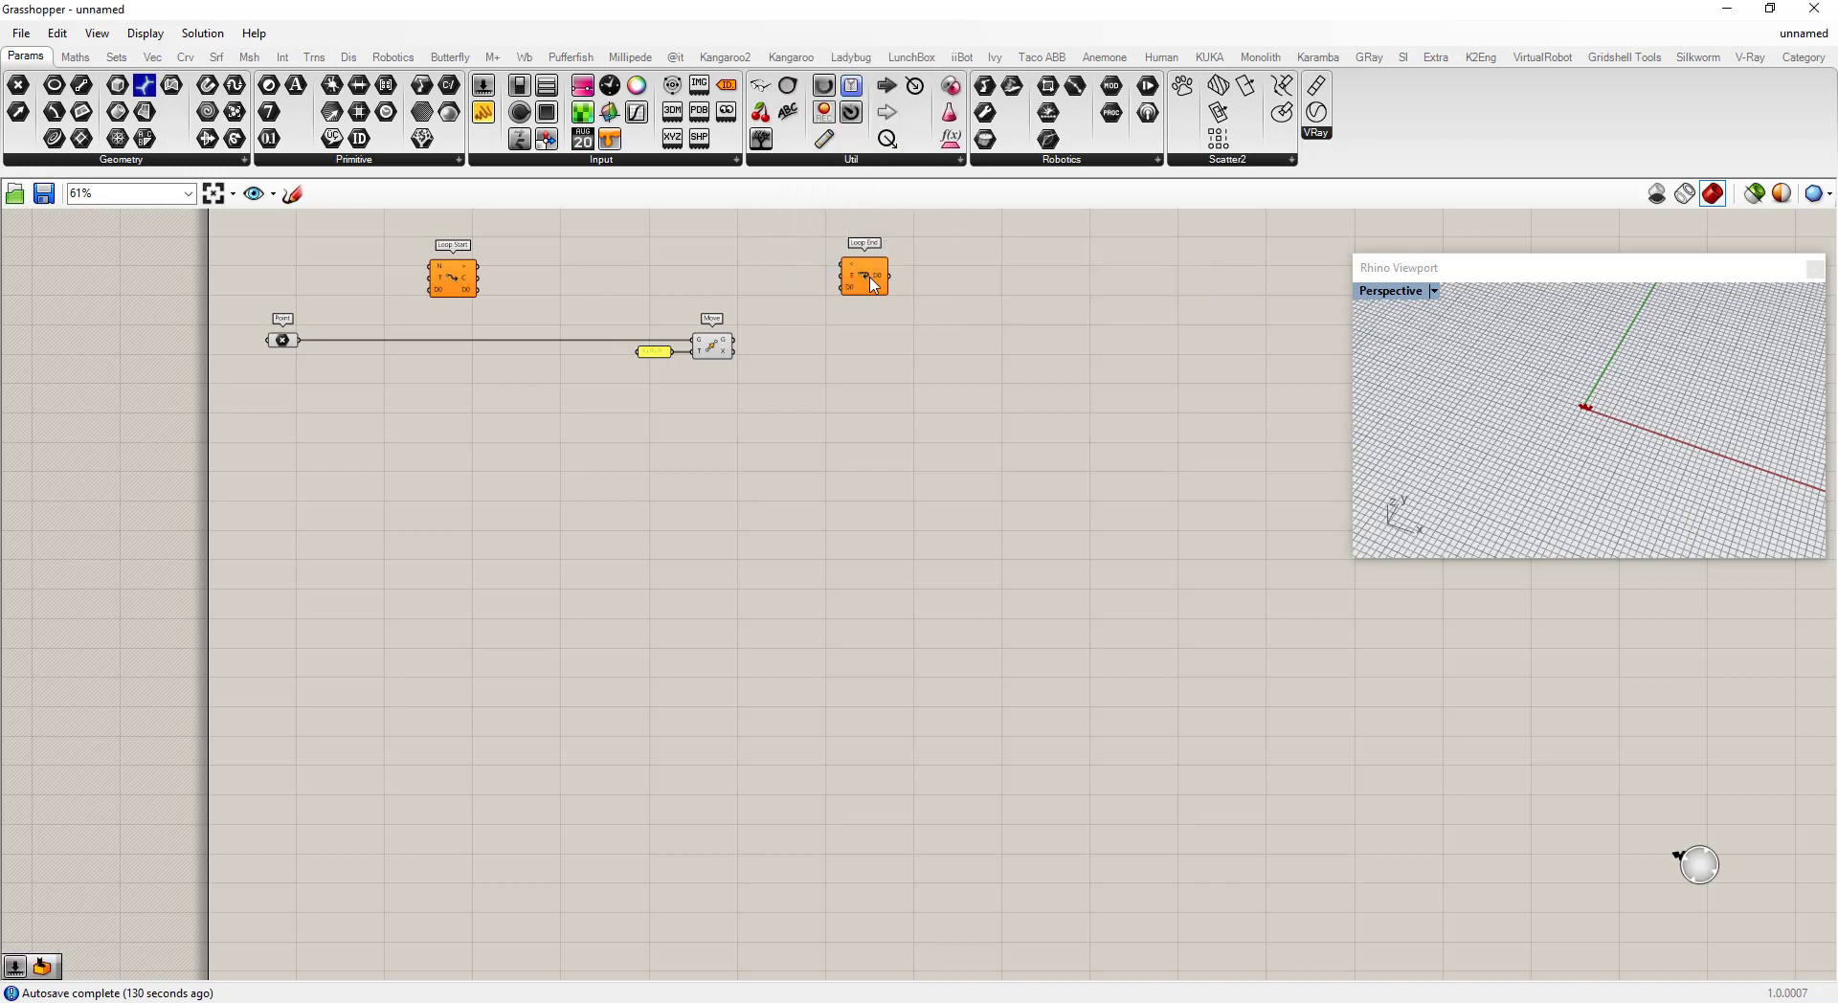
drag(875, 275, 912, 292)
- Connect the > output of Loop Start to the < input of Loop End and align the two components
scroll(708, 258, up, 3)
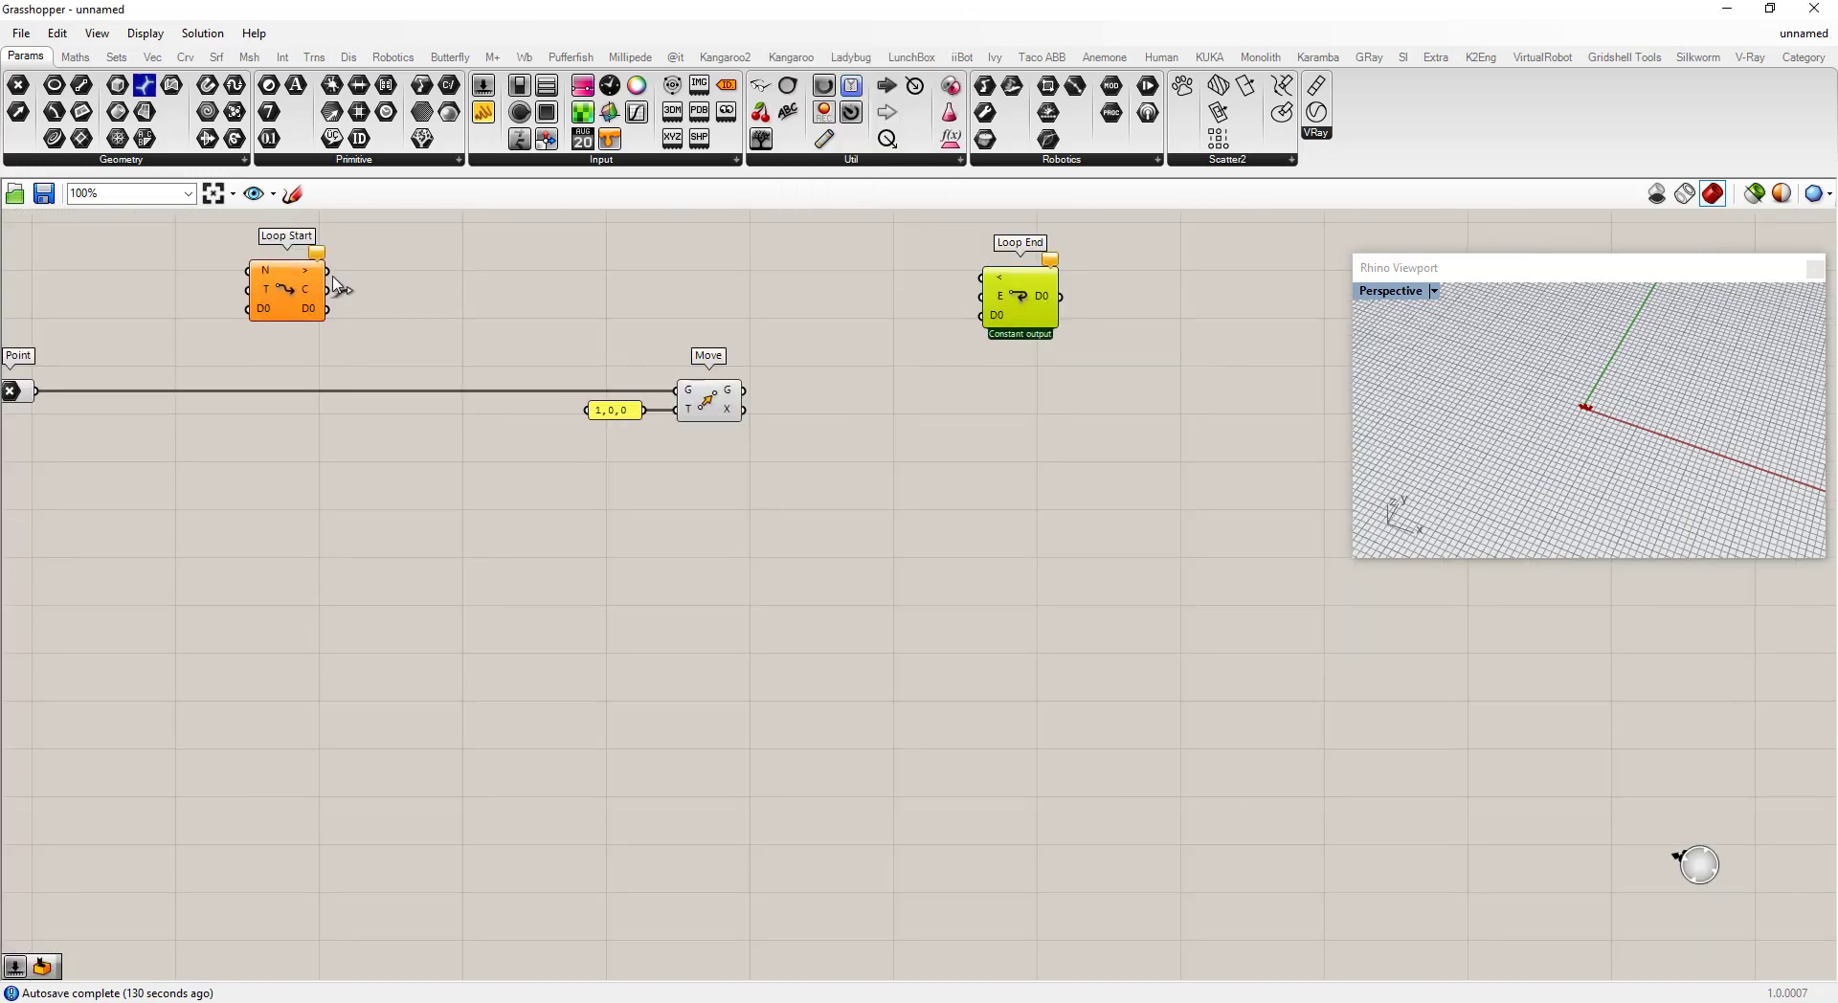
drag(332, 279, 979, 290)
scroll(898, 441, down, 2)
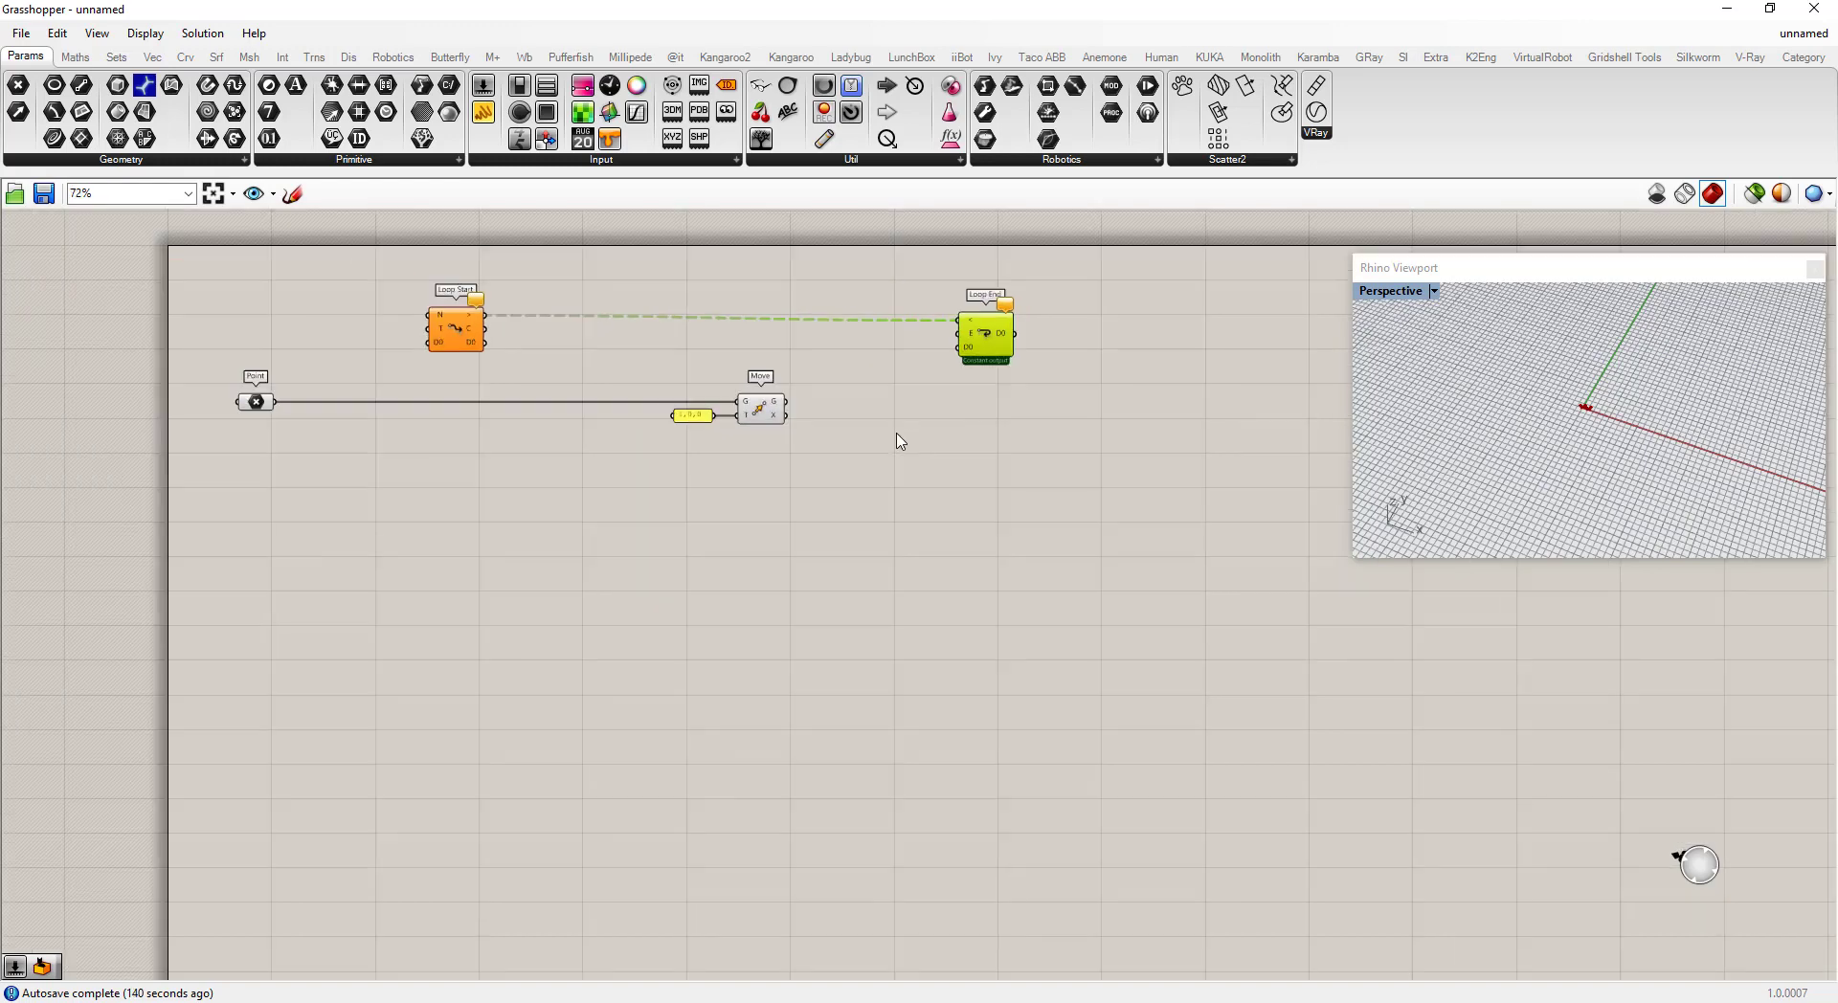
click(478, 343)
mouse_move(479, 343)
mouse_down()
mouse_move(522, 339)
mouse_move(505, 340)
mouse_up()
click(401, 511)
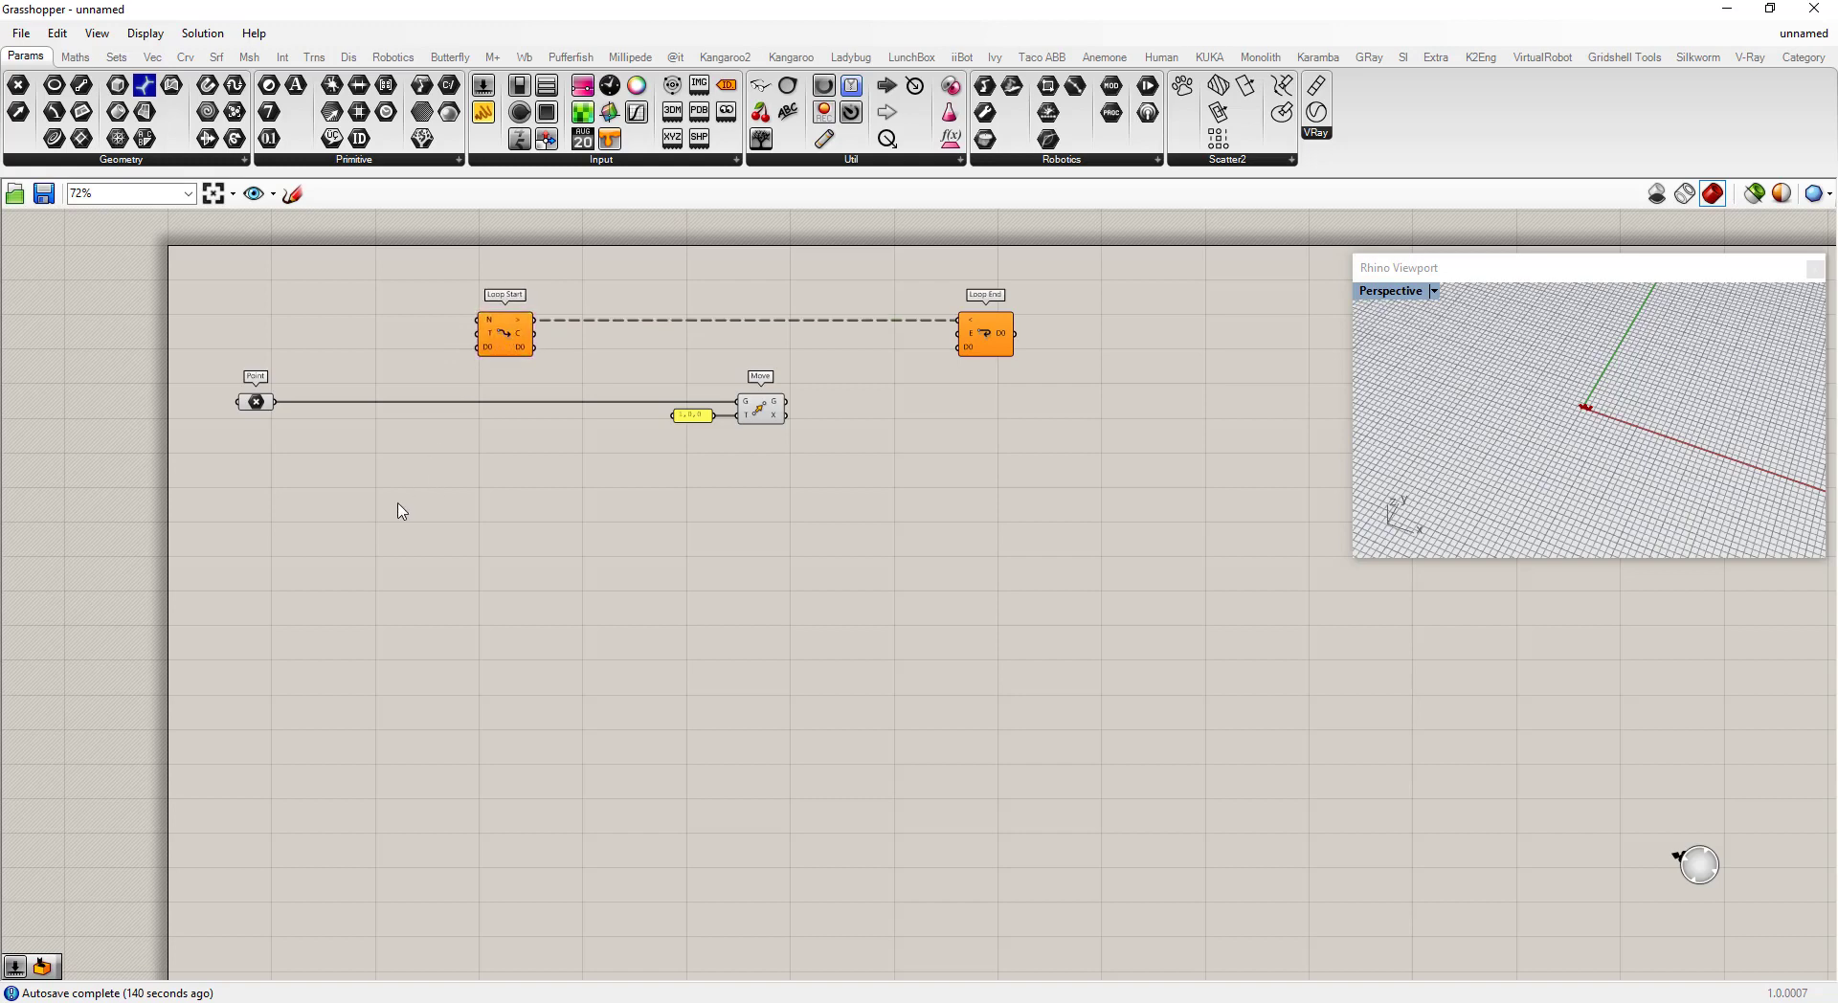
- Move the 1,0,0 panel away from Move to just below the Point parameter
scroll(230, 393, up, 2)
scroll(485, 490, down, 1)
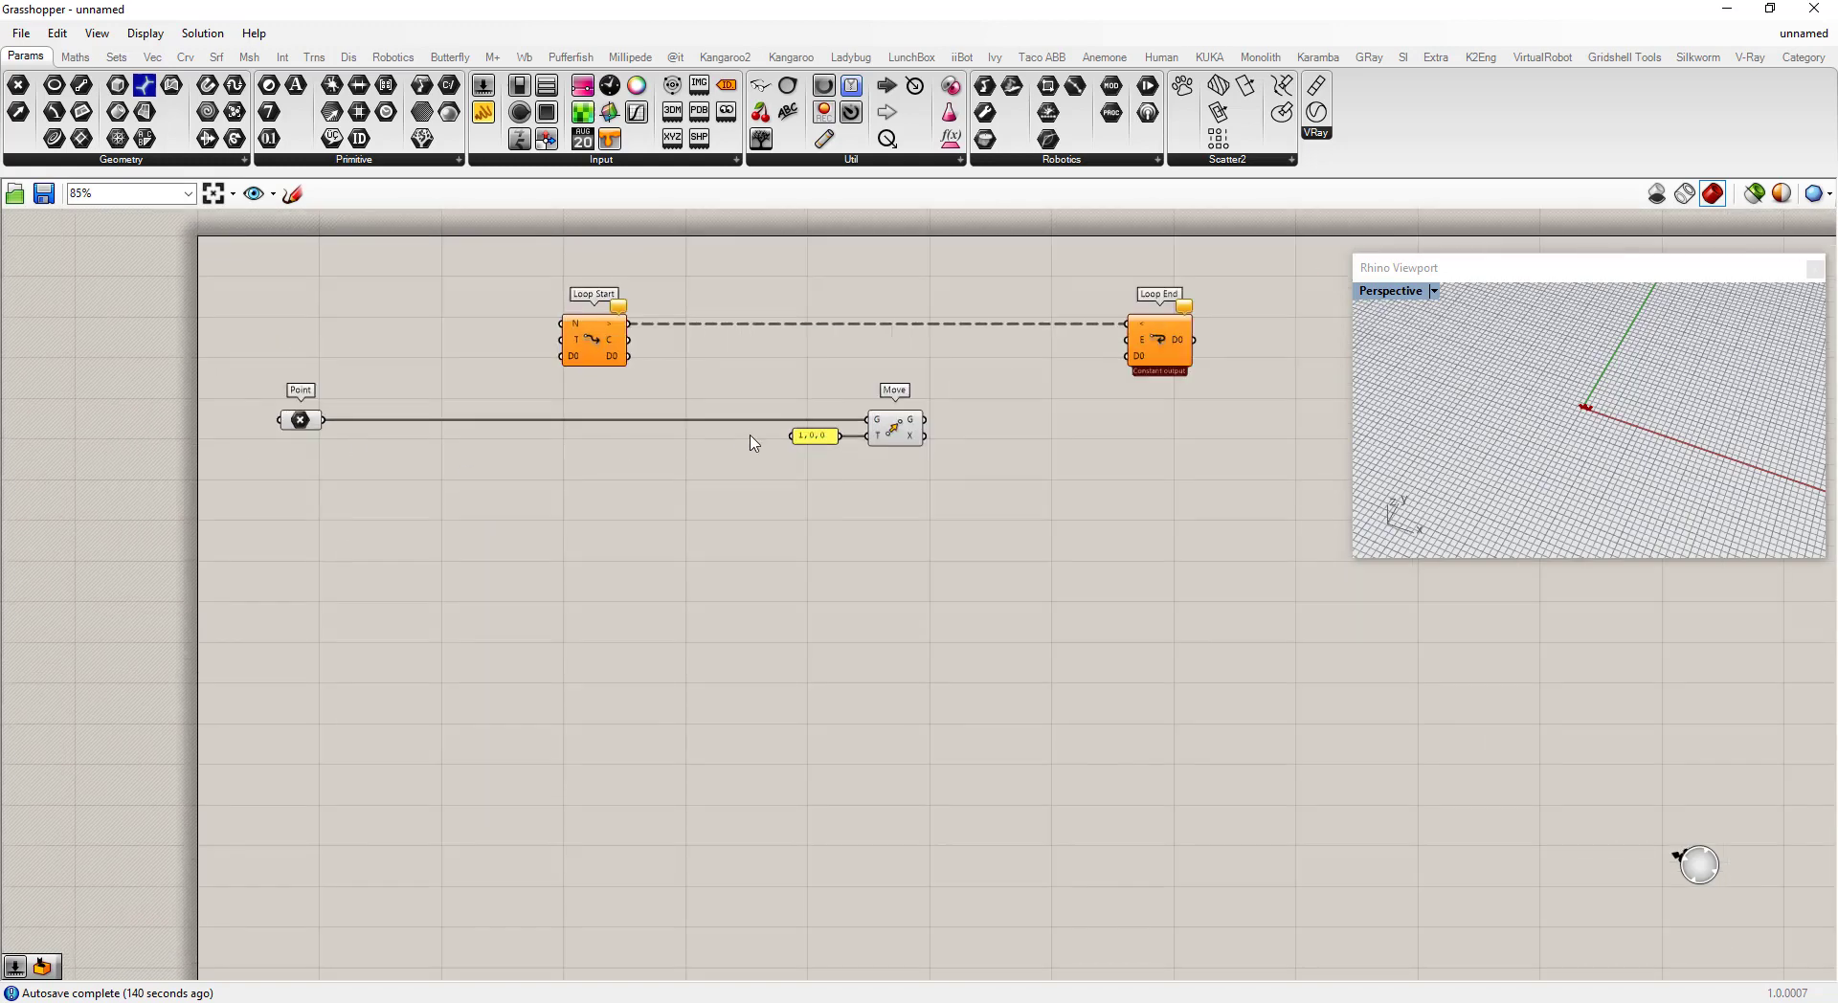
drag(819, 443, 308, 479)
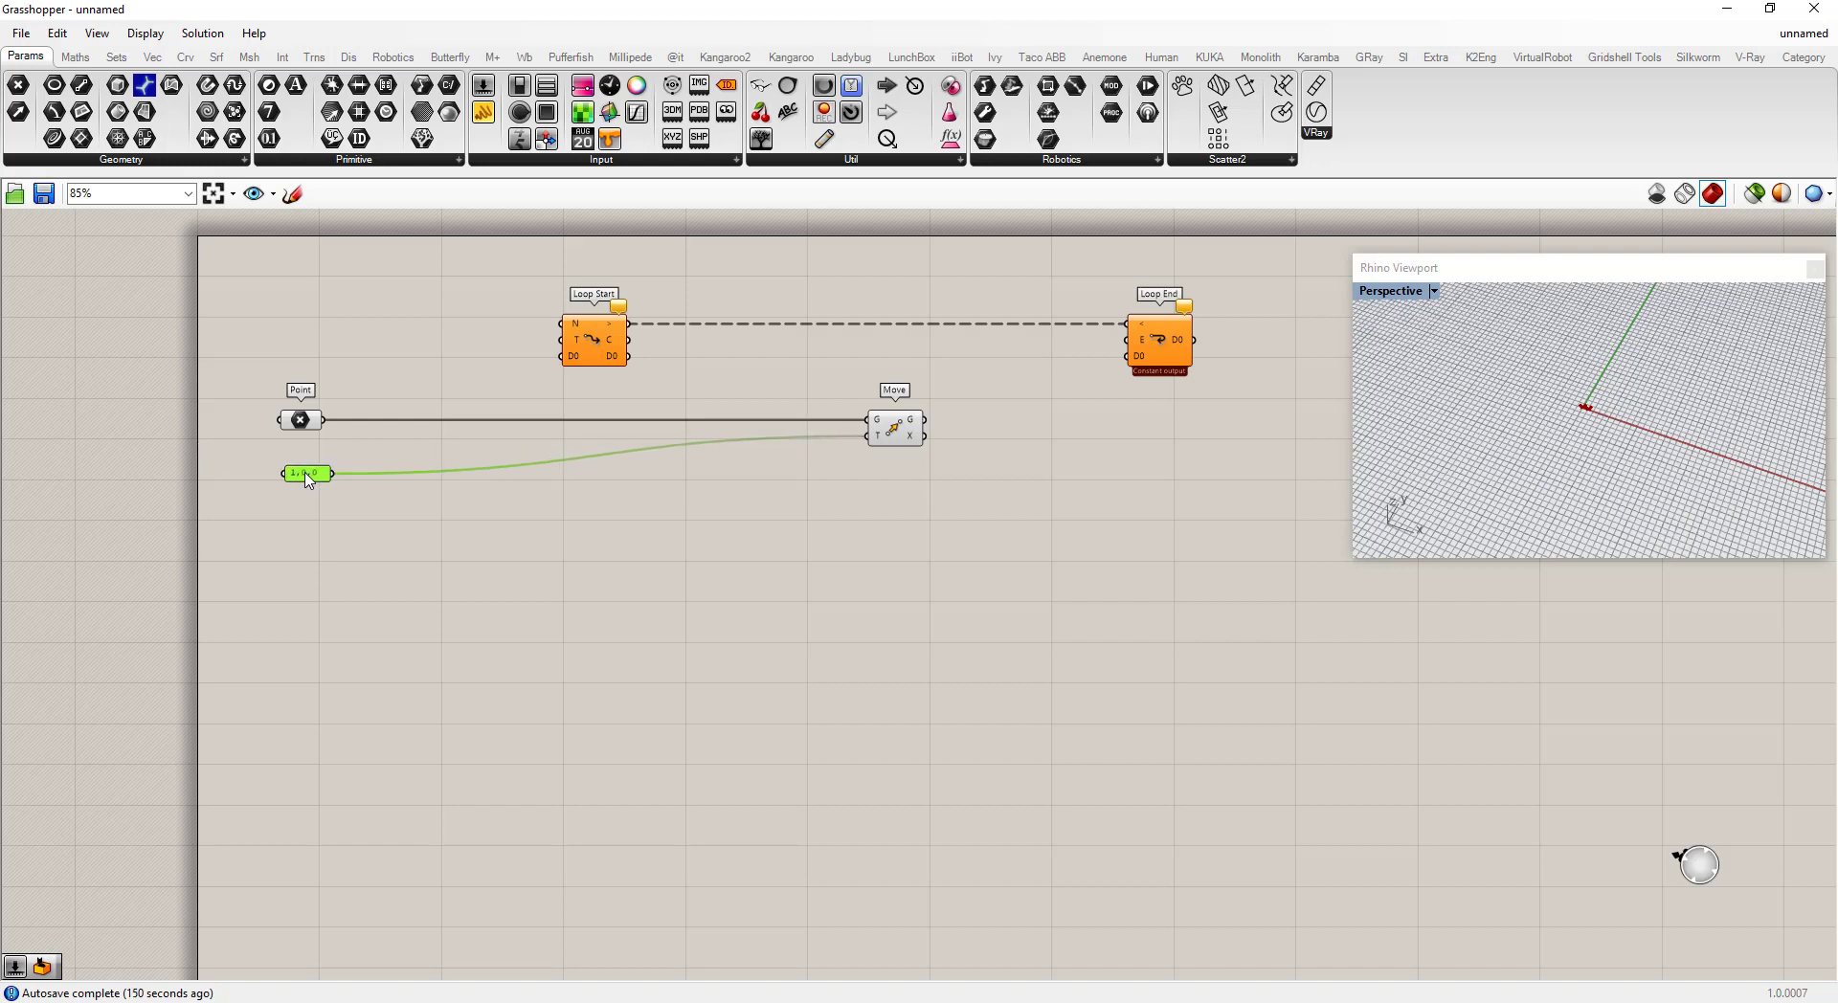
click(373, 450)
- Create a number slider with the value 1000 and connect it to the N input of Loop Start
scroll(372, 340, up, 3)
double_click(333, 336)
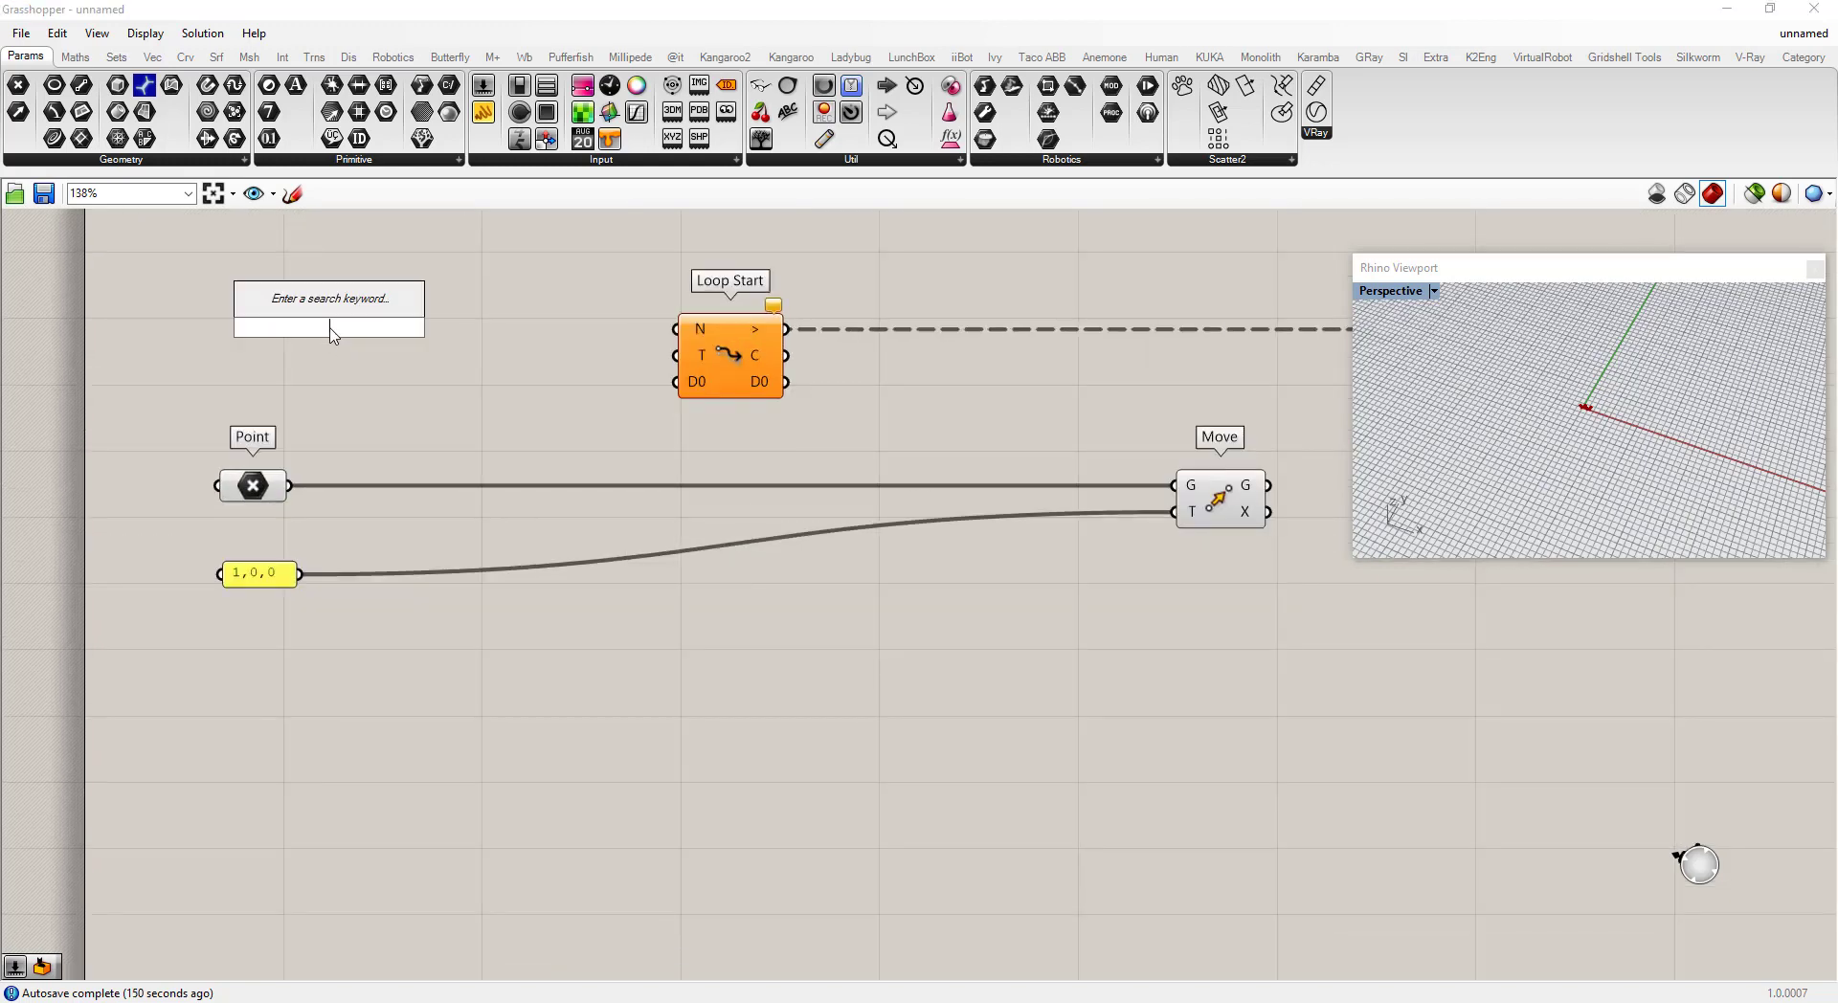
text(1000)
key(Return)
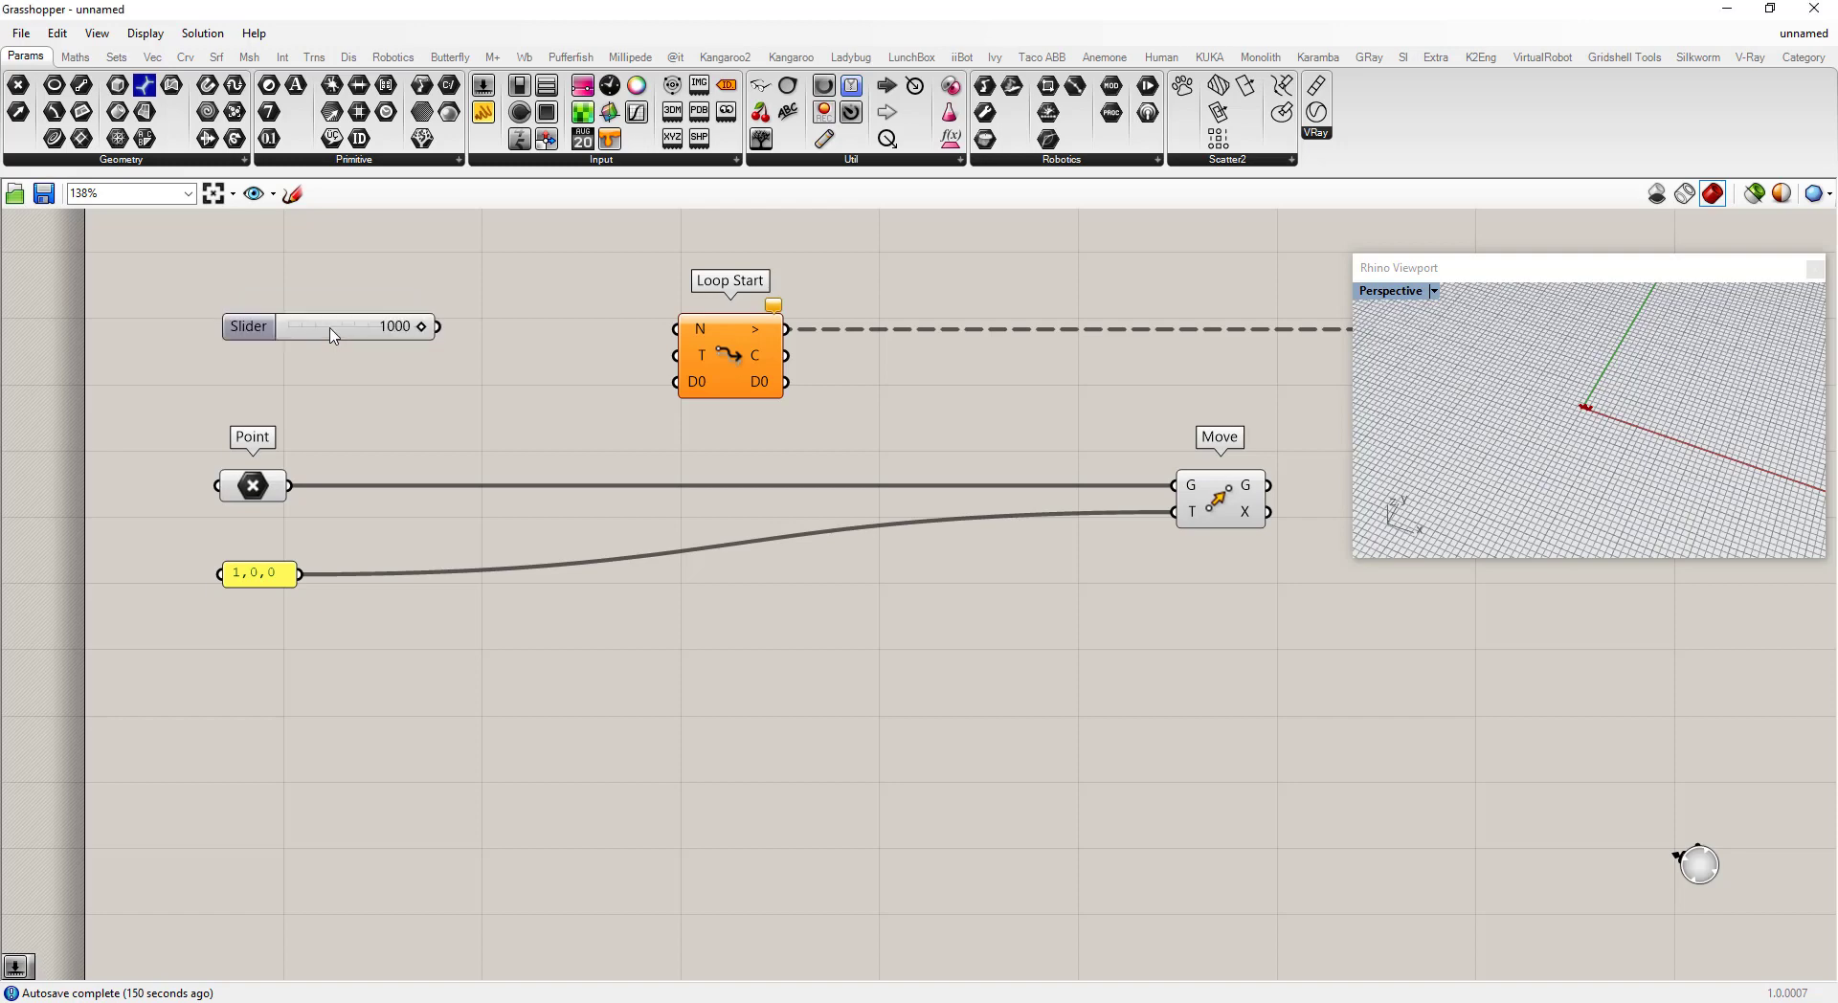
drag(437, 327, 710, 330)
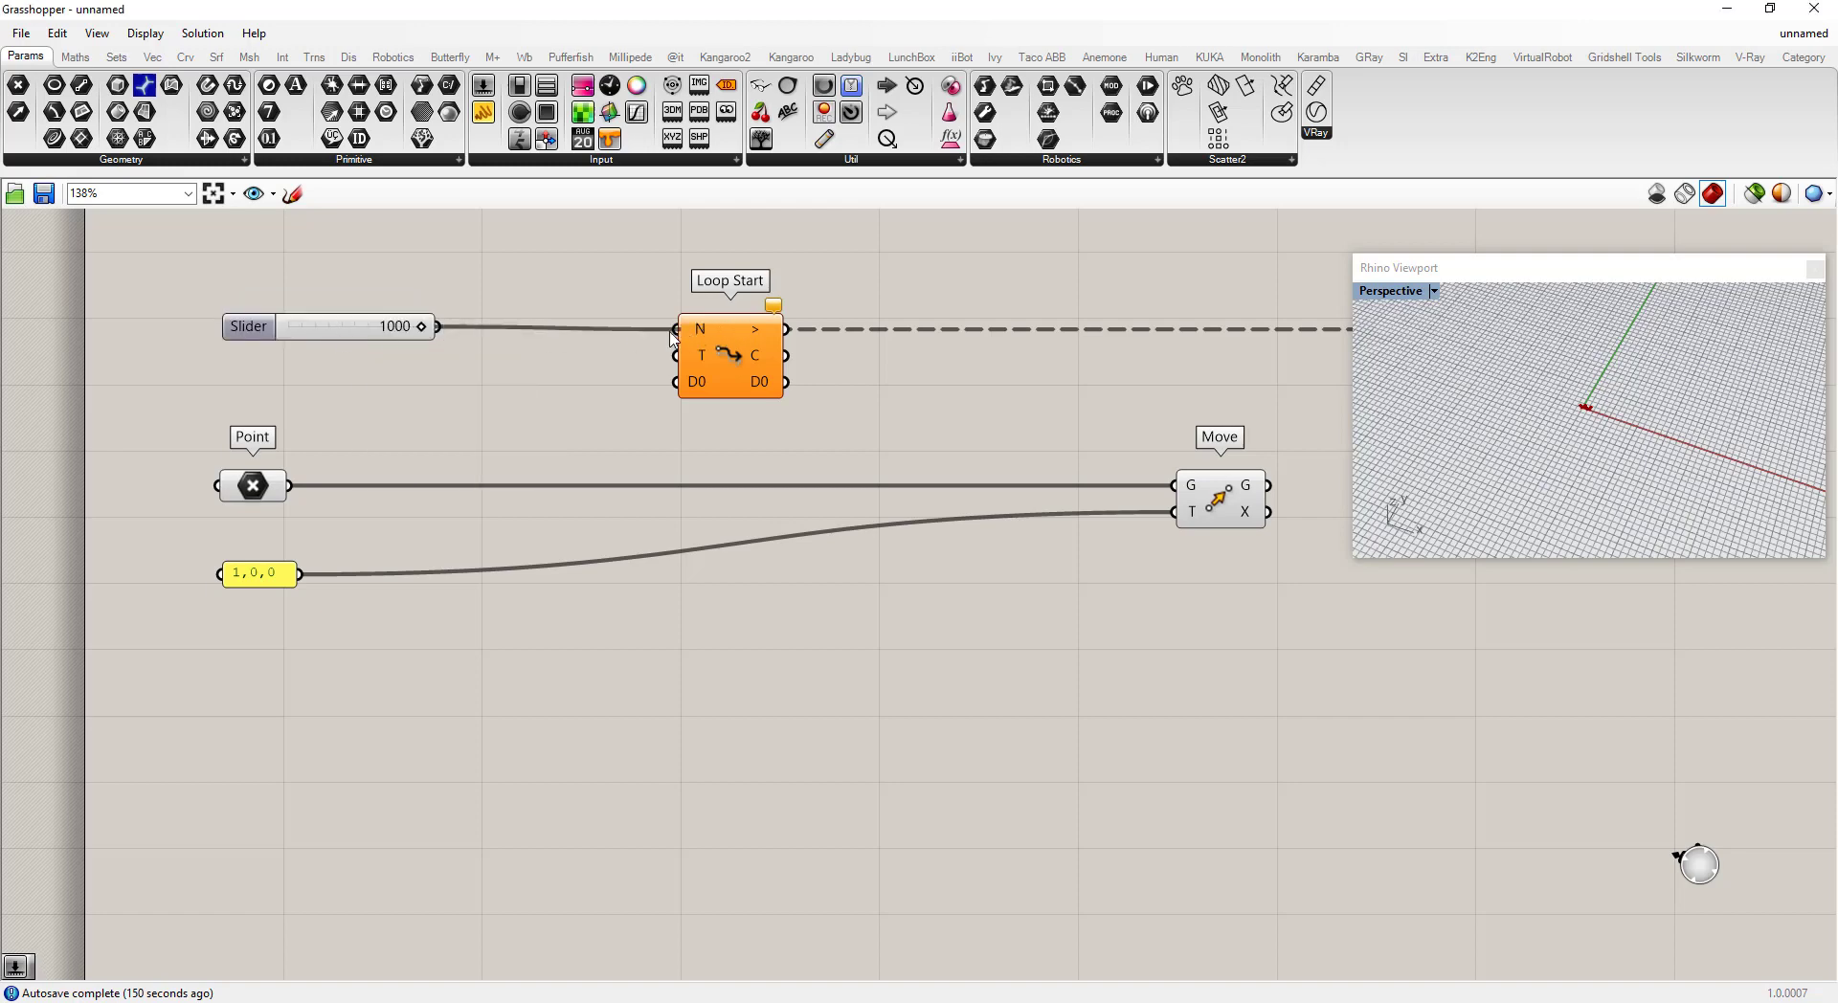
- Add a Button, connect it to the T input of Loop Start, and place it under the Repeat slider
double_click(442, 374)
text(butt)
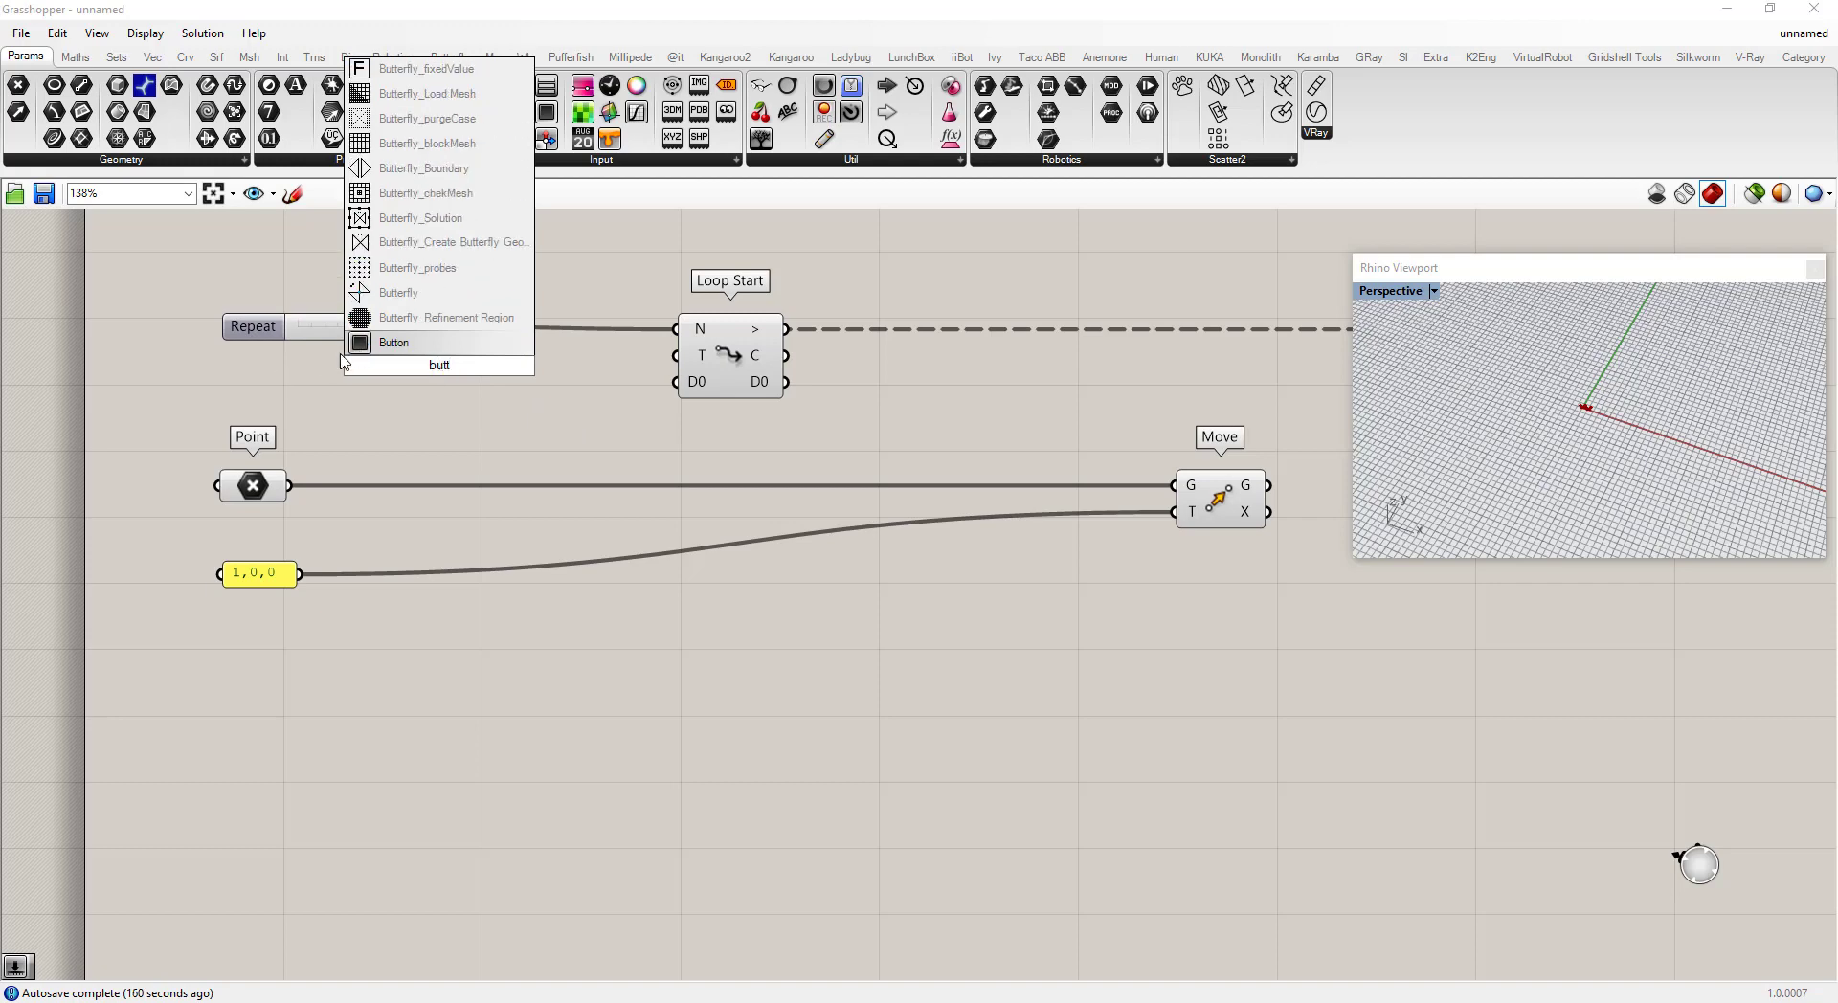
key(Return)
drag(510, 364, 706, 362)
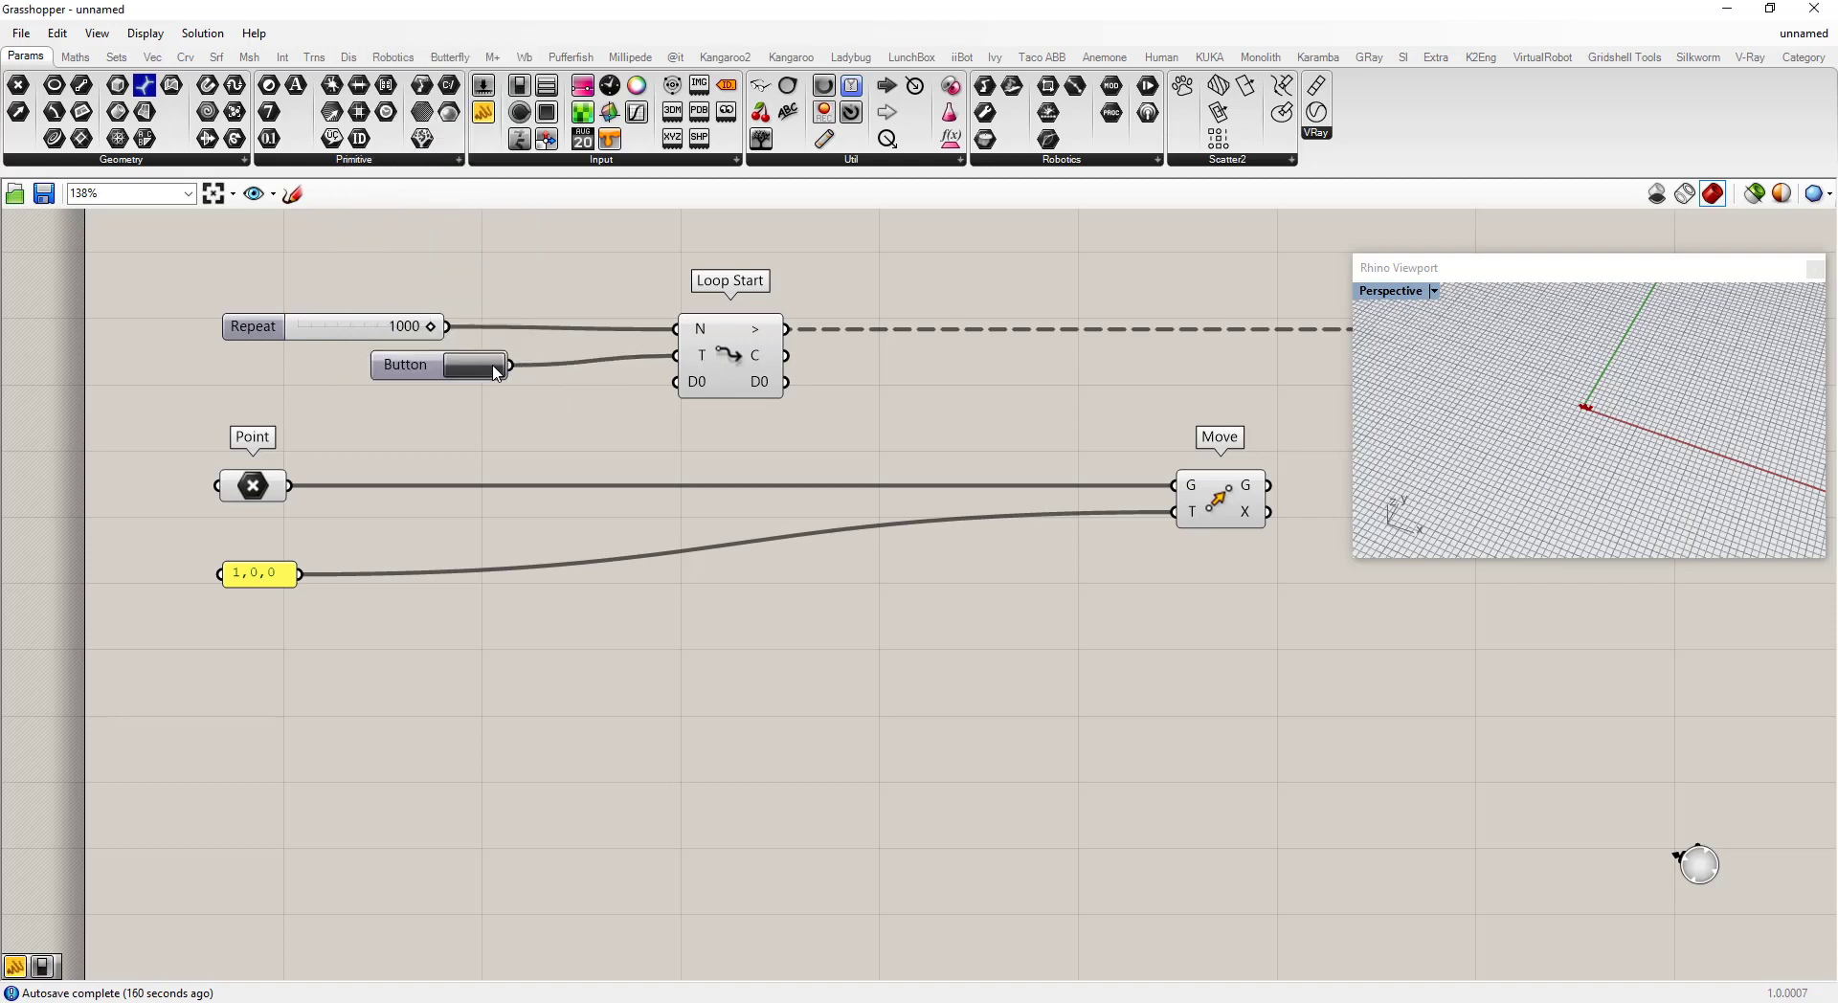
drag(411, 377, 347, 374)
- Move the Point parameter closer to Loop Start and connect it to the D0 input
drag(261, 490, 416, 447)
scroll(690, 386, up, 3)
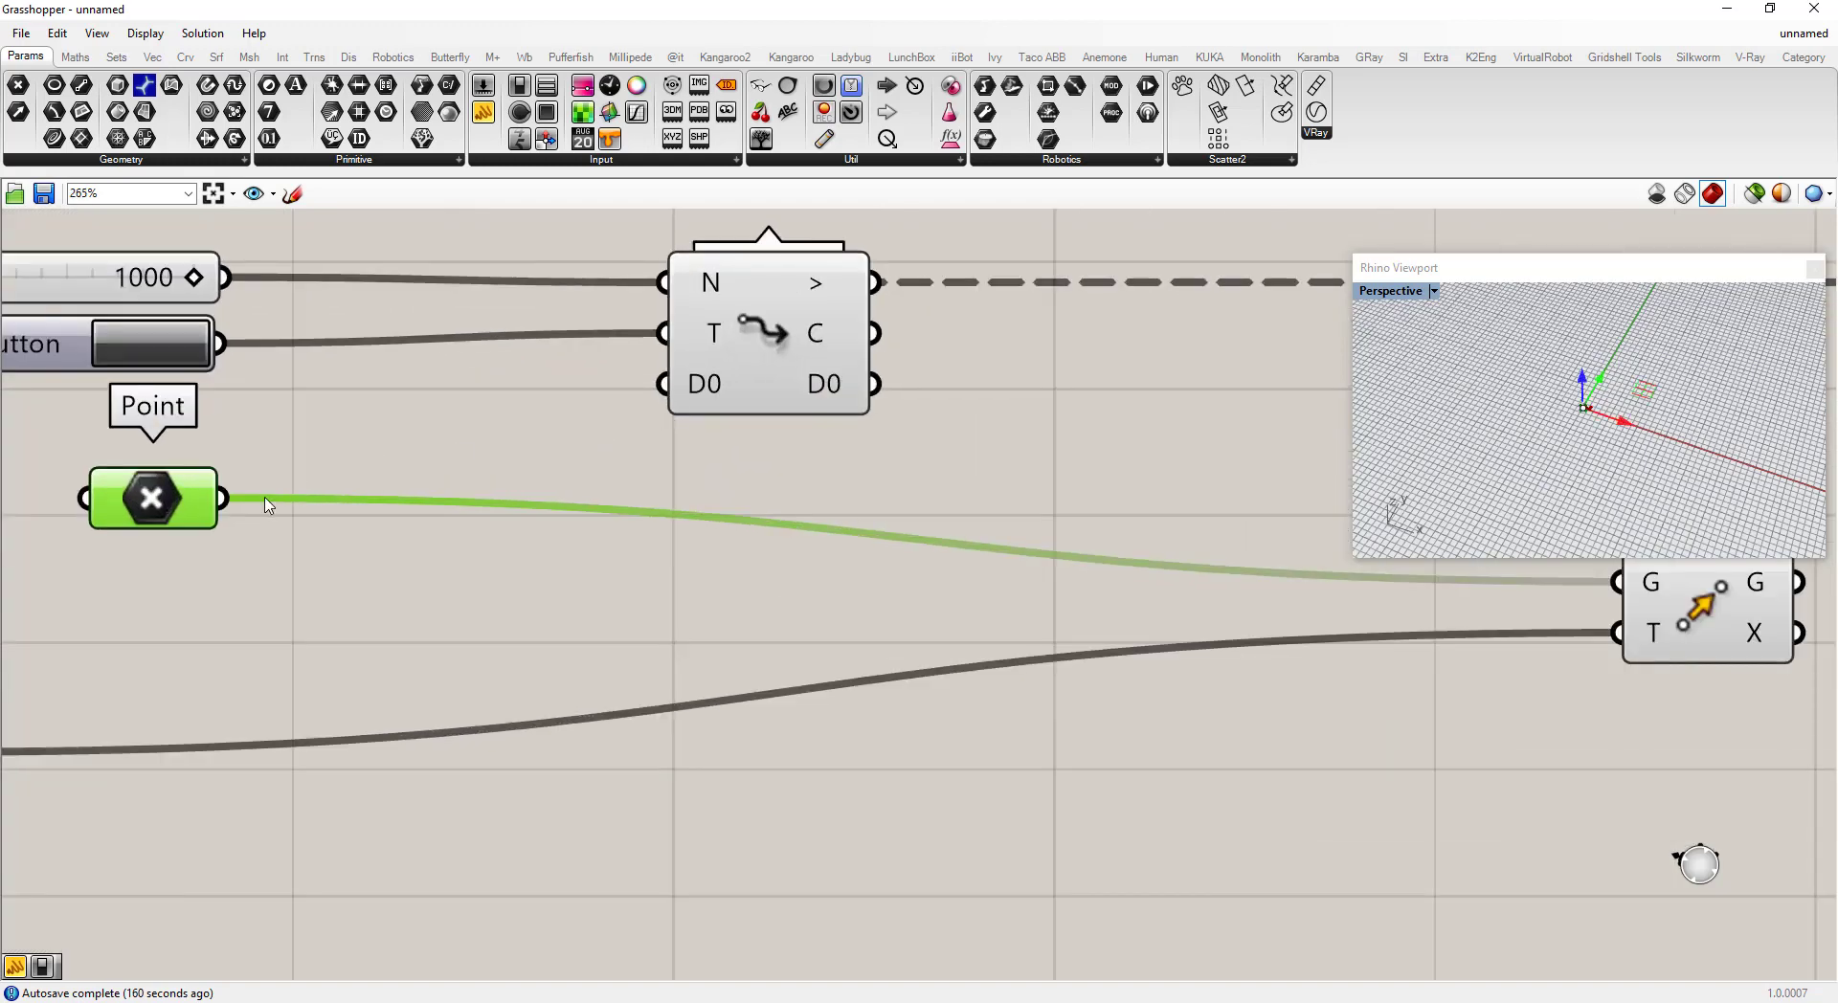
drag(226, 499, 659, 387)
- Add a D1 data input to Loop Start and connect the 1,0,0 panel to it
scroll(701, 402, up, 4)
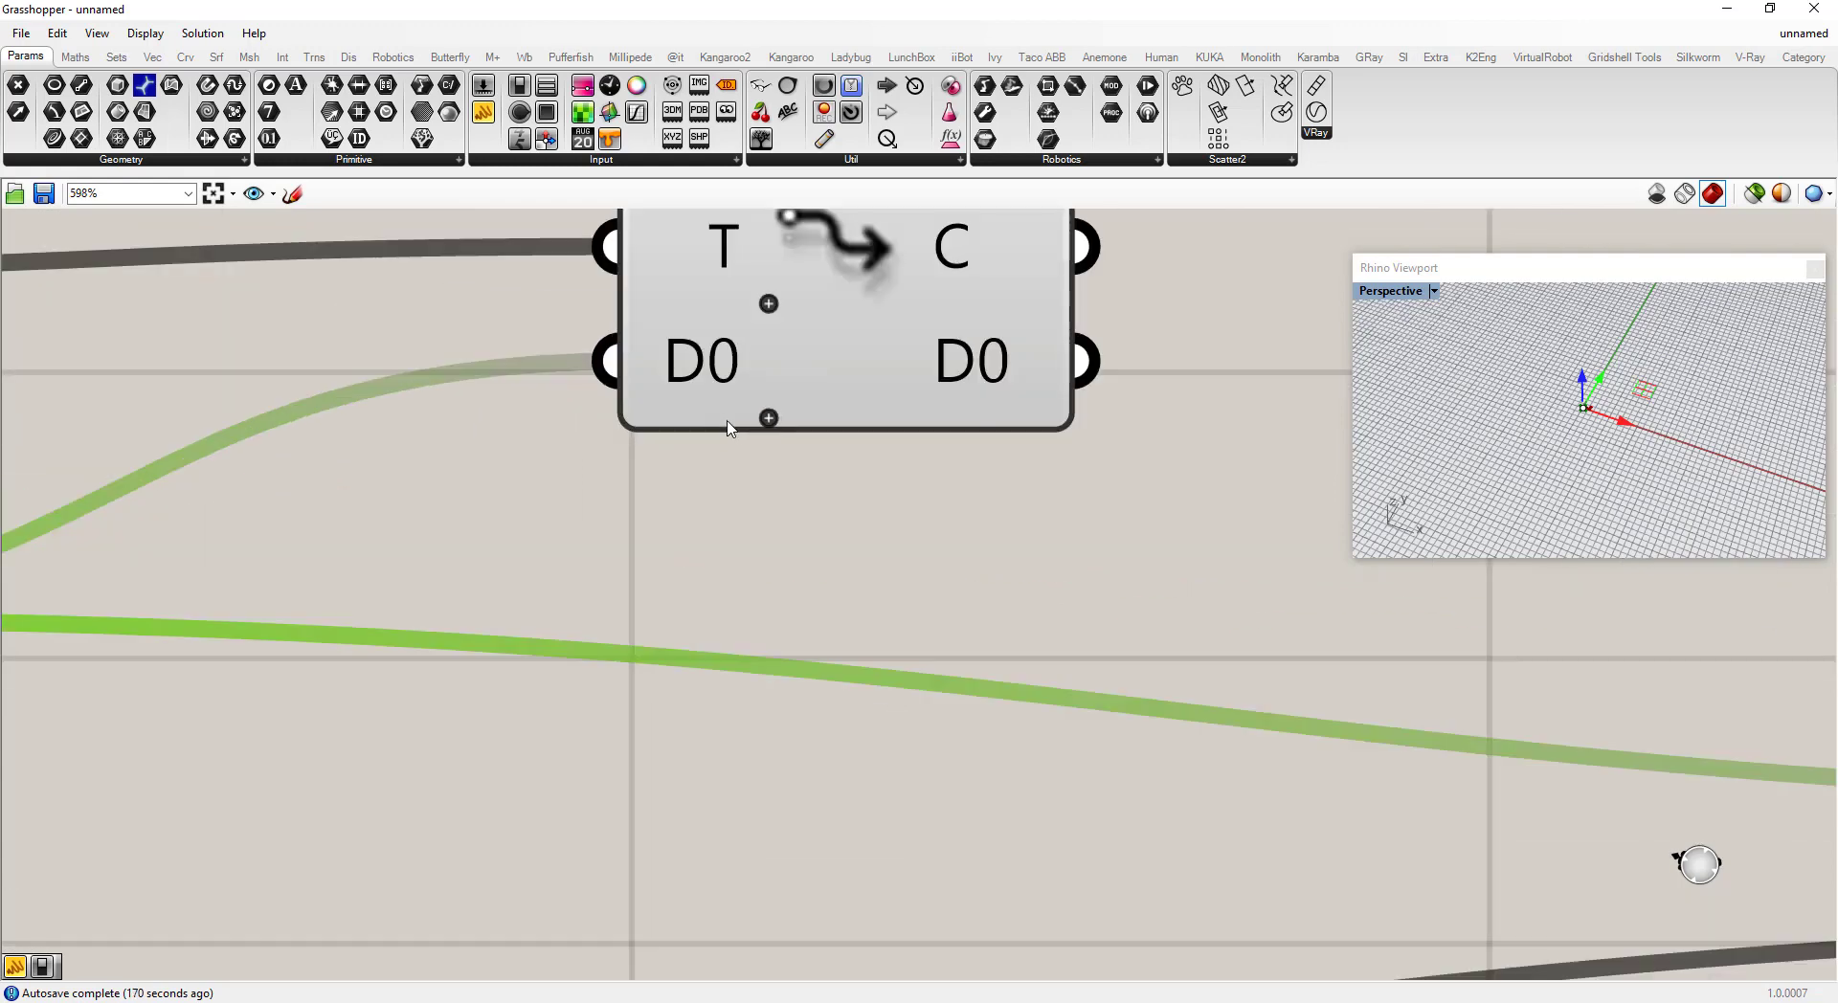
click(766, 414)
scroll(720, 459, down, 7)
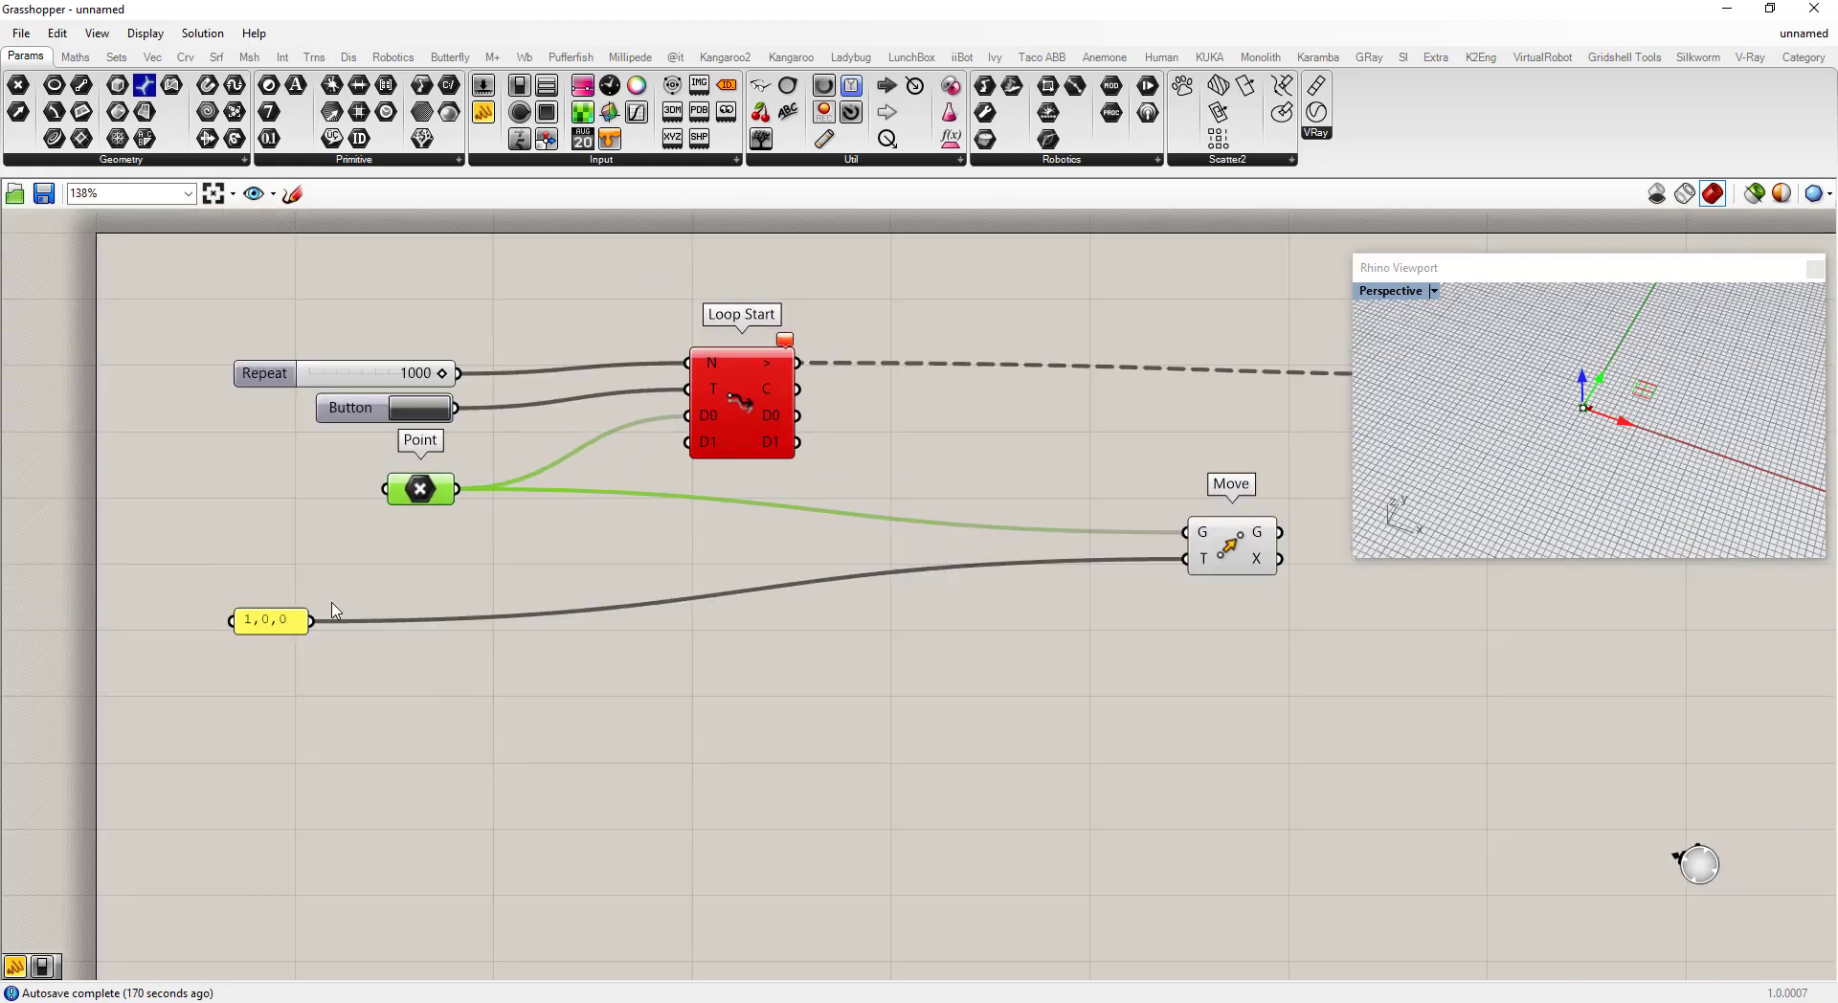
drag(777, 621, 687, 442)
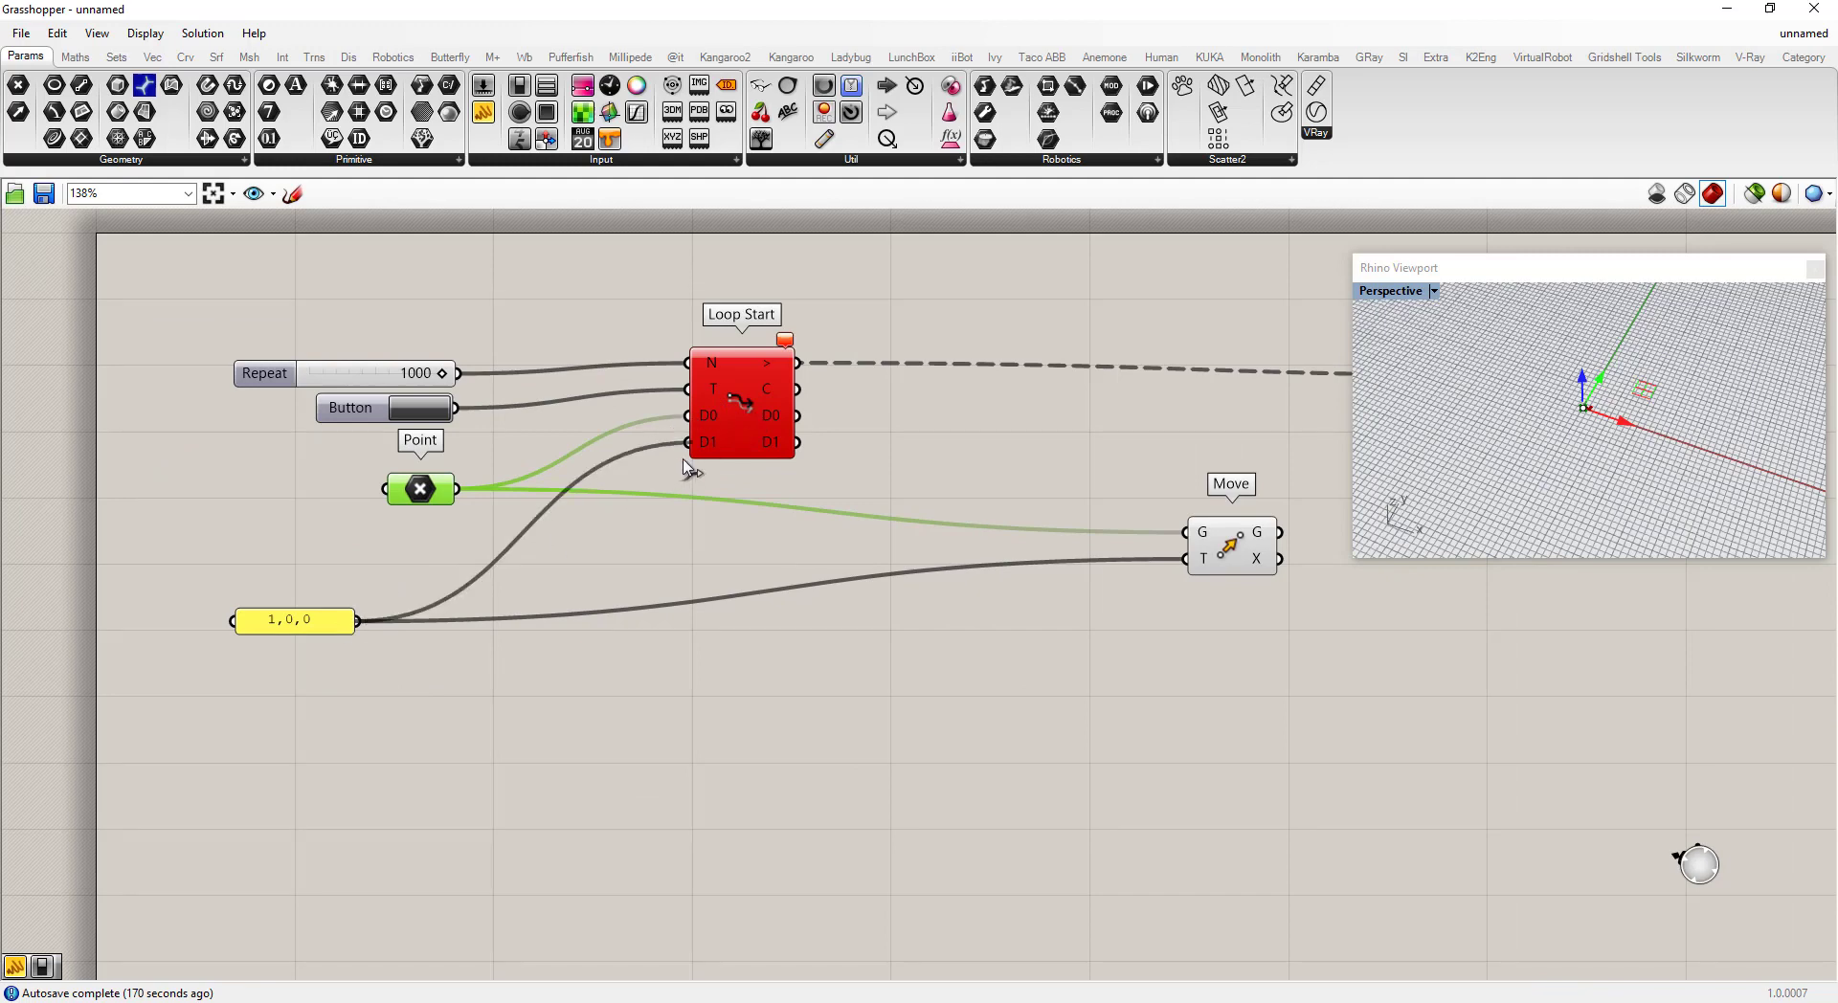
- Add a D1 data input to the Loop End component
scroll(753, 496, down, 3)
scroll(1124, 406, up, 3)
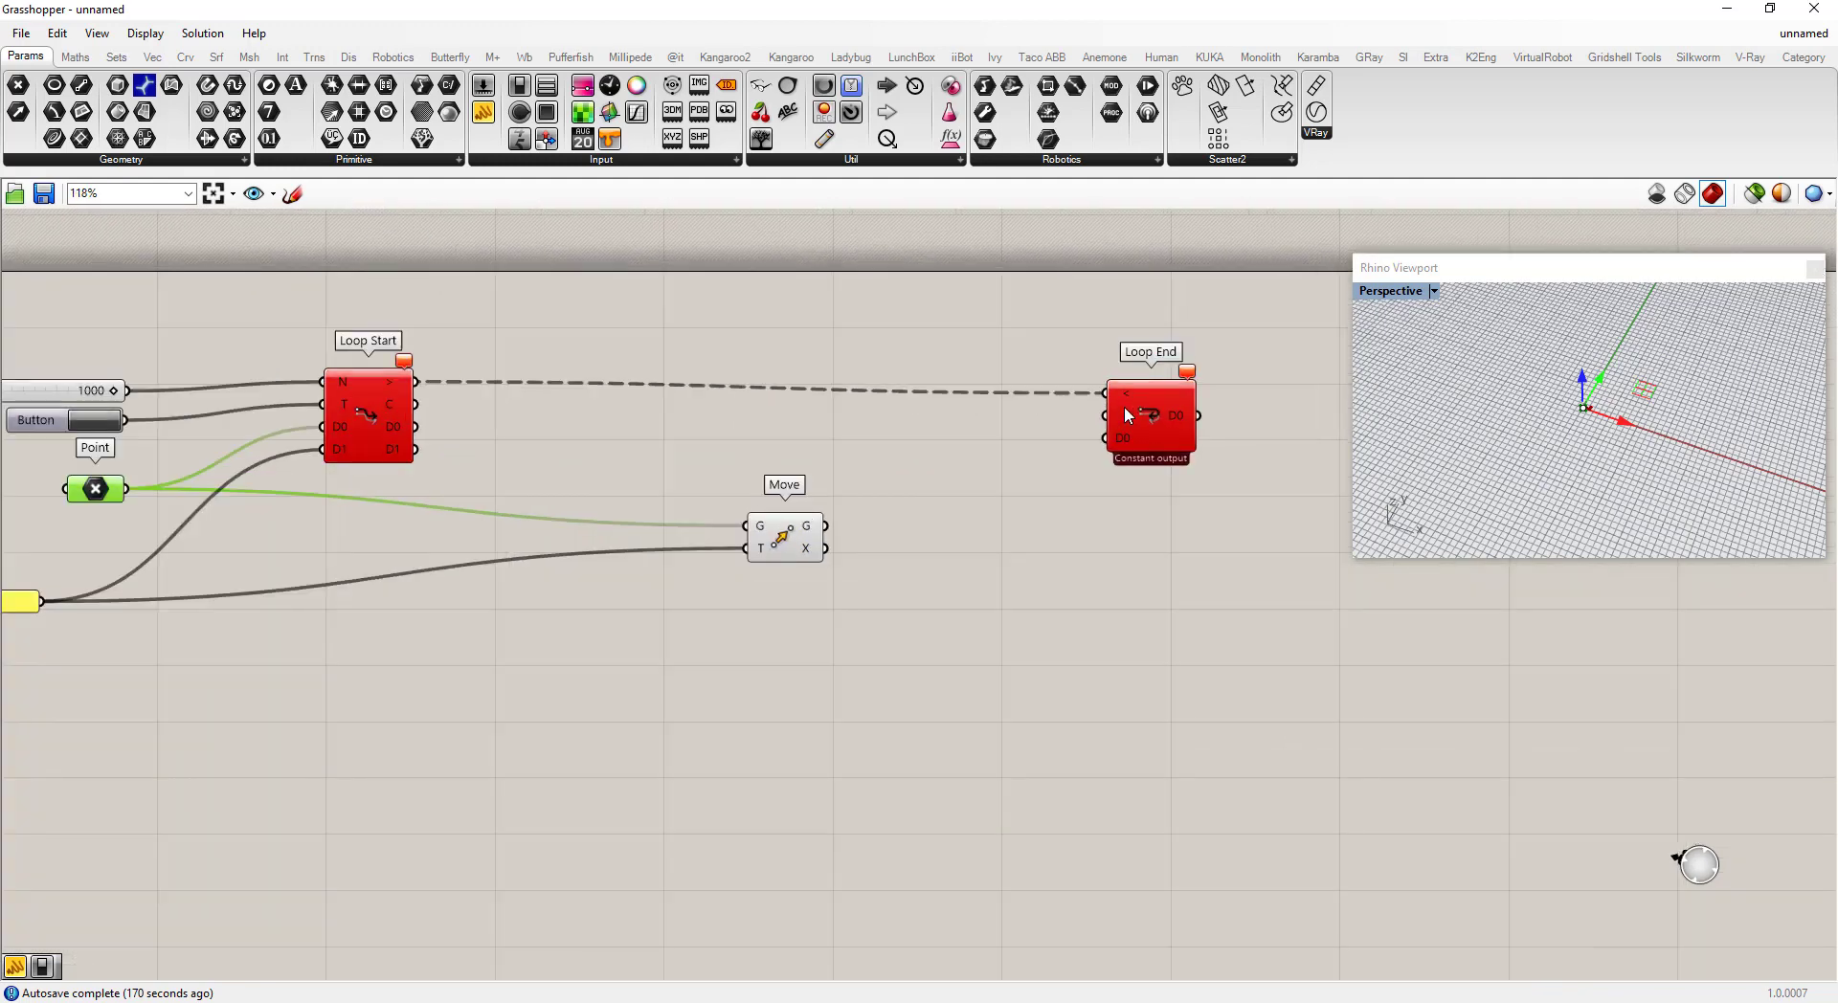
click(1133, 405)
scroll(1133, 412, up, 5)
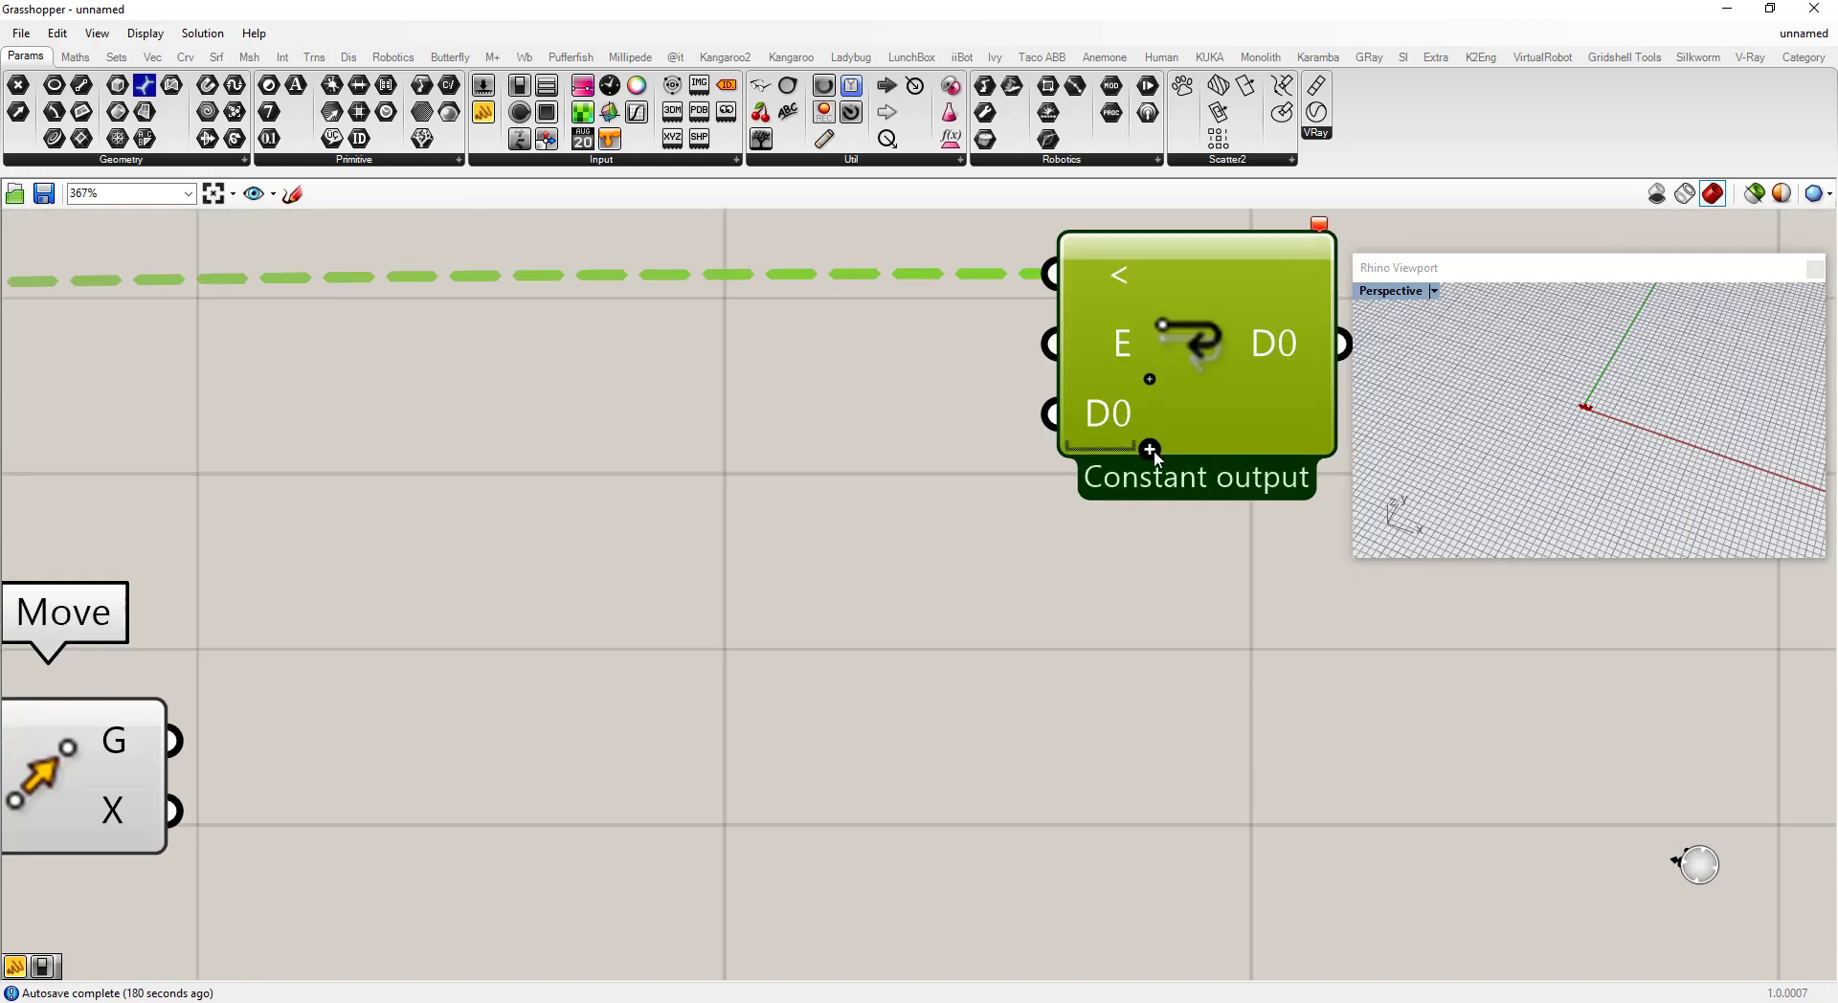
click(1150, 449)
scroll(1125, 479, down, 4)
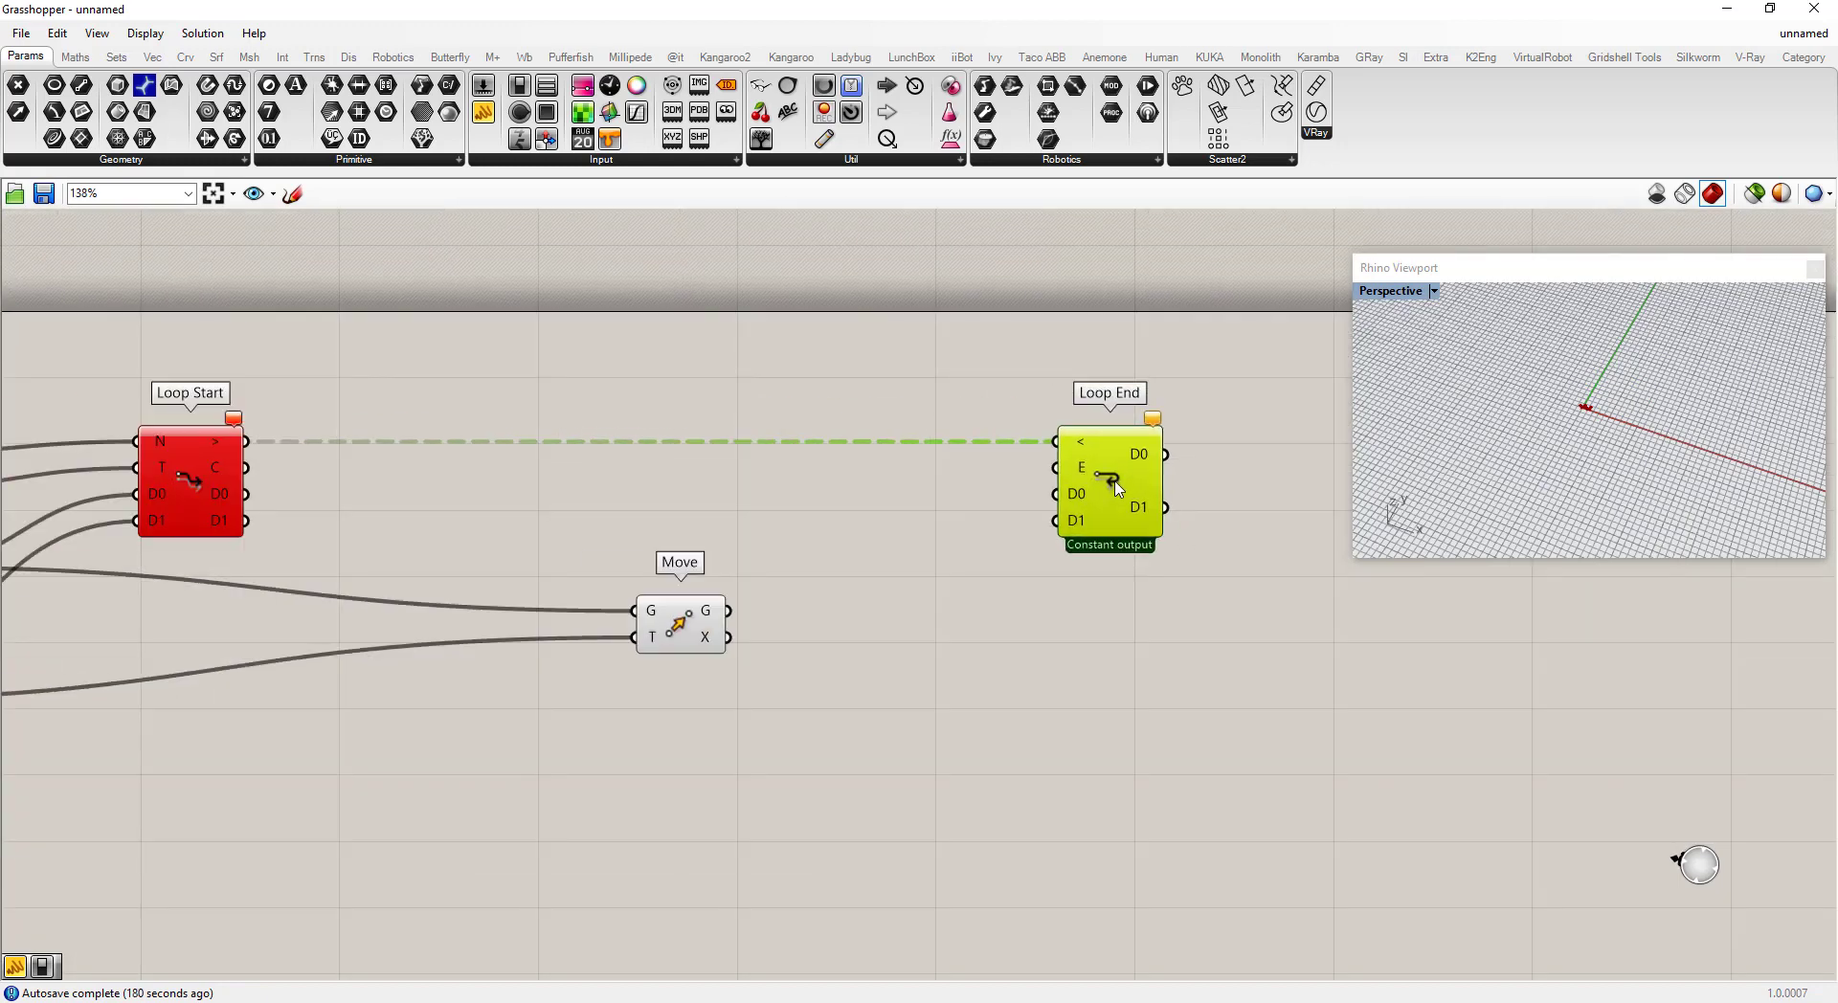
- Connect the D0 and D1 outputs of Loop Start to the G and T inputs of Move
click(868, 610)
drag(244, 494, 635, 611)
scroll(677, 513, down, 2)
- Connect Move's G output to D0 of Loop End and Loop Start's D1 output to D1, with Move placed between them
drag(412, 516, 962, 473)
scroll(774, 565, up, 3)
drag(701, 518, 697, 501)
drag(271, 496, 961, 495)
drag(711, 483, 659, 461)
scroll(676, 499, down, 3)
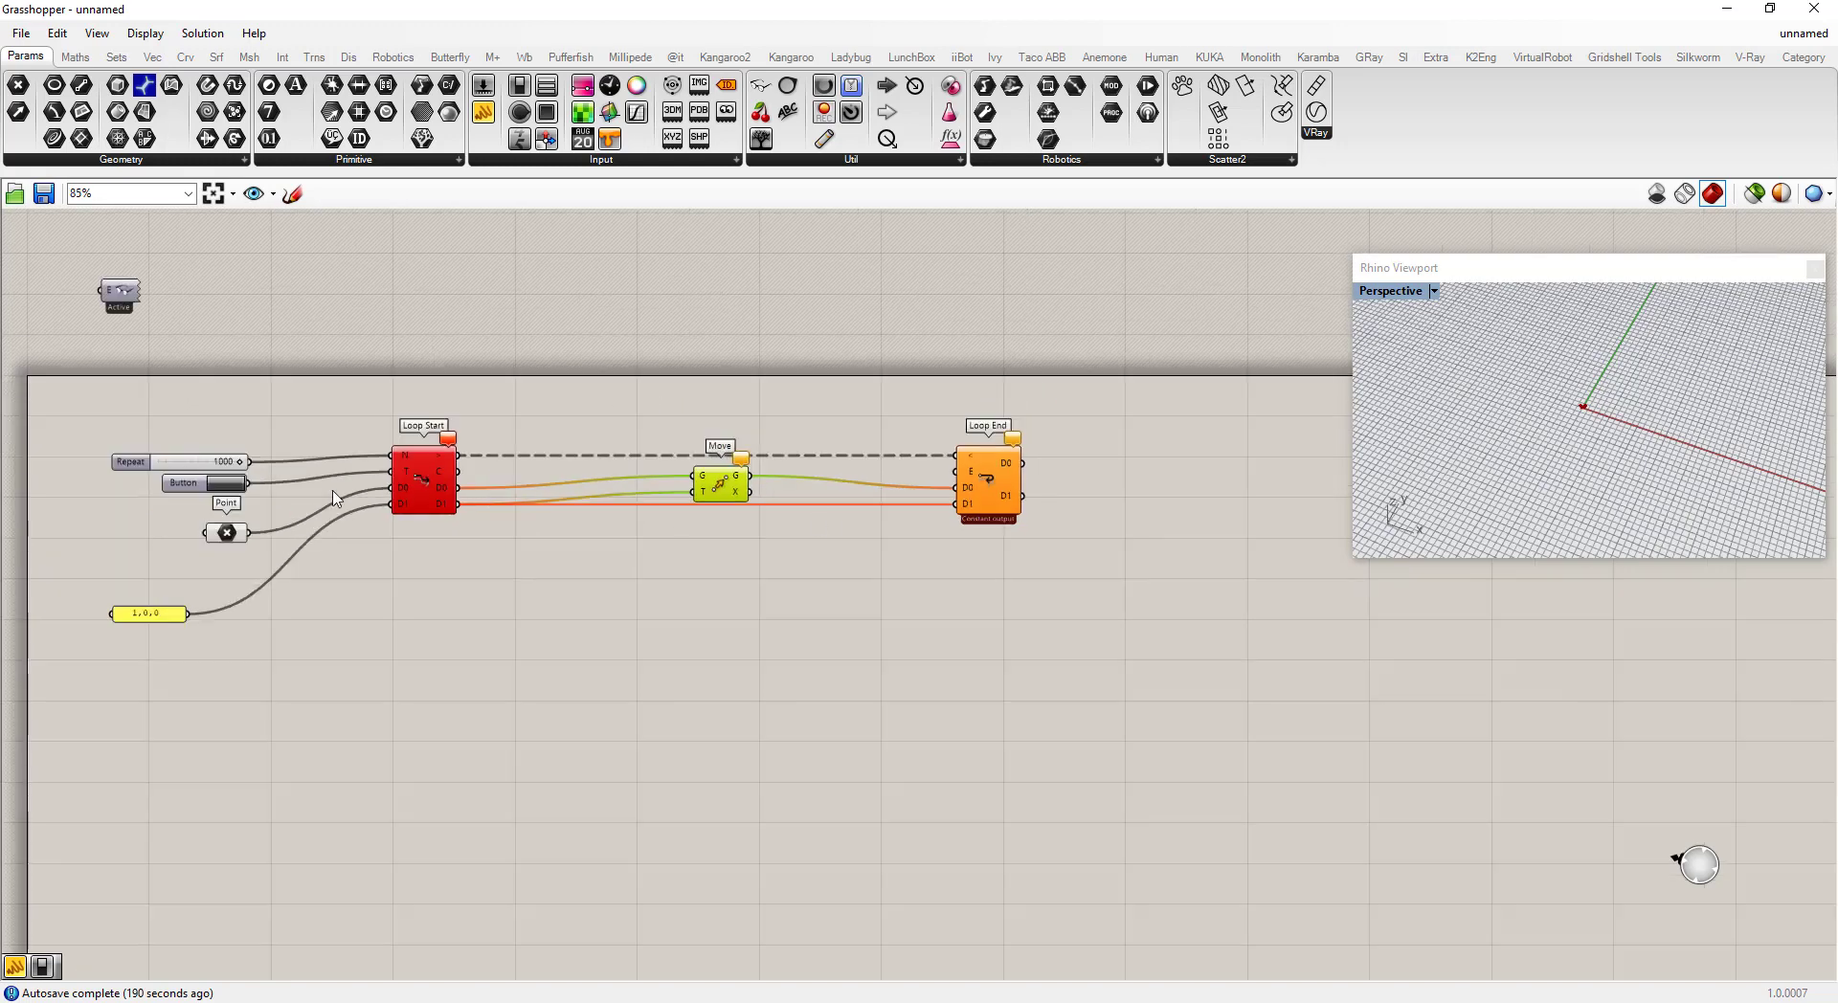
- Run the loop with the Button and turn off the preview of every loop component except Loop End
click(223, 488)
right_drag(1477, 460, 1695, 466)
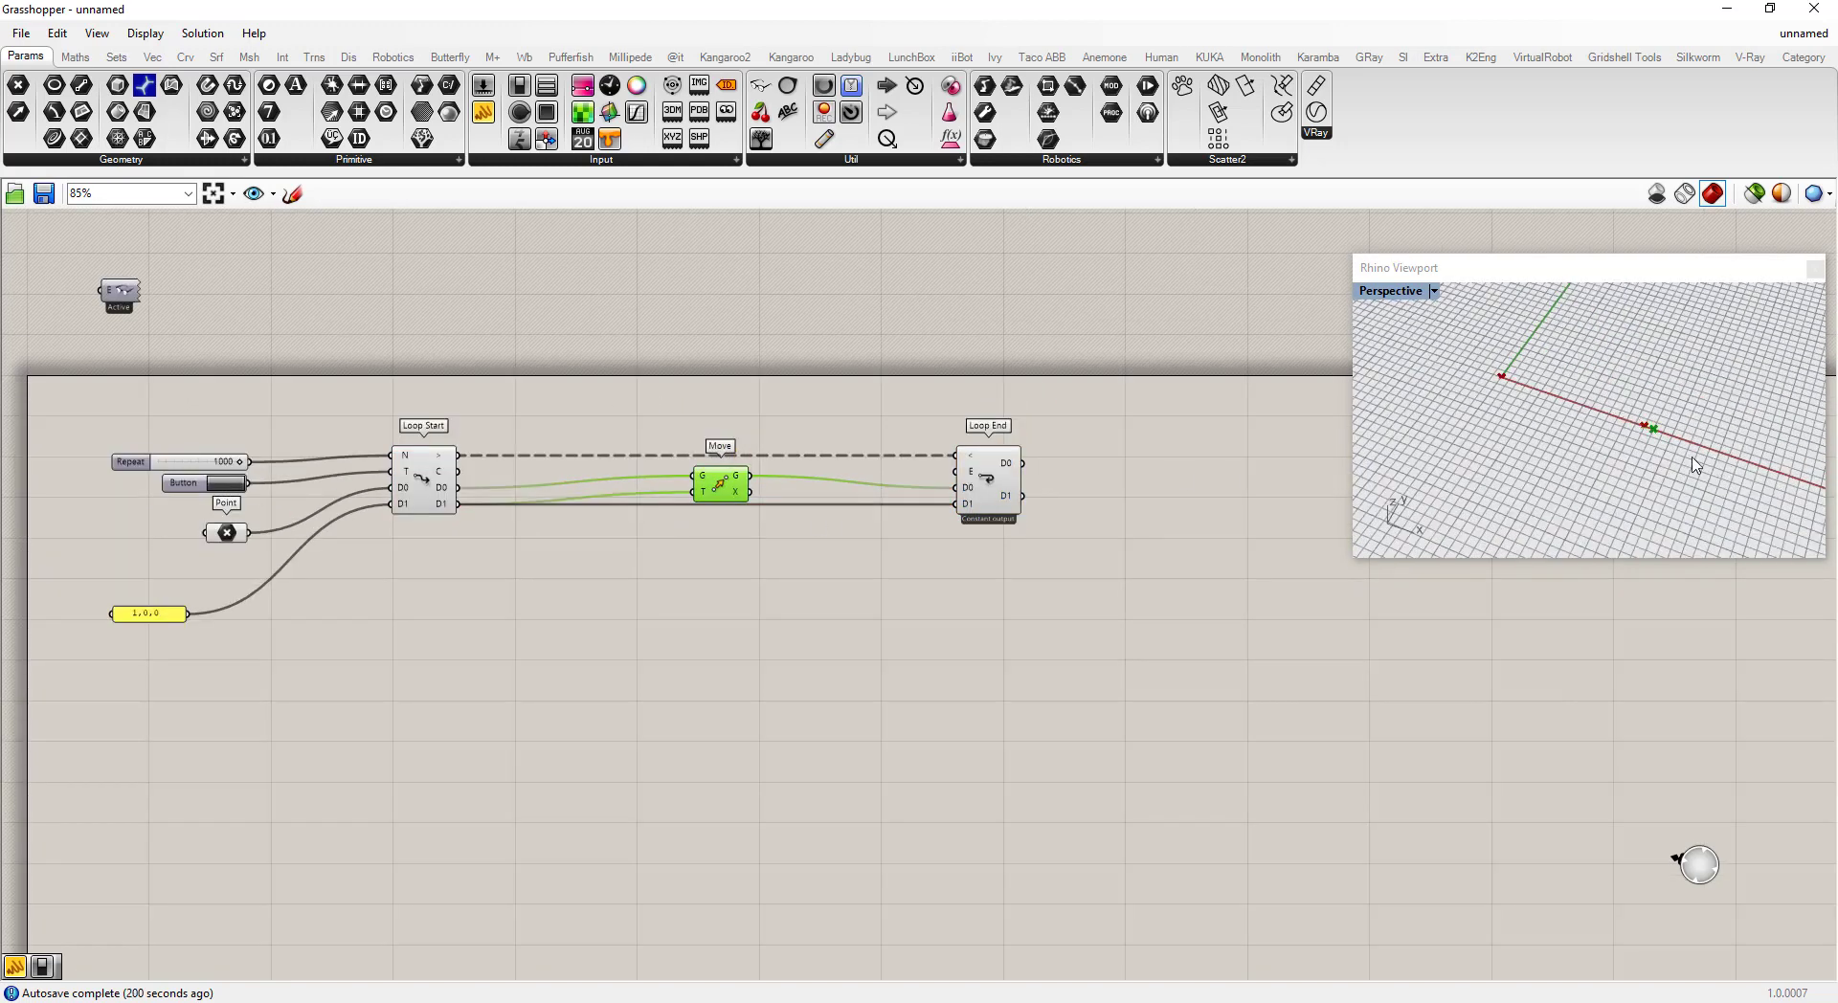
drag(27, 395, 842, 720)
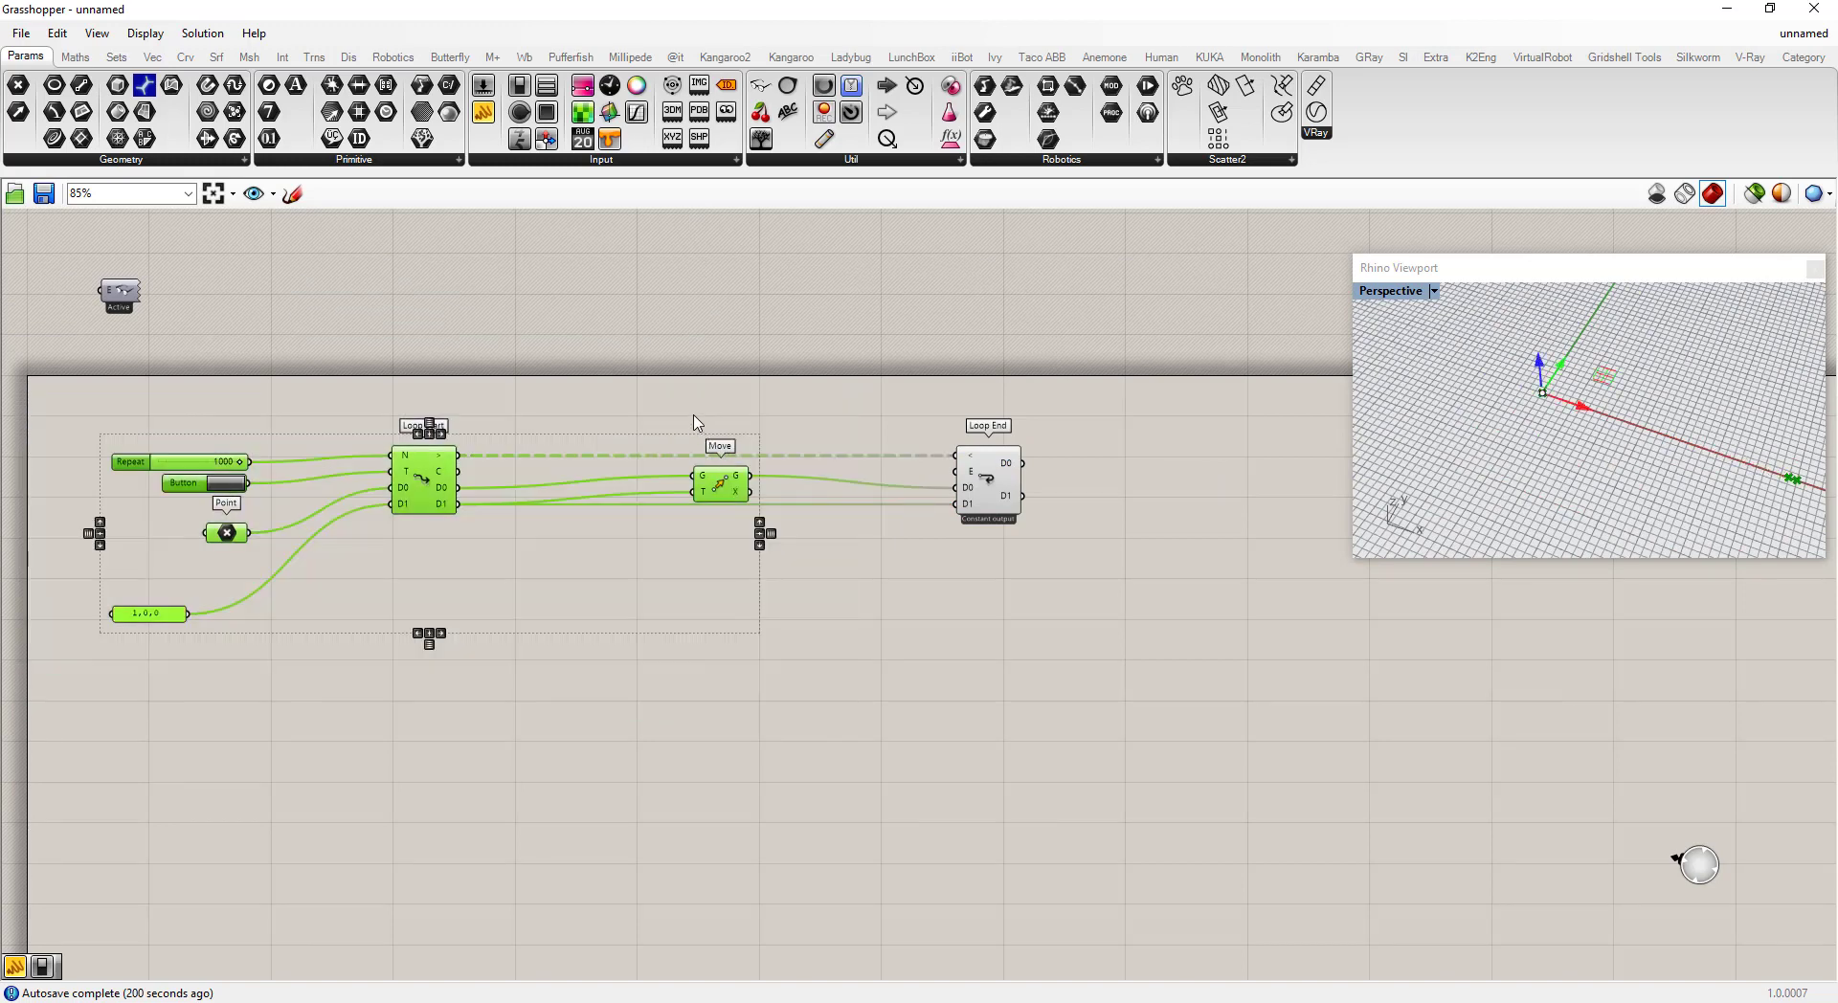
right_click(696, 423)
click(782, 442)
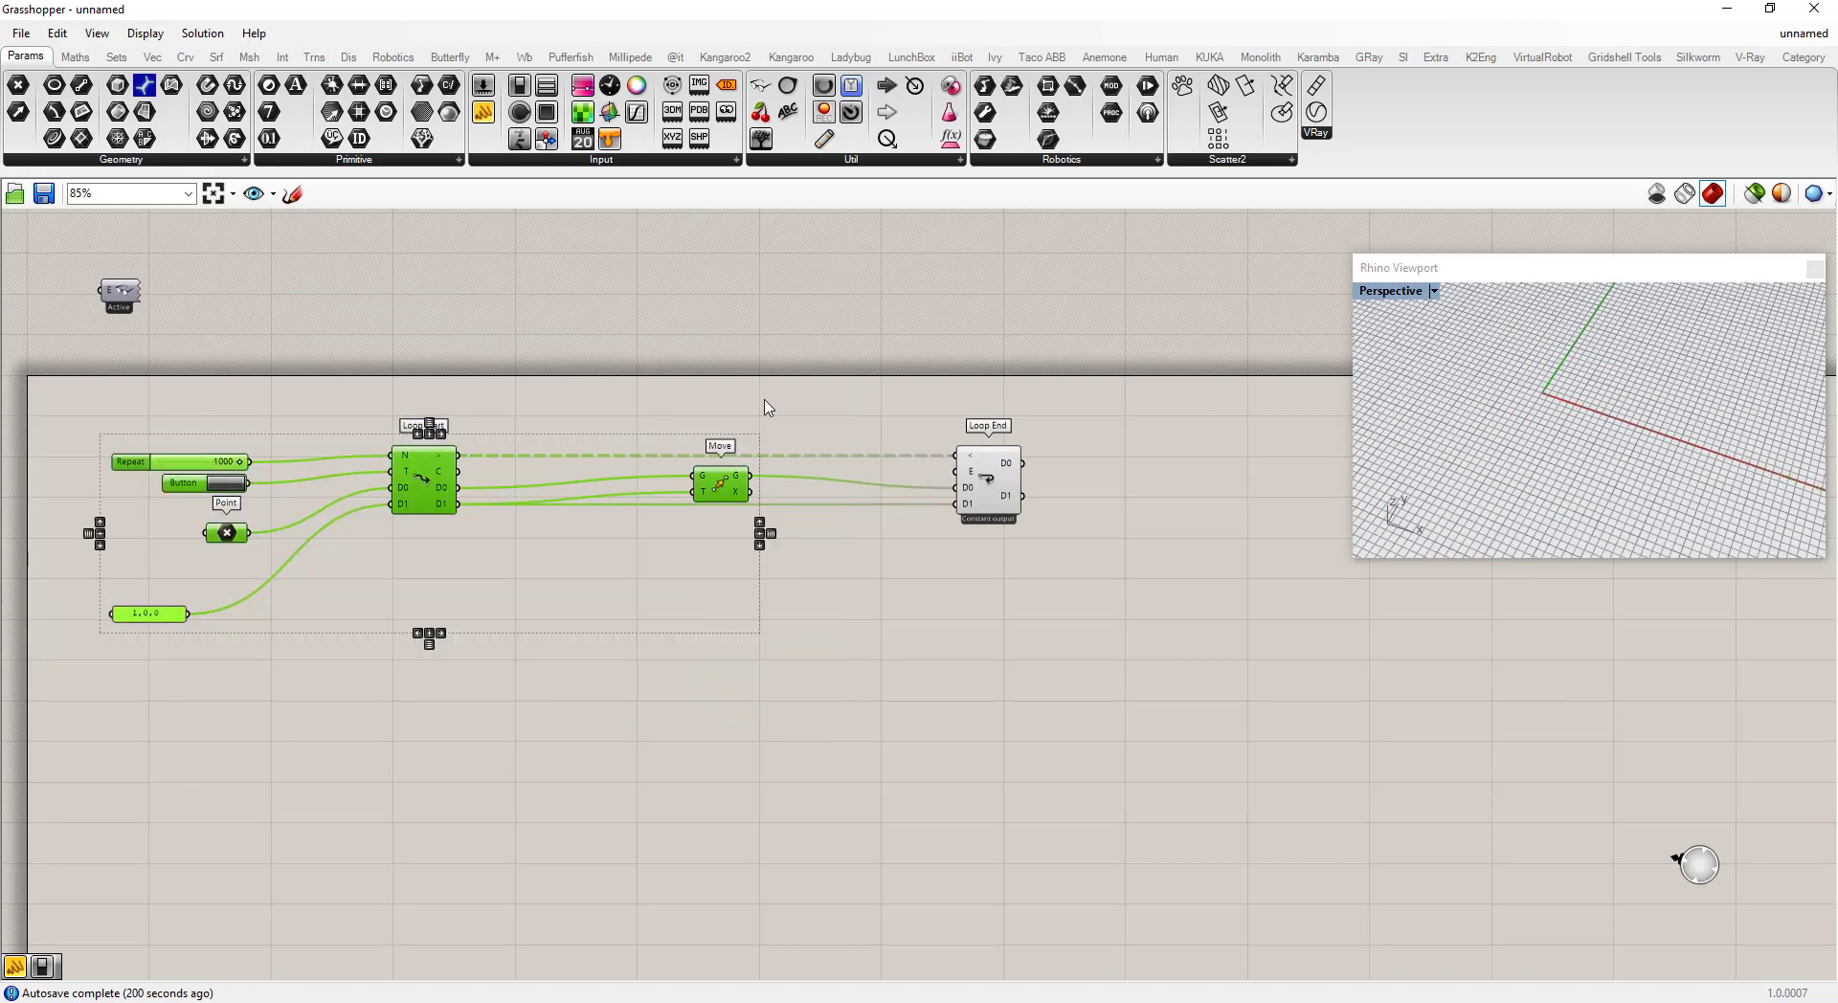
click(297, 410)
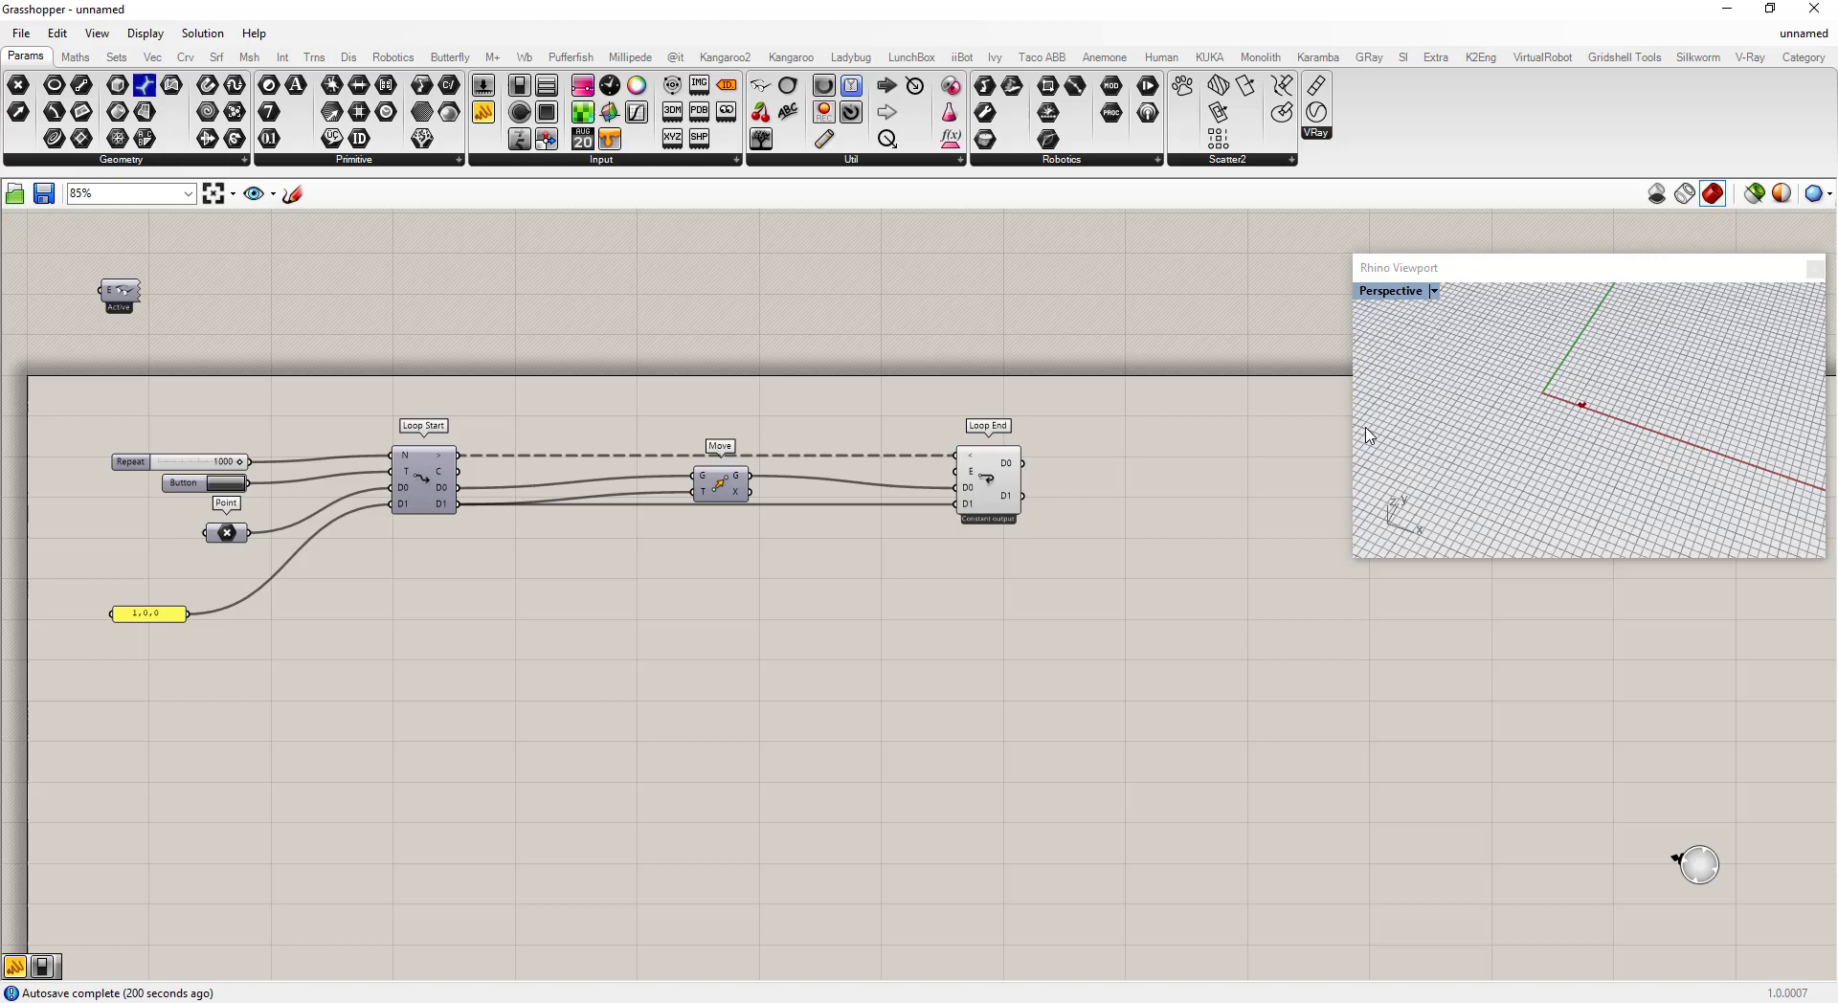
scroll(1685, 445, up, 3)
scroll(1697, 448, down, 3)
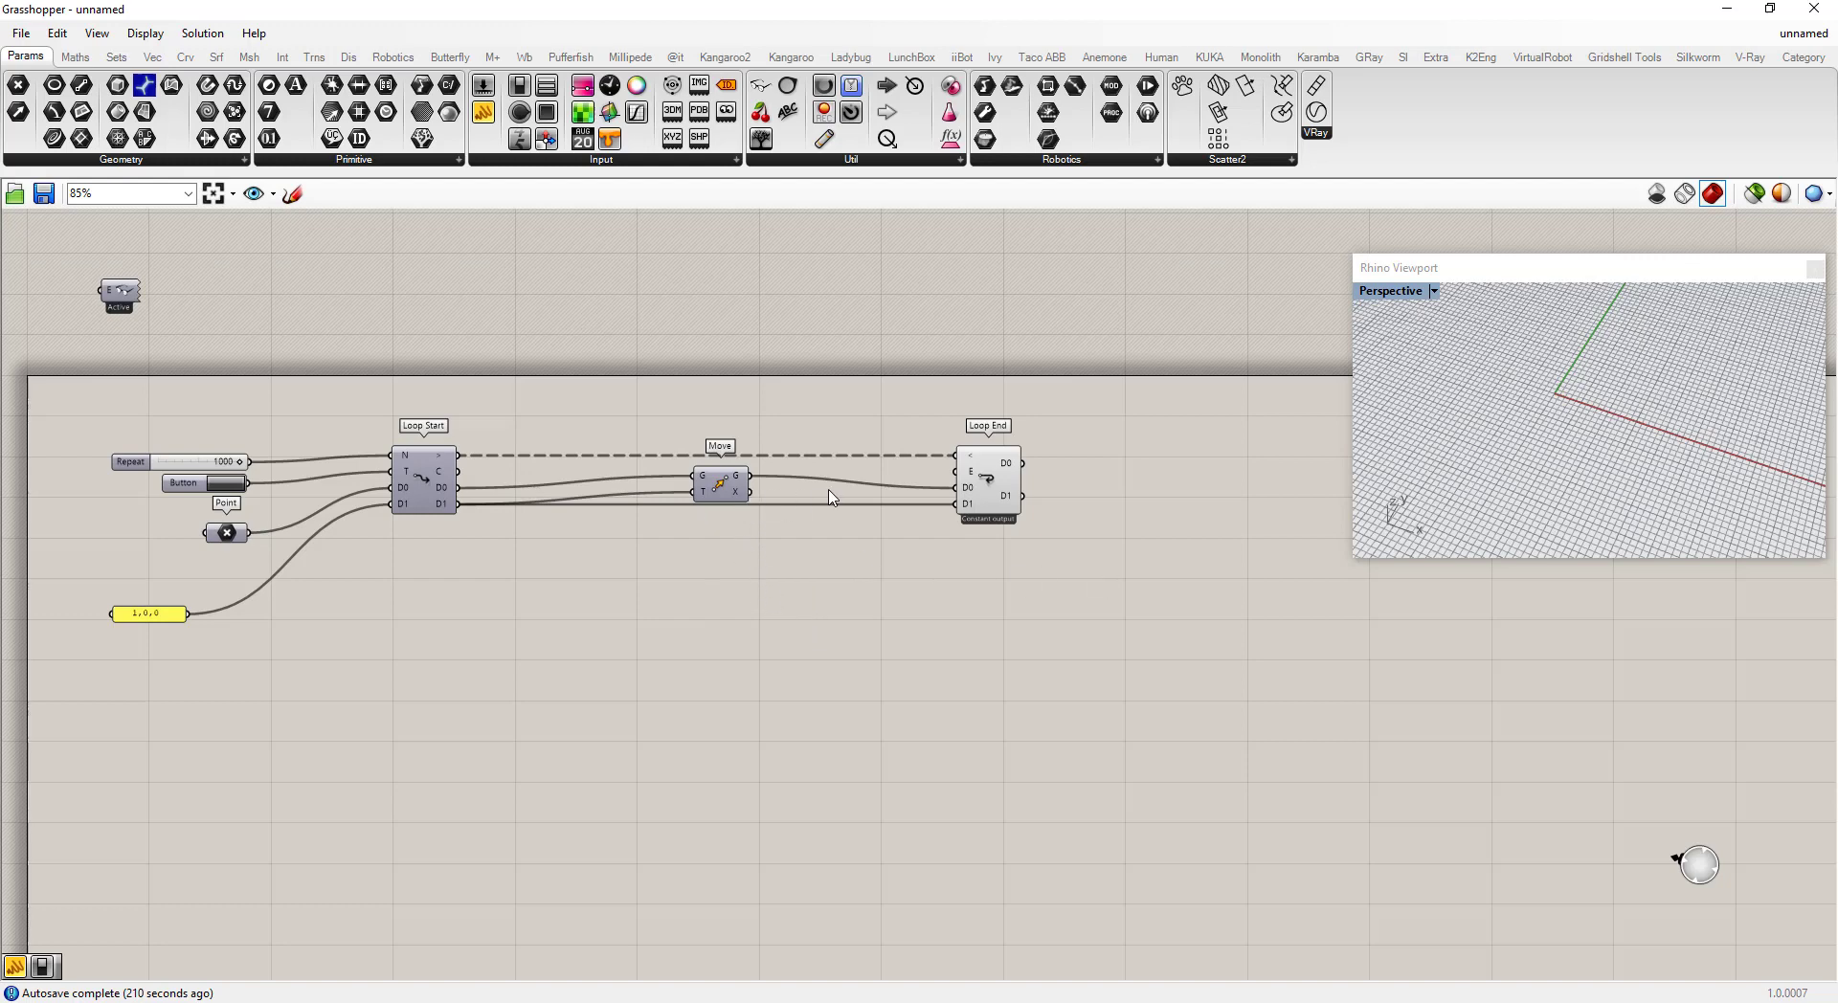
- Shift Move slightly toward Loop End and add a Random component below the wires between Loop Start and Move
drag(720, 485, 767, 488)
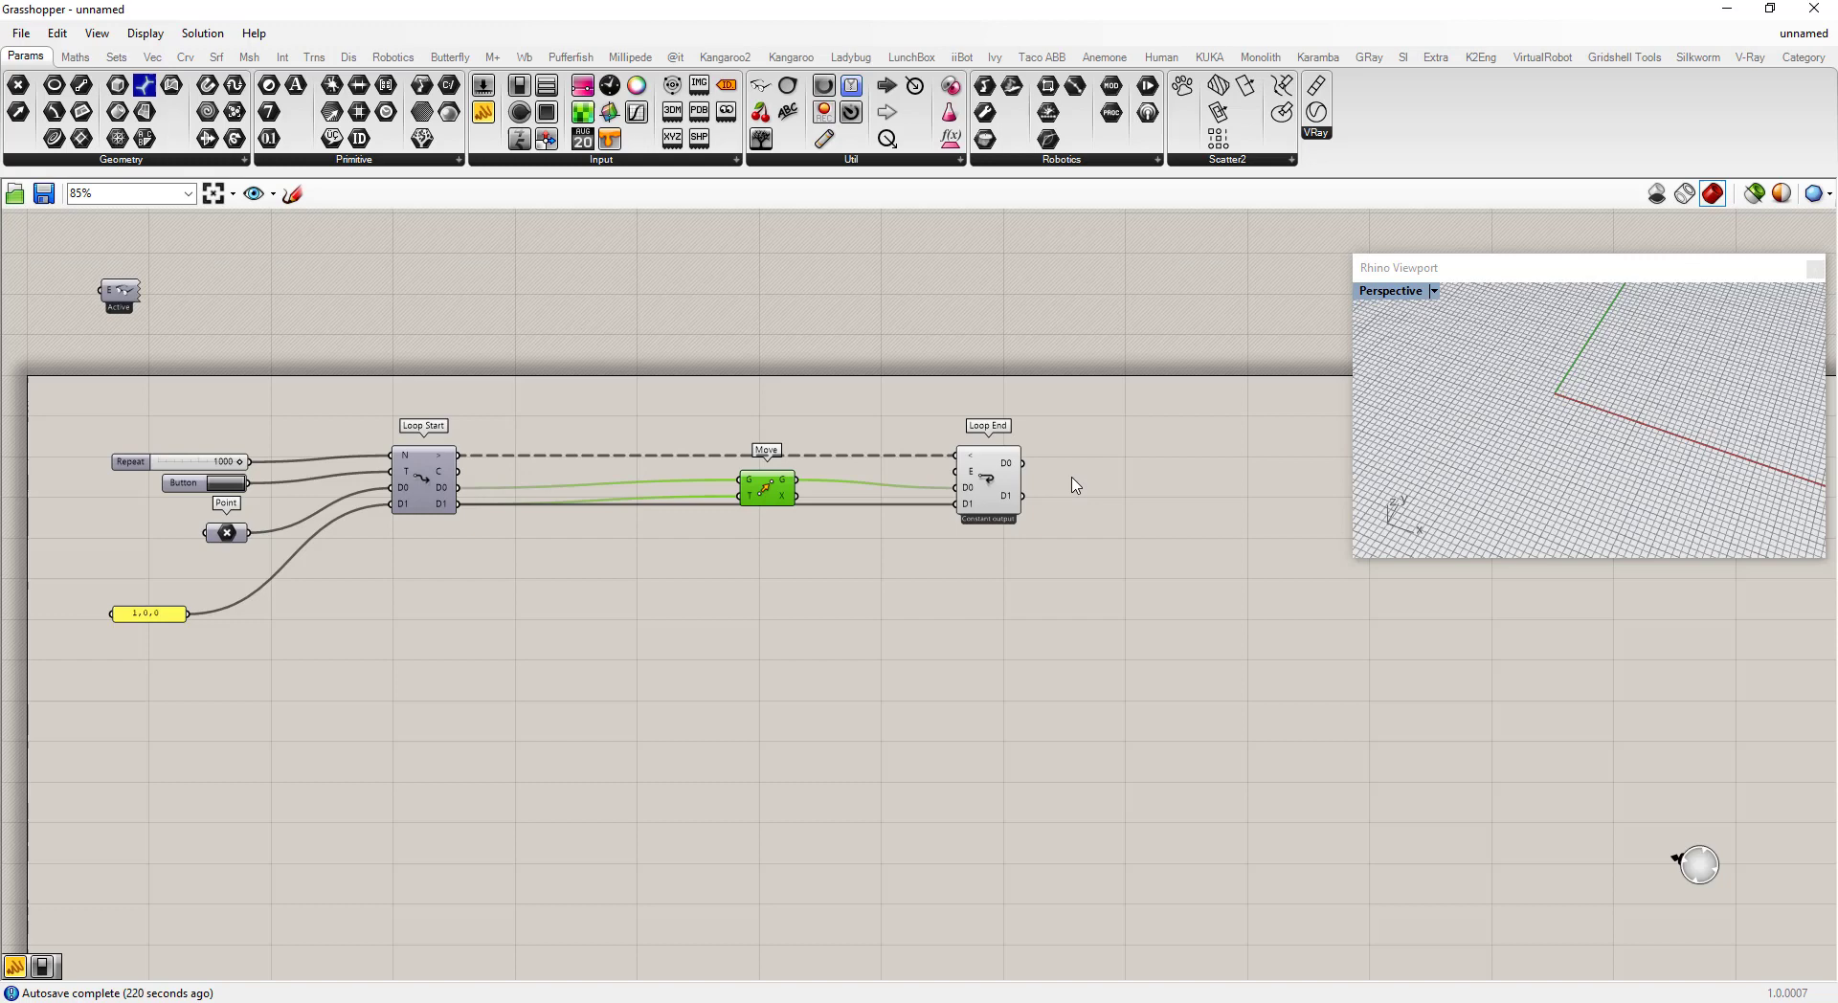
double_click(640, 577)
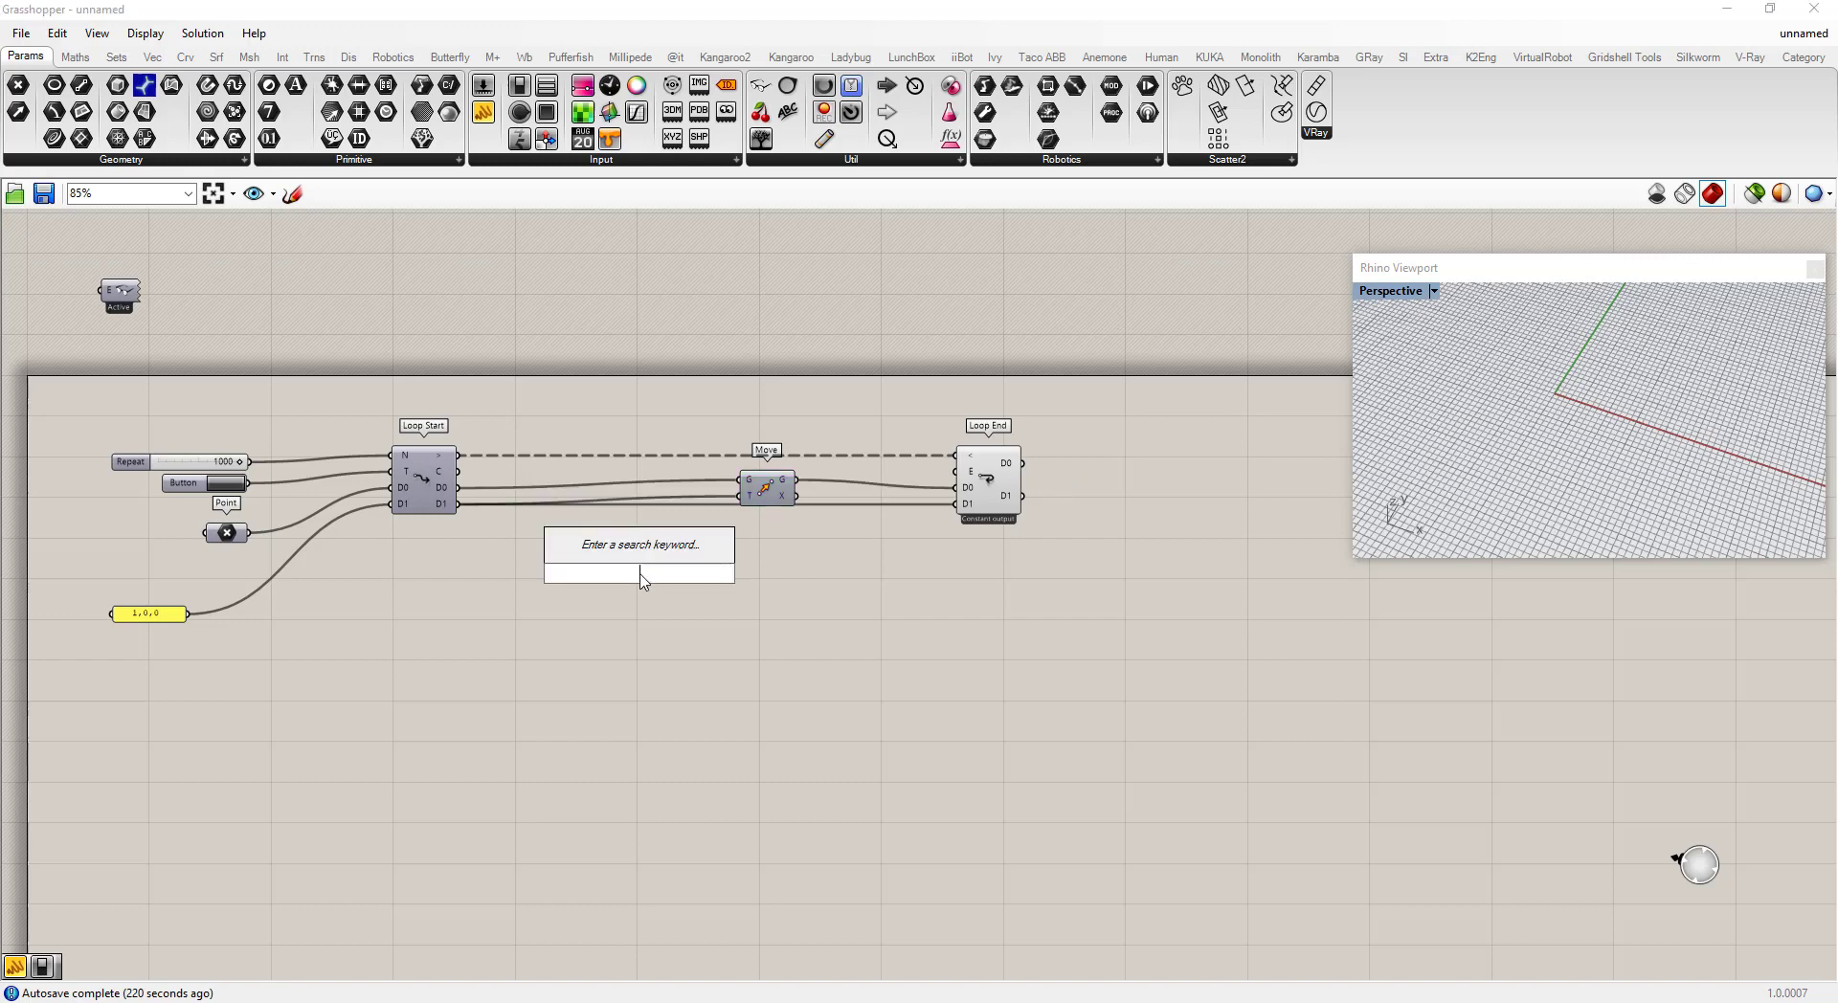
text(ran)
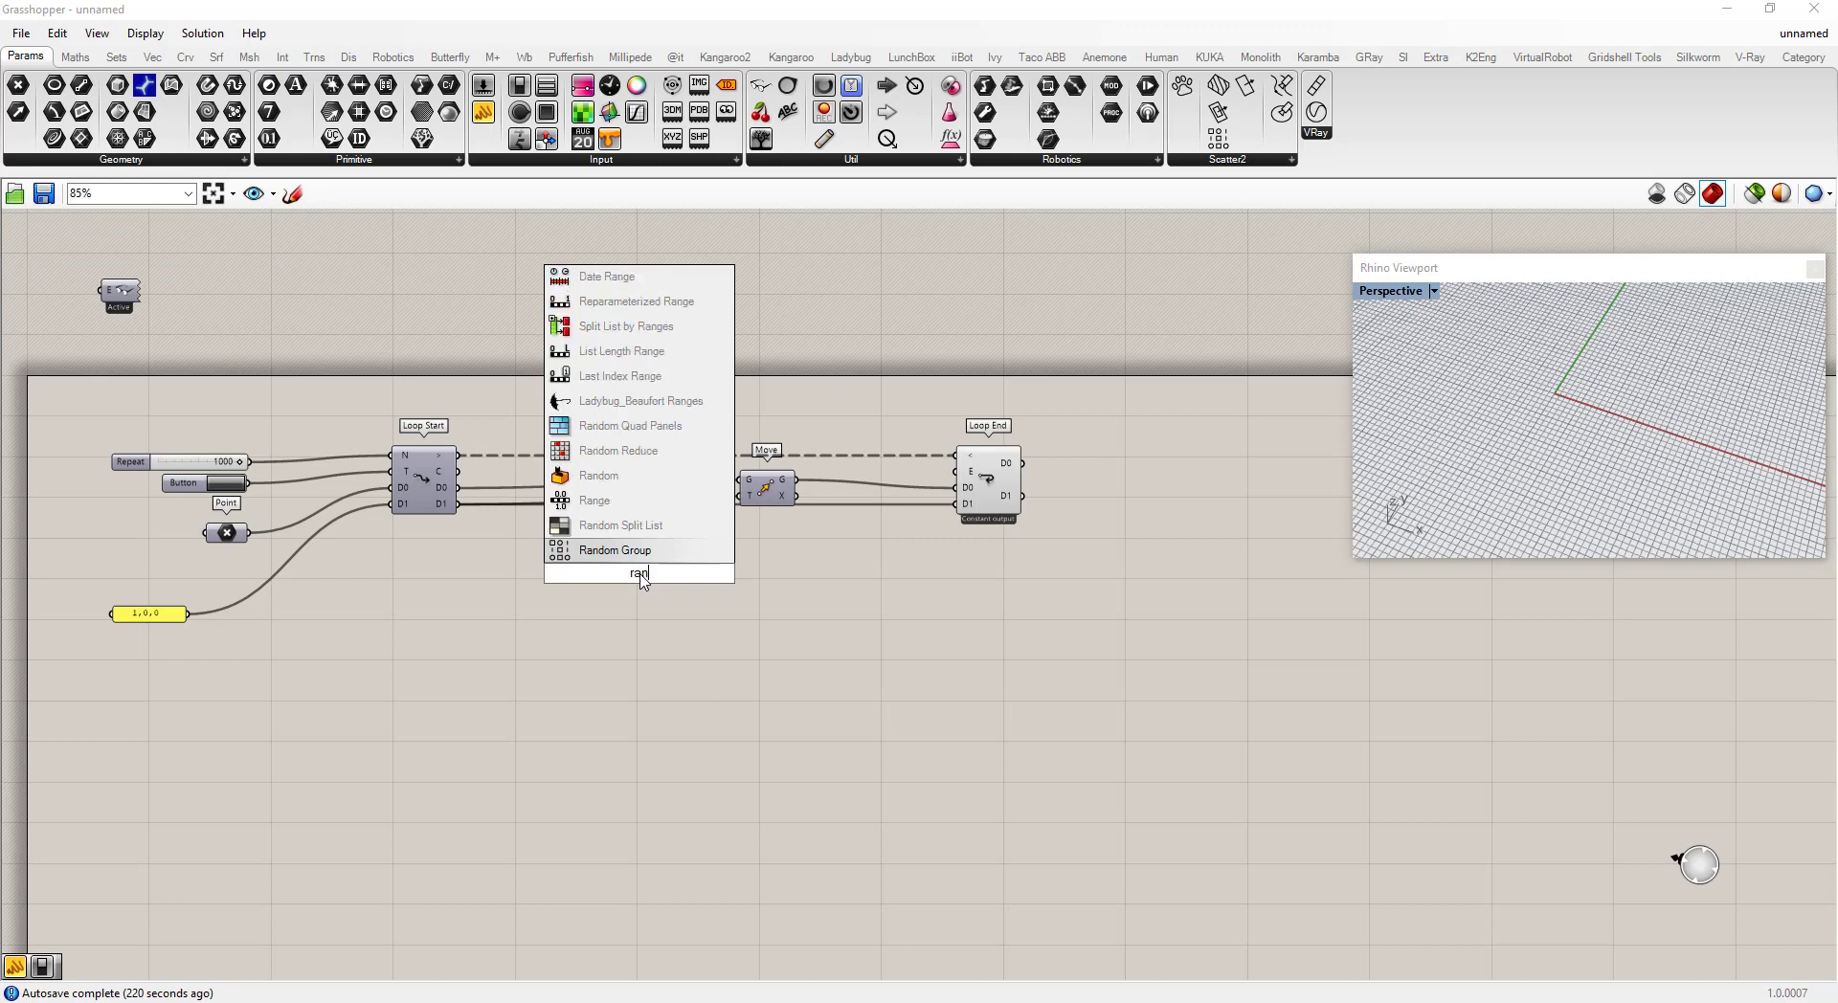
click(601, 476)
drag(622, 559, 572, 661)
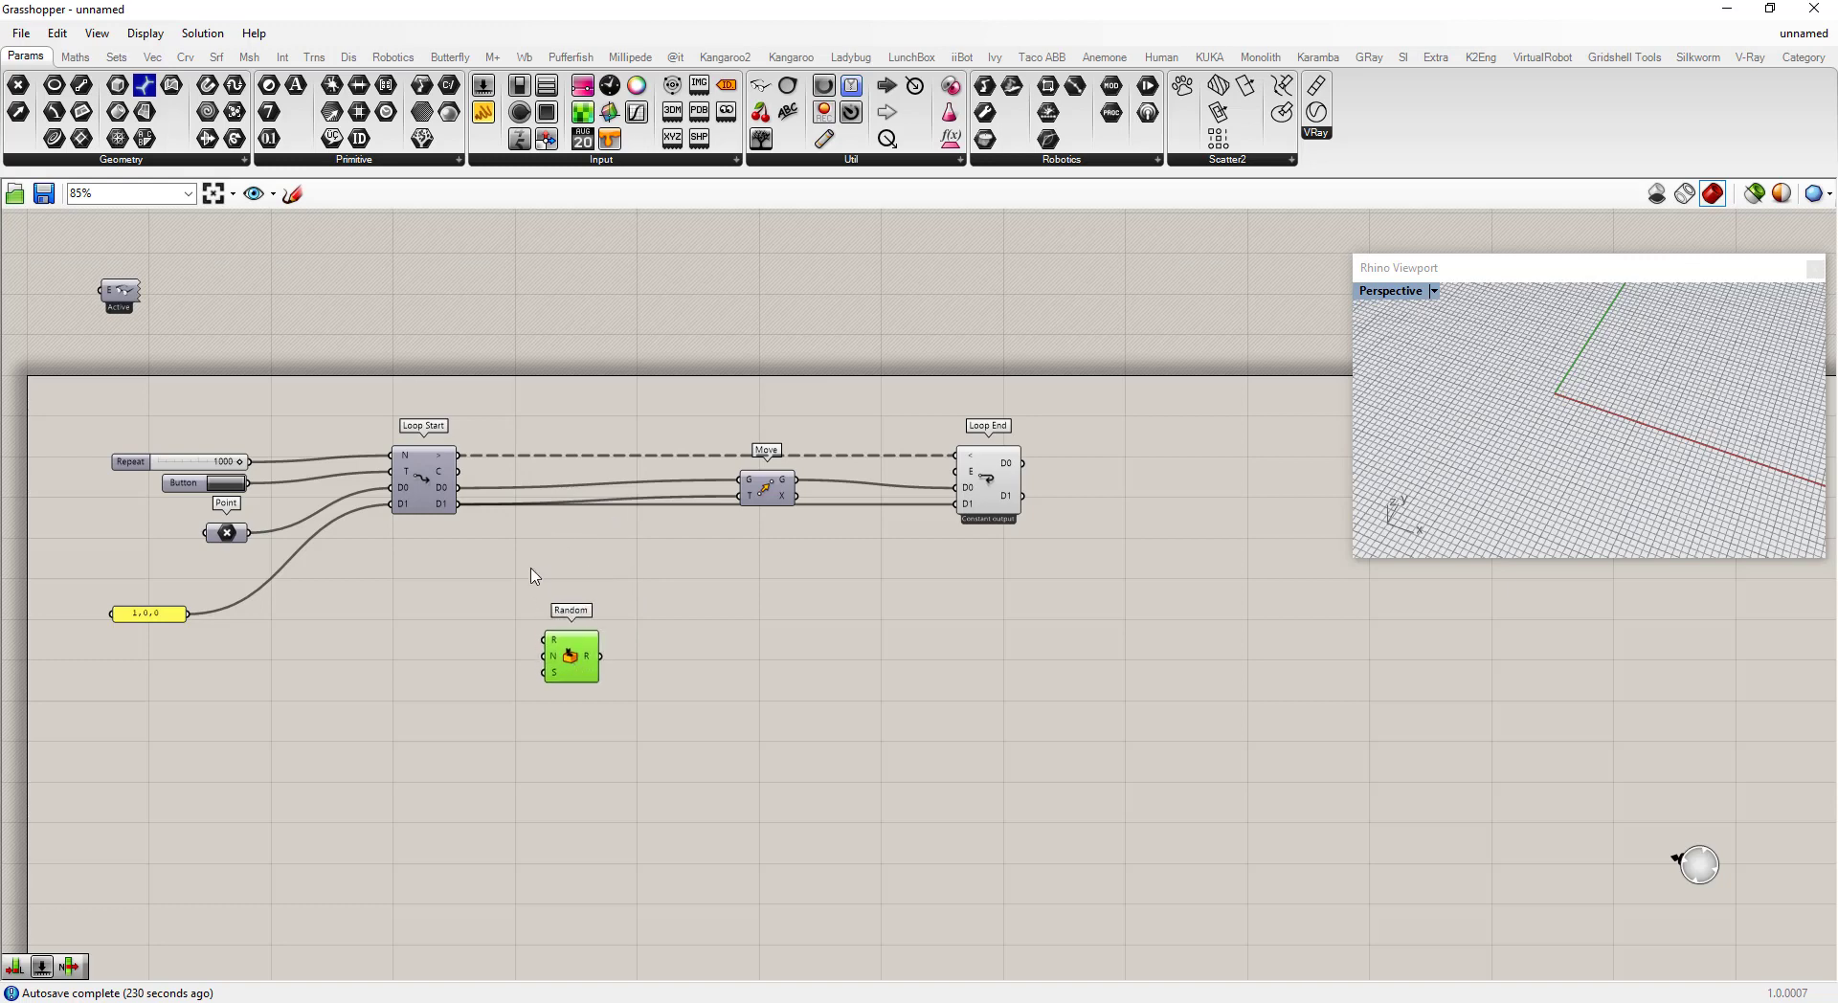
click(469, 519)
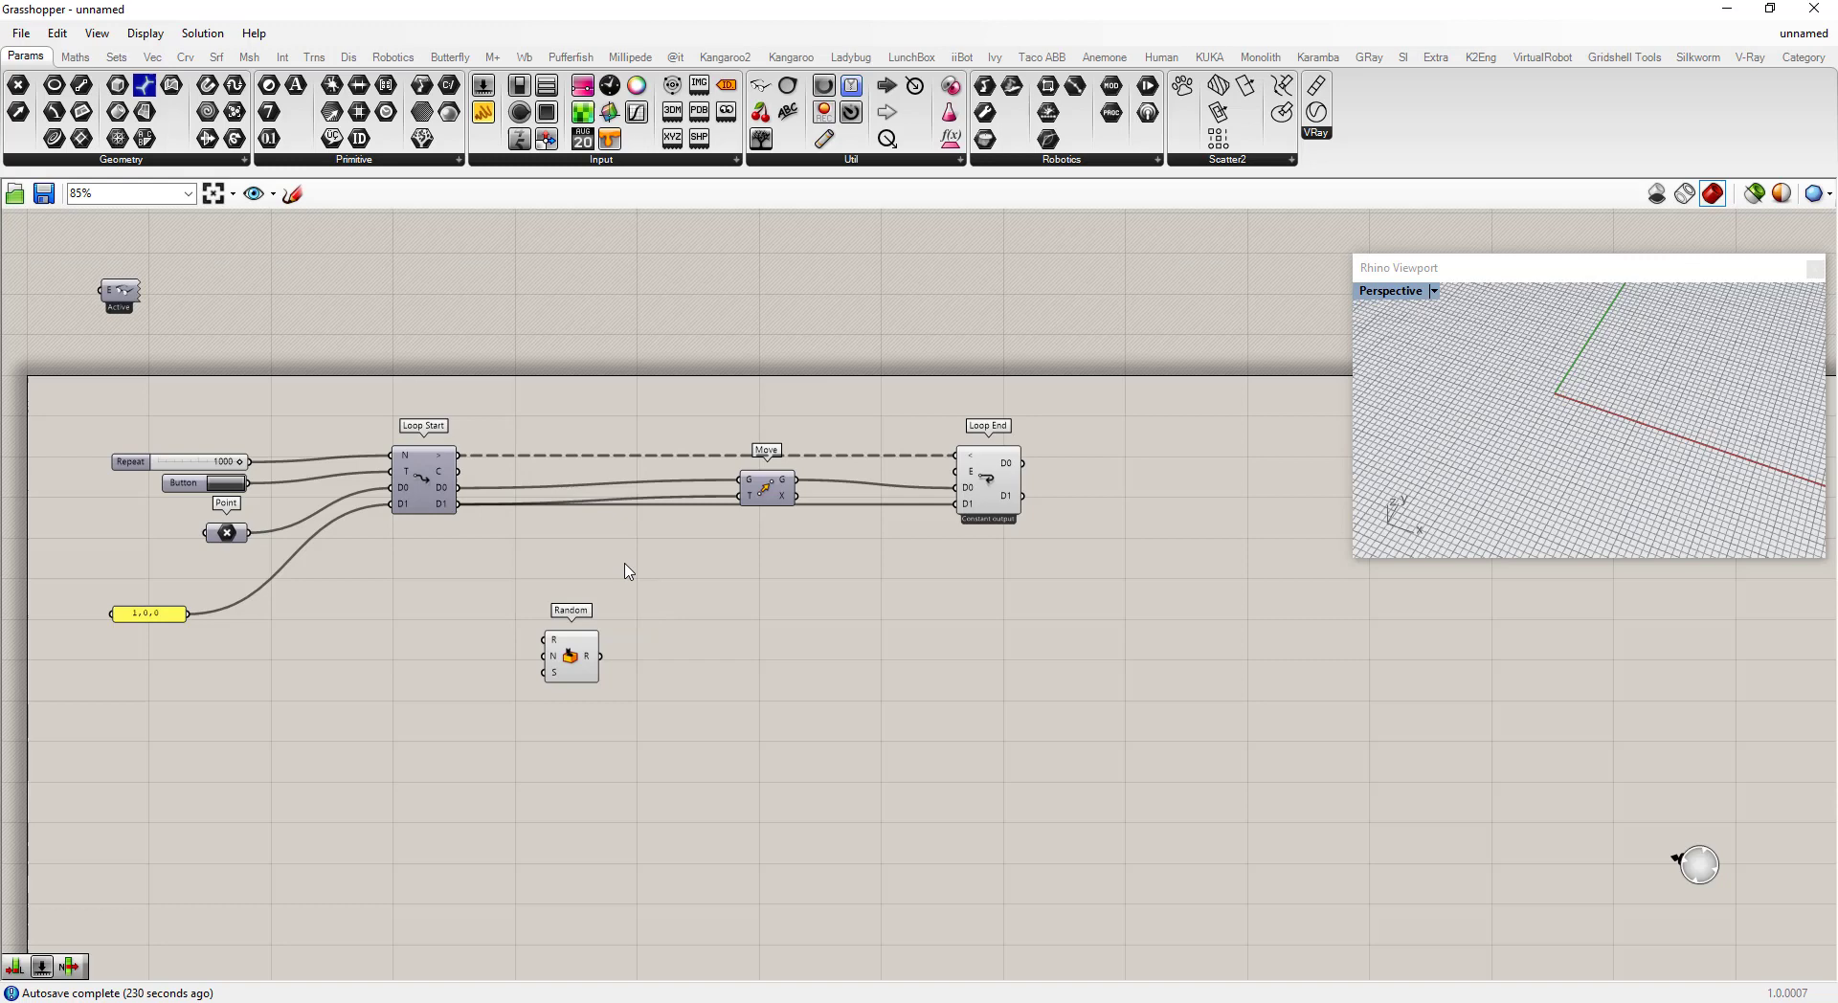
- Set the vector panel's content to six lines: 1,0,0; -1,0,0; 0,1,0; 0,-1,0; 0,0,1; 0,0,-1
drag(165, 620, 242, 634)
scroll(241, 634, up, 3)
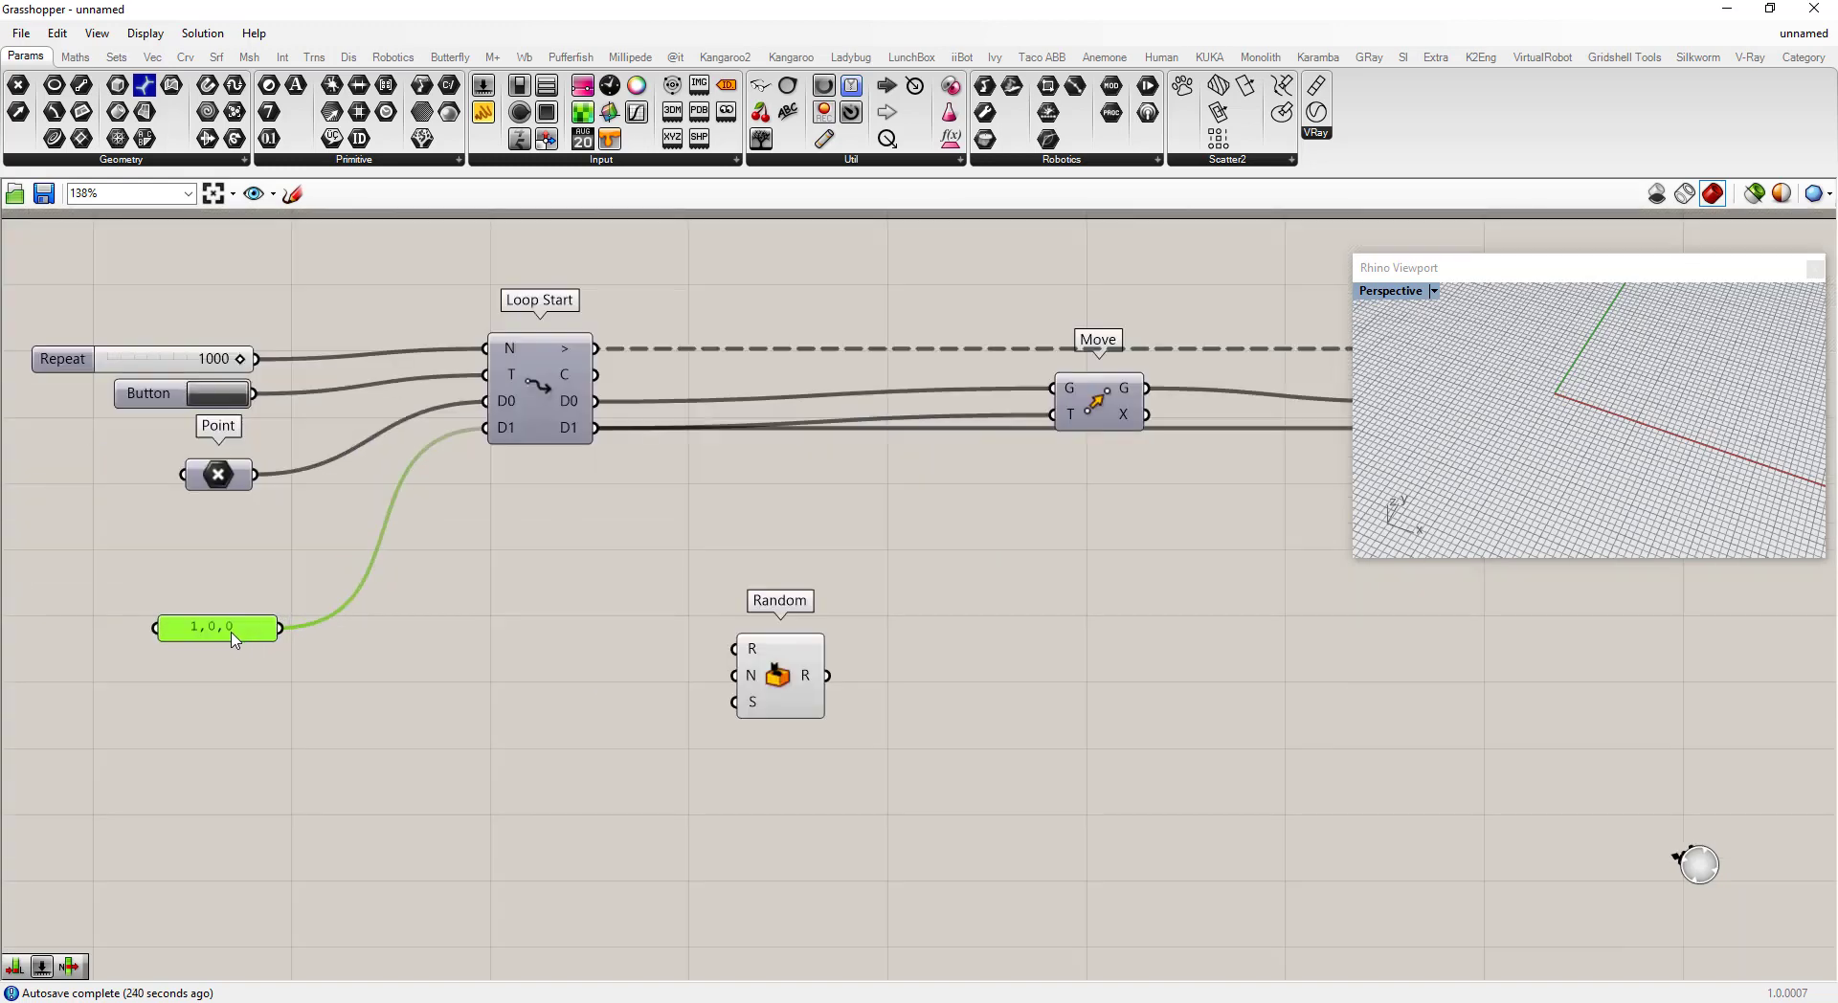
double_click(233, 640)
click(200, 538)
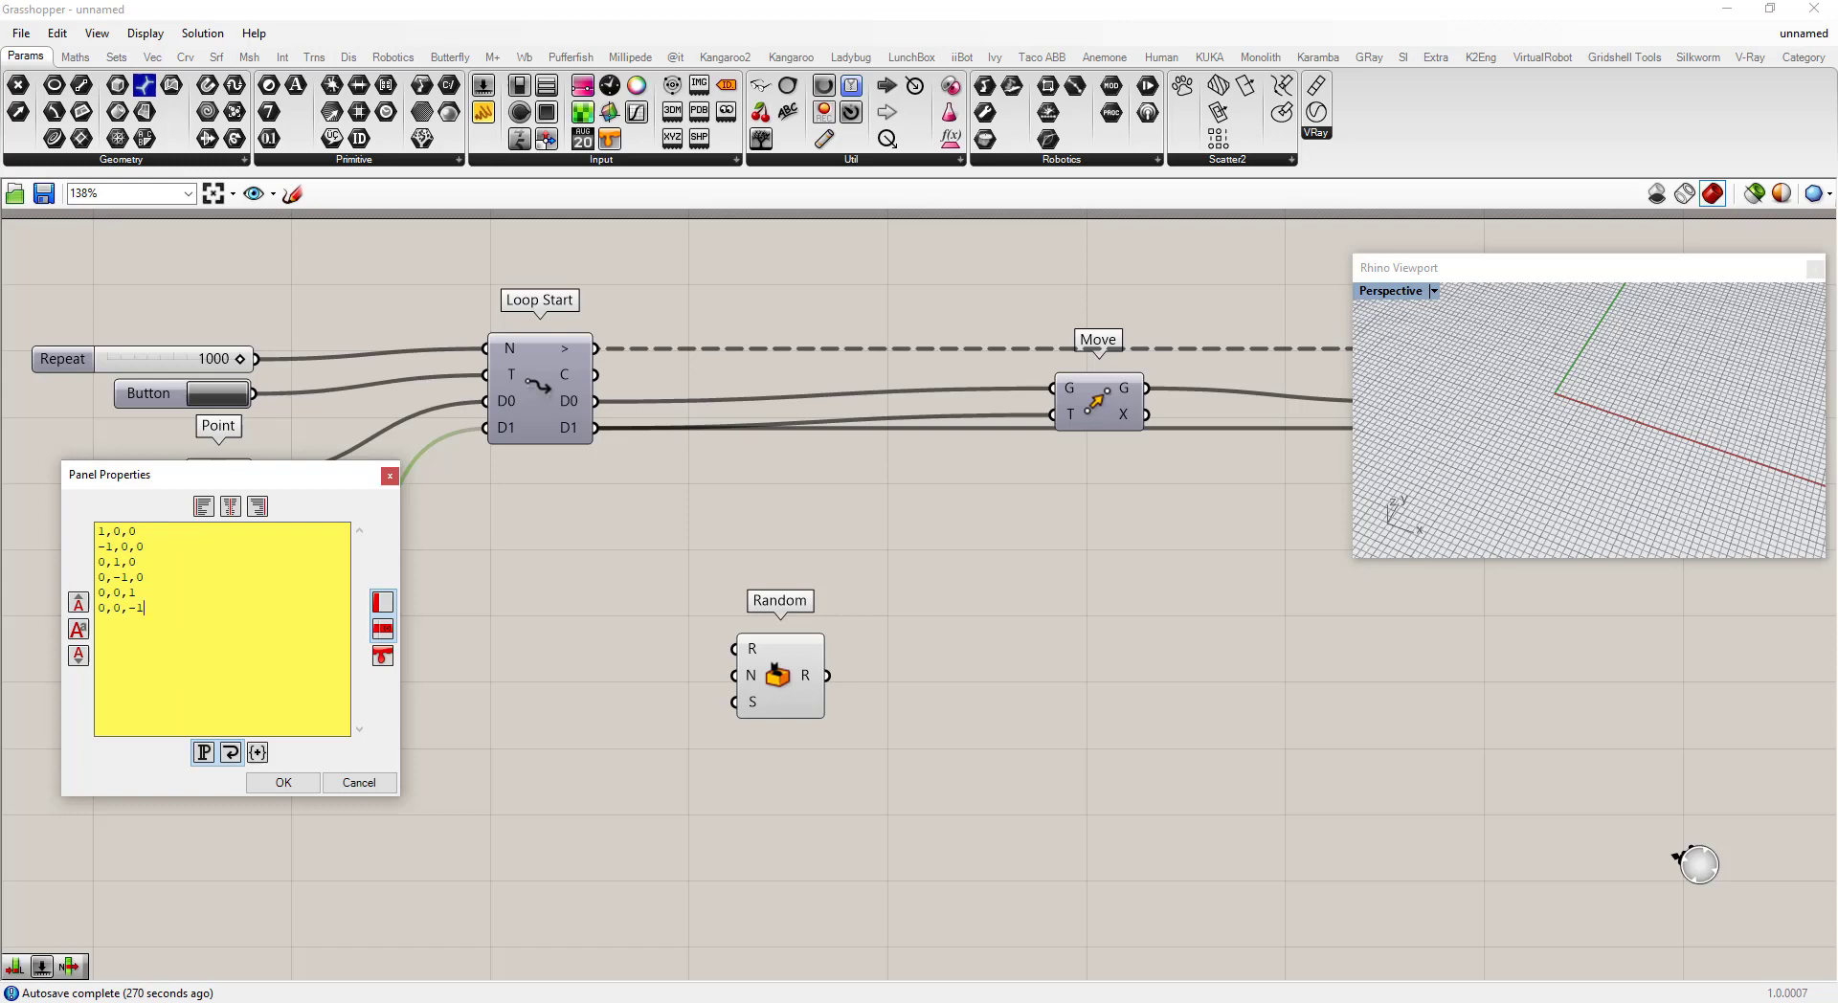
click(292, 783)
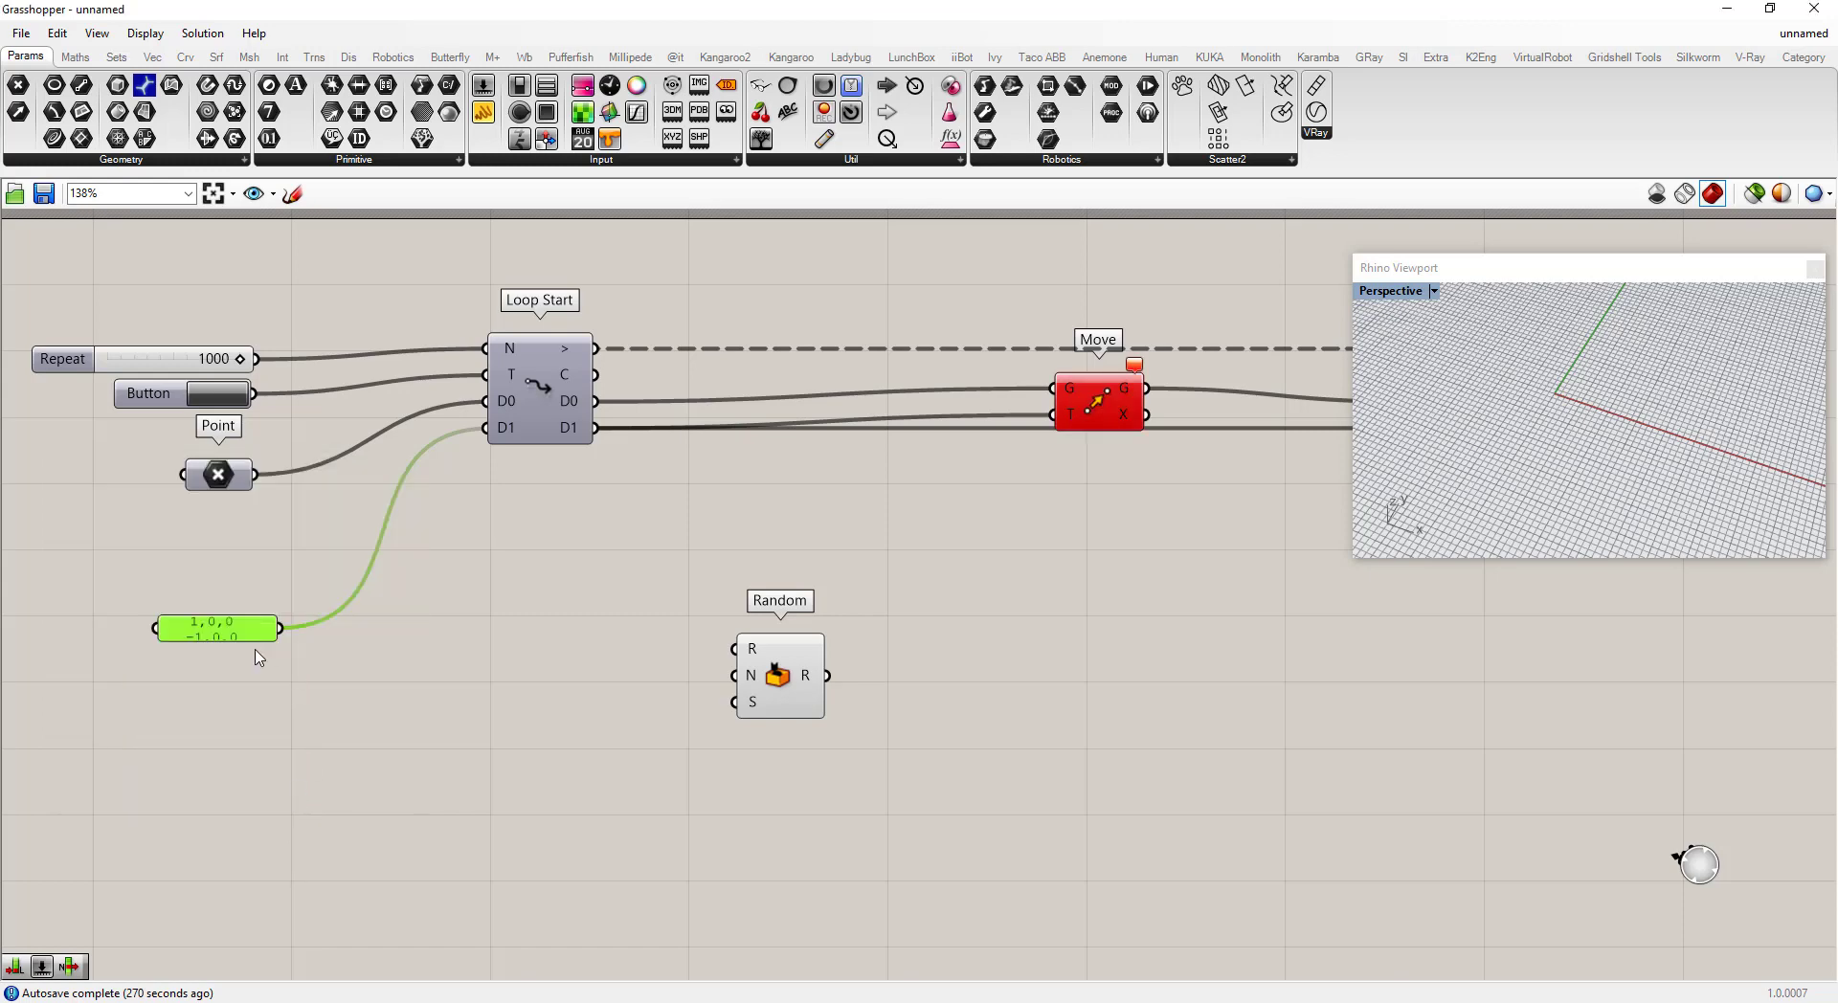
- Turn off Multiline Data for the vector panel and enlarge it to fit all six lines
right_click(220, 639)
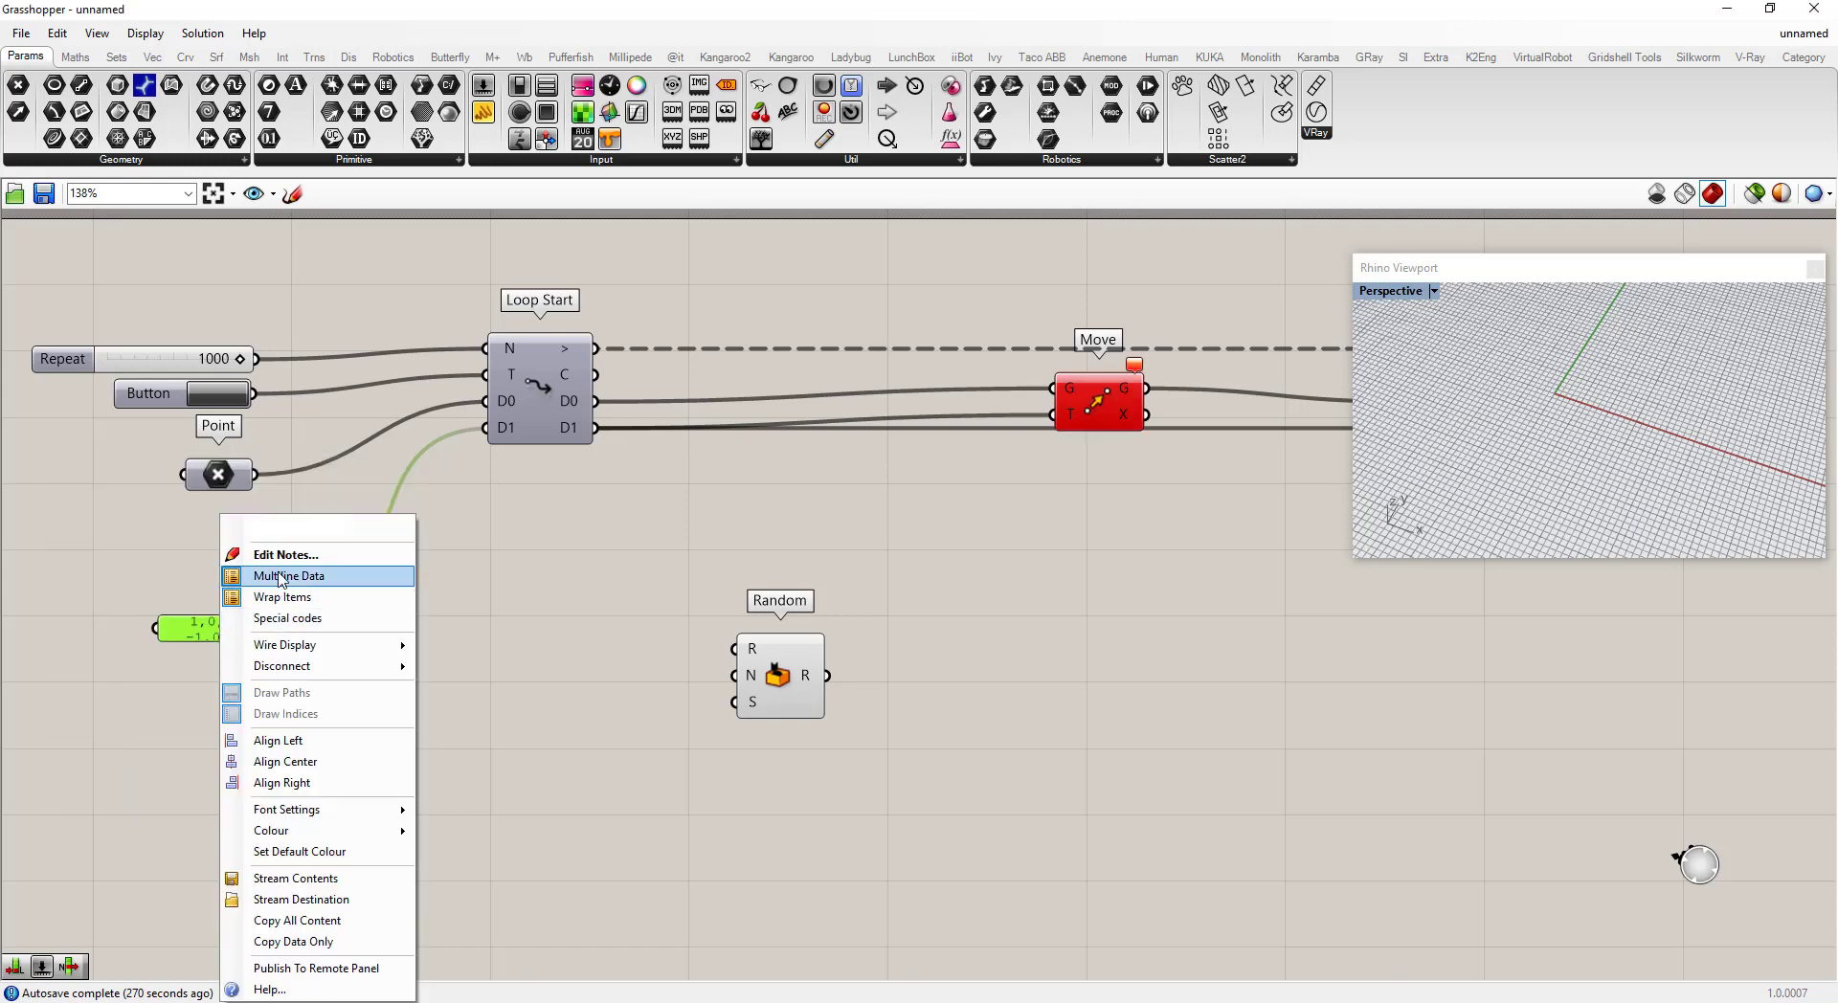
click(277, 579)
drag(241, 637, 204, 619)
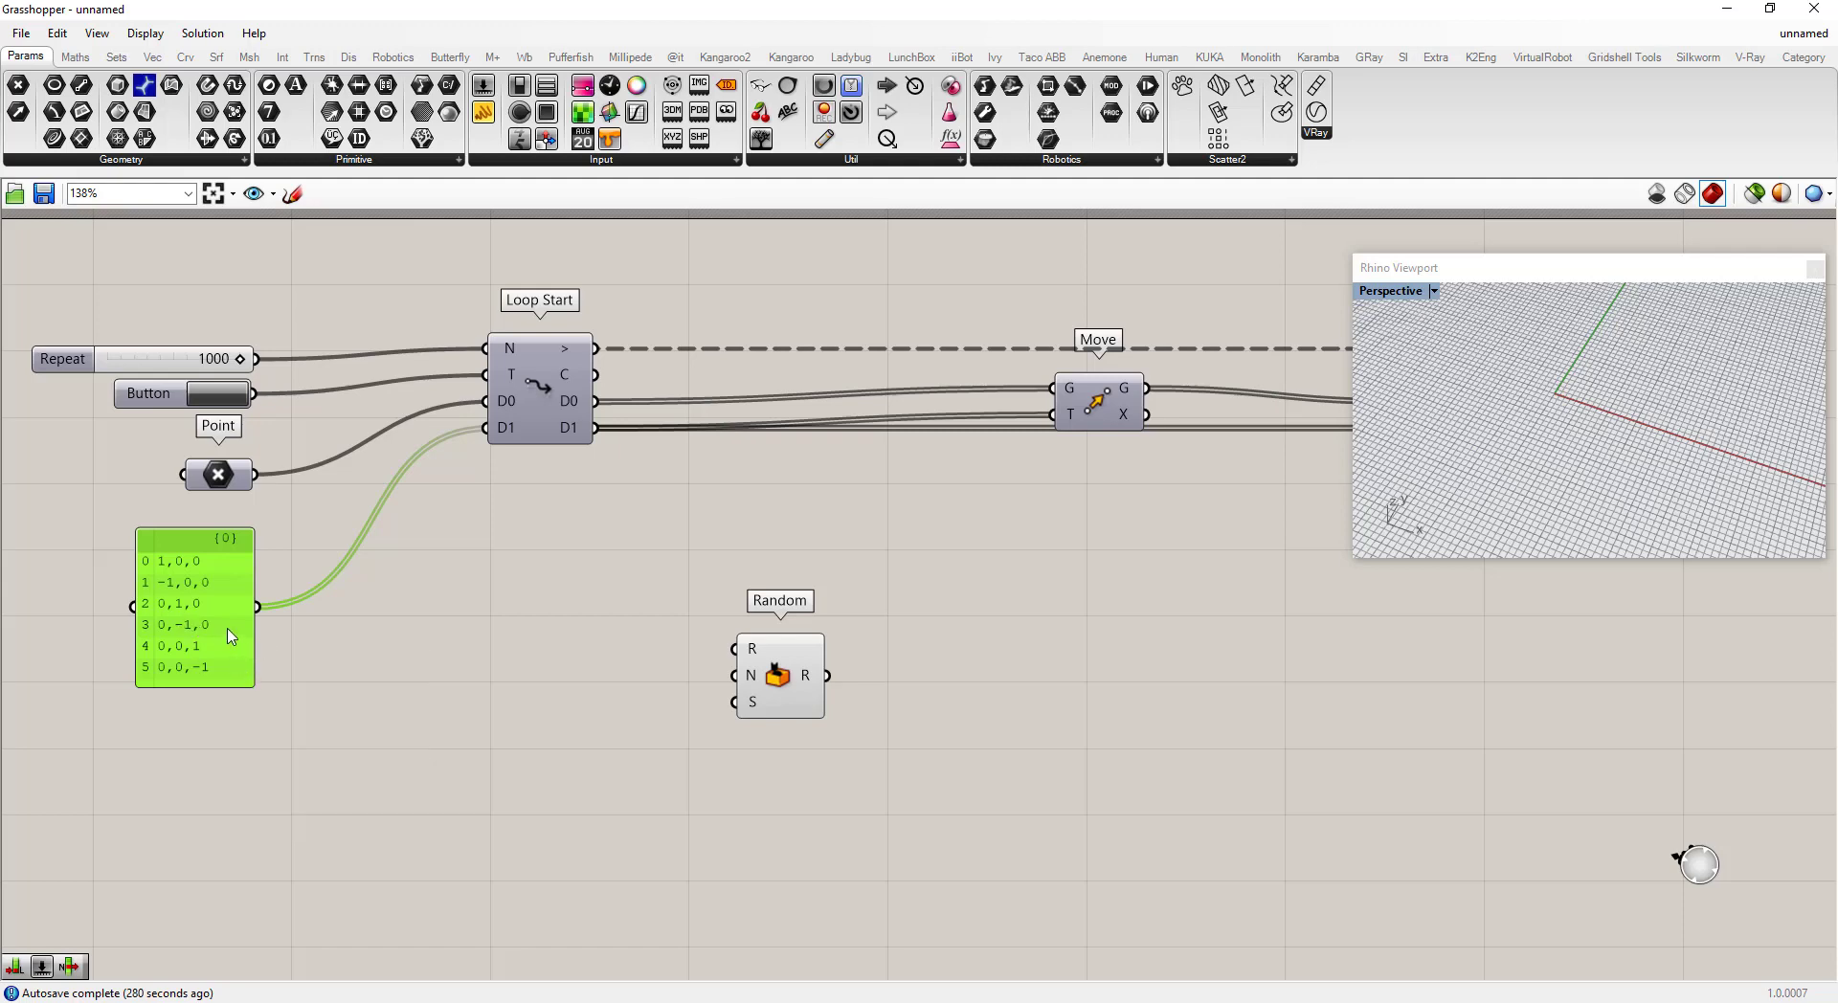
- Place the vector panel between Loop Start and Move, with the Random component directly beneath it
drag(230, 625, 490, 681)
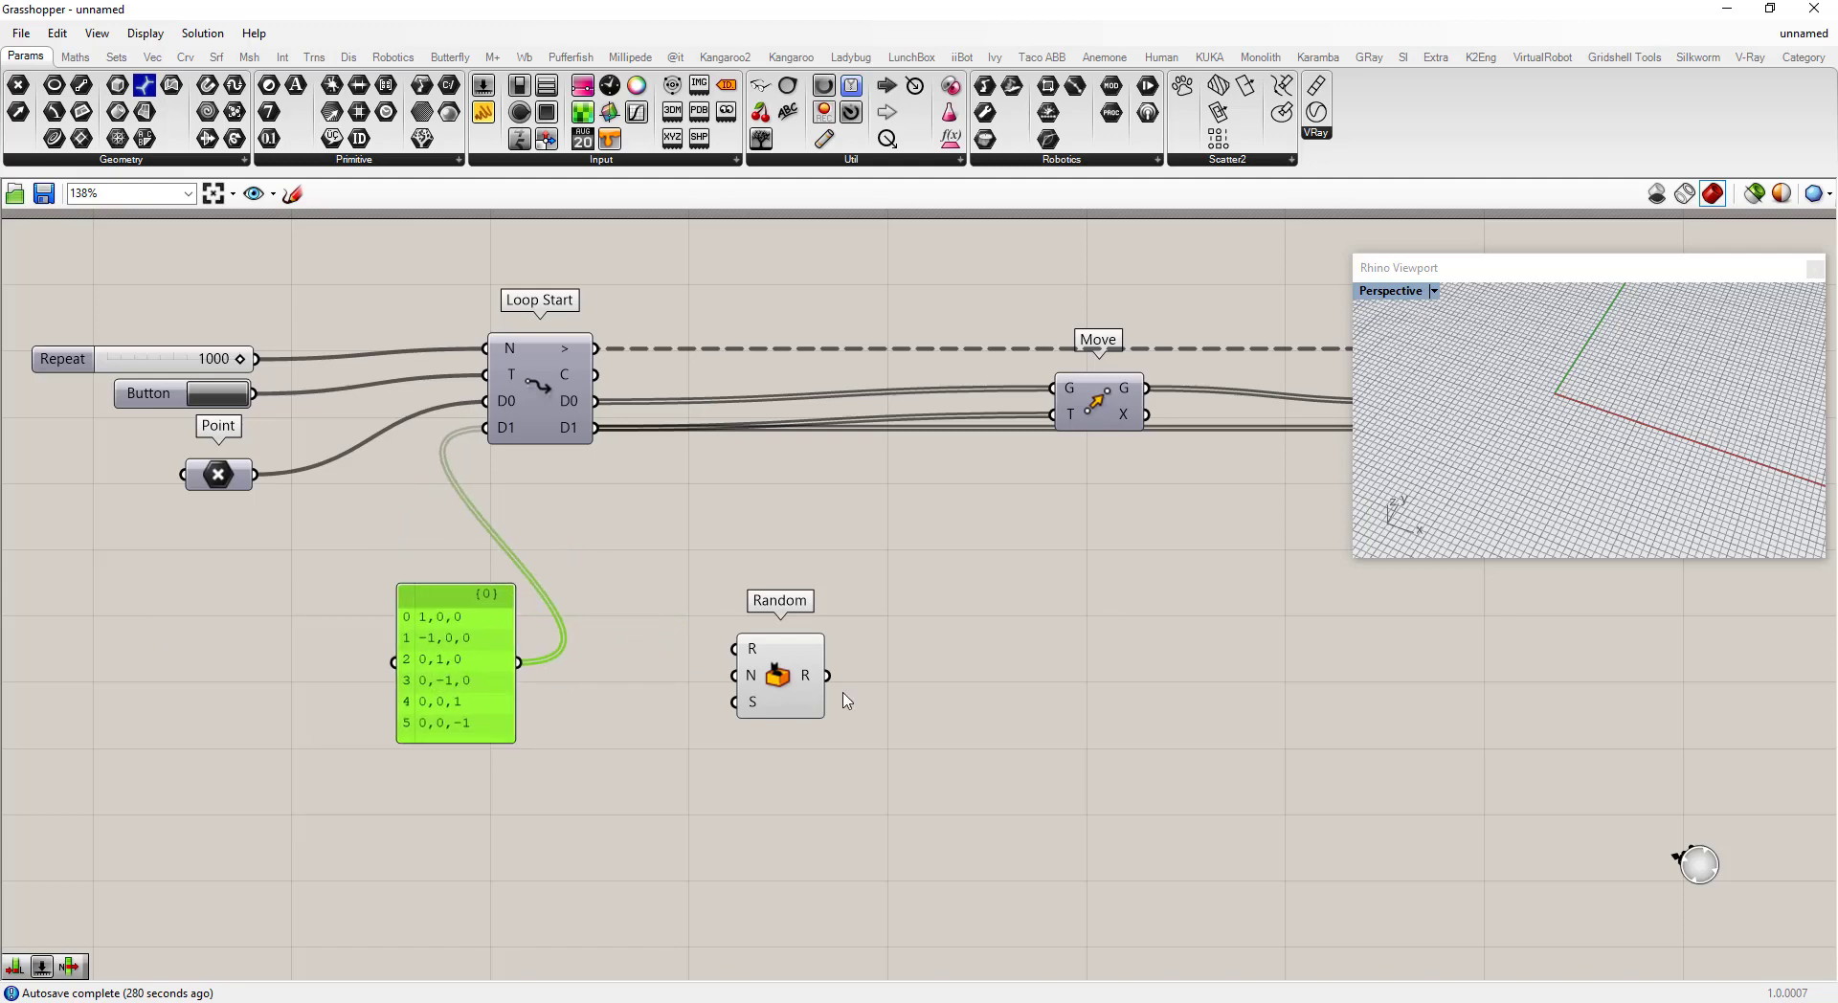
drag(792, 691, 780, 746)
drag(459, 675, 737, 589)
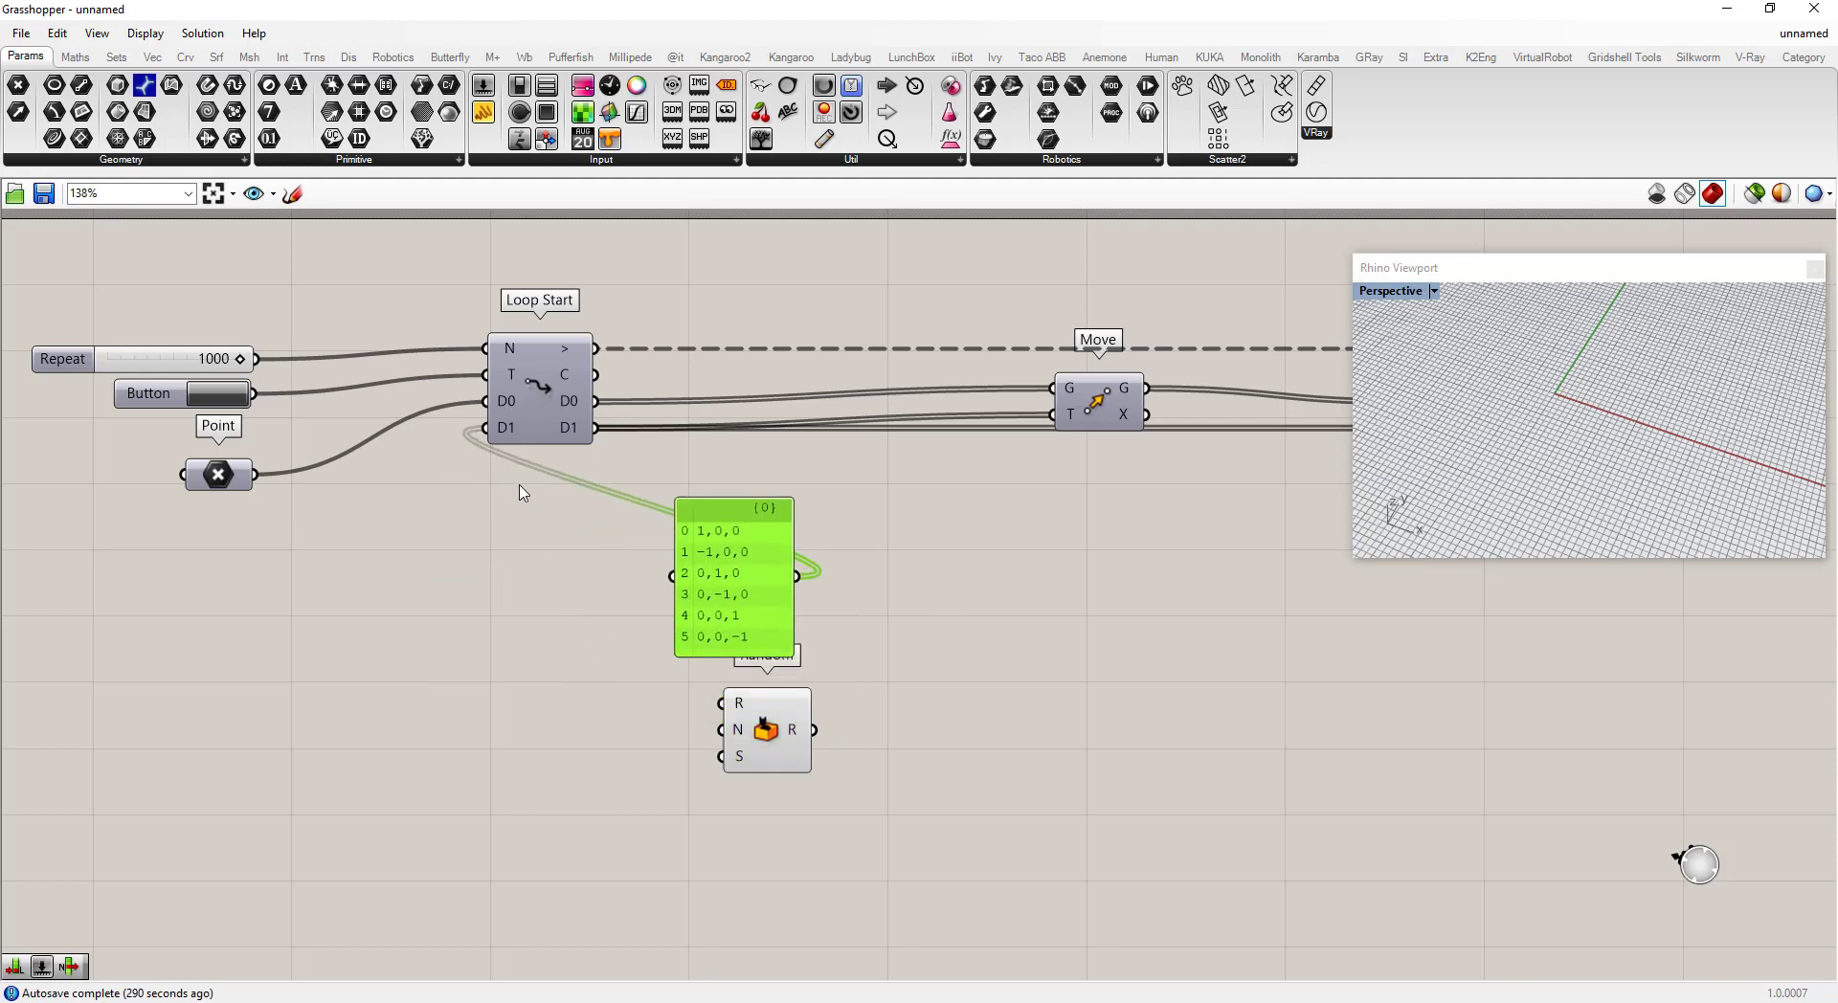
click(859, 752)
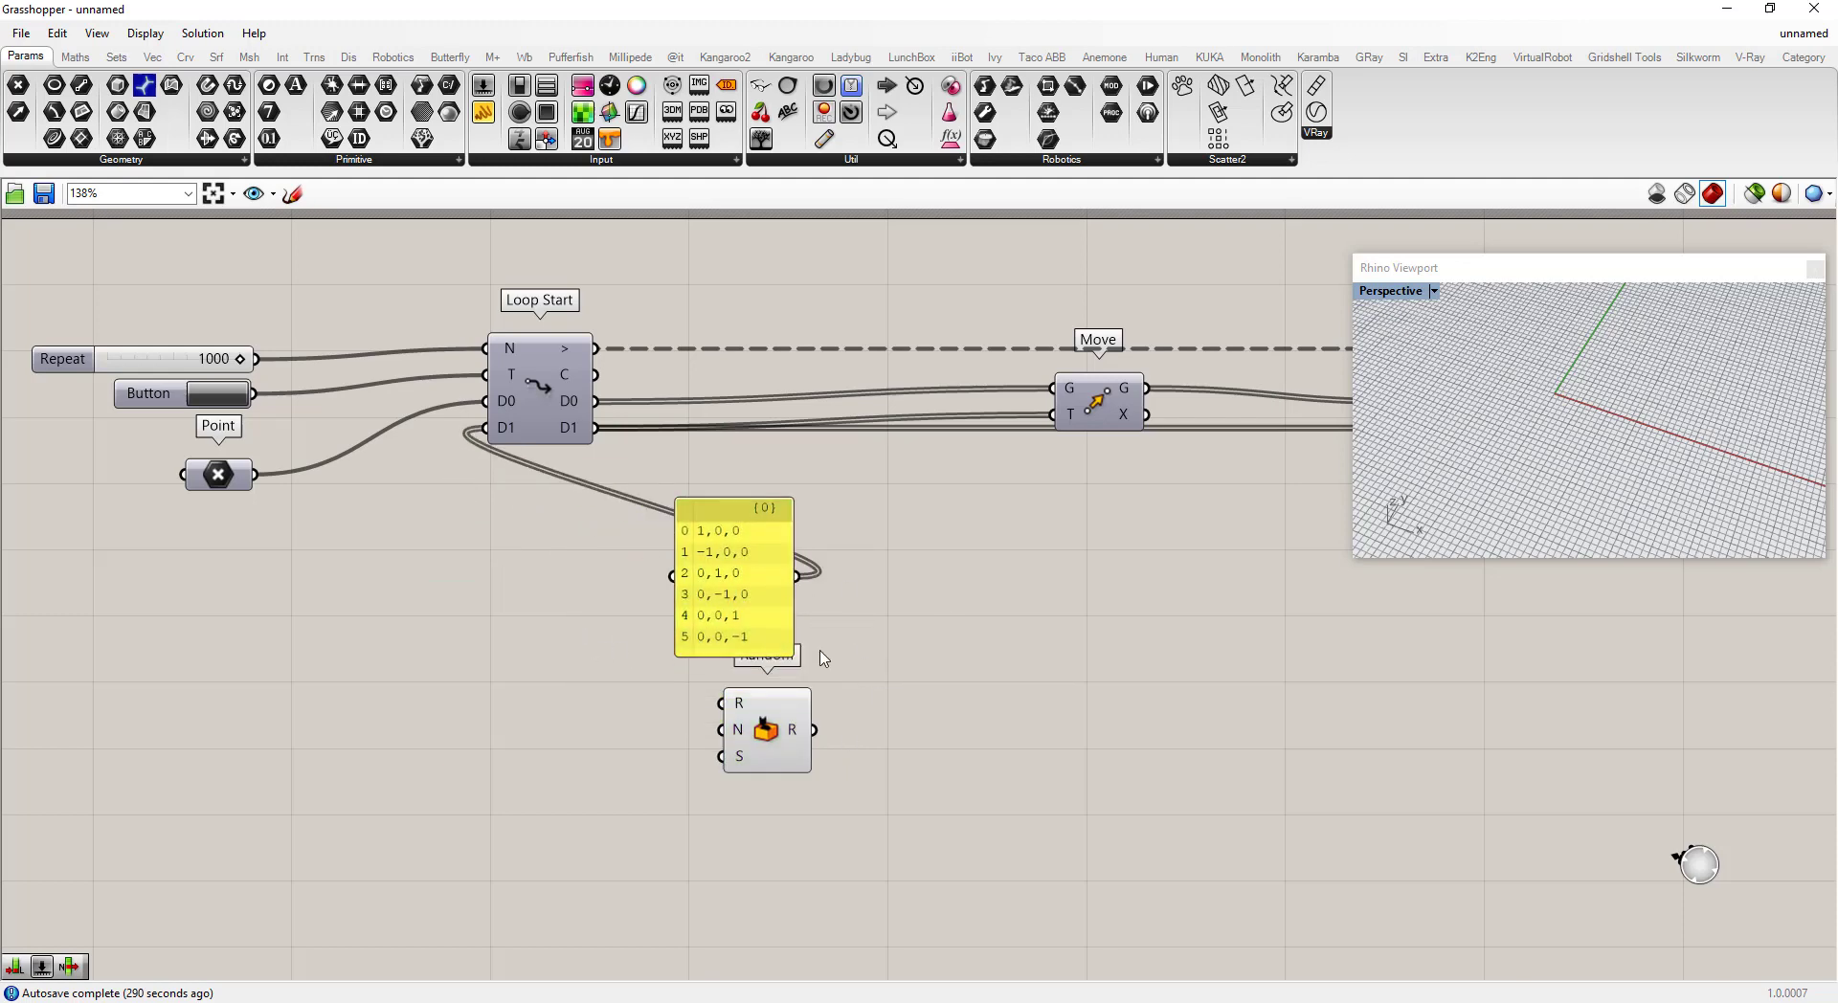
drag(808, 735, 867, 747)
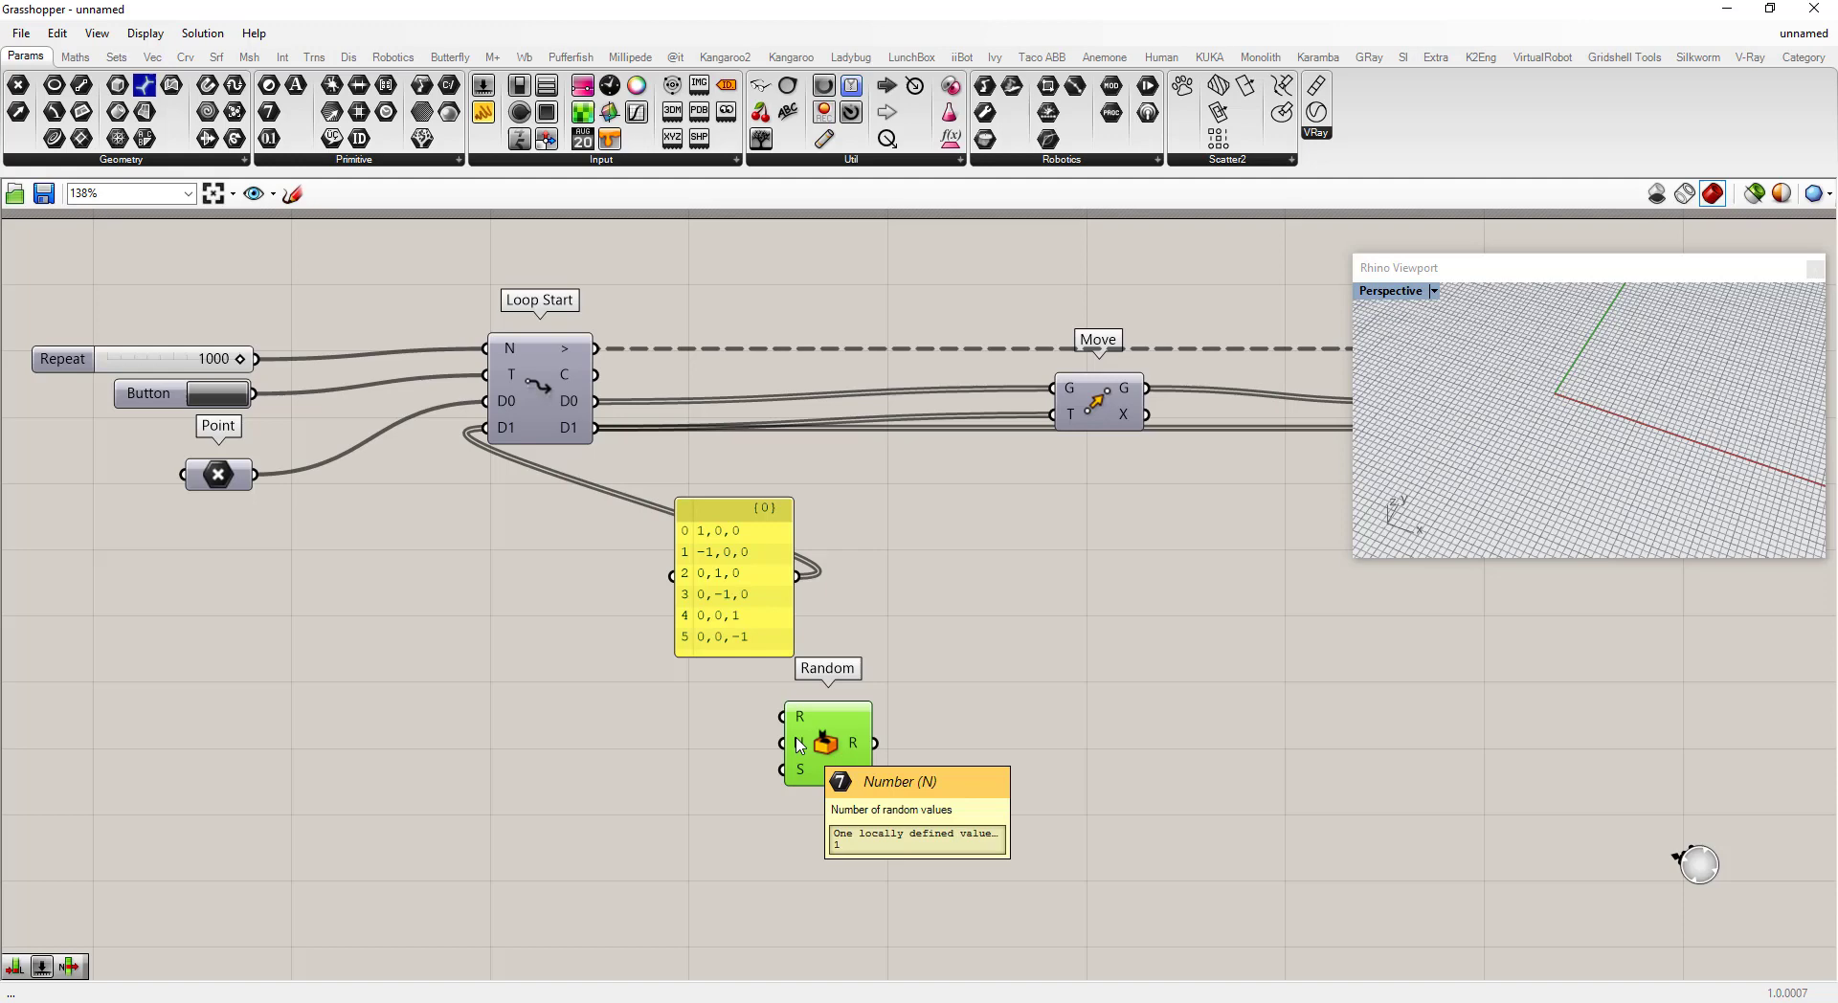
click(971, 678)
scroll(911, 665, up, 1)
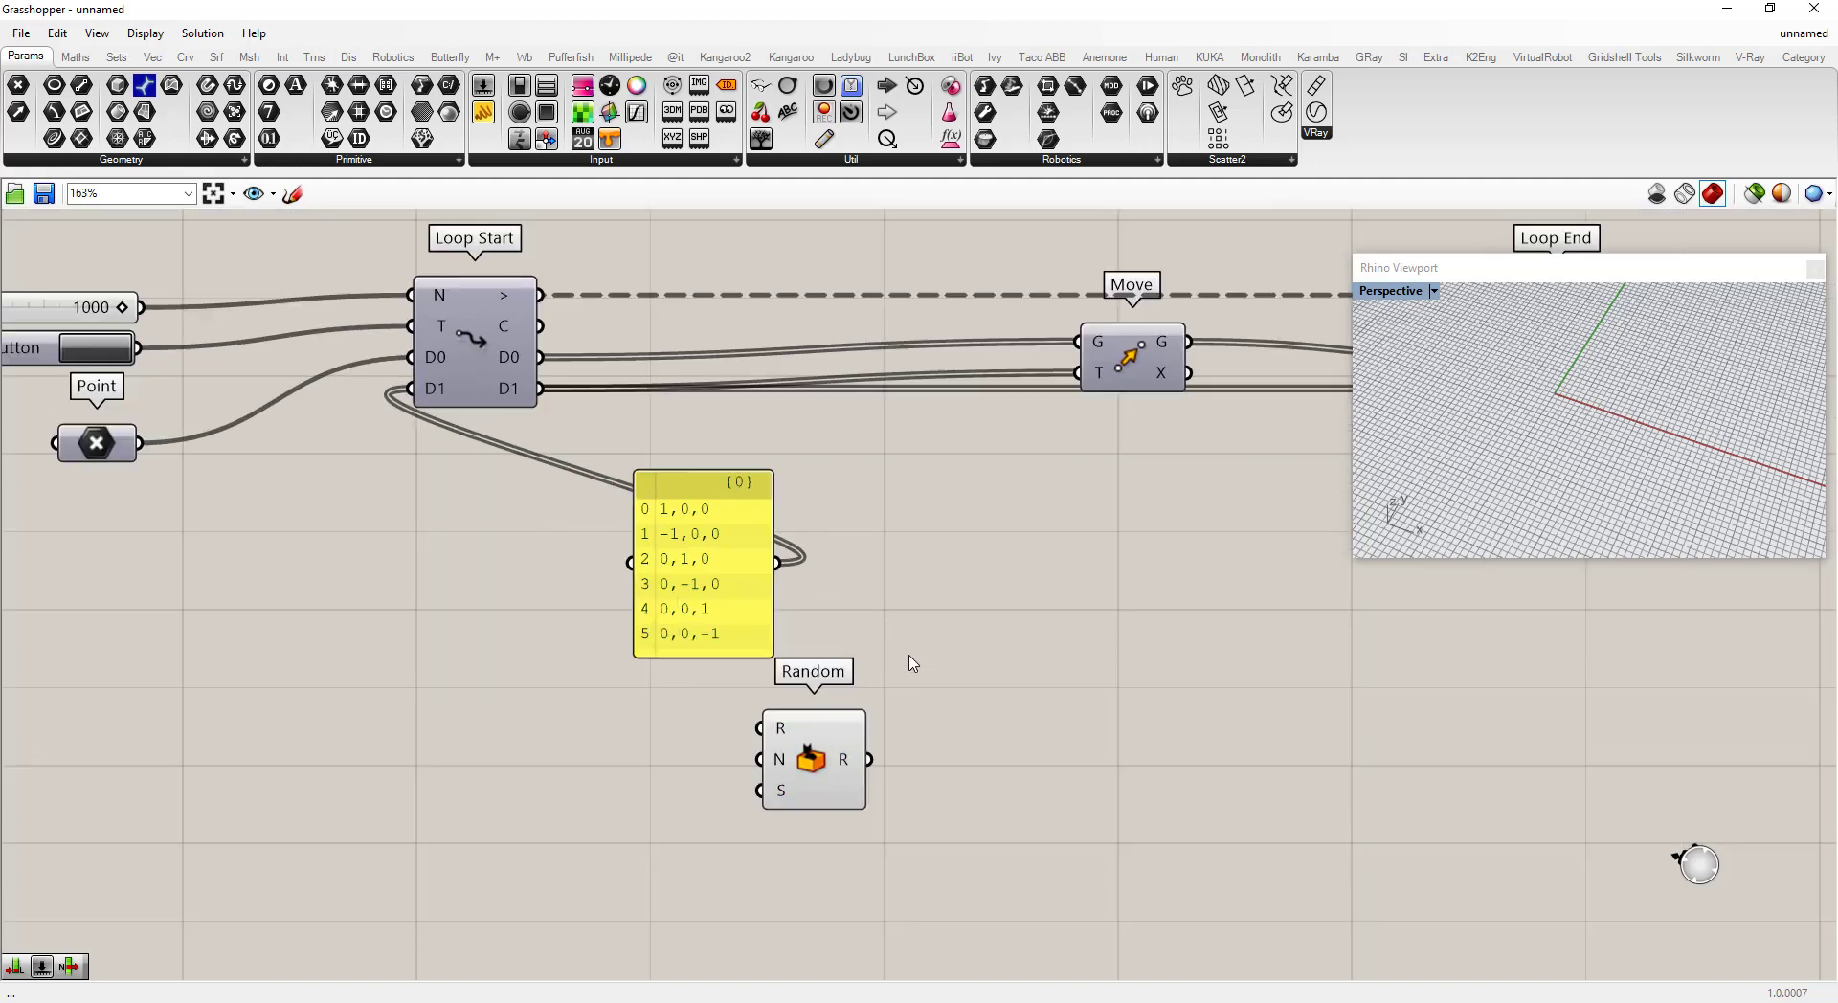
scroll(883, 642, down, 1)
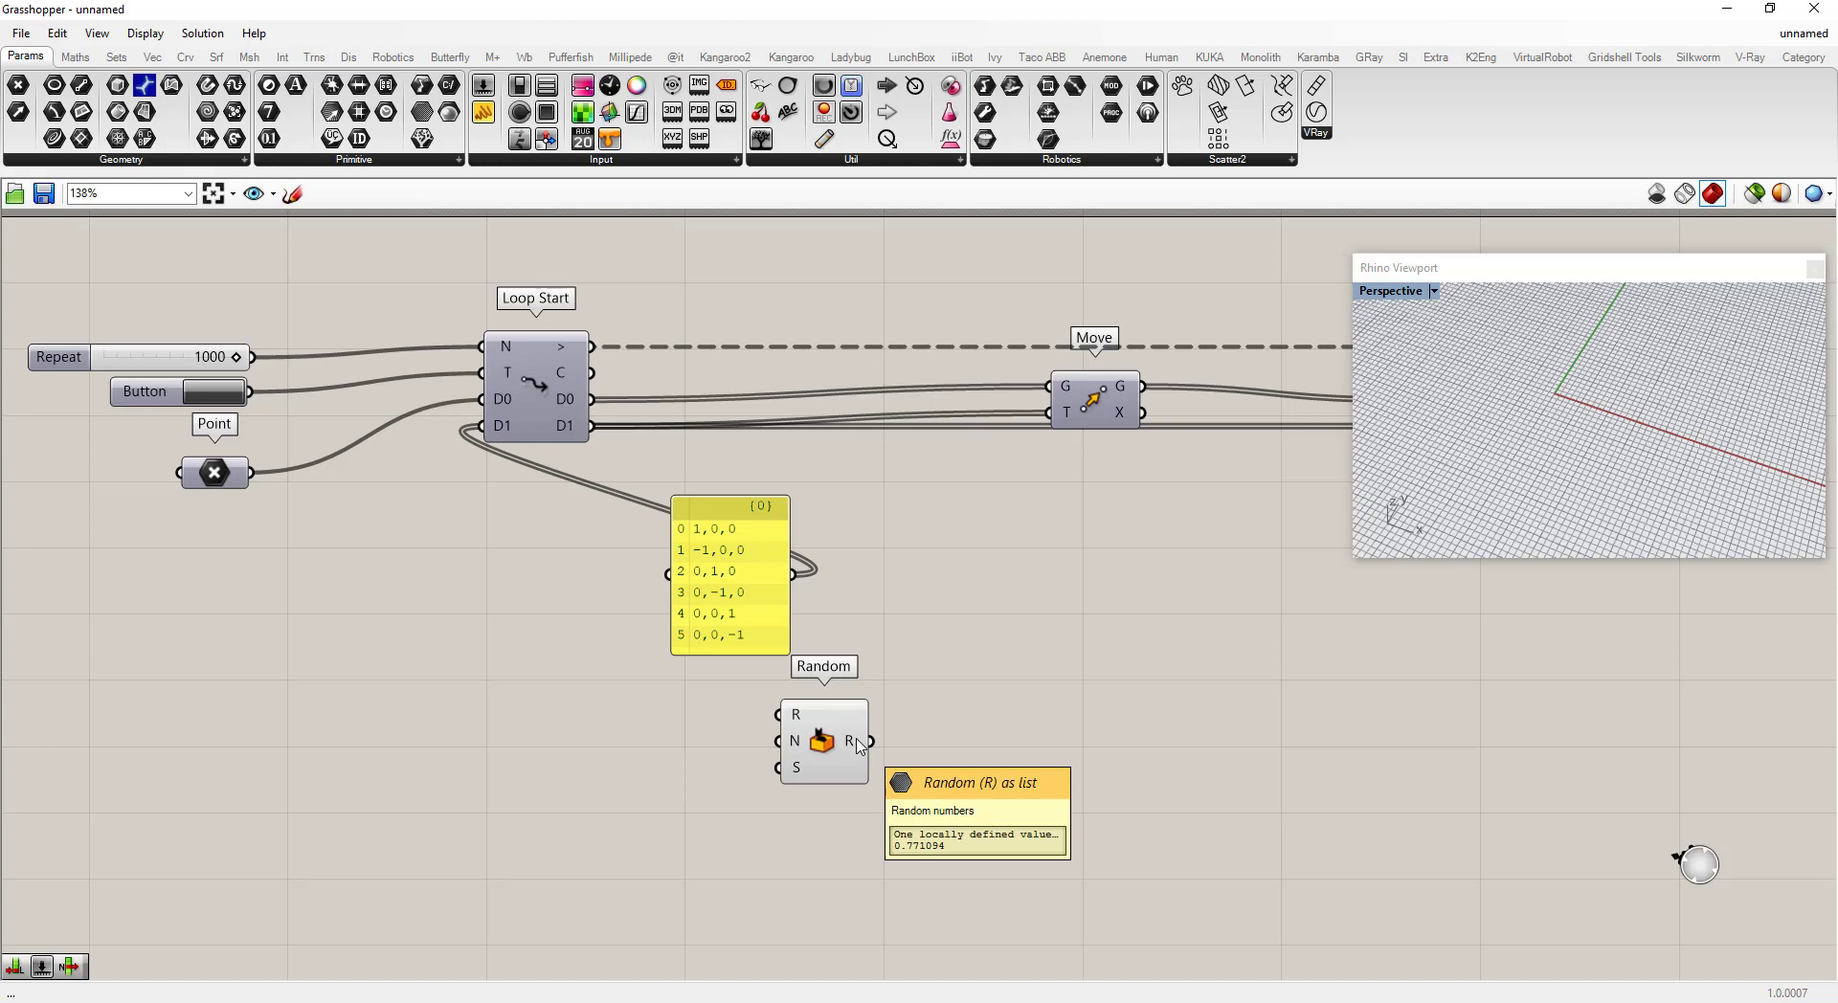
drag(859, 748, 830, 755)
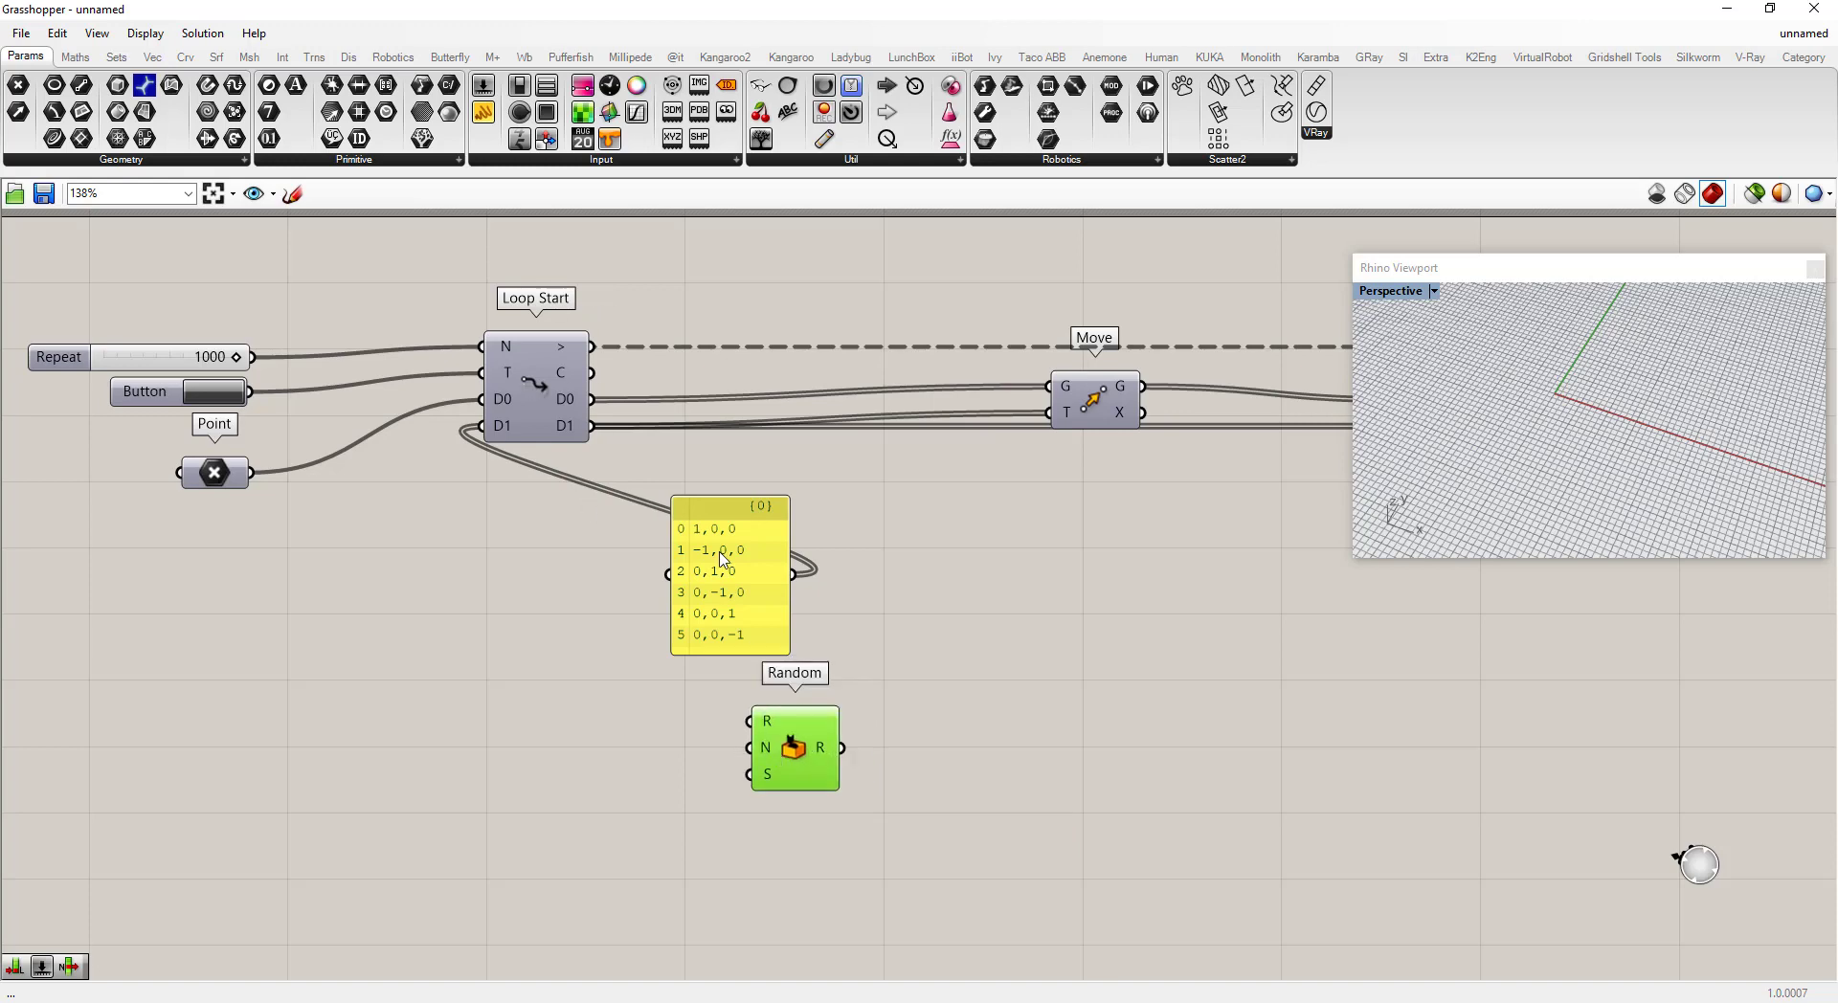
- Add a List Item component beside the vector panel and connect the panel to its L input
double_click(927, 634)
text(item)
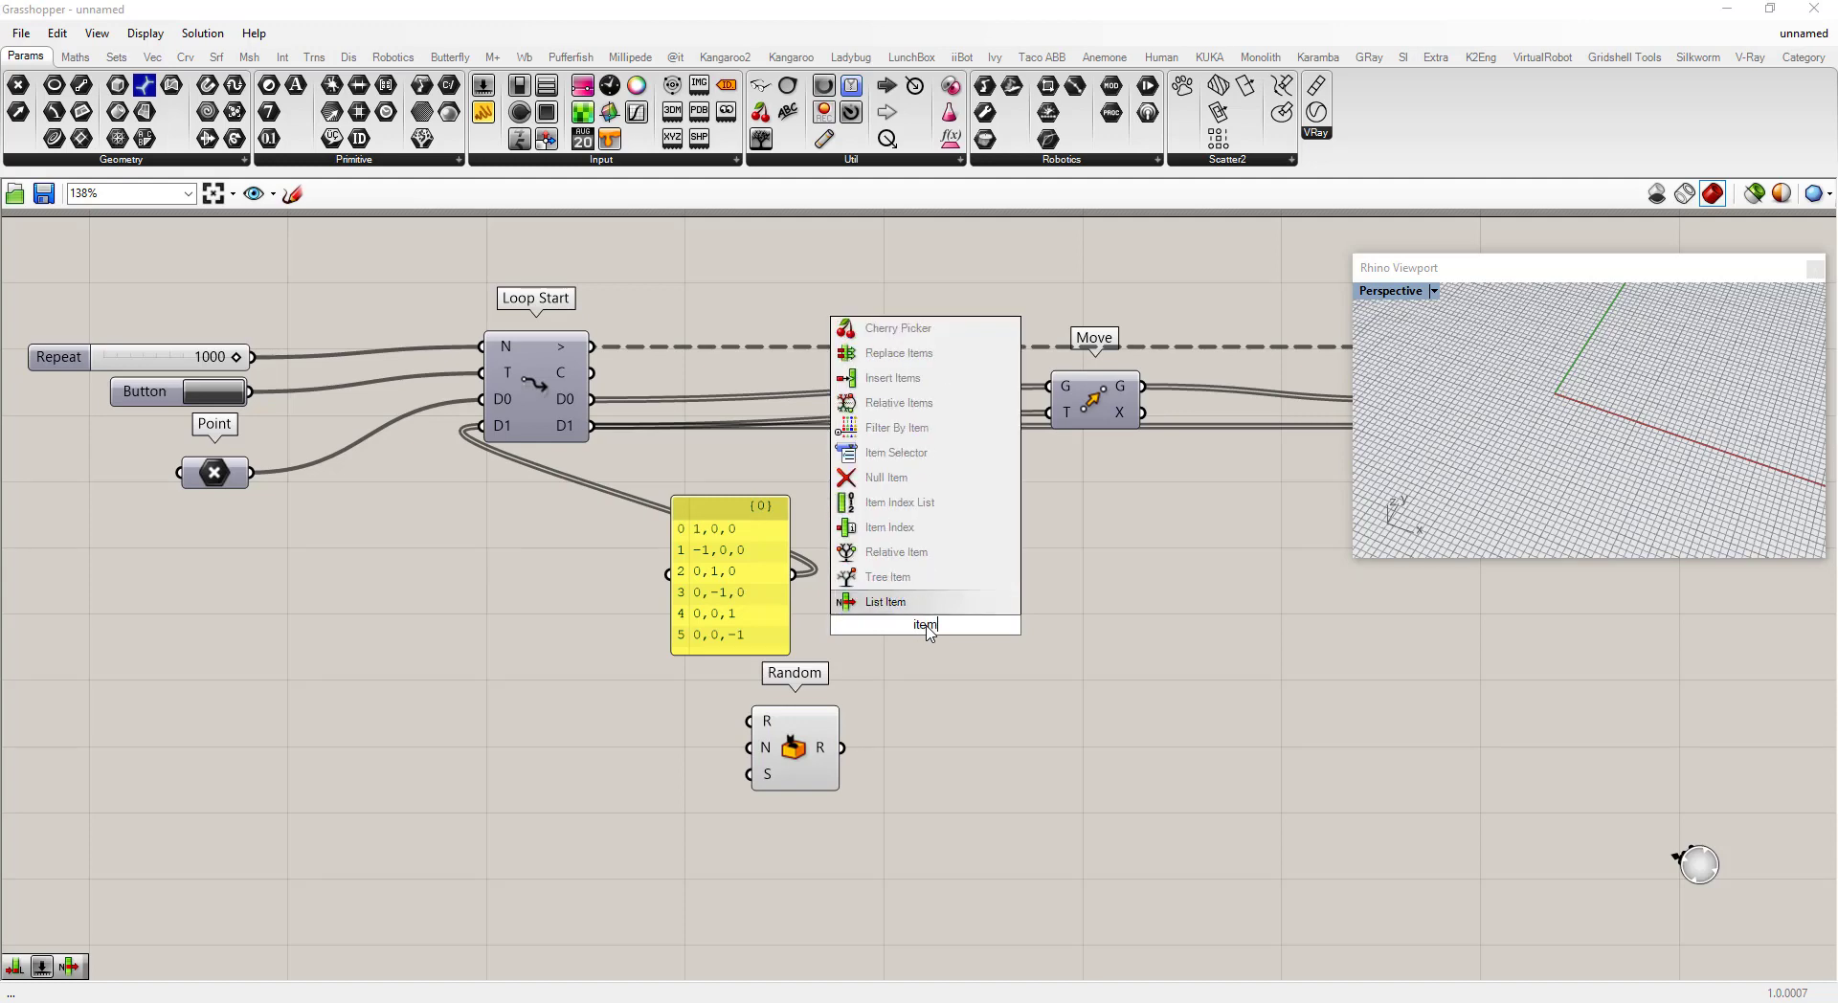
click(917, 613)
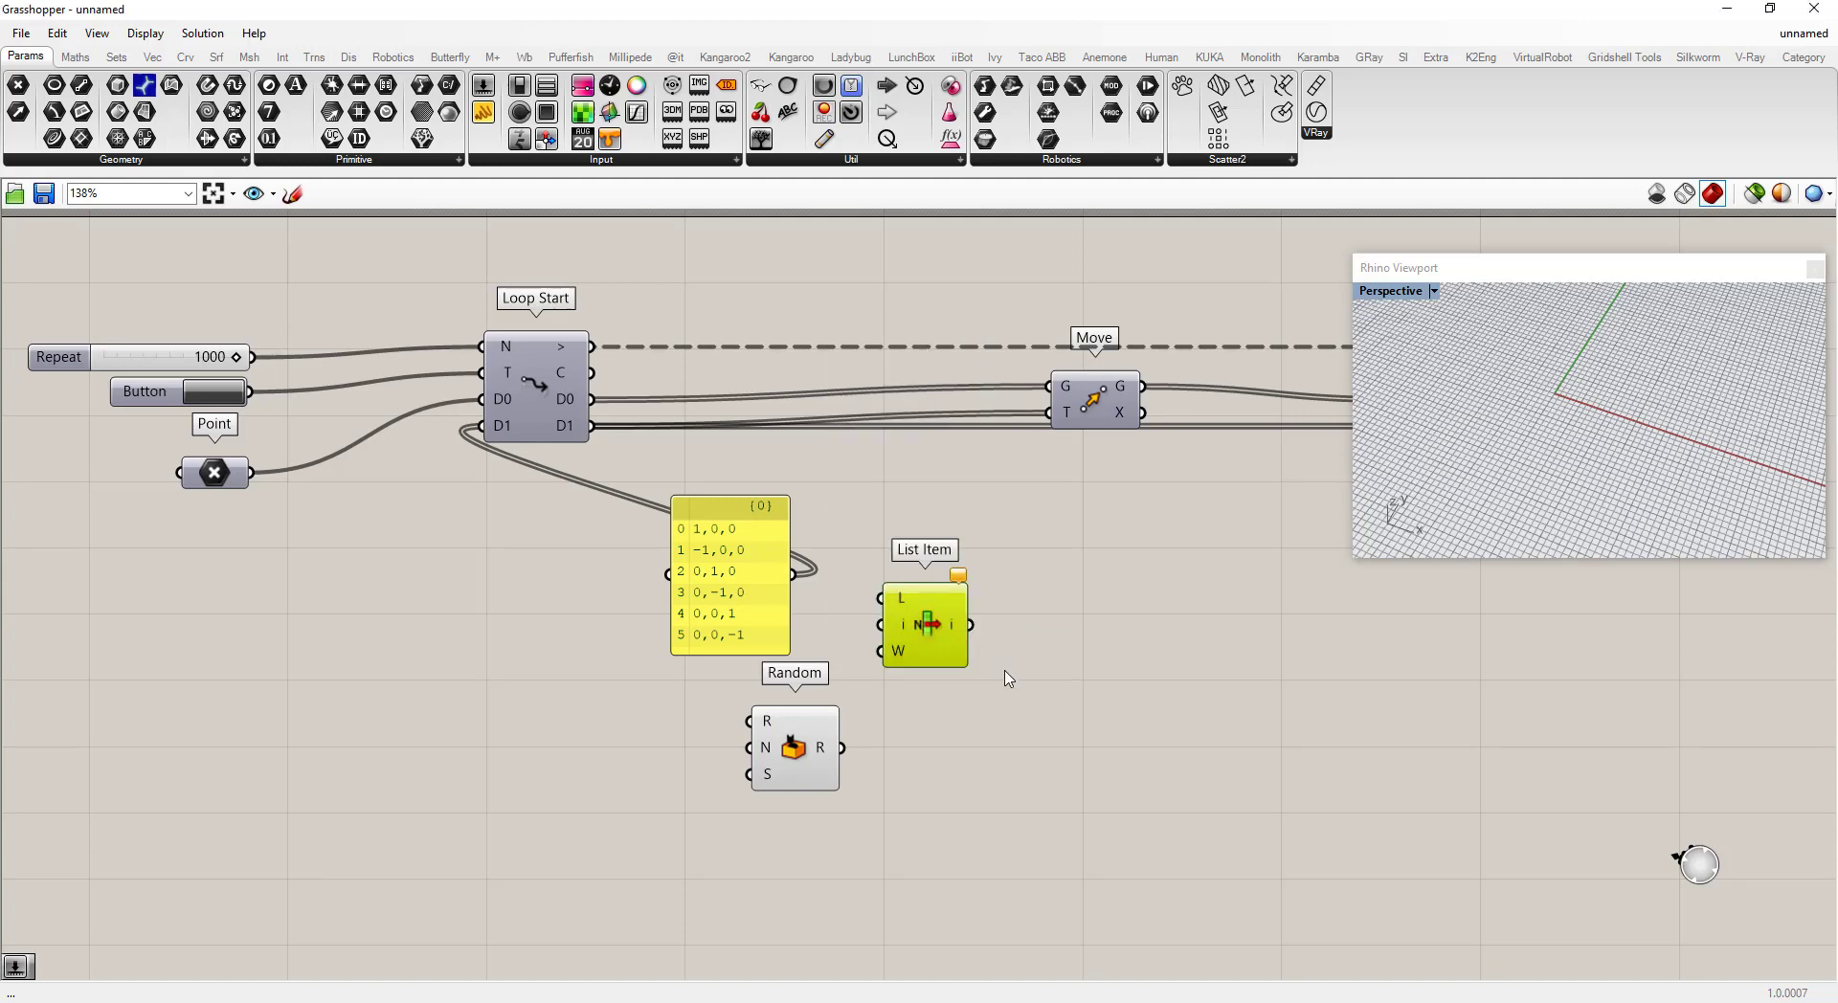
drag(908, 603, 793, 573)
click(880, 777)
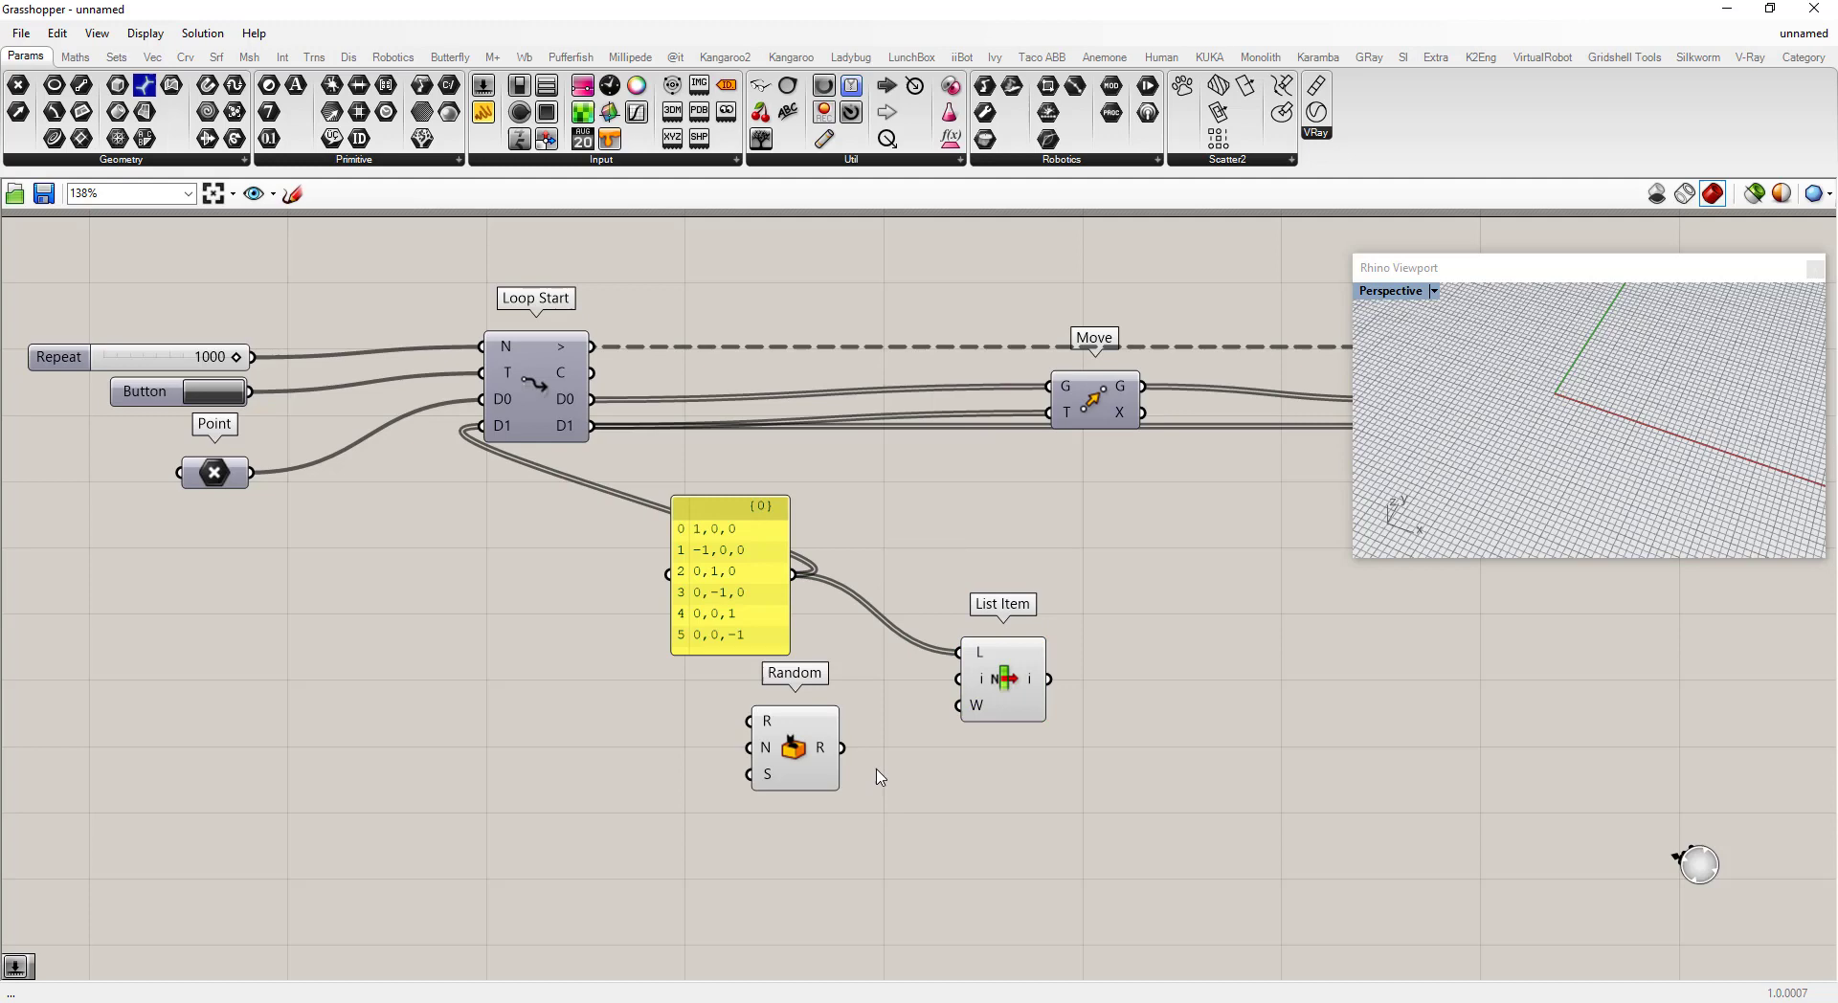
- Connect Random's R output to the i input of List Item and set Random to Integer Numbers
drag(842, 747, 958, 679)
right_click(794, 753)
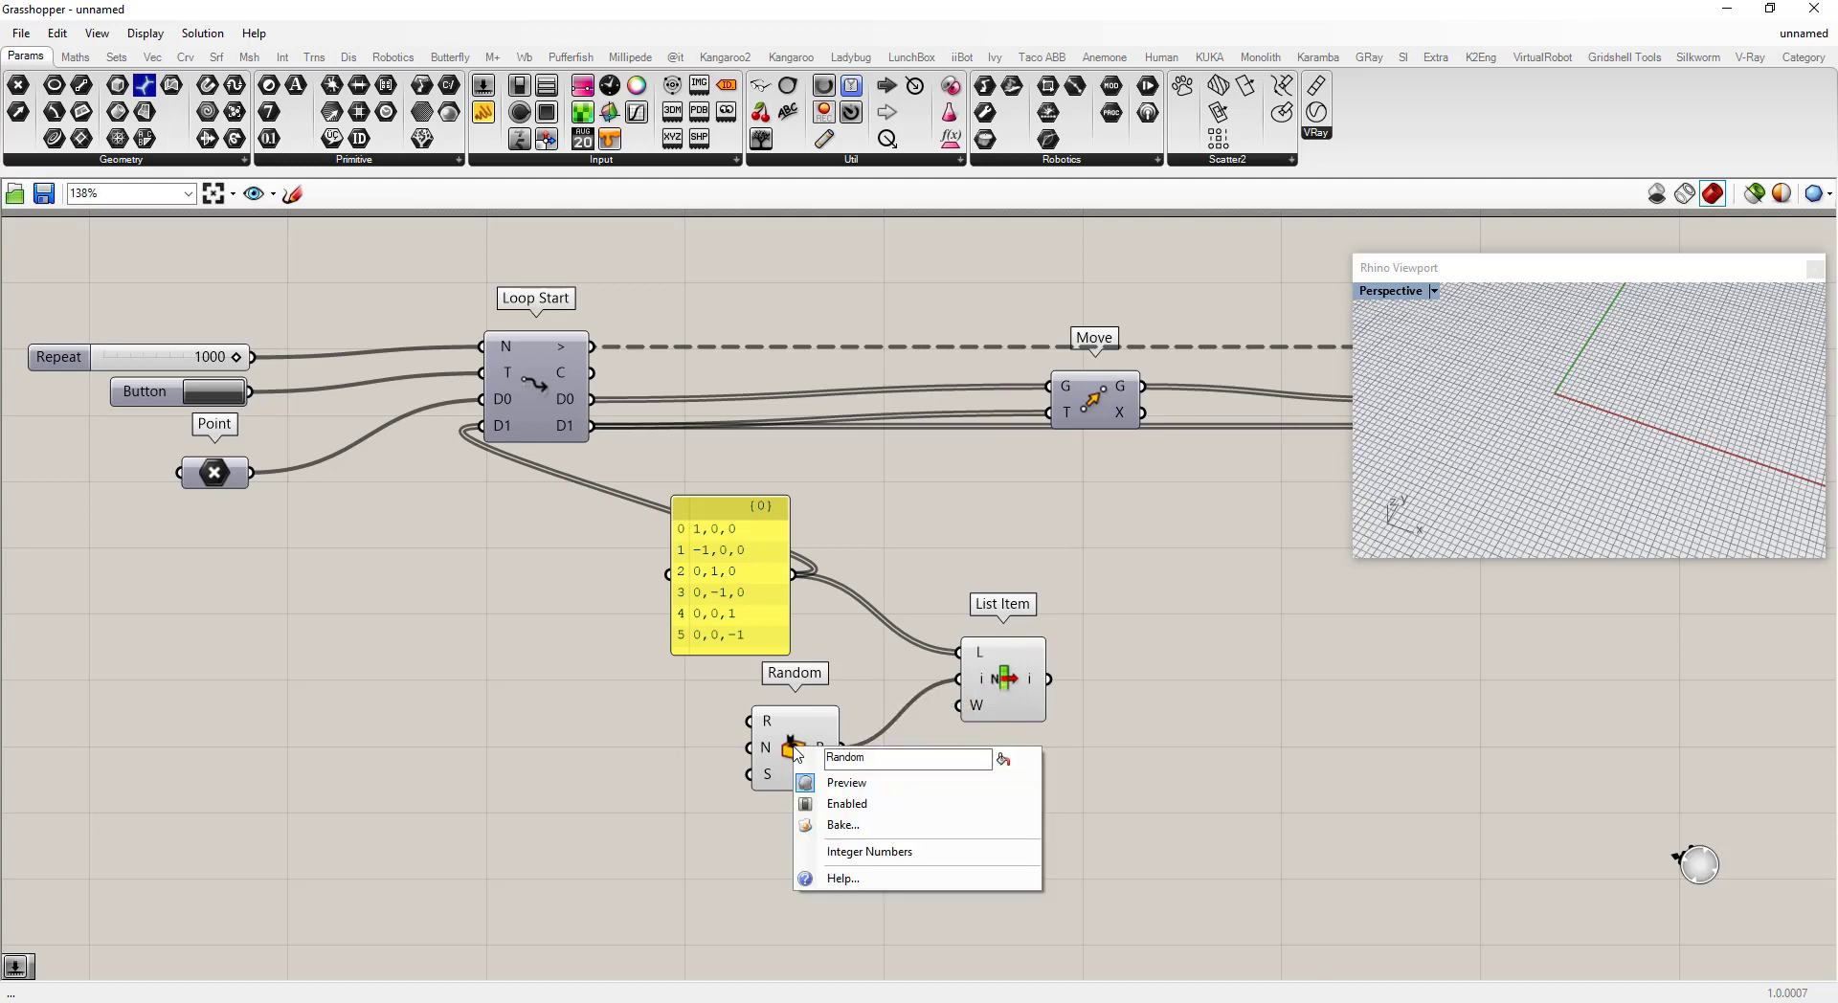
click(820, 852)
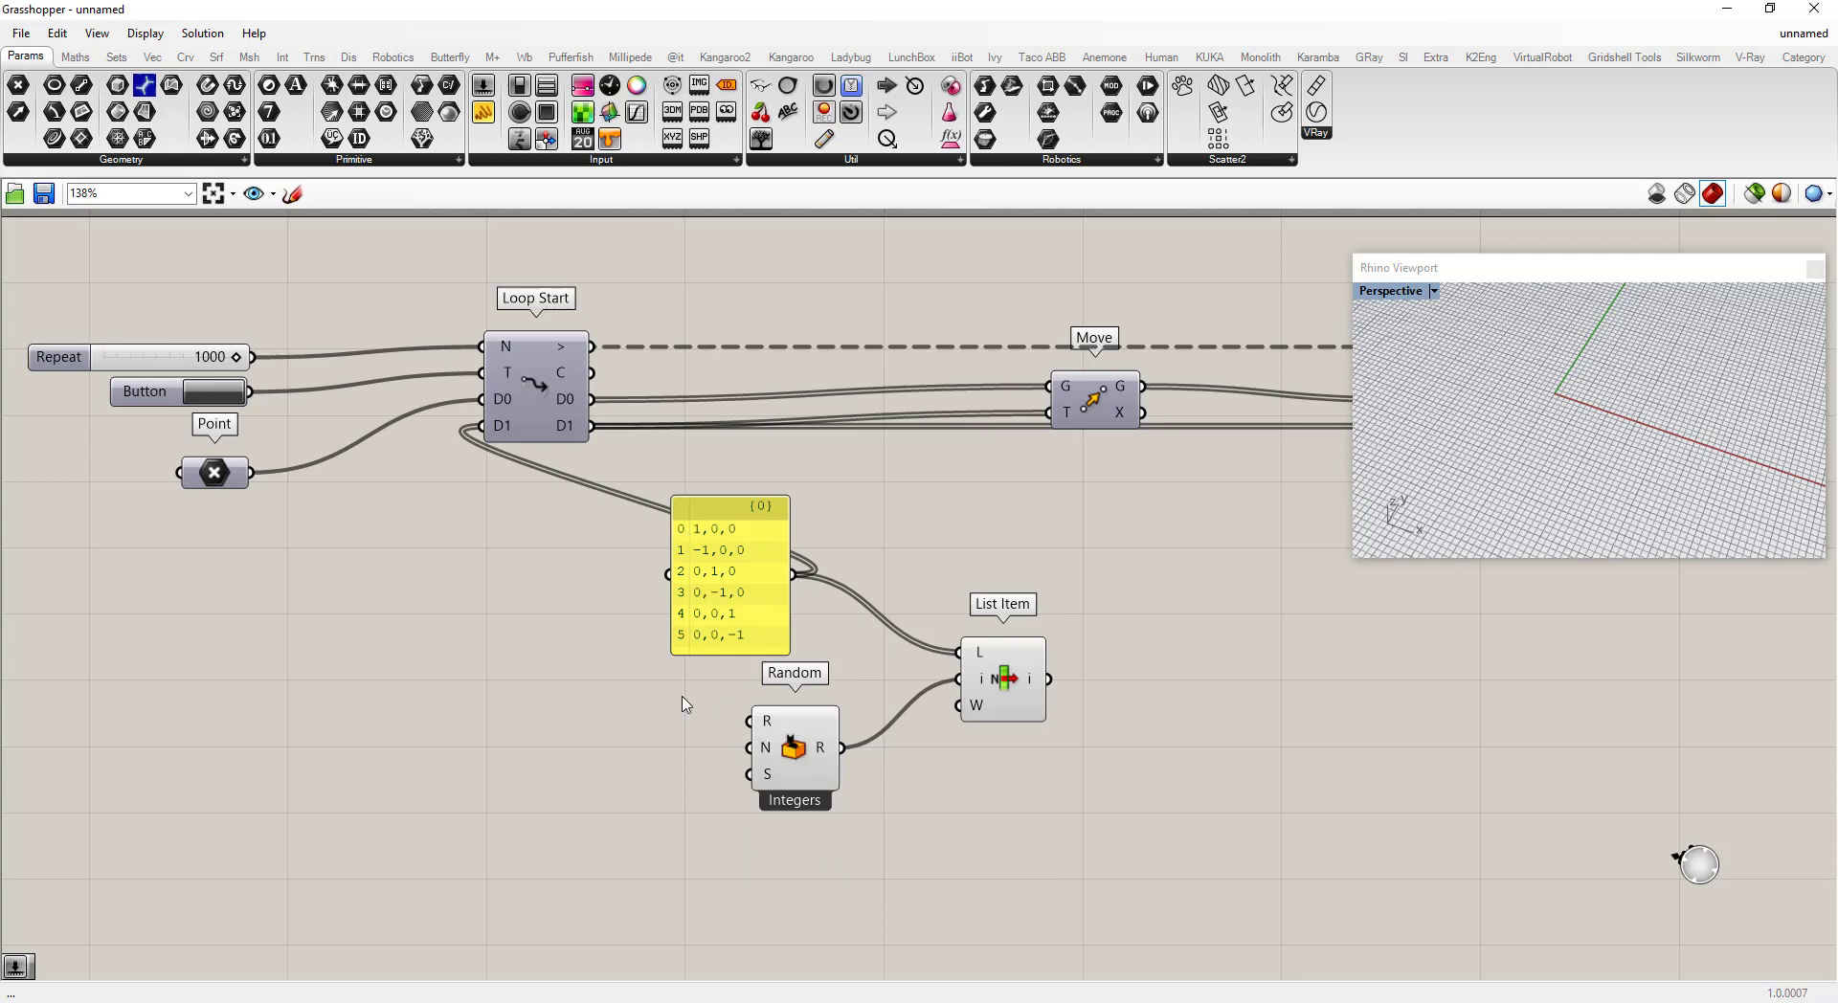
- Connect the C output of Loop Start to the S and R inputs of Random
drag(593, 372, 750, 775)
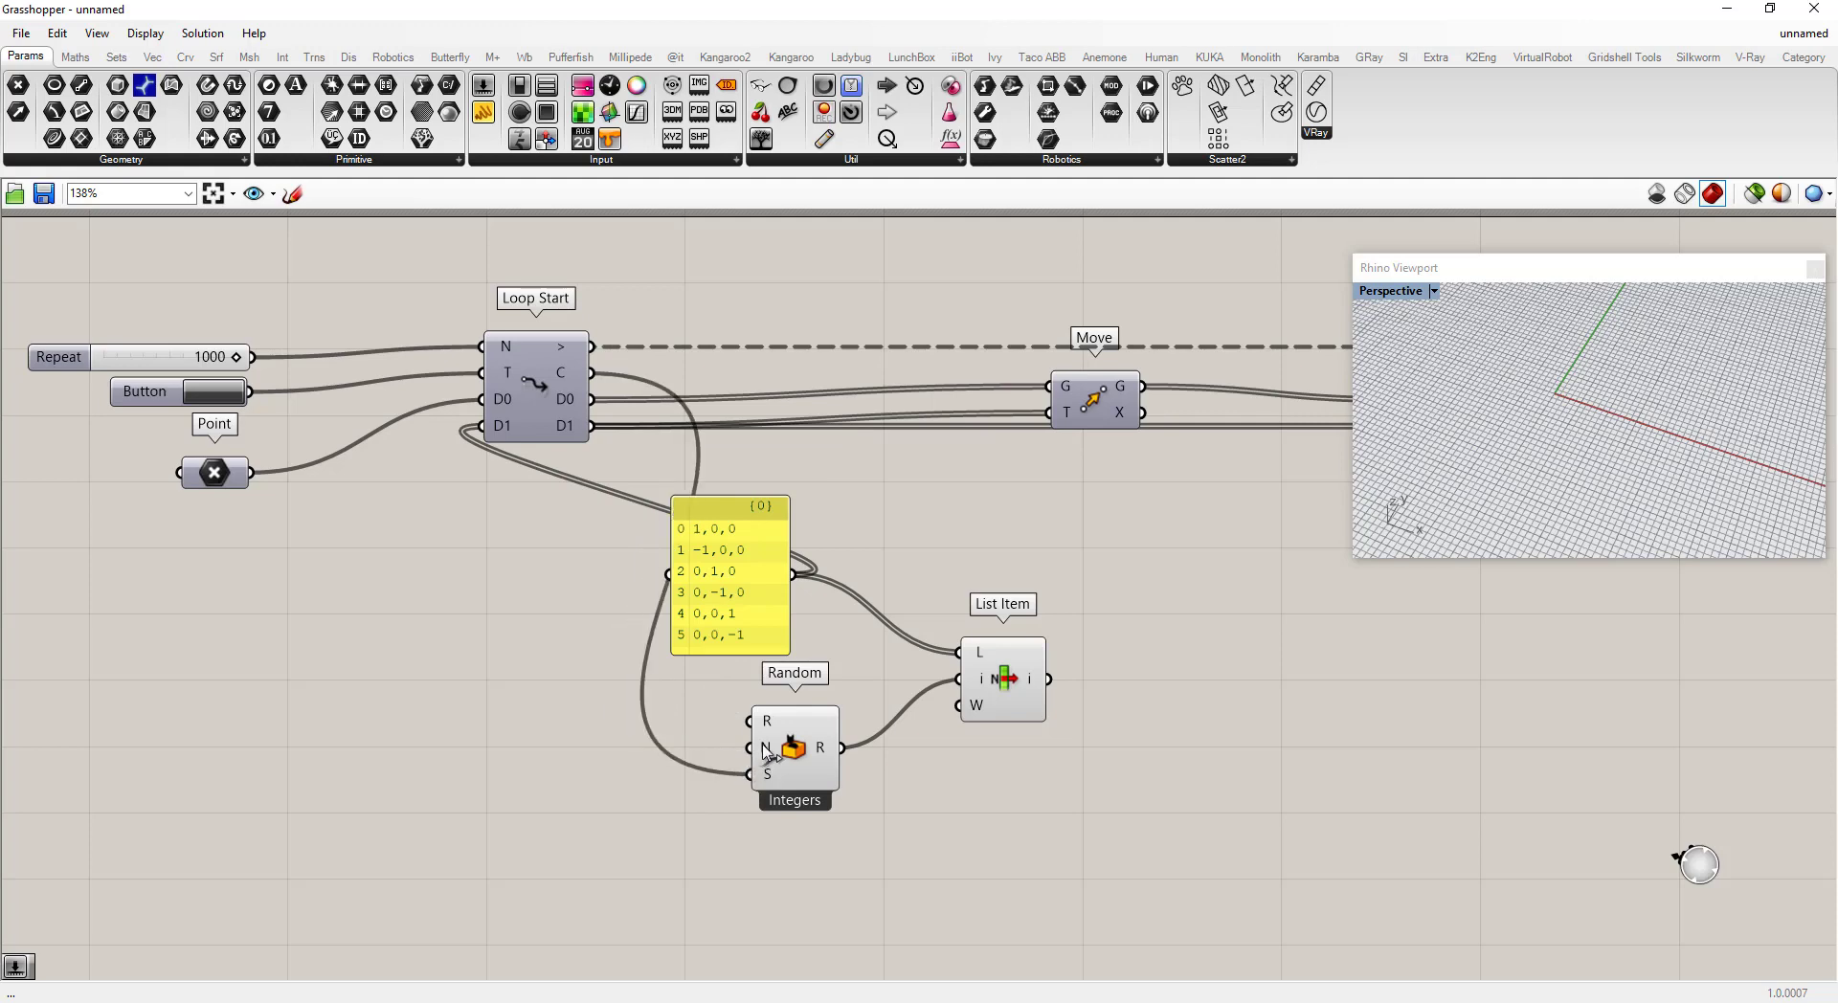
mouse_move(772, 786)
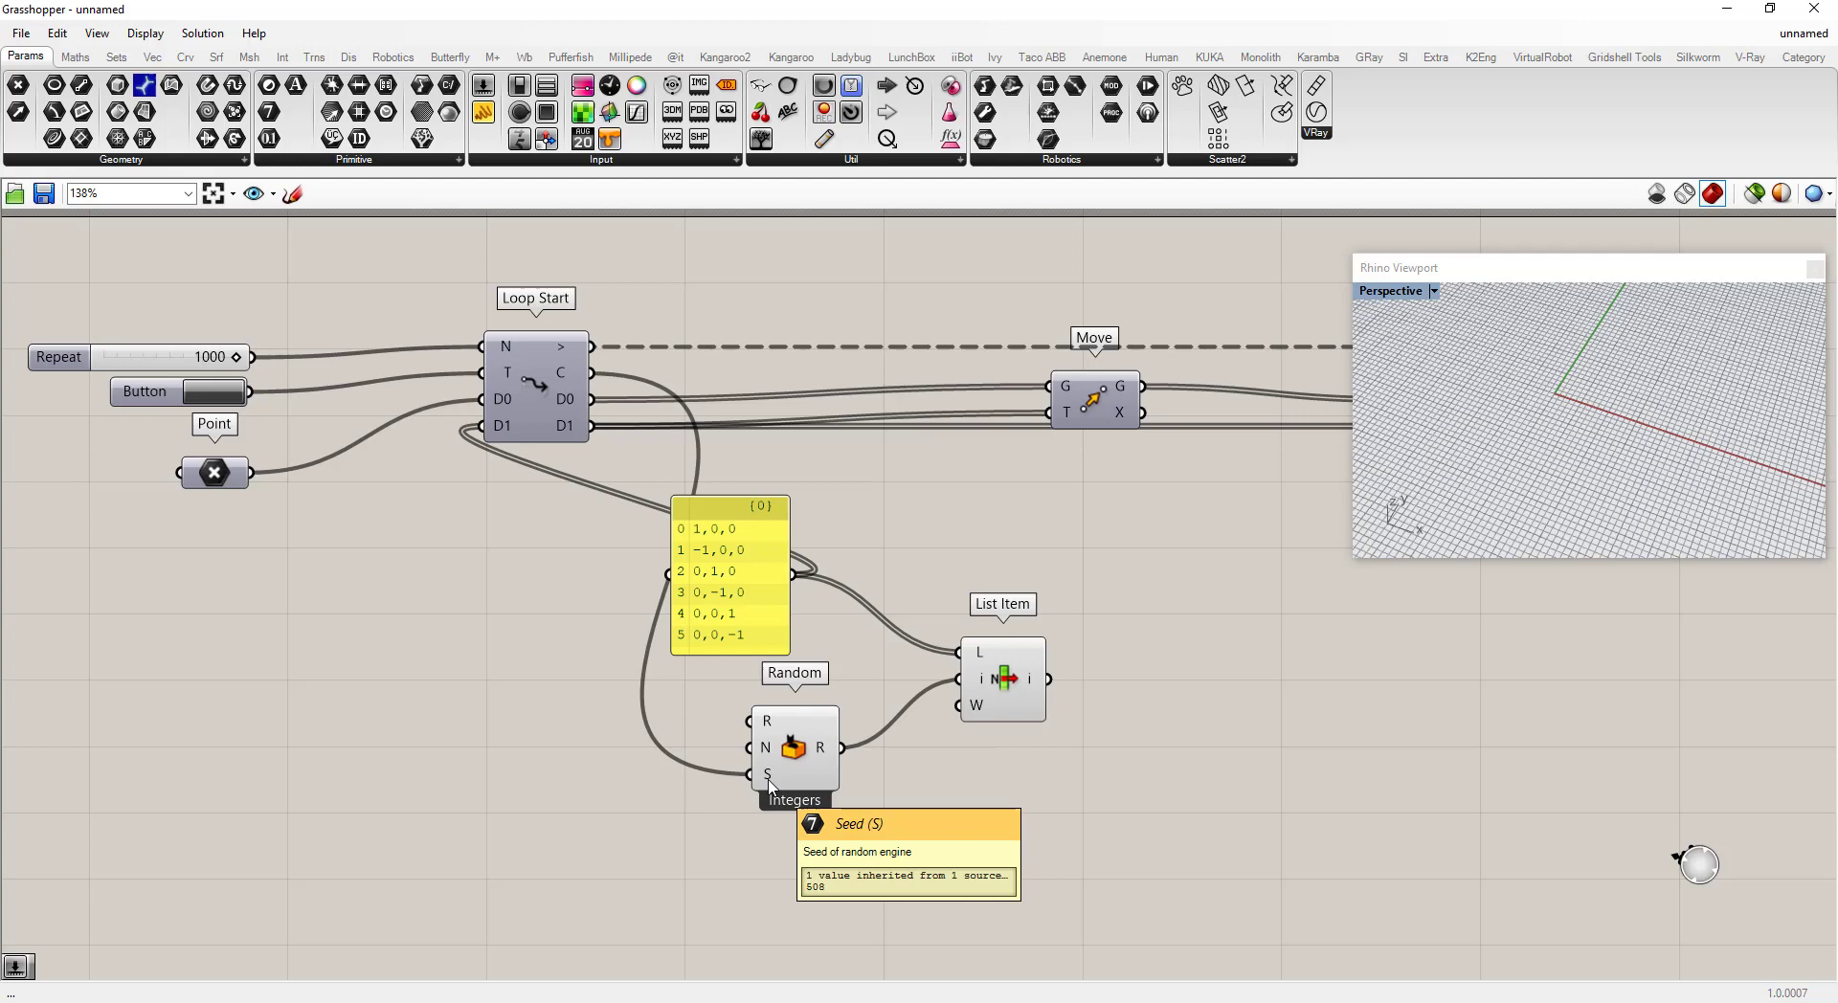
drag(590, 365, 750, 721)
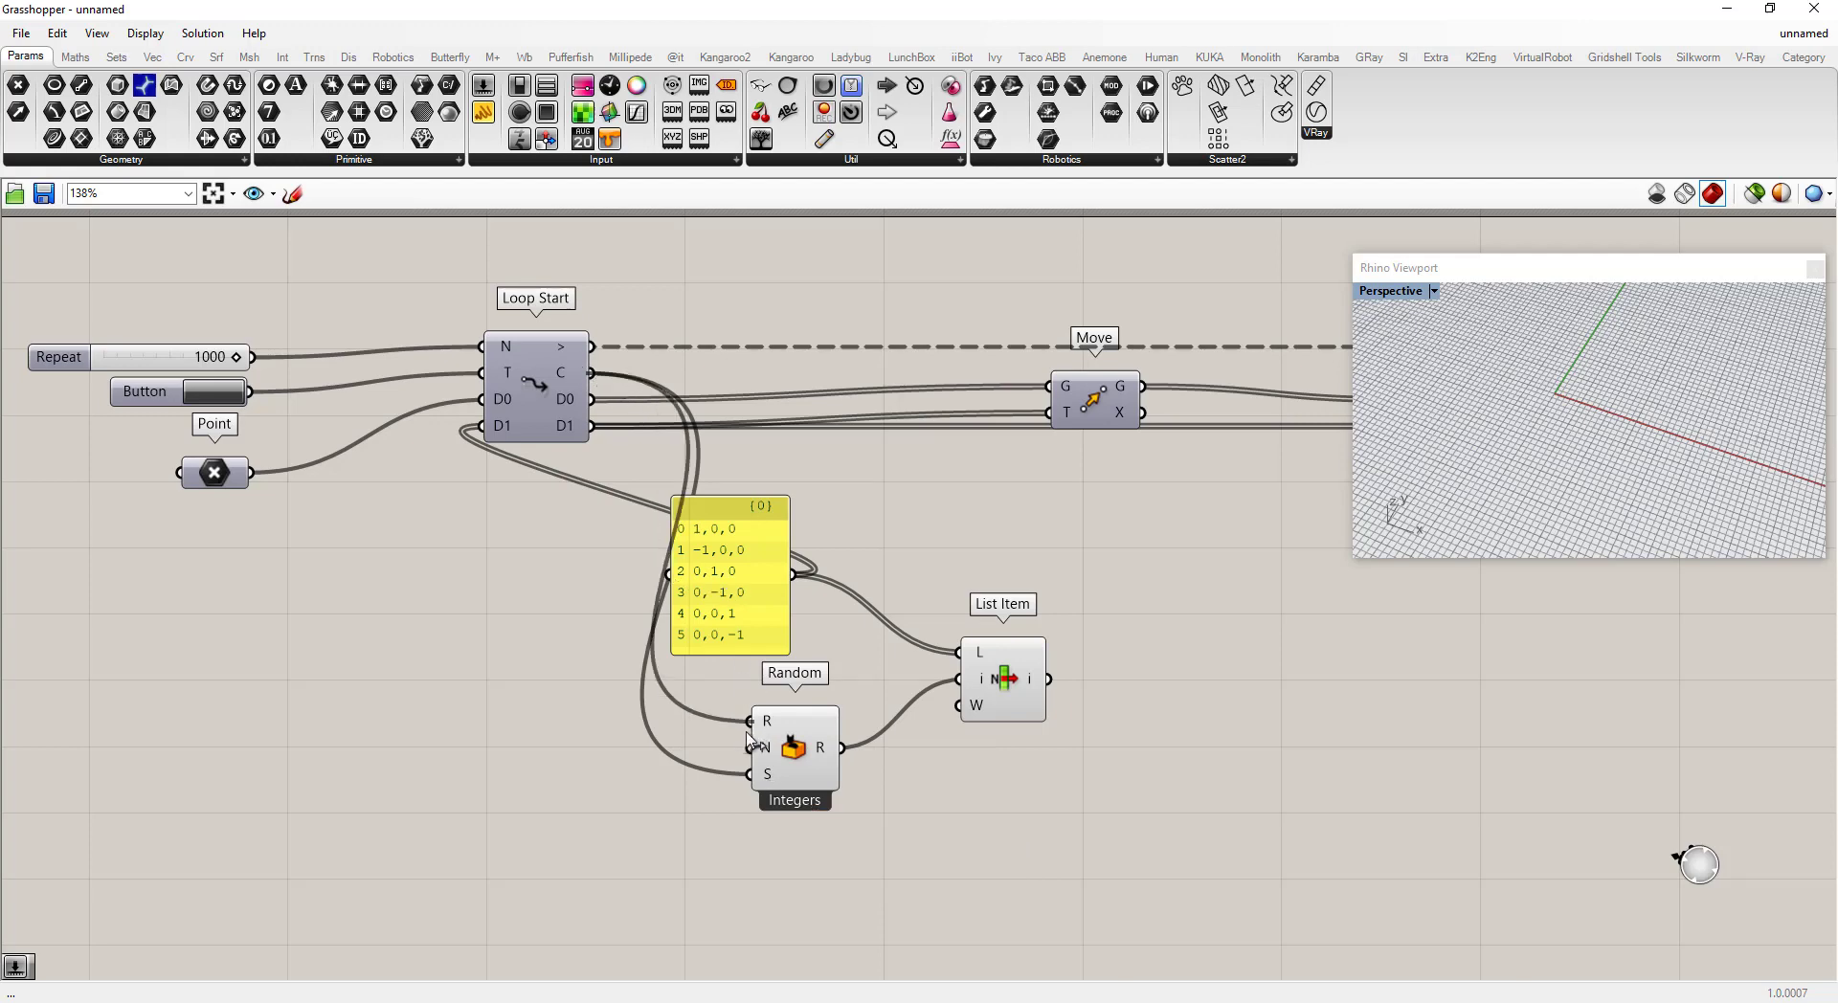
scroll(748, 738, up, 2)
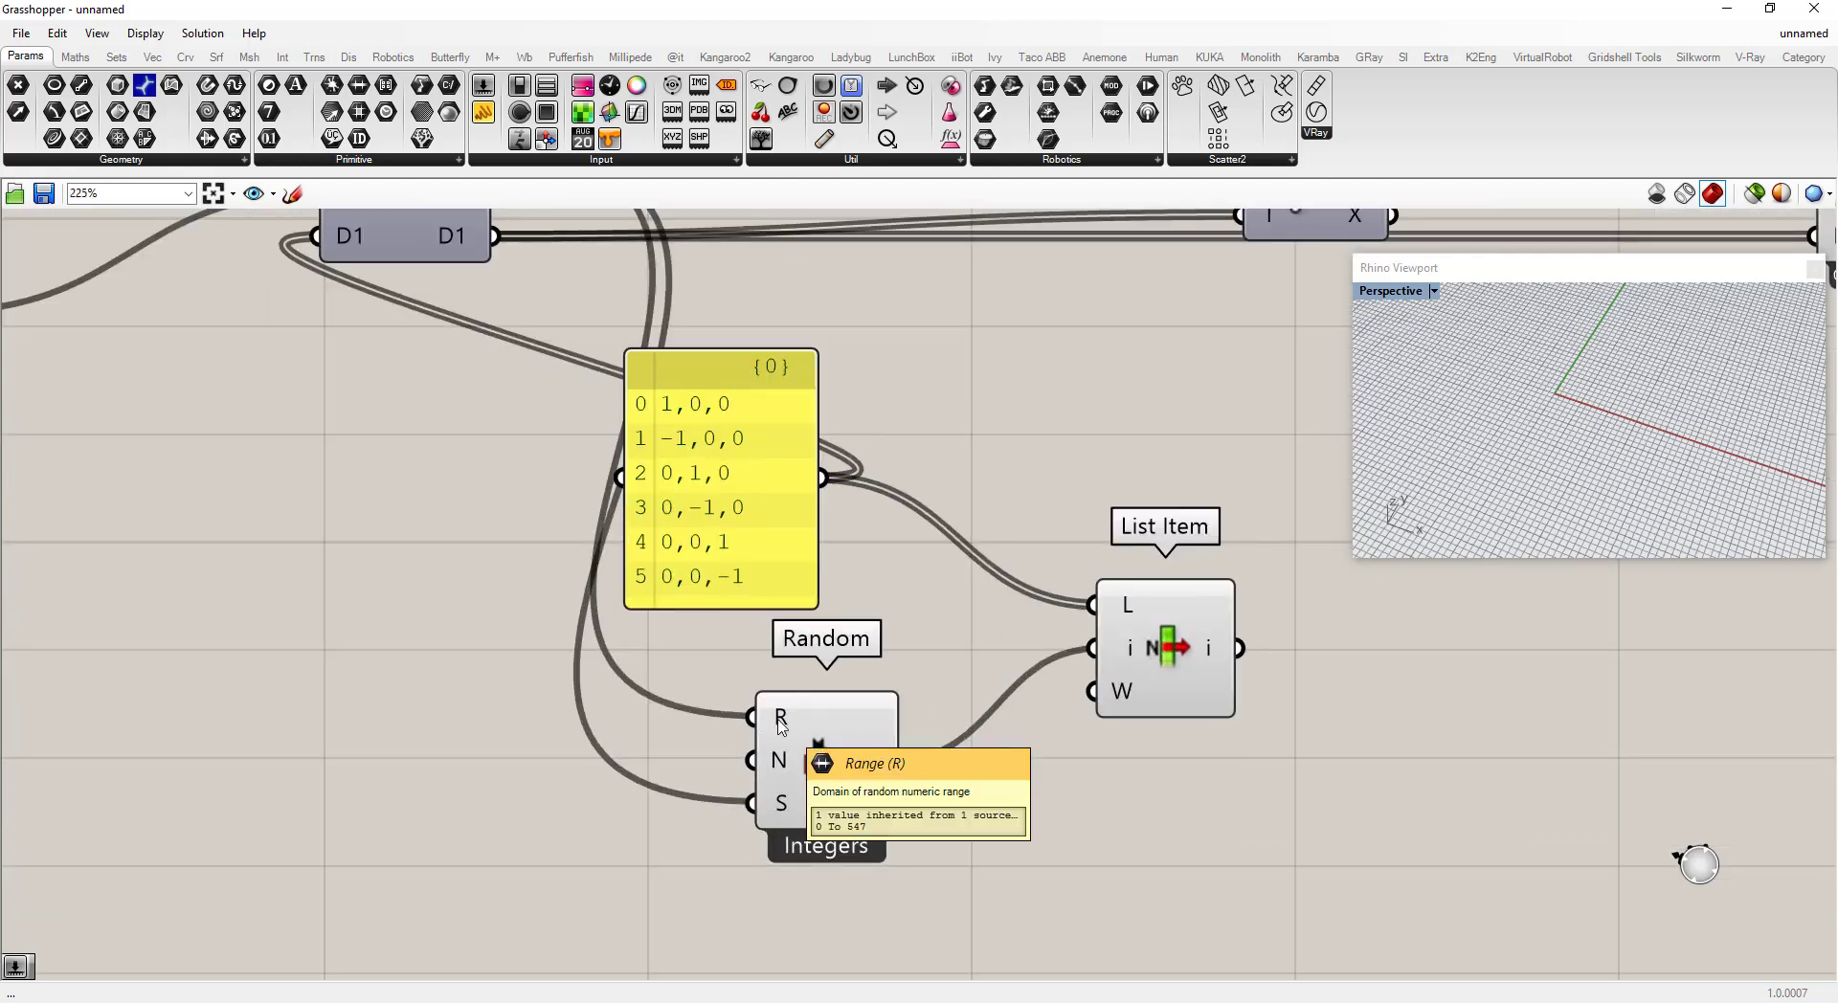
- Remove the D1 data channel from Loop Start and from Loop End, leaving only D0
scroll(778, 716, down, 3)
drag(750, 565, 754, 575)
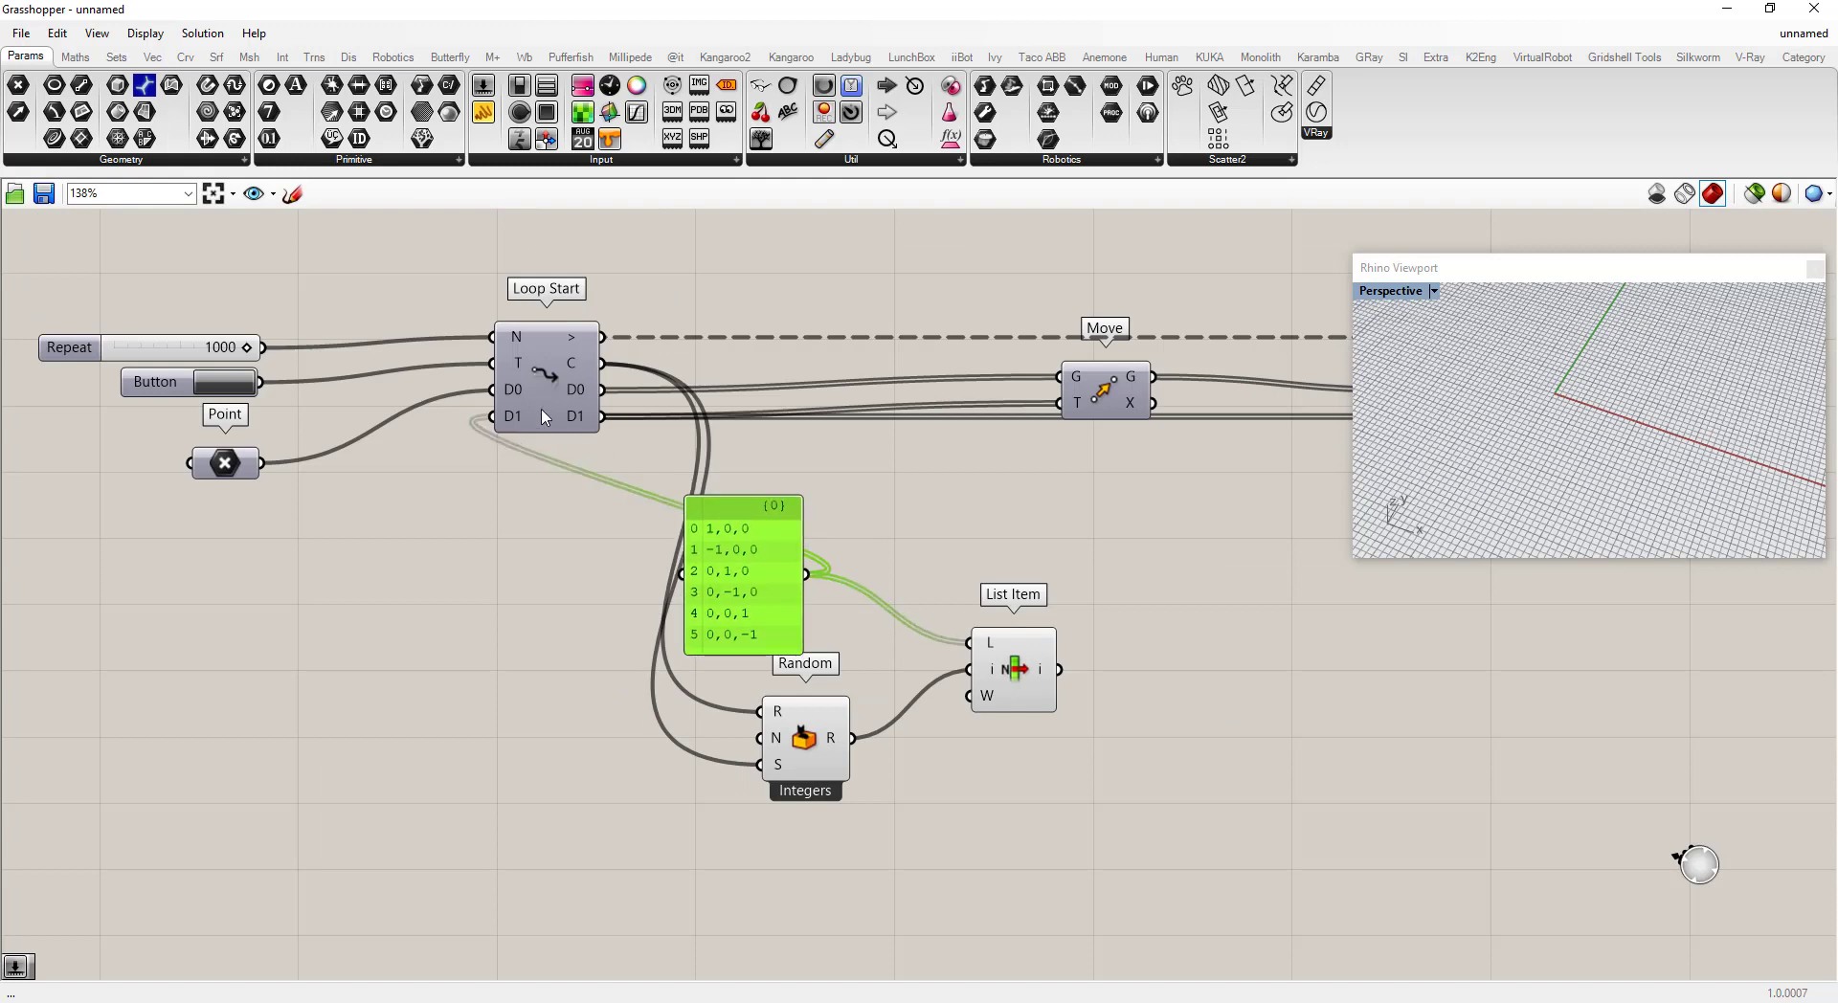
scroll(520, 422, up, 5)
click(565, 415)
scroll(492, 521, down, 6)
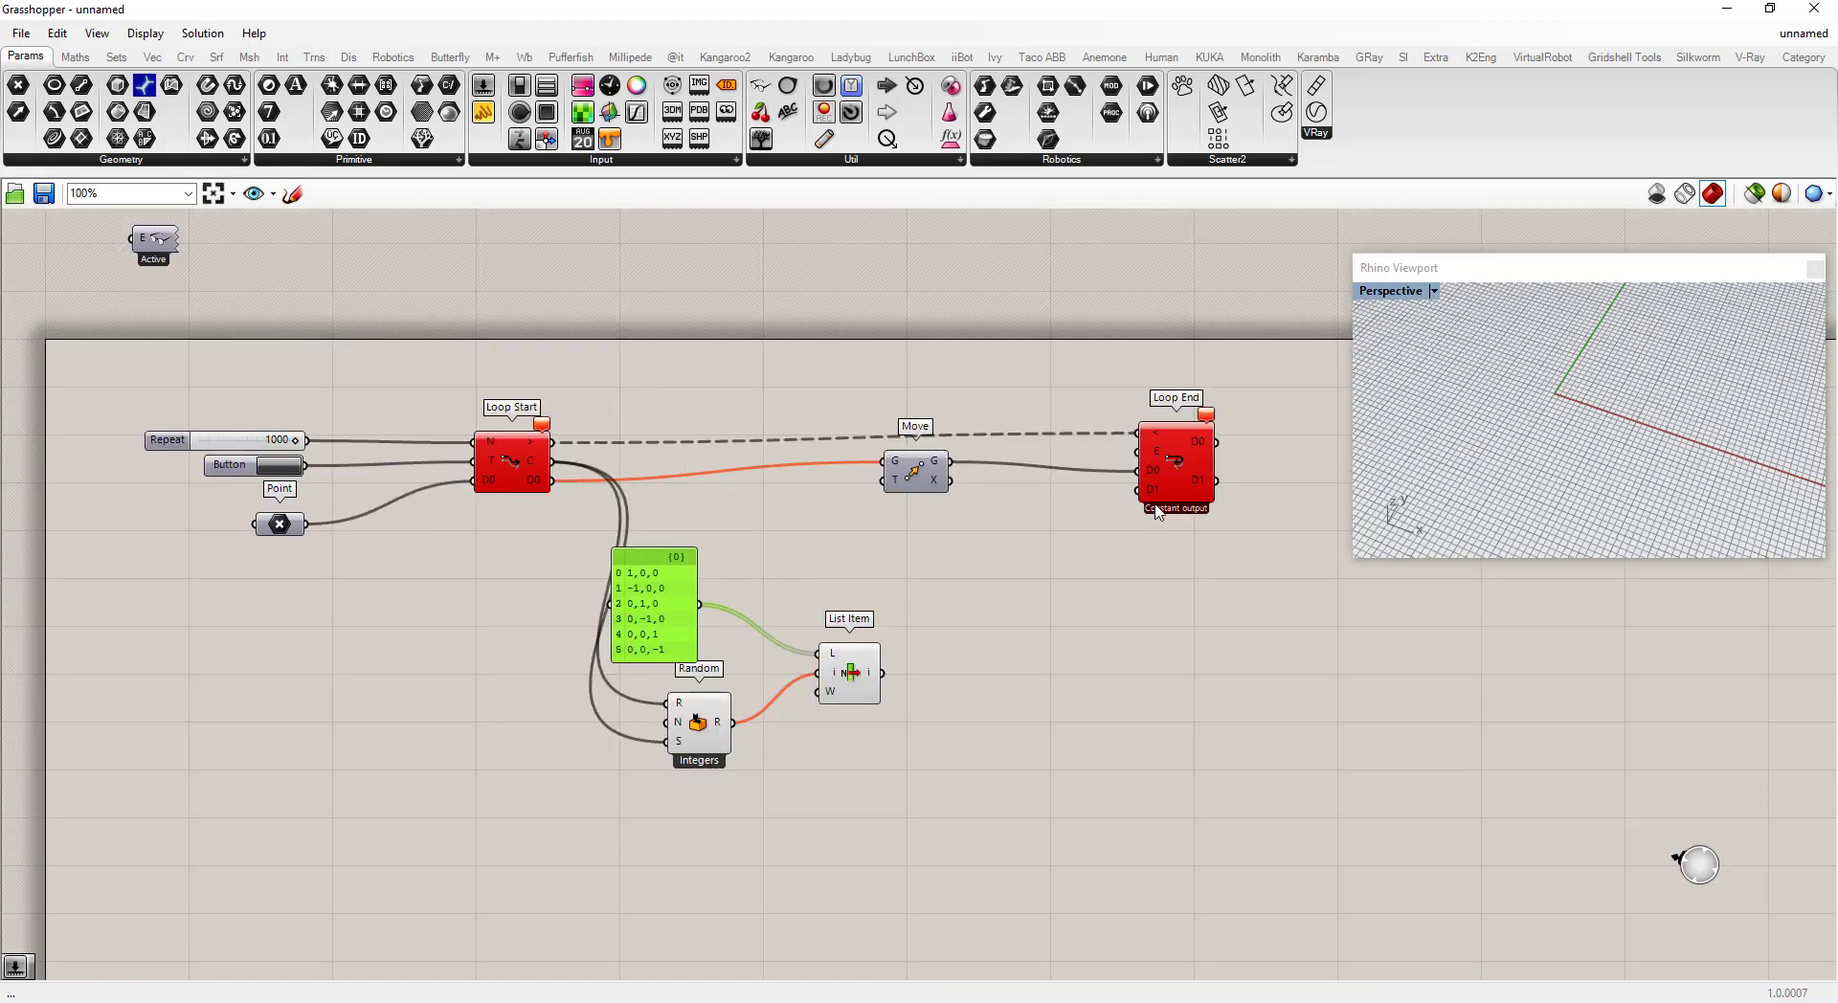
scroll(1159, 503, up, 10)
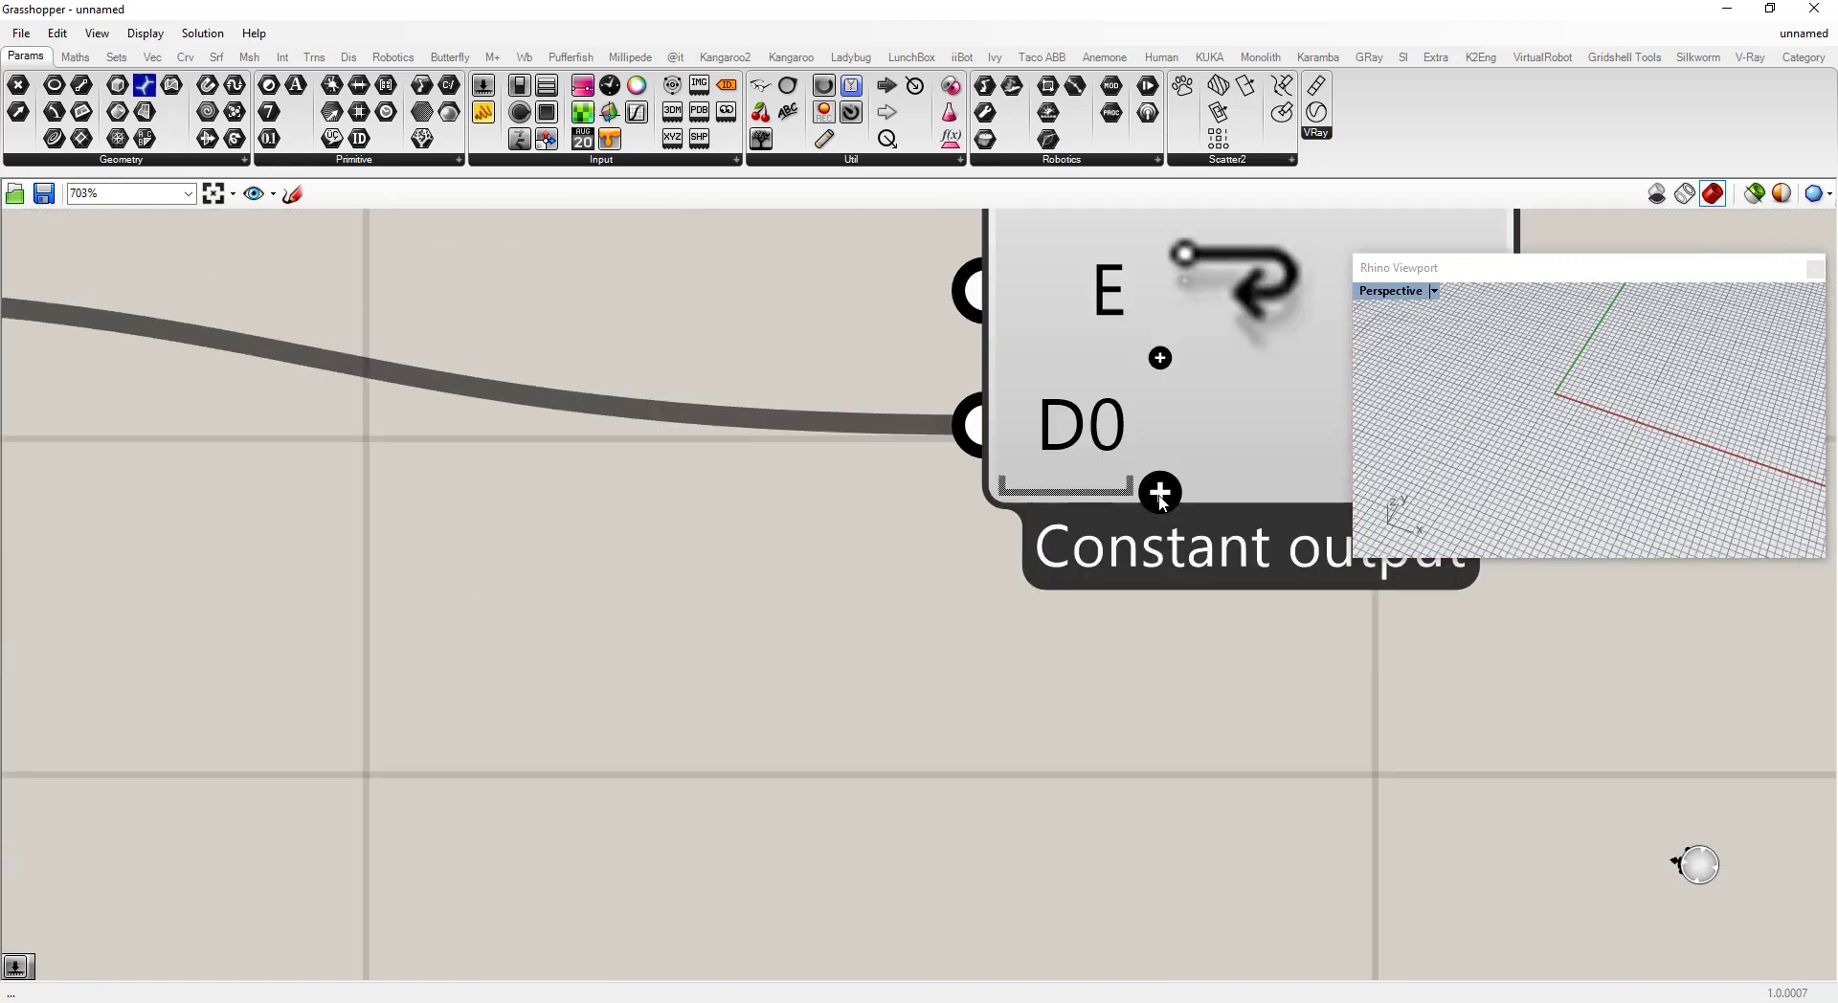
scroll(1161, 500, down, 9)
- Reposition Move between Loop Start and Loop End, and group the vector panel, List Item and Random compactly below the wire
drag(811, 569, 884, 586)
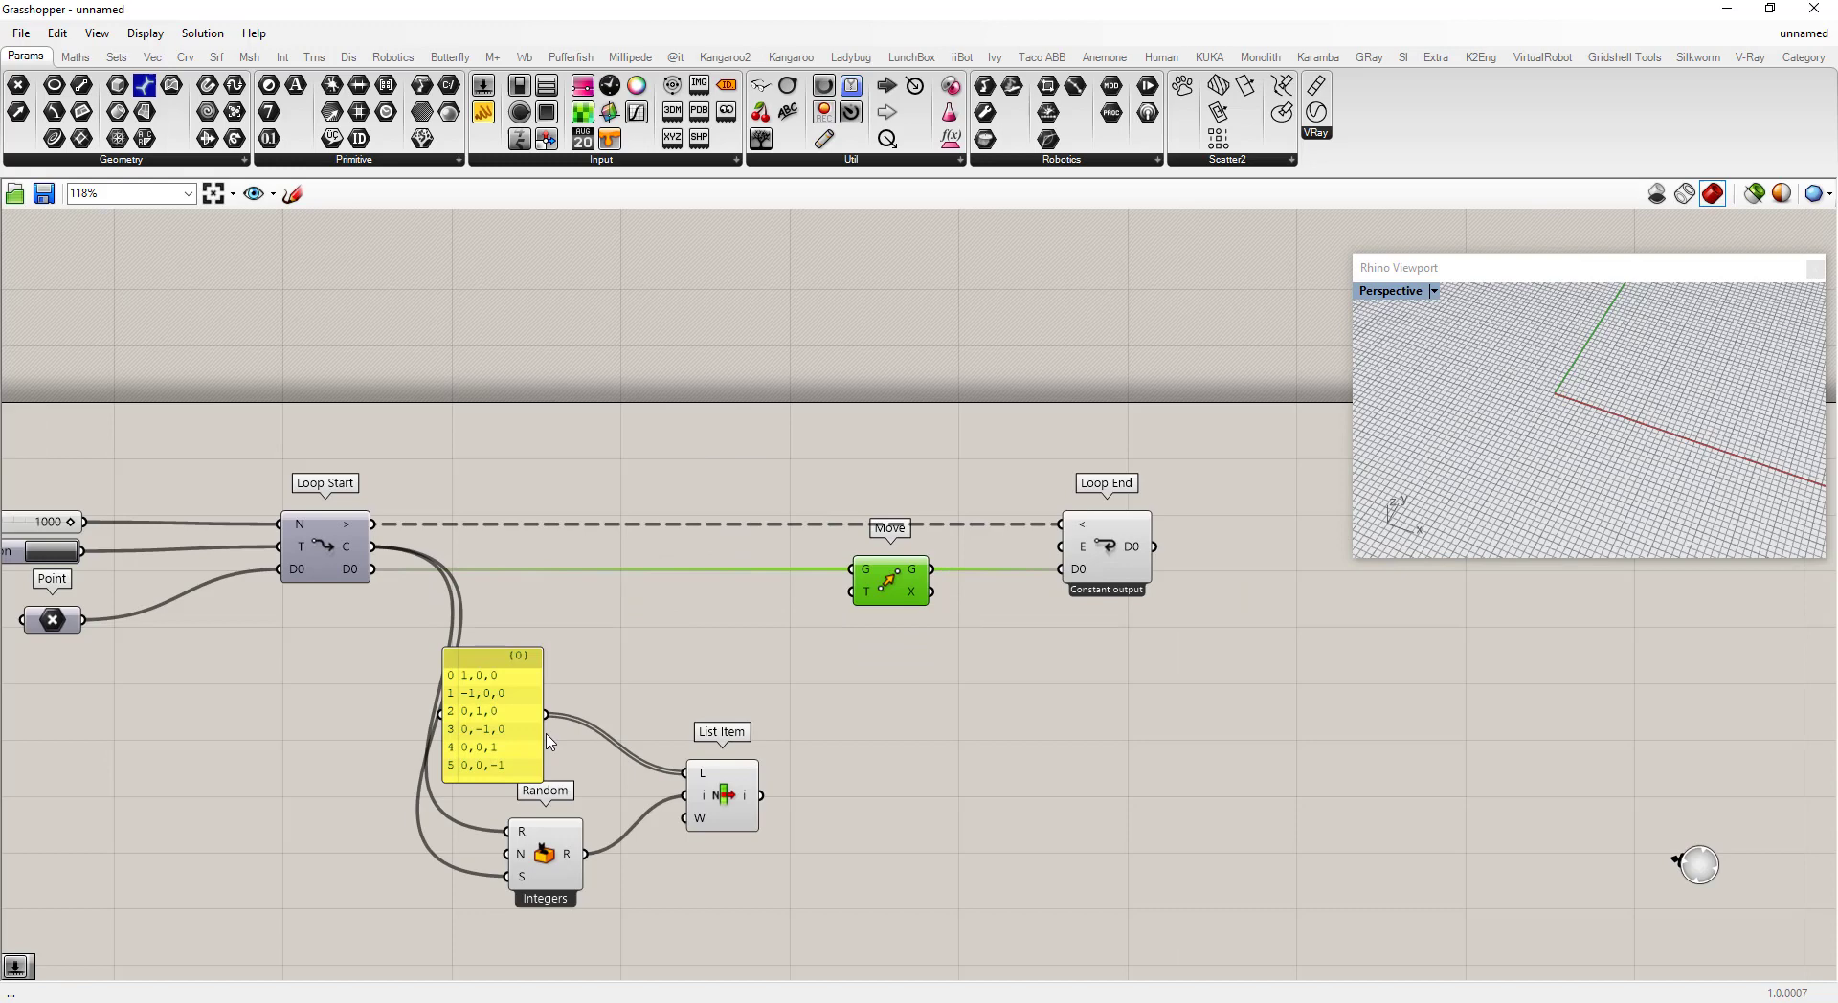
drag(503, 716, 560, 682)
drag(735, 804, 748, 721)
mouse_move(554, 860)
mouse_down()
mouse_move(562, 820)
mouse_move(550, 840)
mouse_up()
click(636, 862)
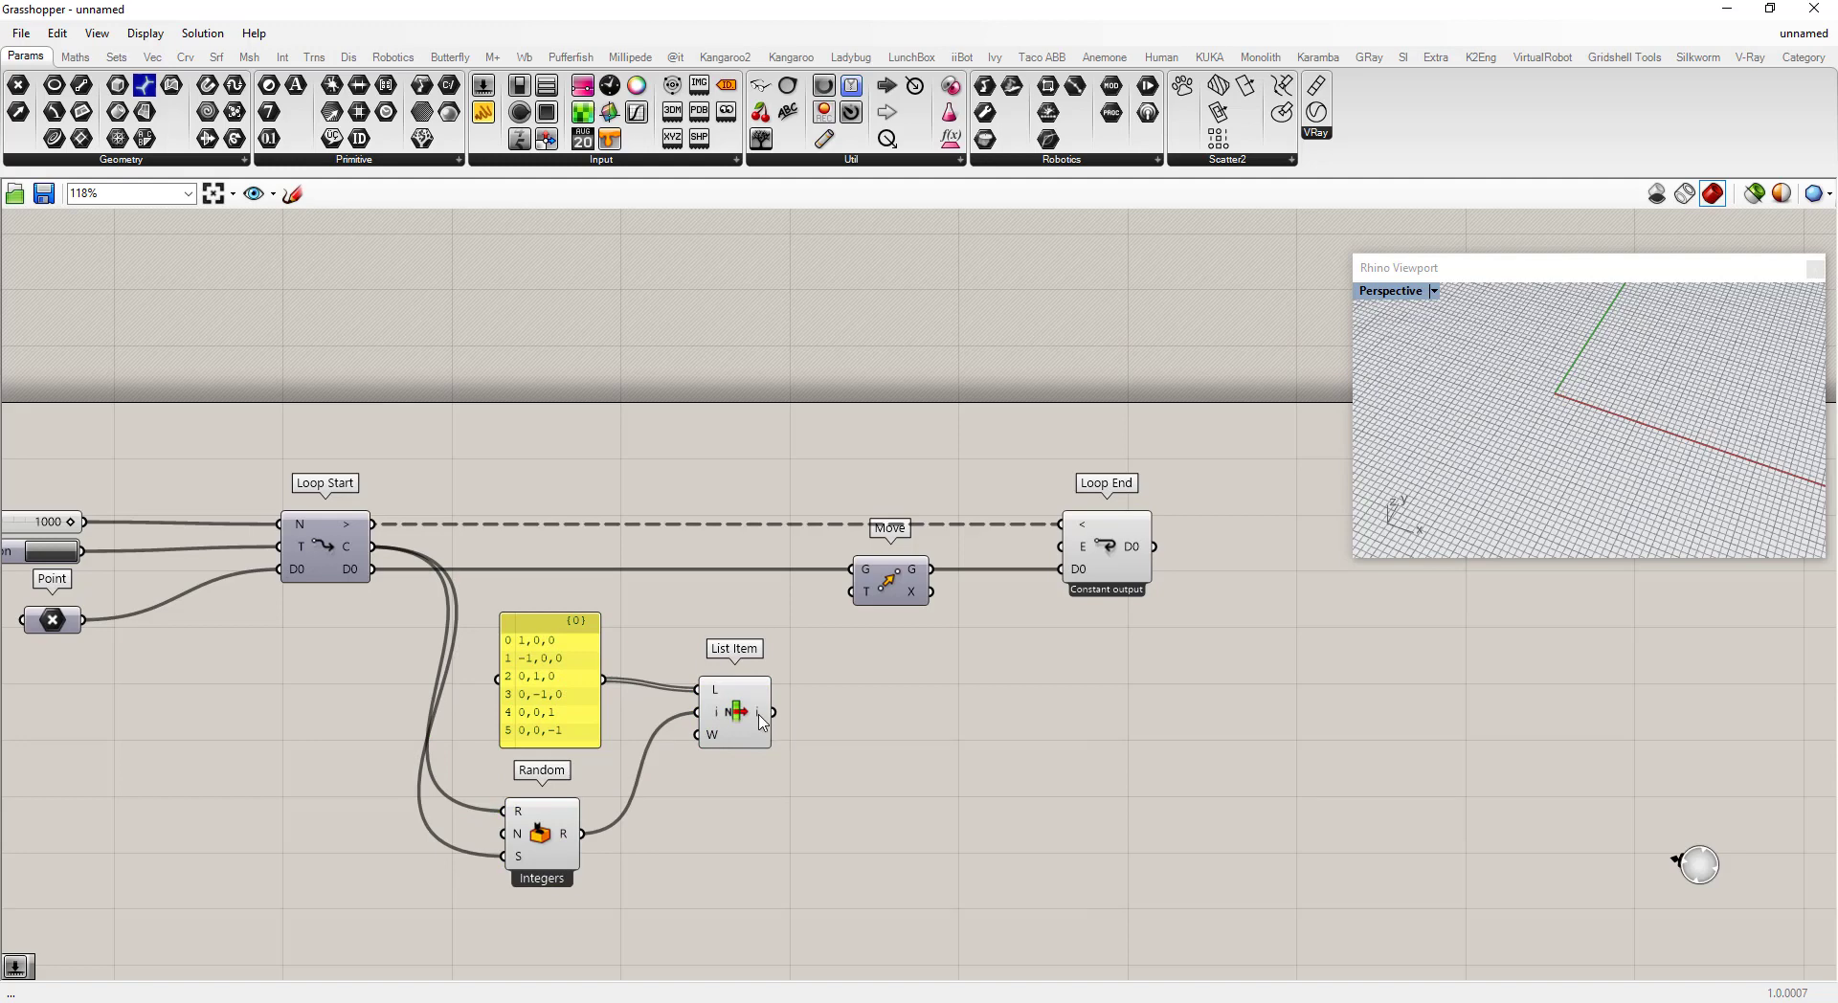
- Connect List Item's i output to the T input of Move, and shift the Point component slightly down
mouse_move(763, 723)
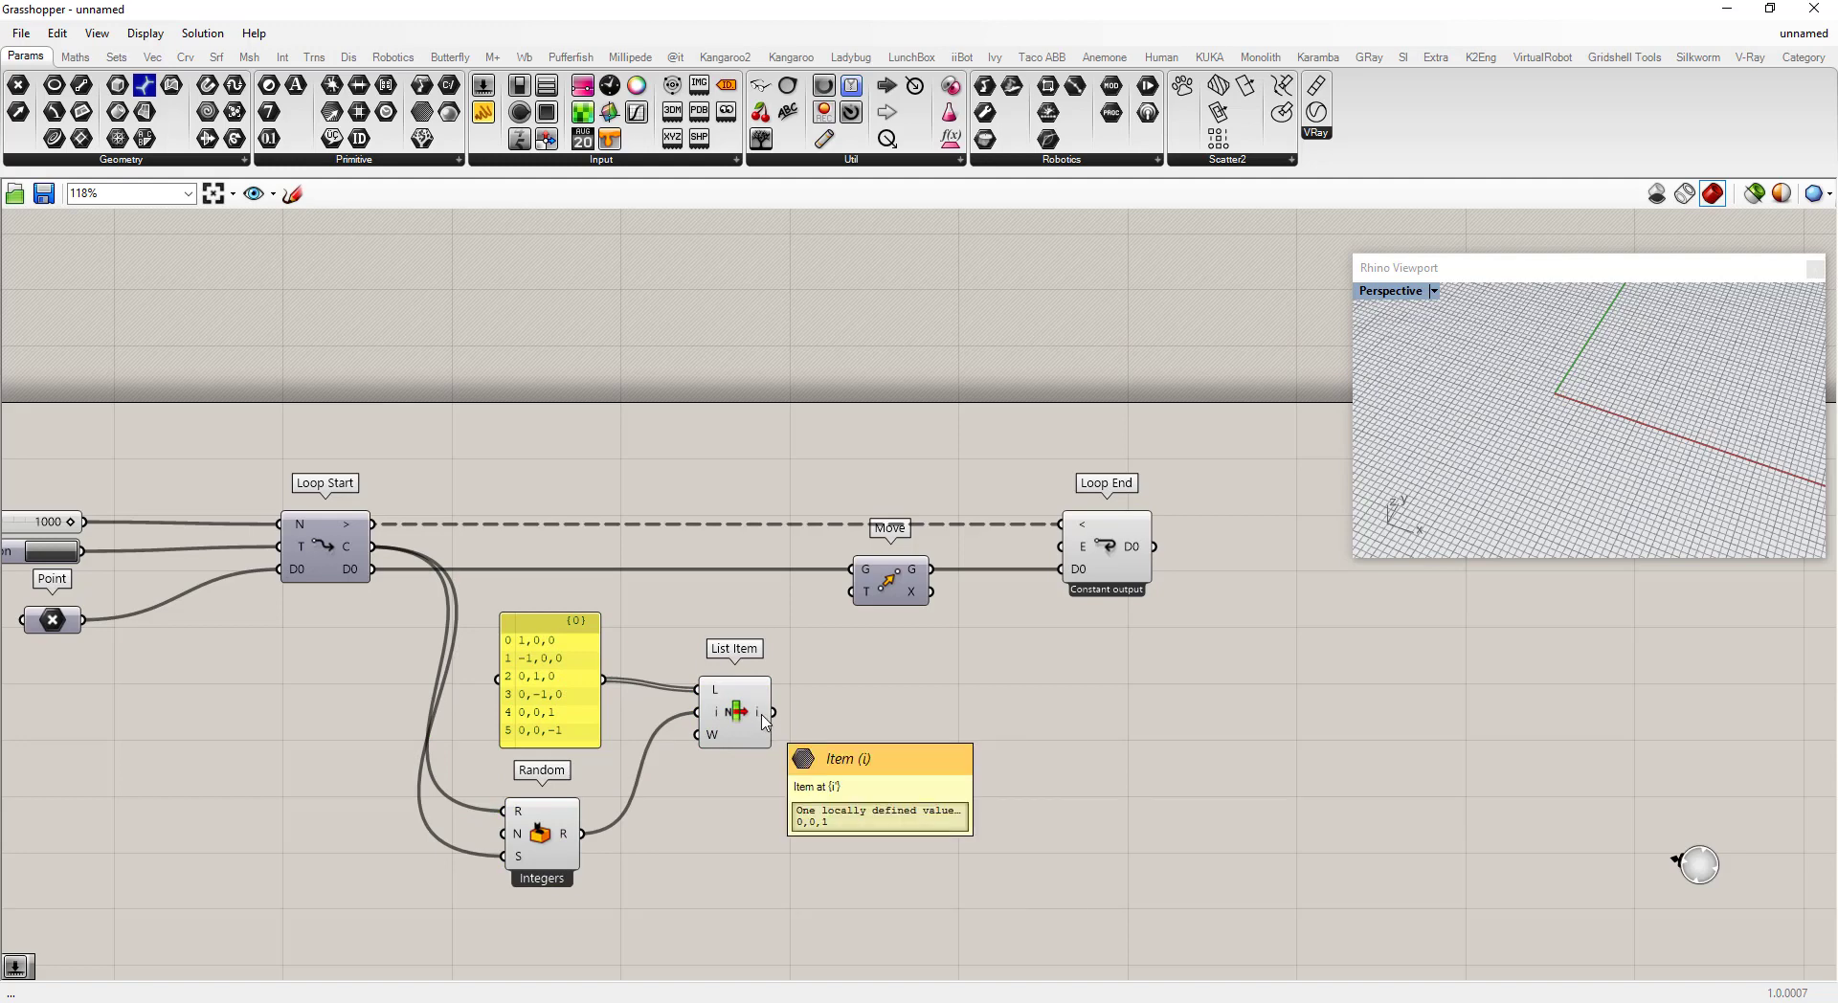
drag(774, 712, 851, 592)
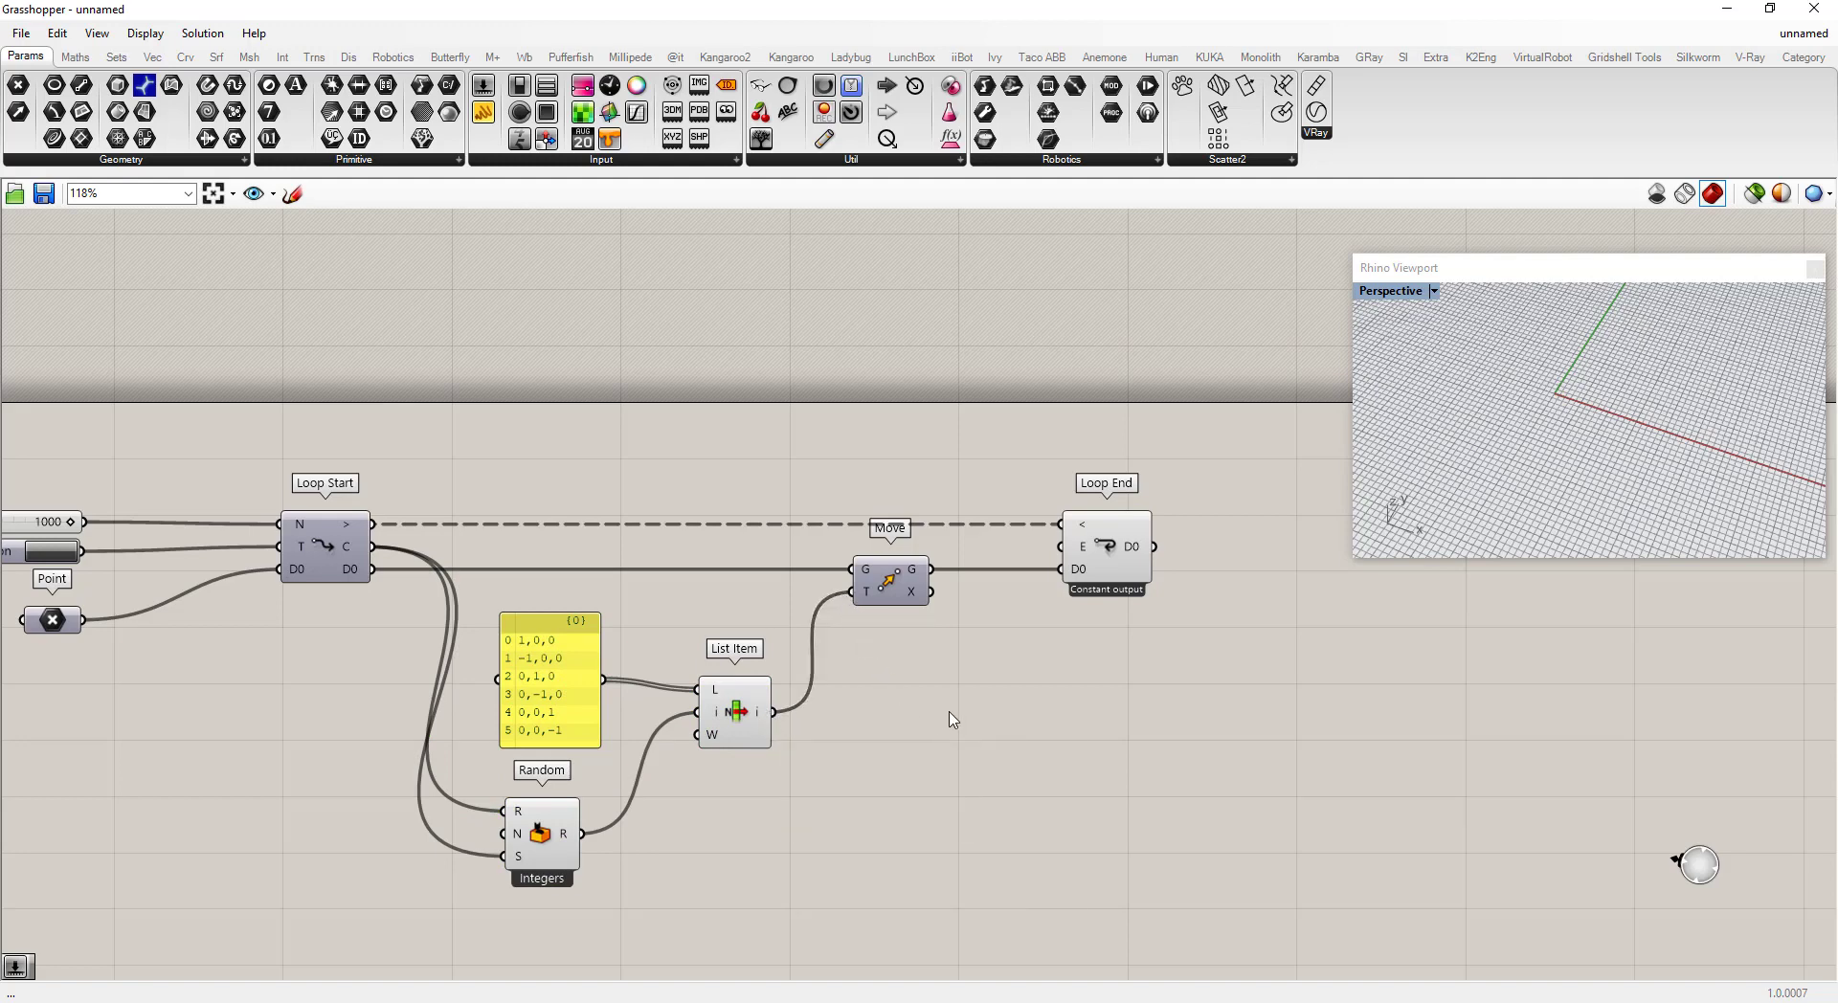
scroll(949, 629, down, 1)
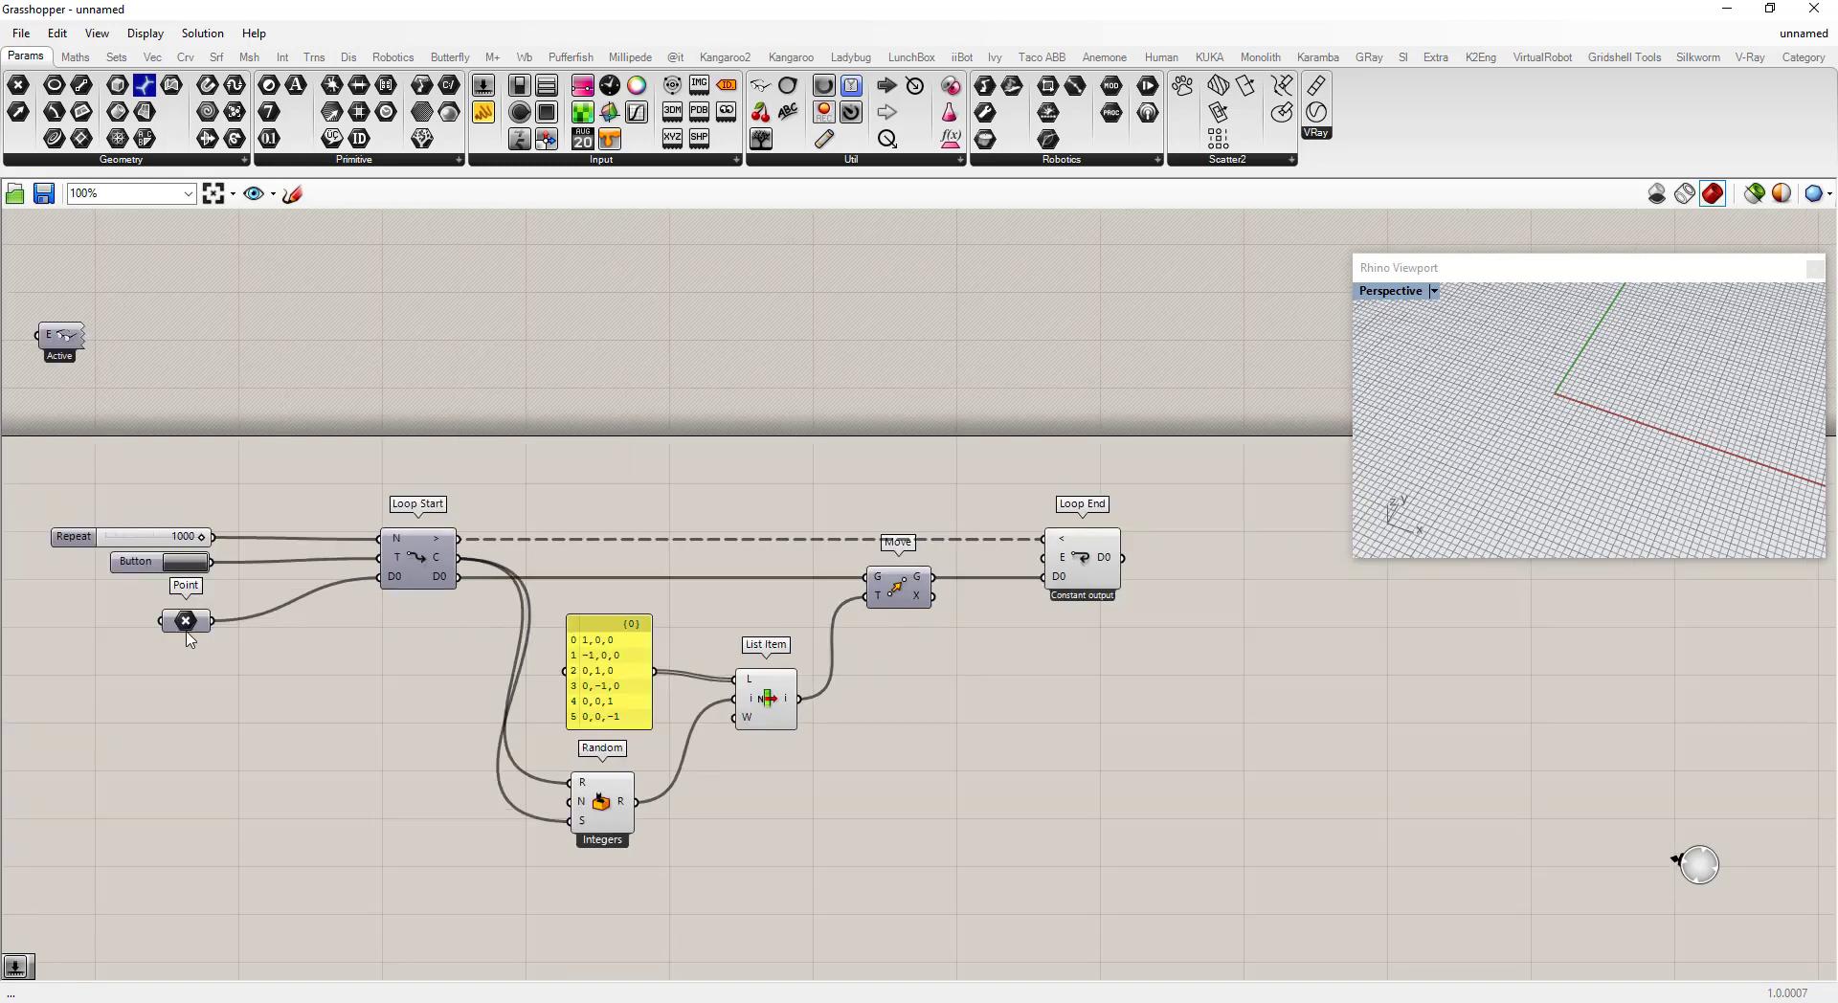
mouse_move(187, 629)
mouse_down()
mouse_move(188, 611)
mouse_move(189, 637)
mouse_up()
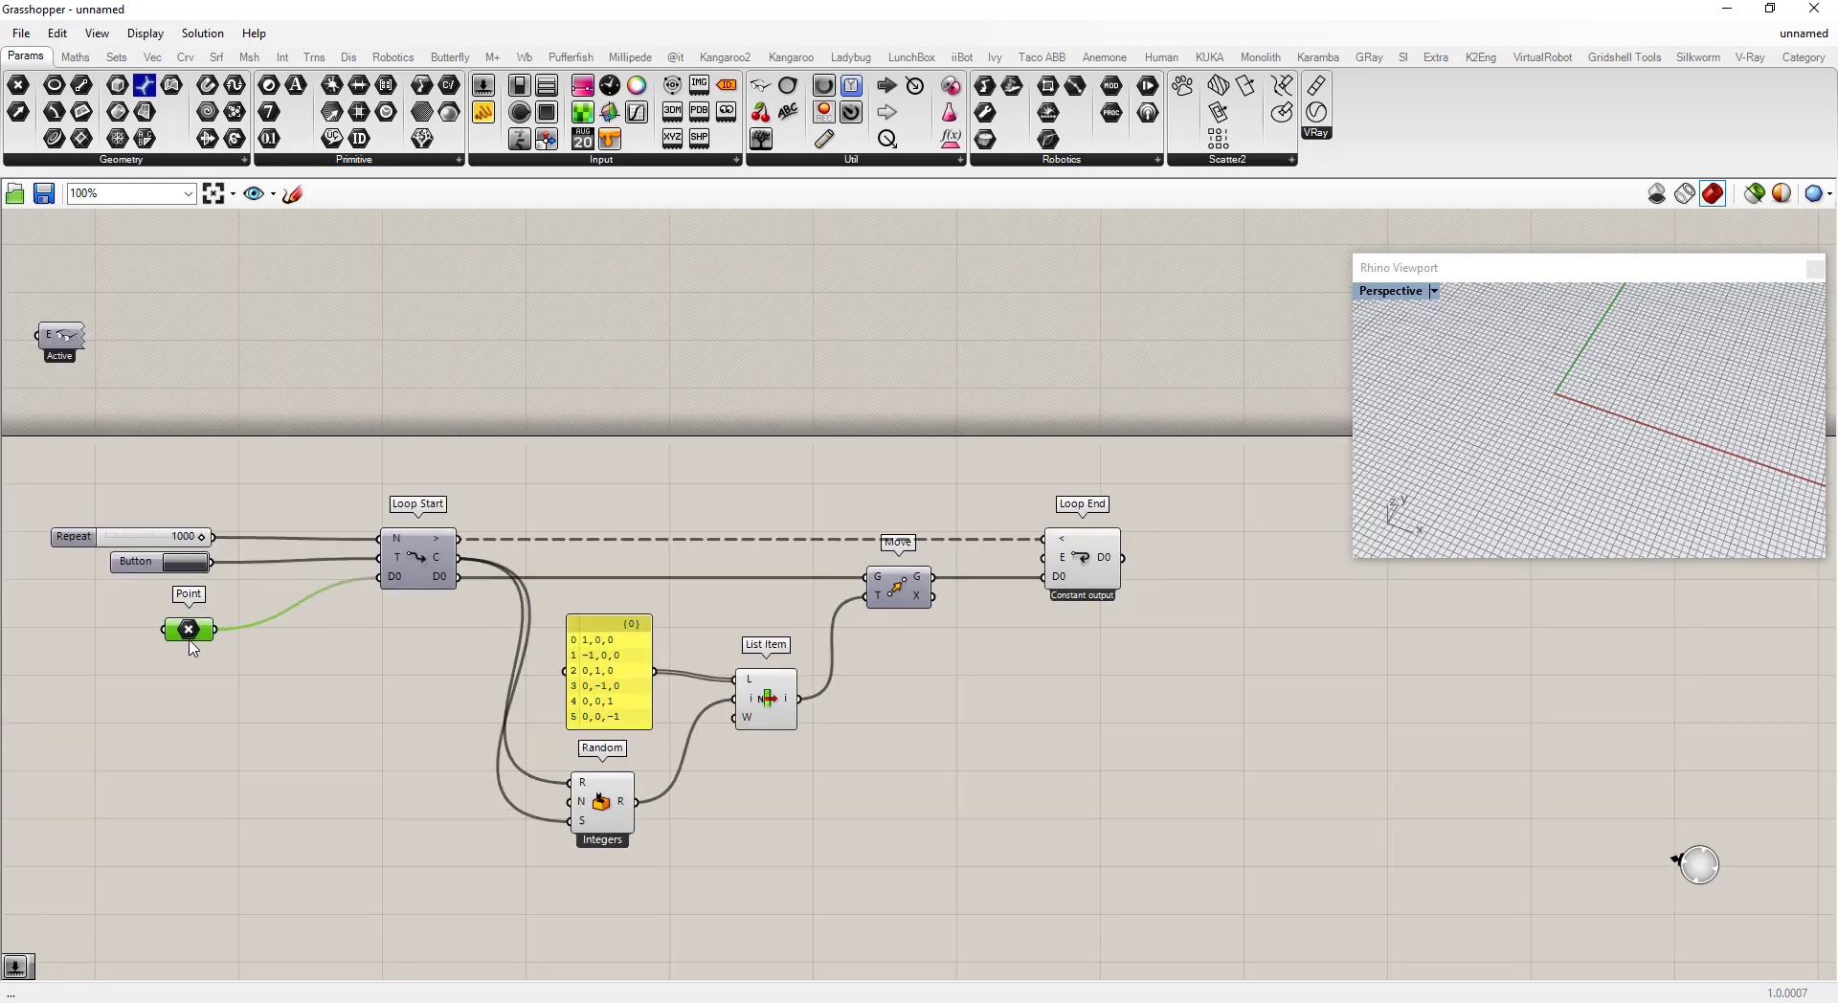
- Enable Record data on the Loop End component
scroll(1082, 574, up, 3)
right_click(1088, 557)
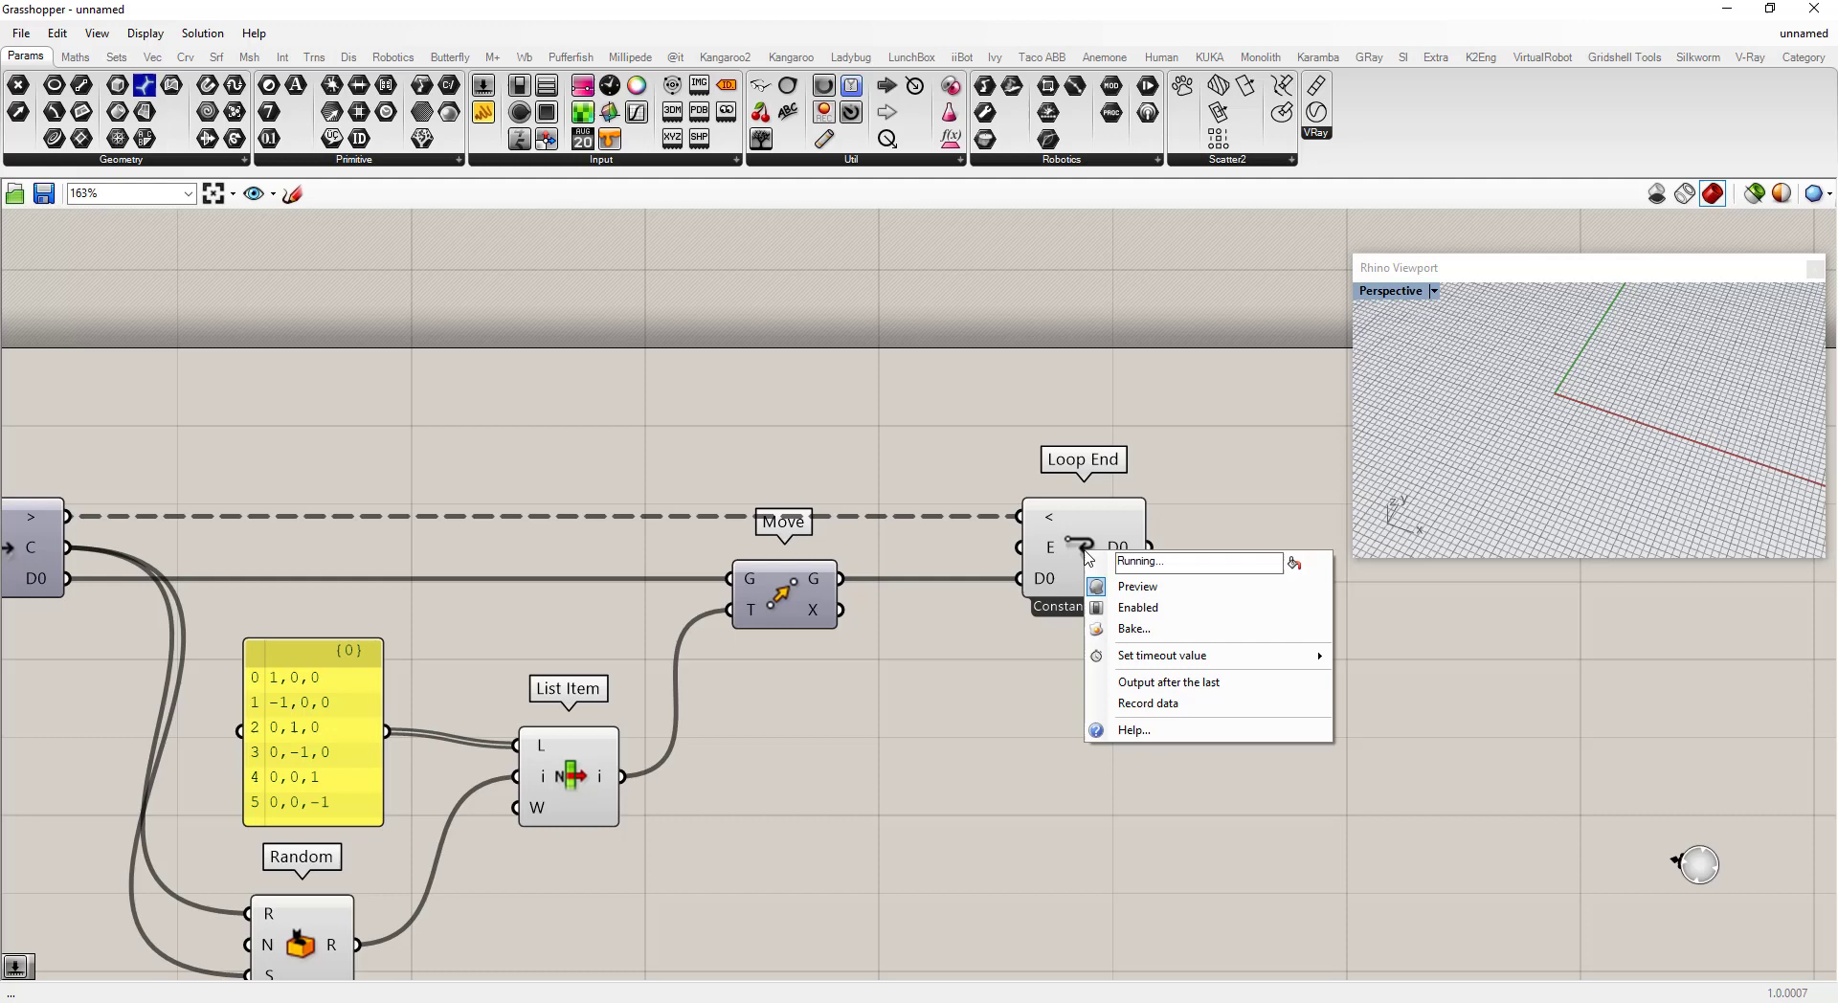
click(1116, 705)
scroll(999, 727, down, 5)
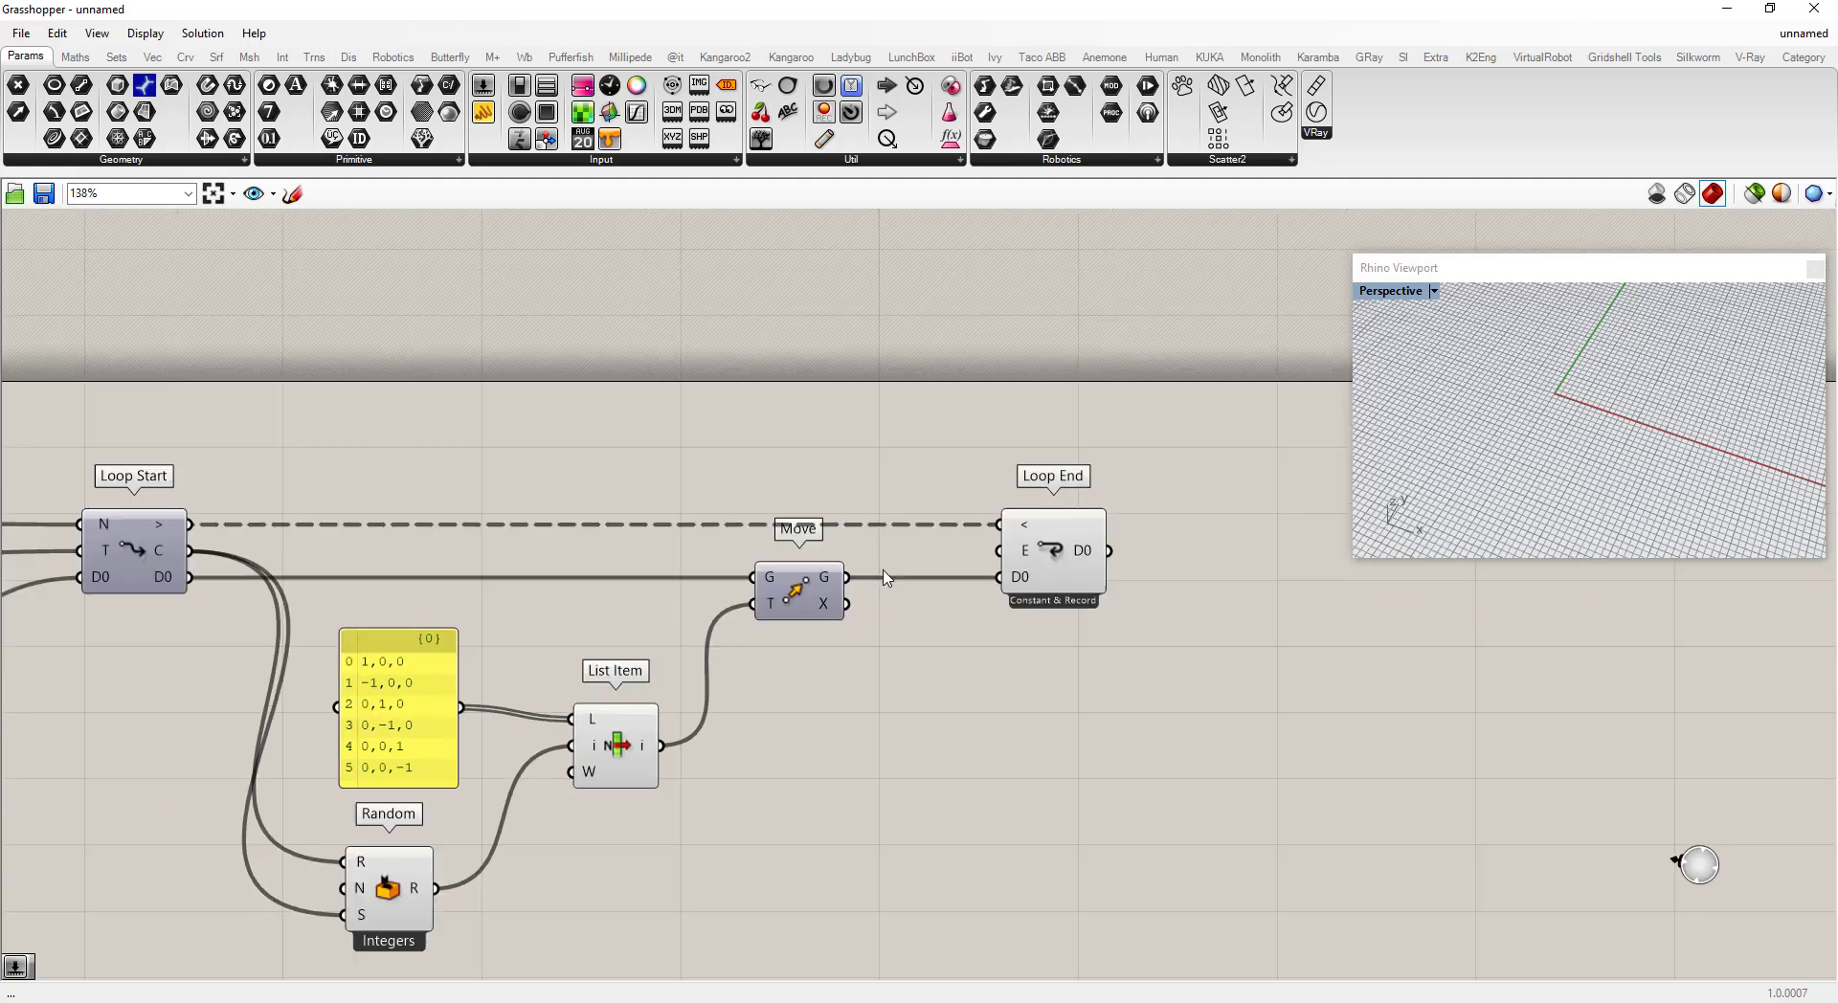
- Turn off the preview of the components inside the loop: Move, List Item and Random
drag(895, 780, 640, 524)
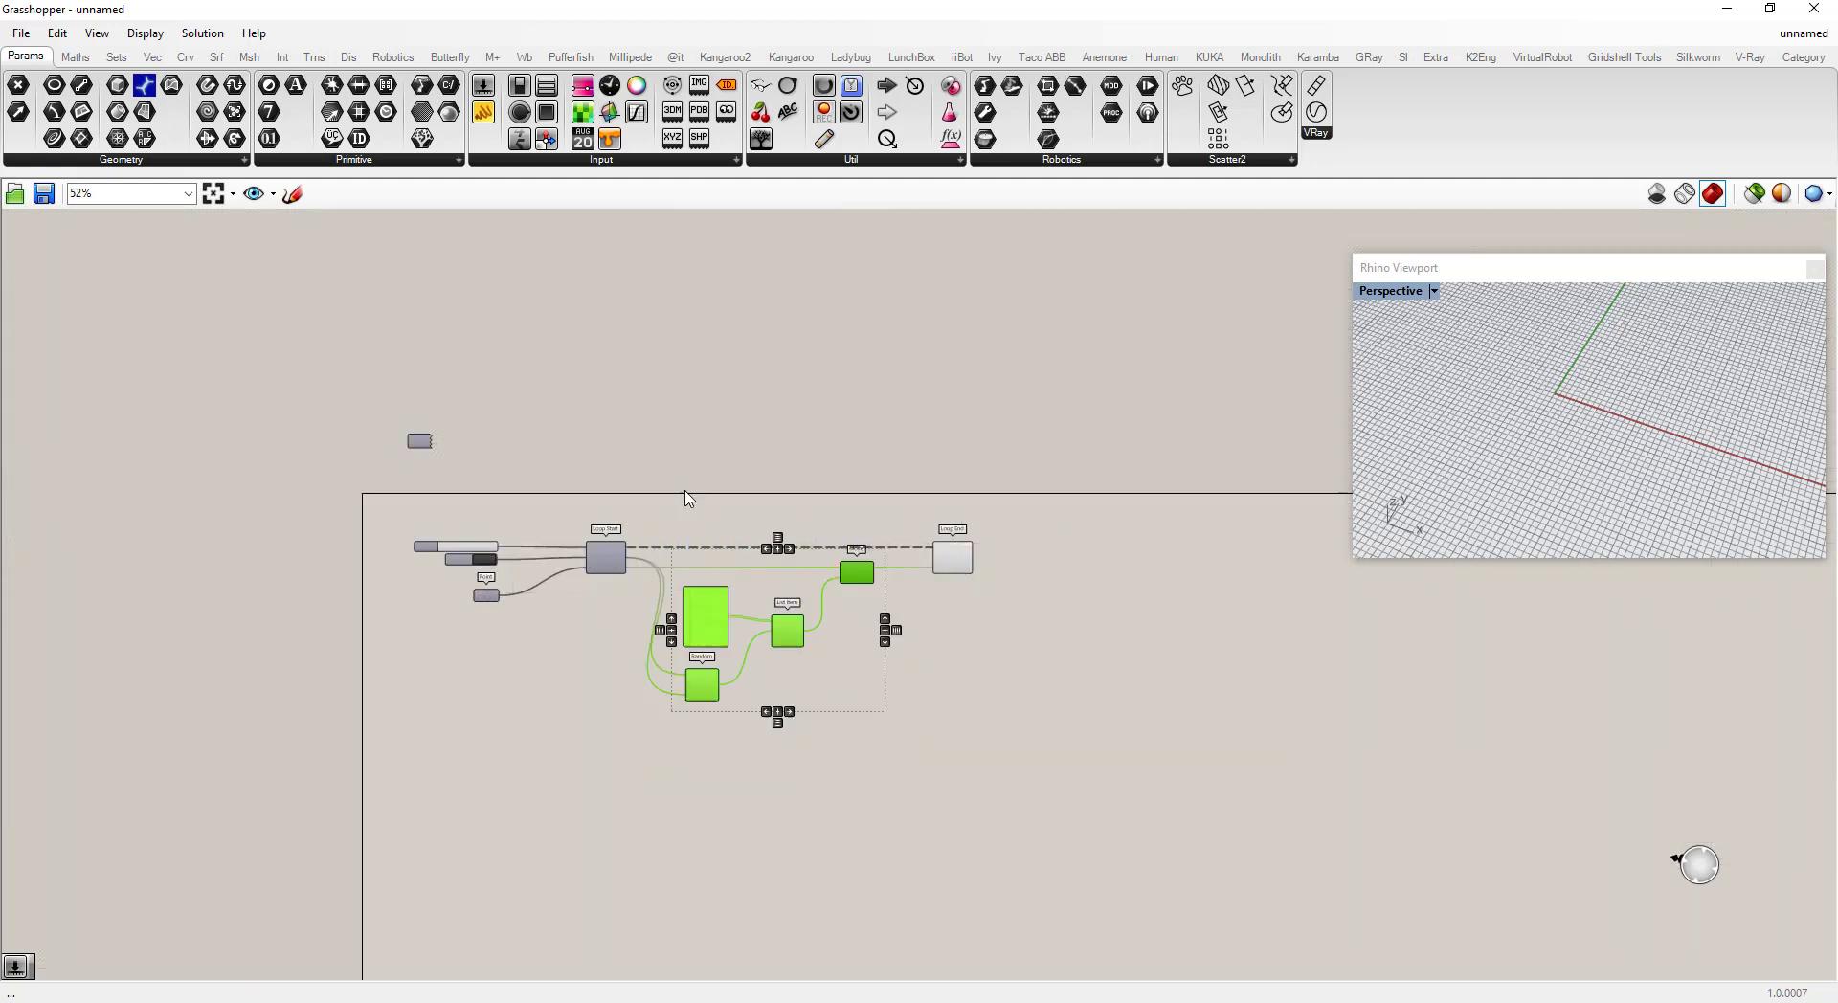
right_click(694, 486)
click(1035, 697)
click(1034, 697)
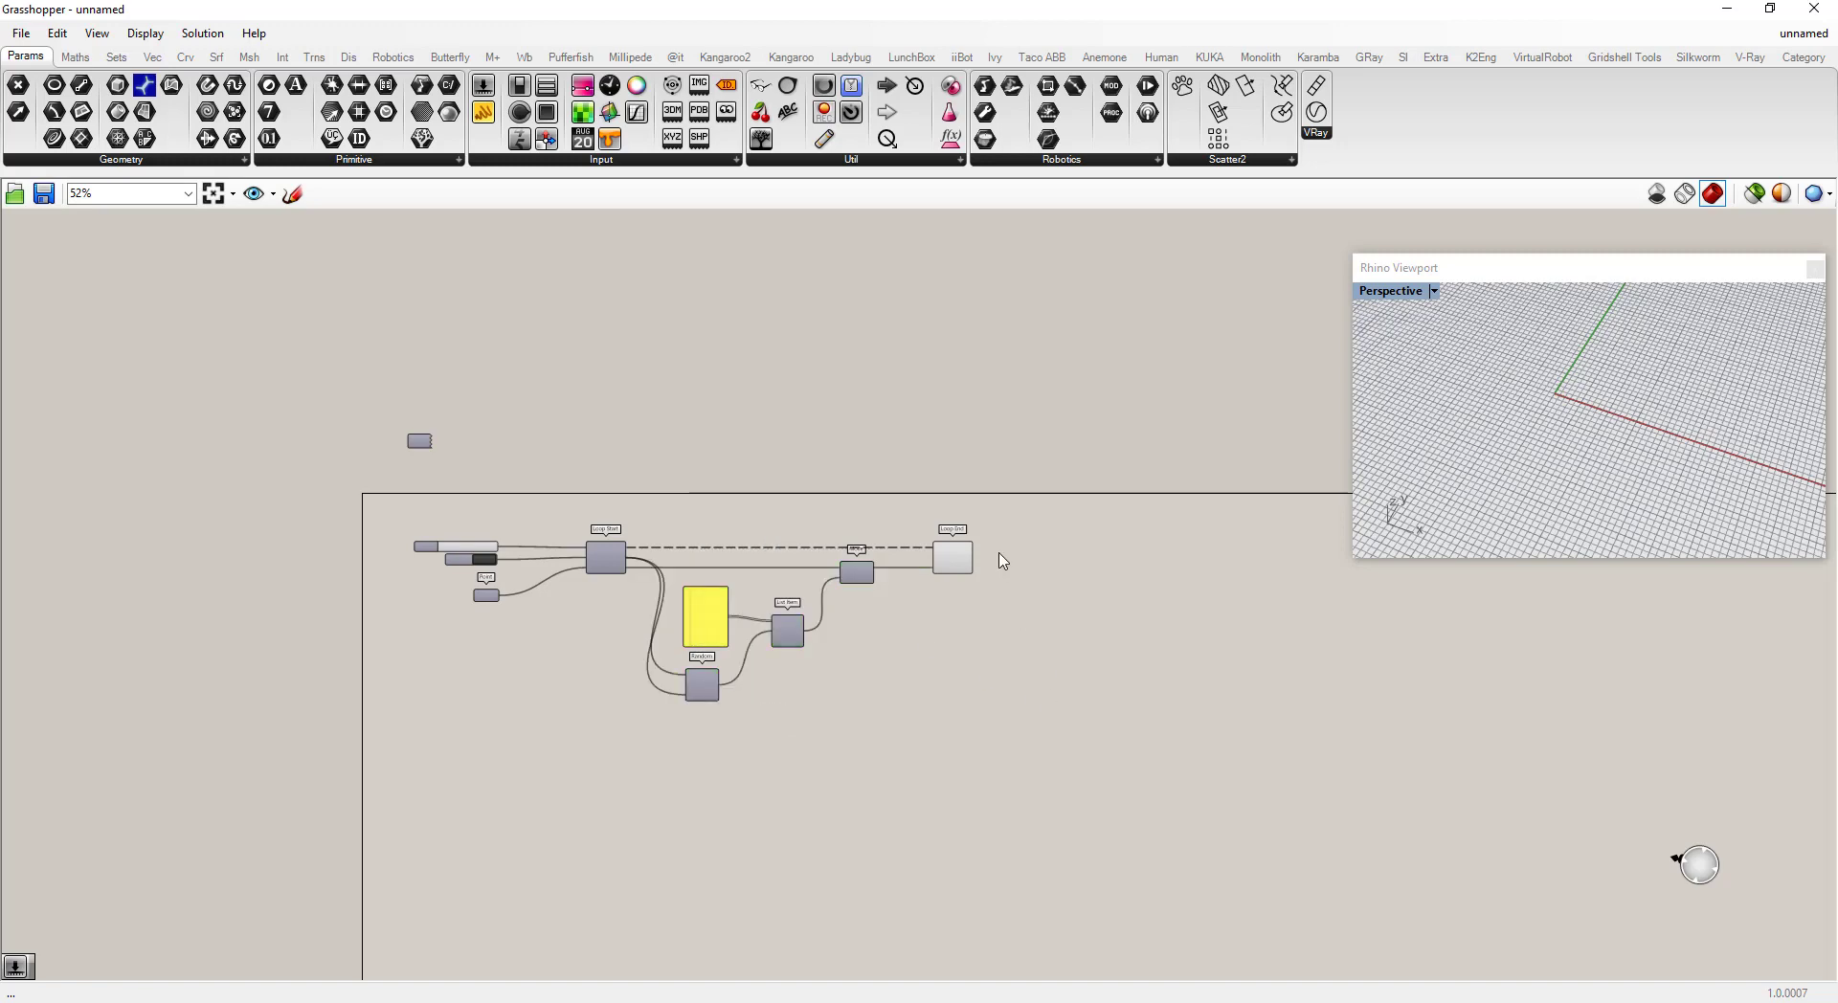
- Add a PolyLine component beside Loop End
scroll(978, 579, up, 4)
mouse_move(926, 565)
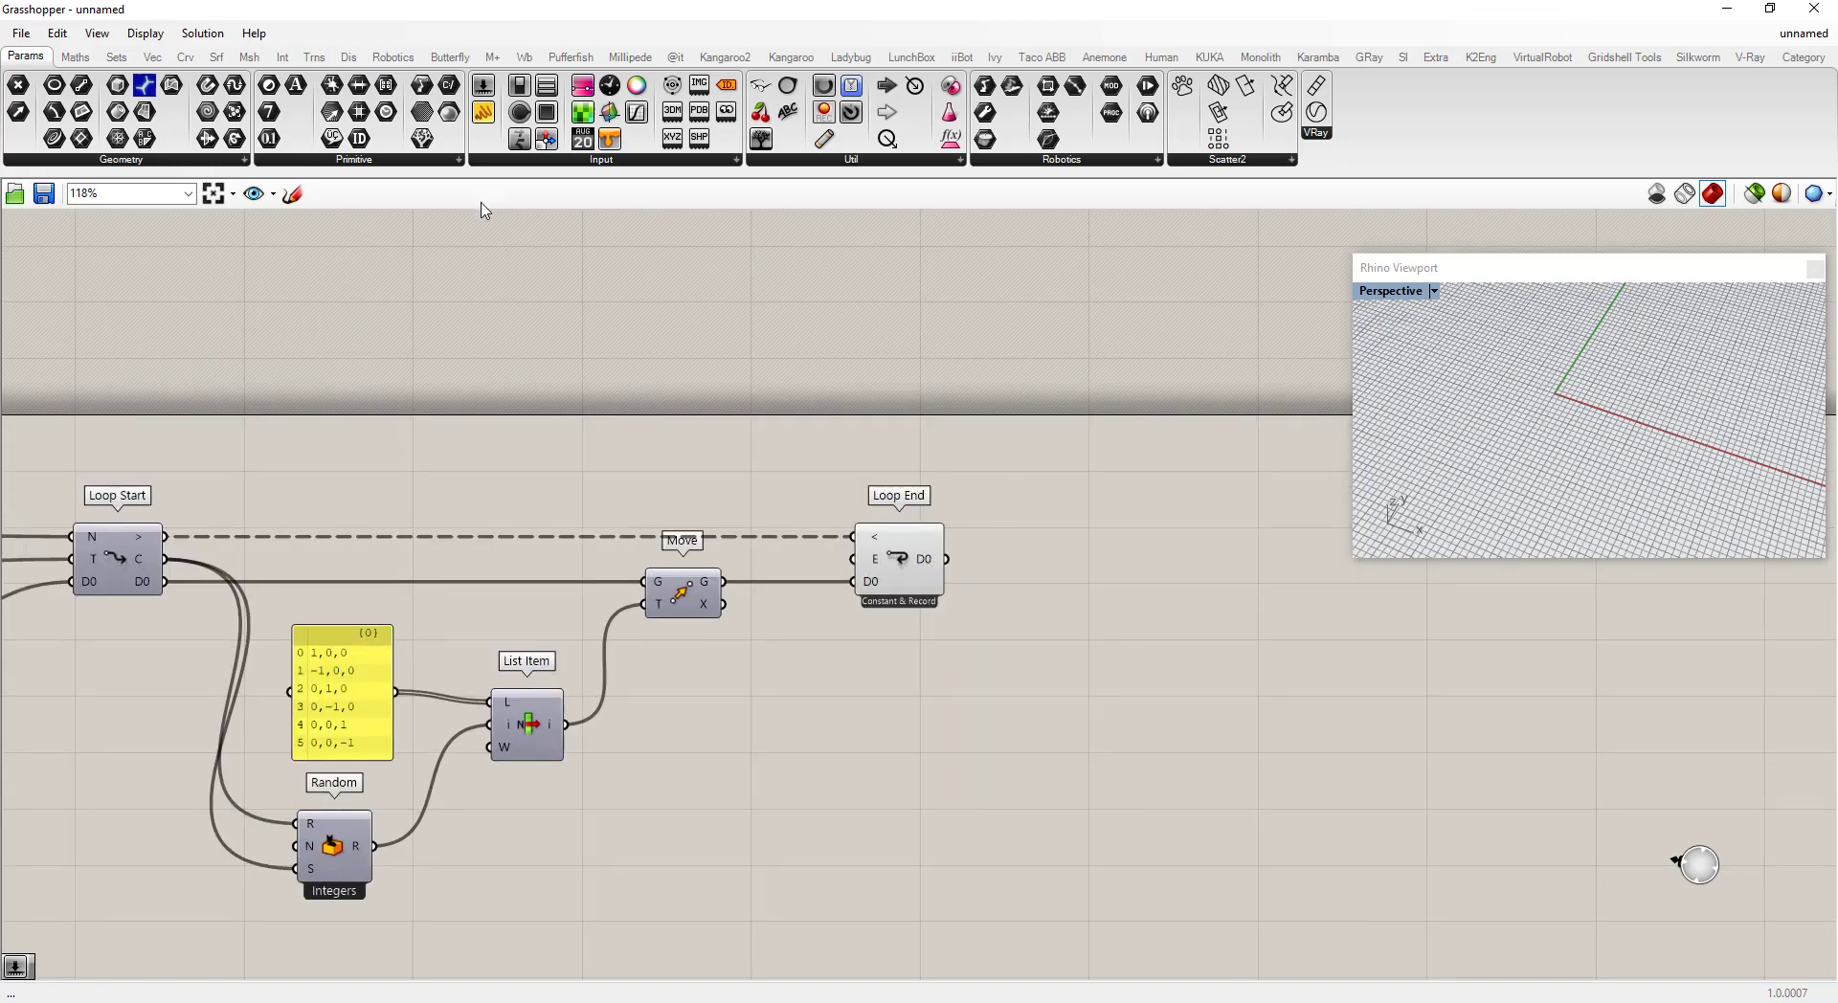
double_click(1051, 554)
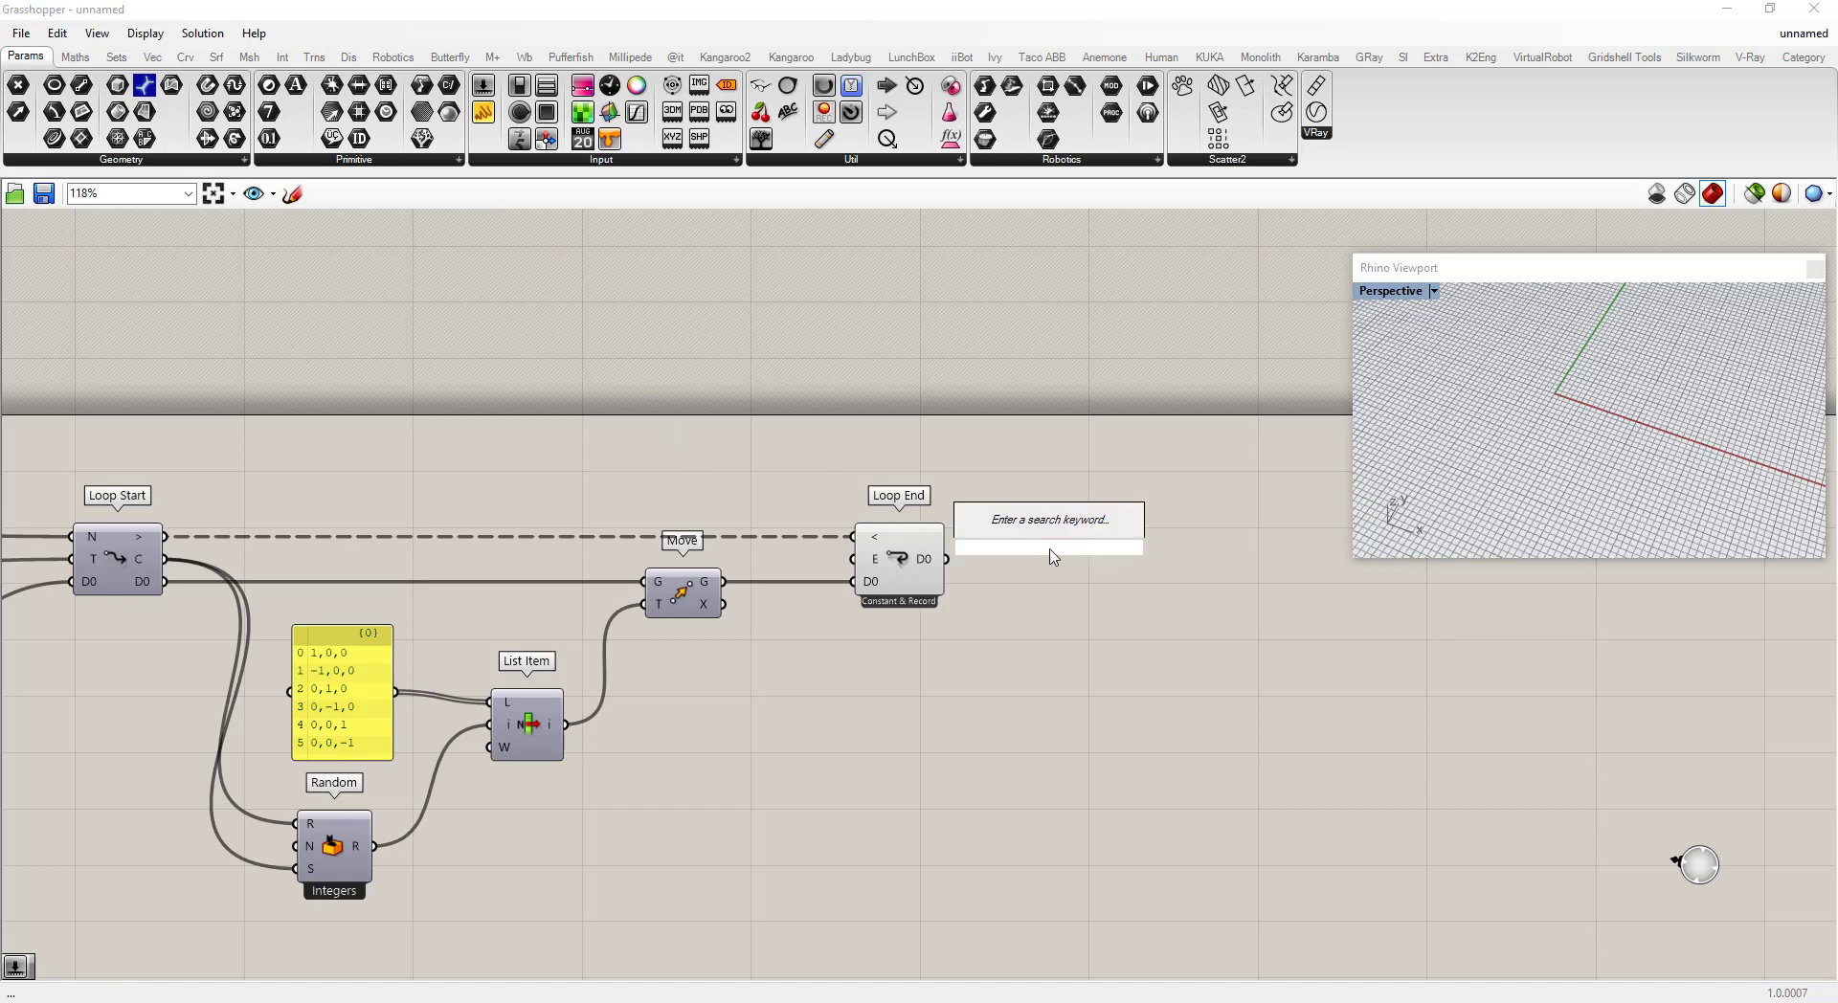
text(poly)
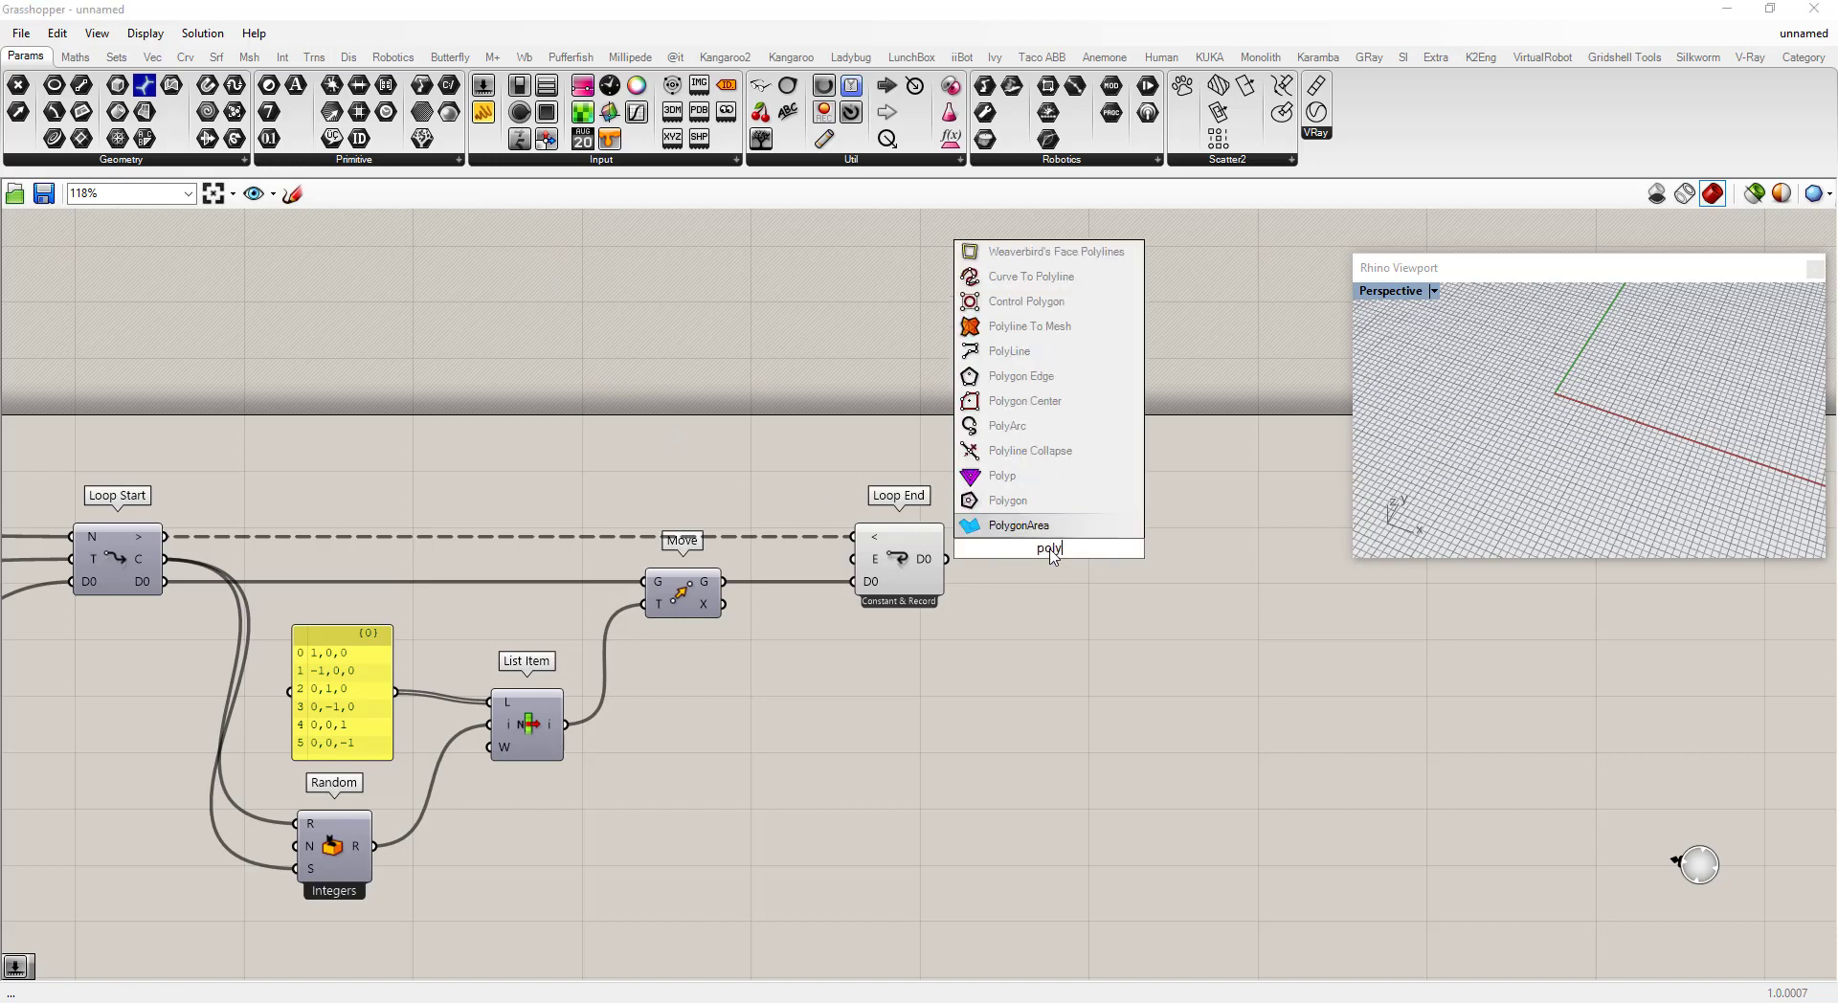
key(Up)
key(Up)
key(Up)
key(Up)
key(Up)
key(Up)
key(Up)
key(Return)
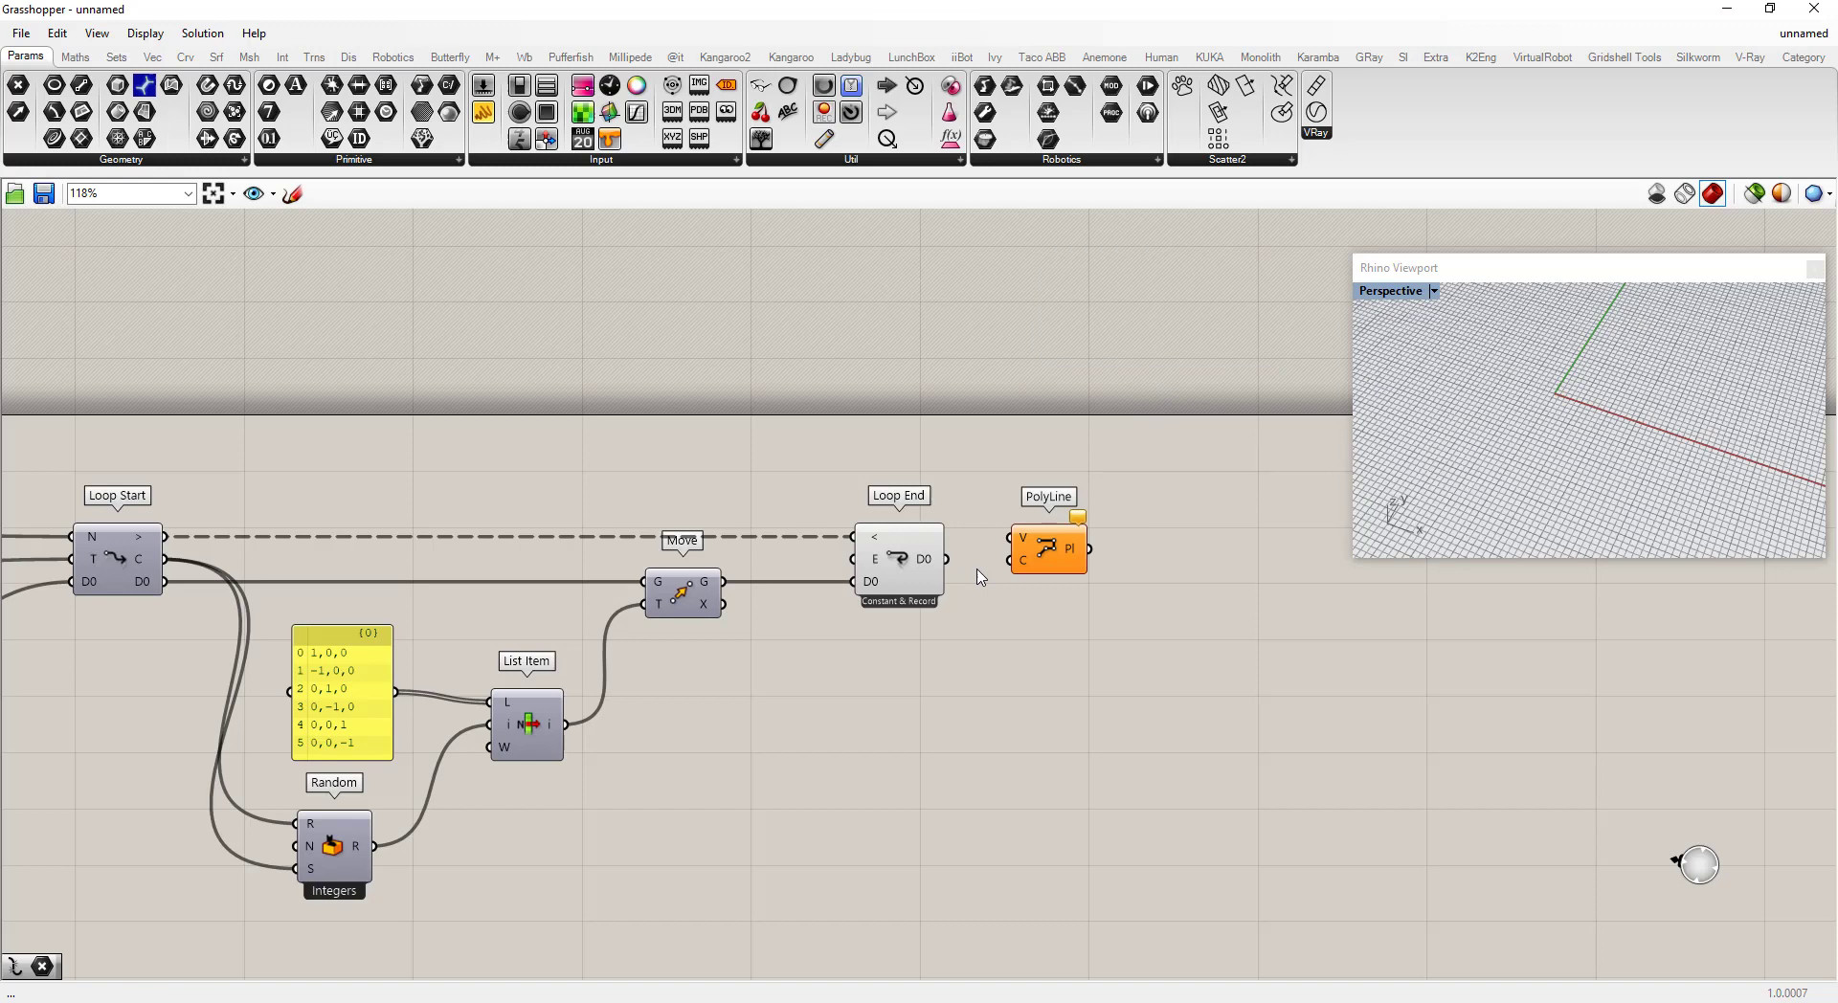
- Connect Loop End's D0 output to the V input of PolyLine and move PolyLine slightly farther from Loop End
drag(946, 559, 1013, 538)
drag(1046, 562, 1099, 585)
scroll(1099, 584, down, 2)
scroll(1099, 581, up, 1)
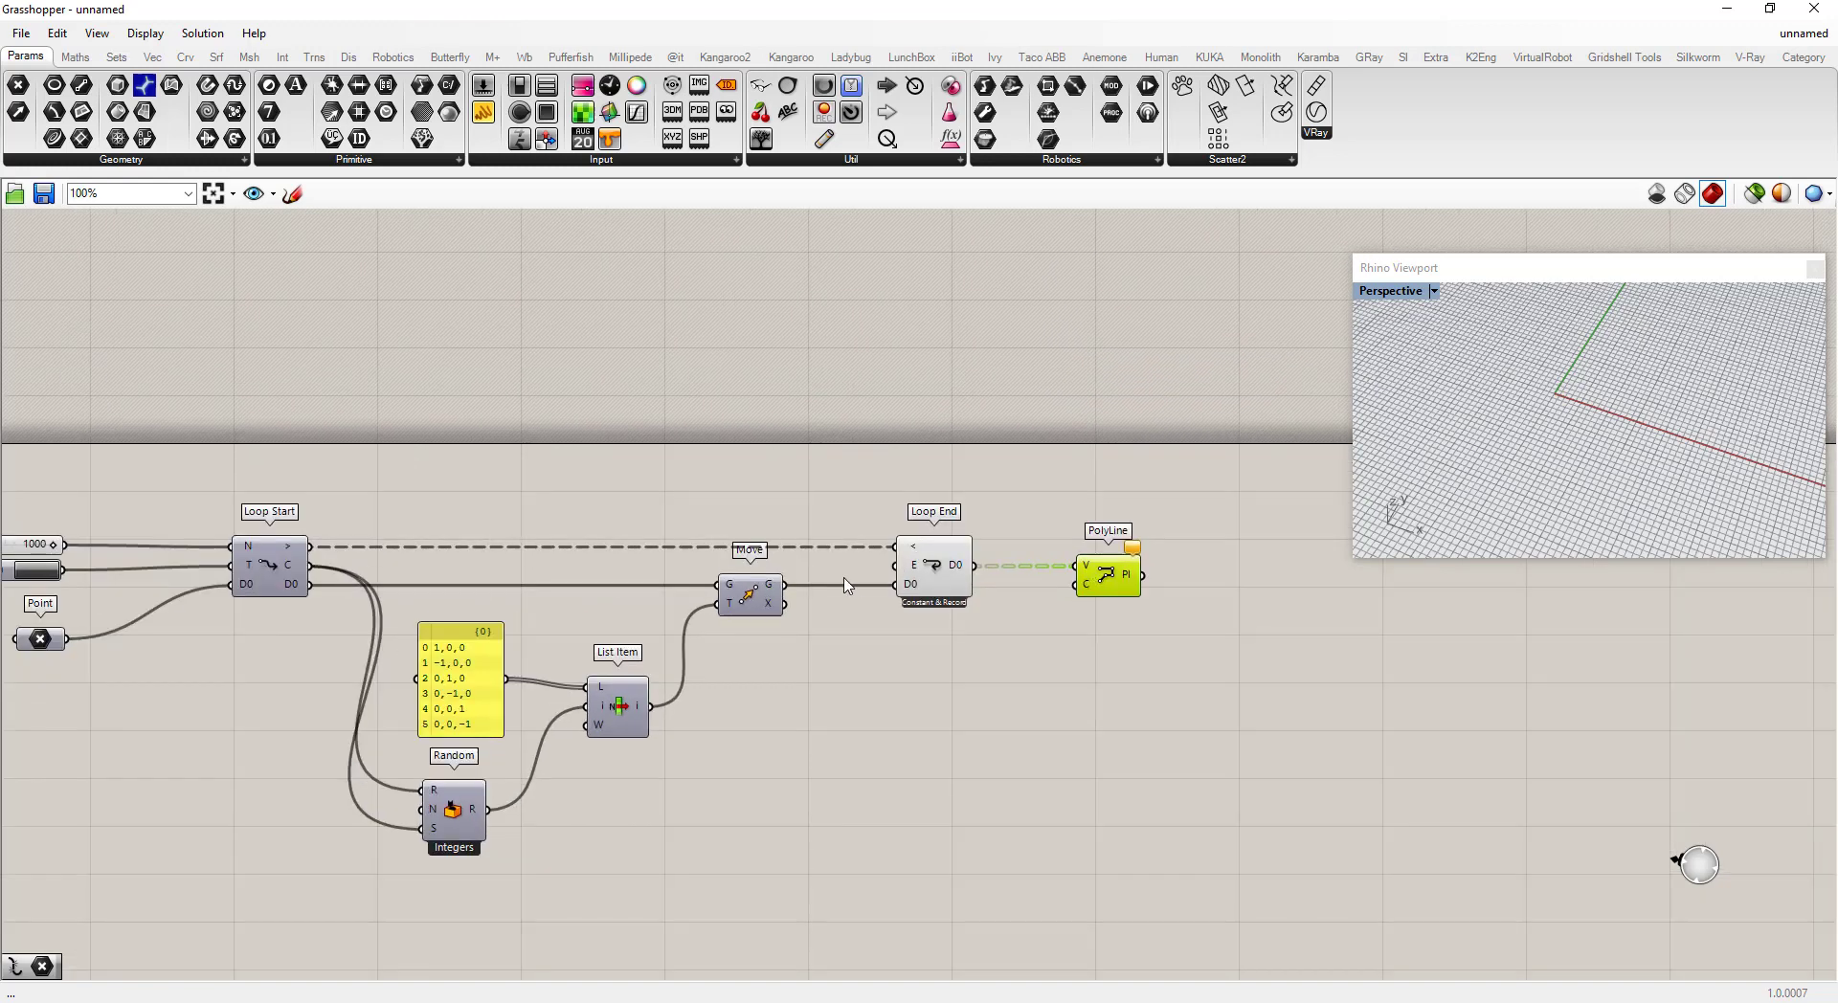
- Flatten the V input of PolyLine so the recorded points form one list
right_click(1089, 573)
click(962, 649)
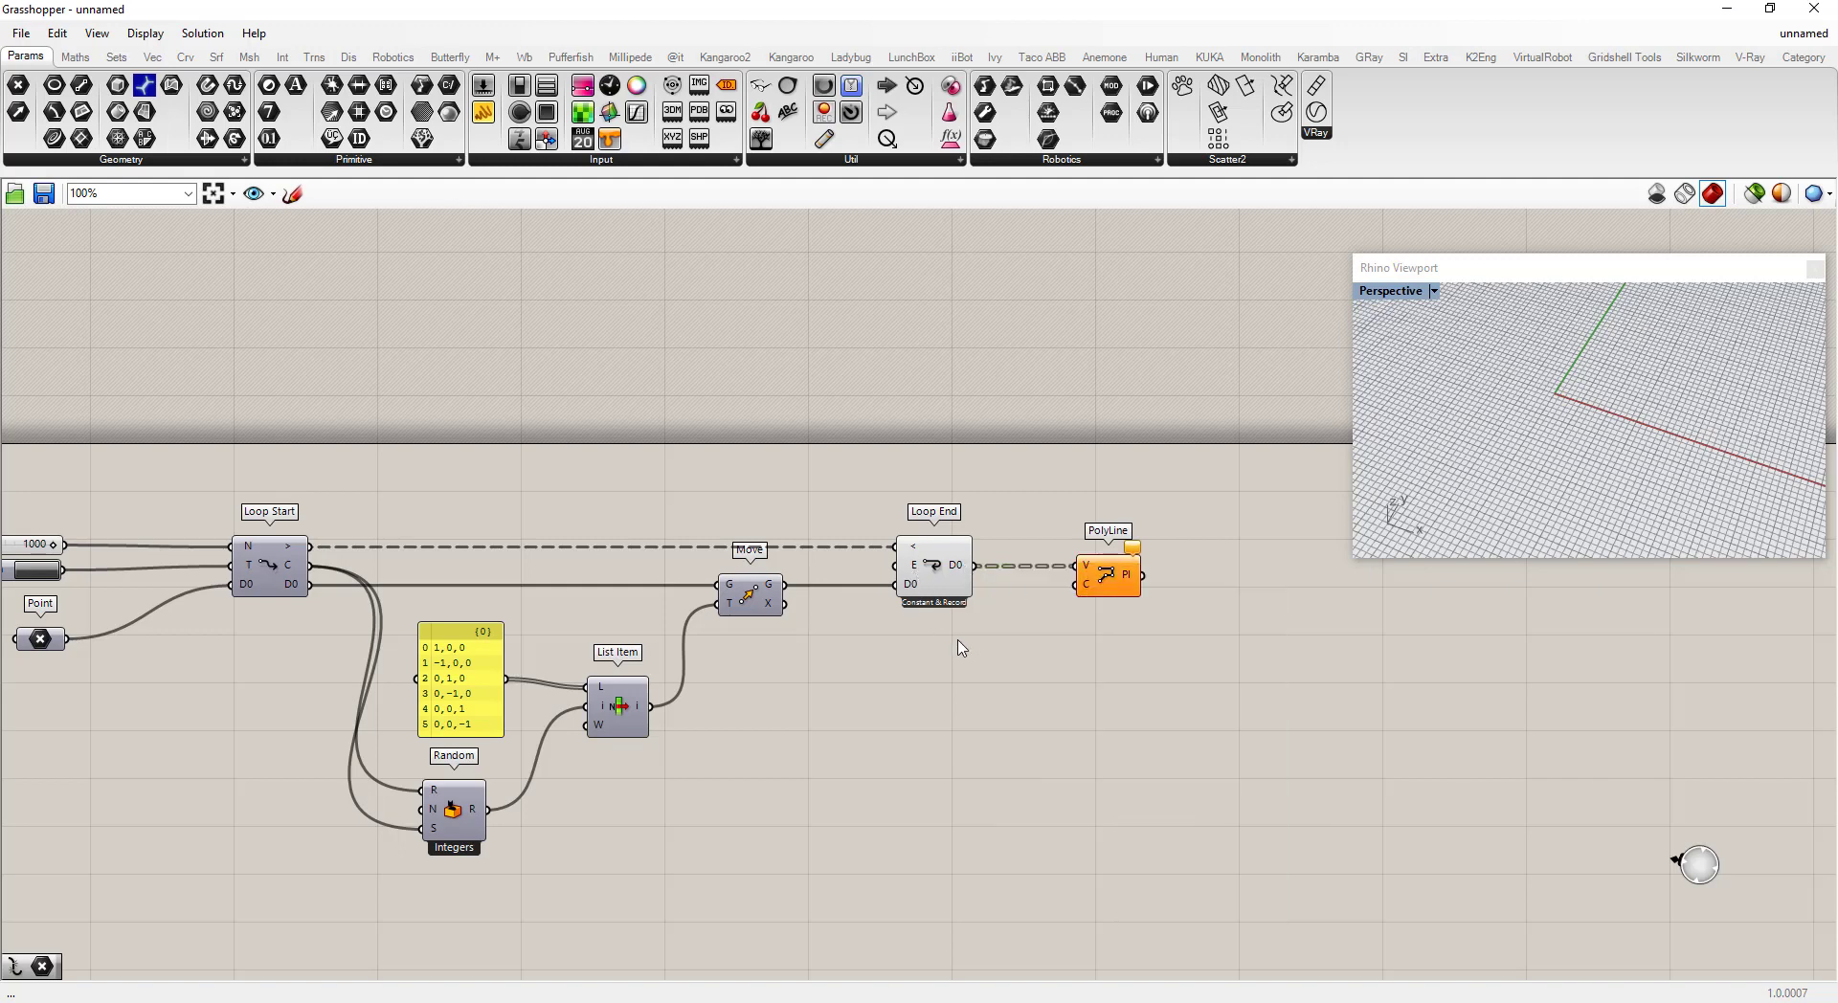
mouse_move(961, 572)
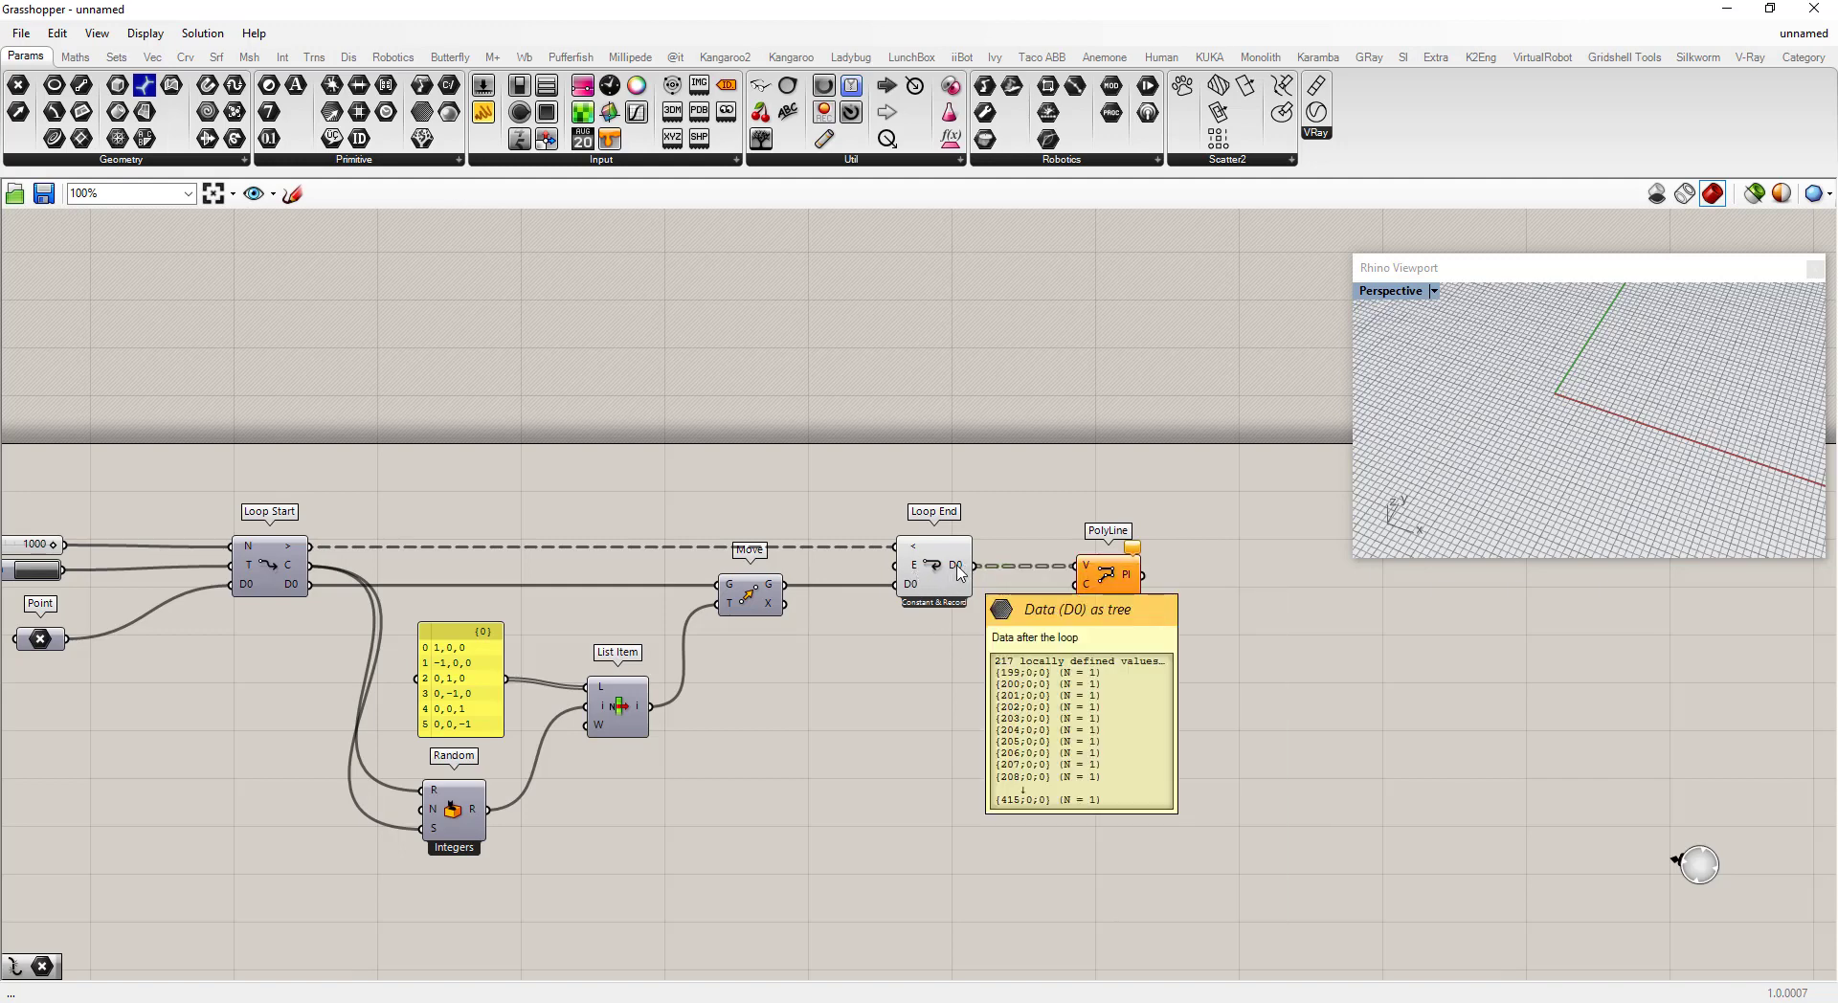
right_click(1088, 572)
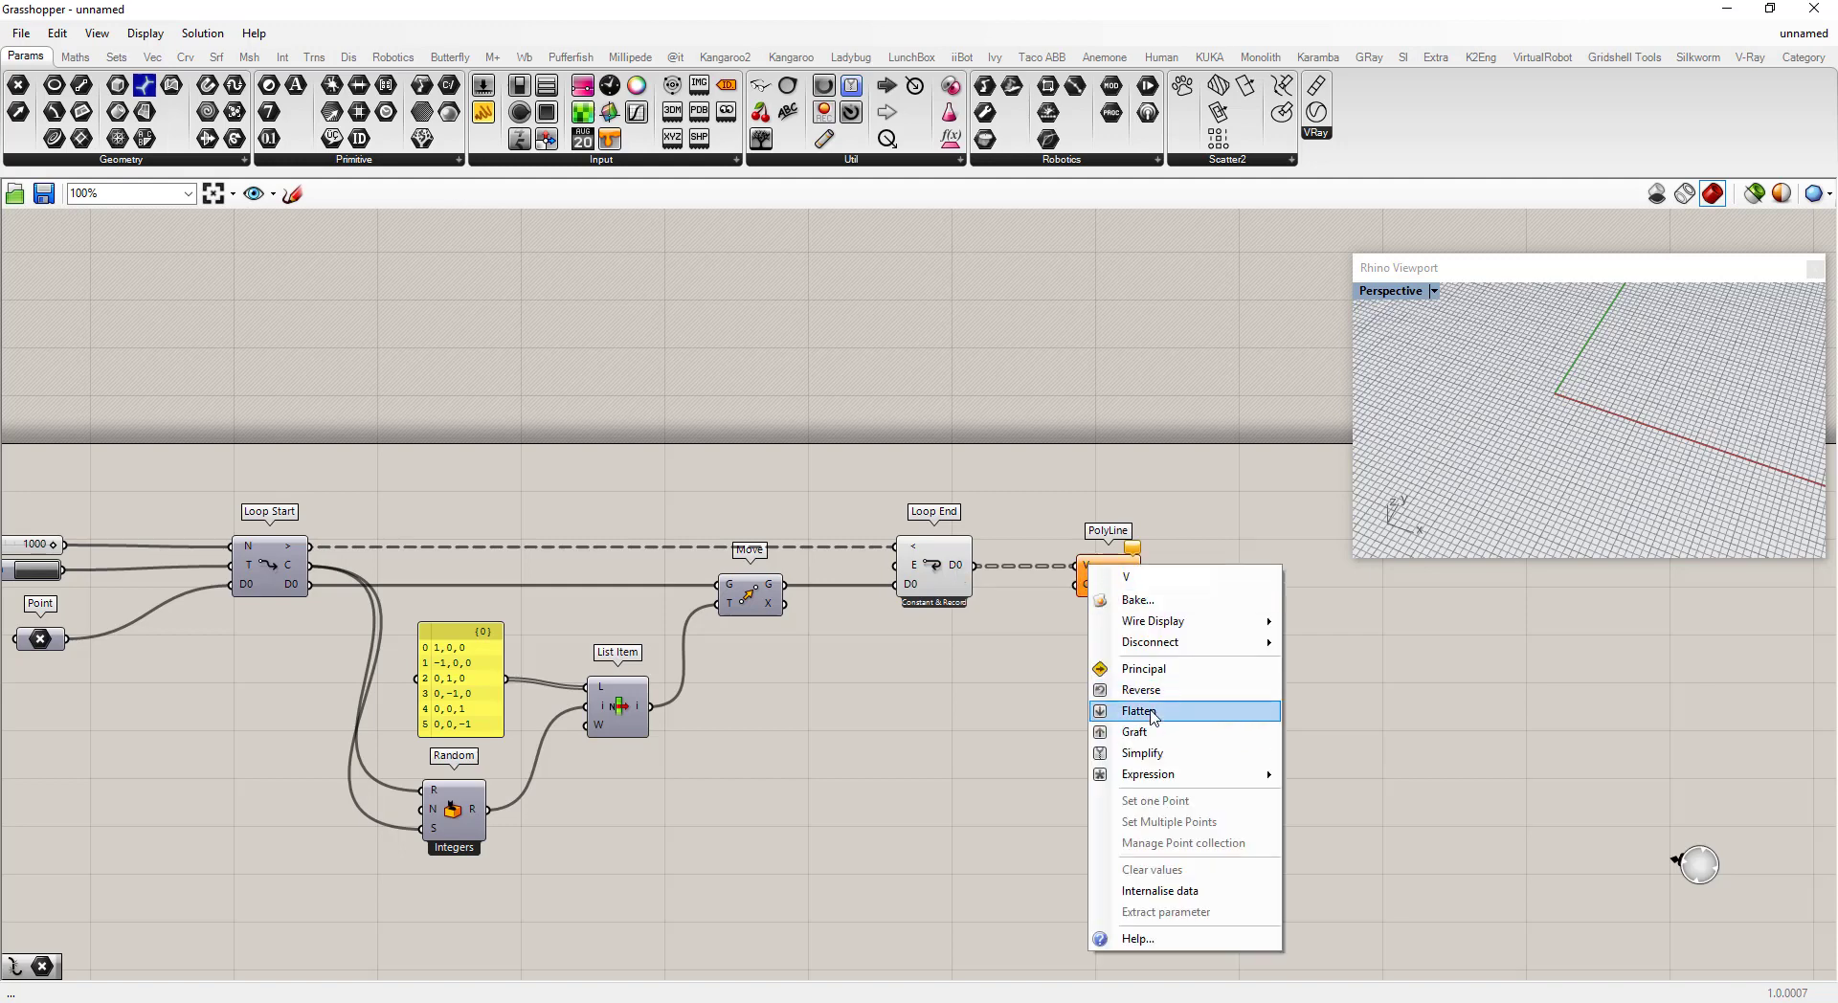
click(1139, 714)
mouse_move(1089, 570)
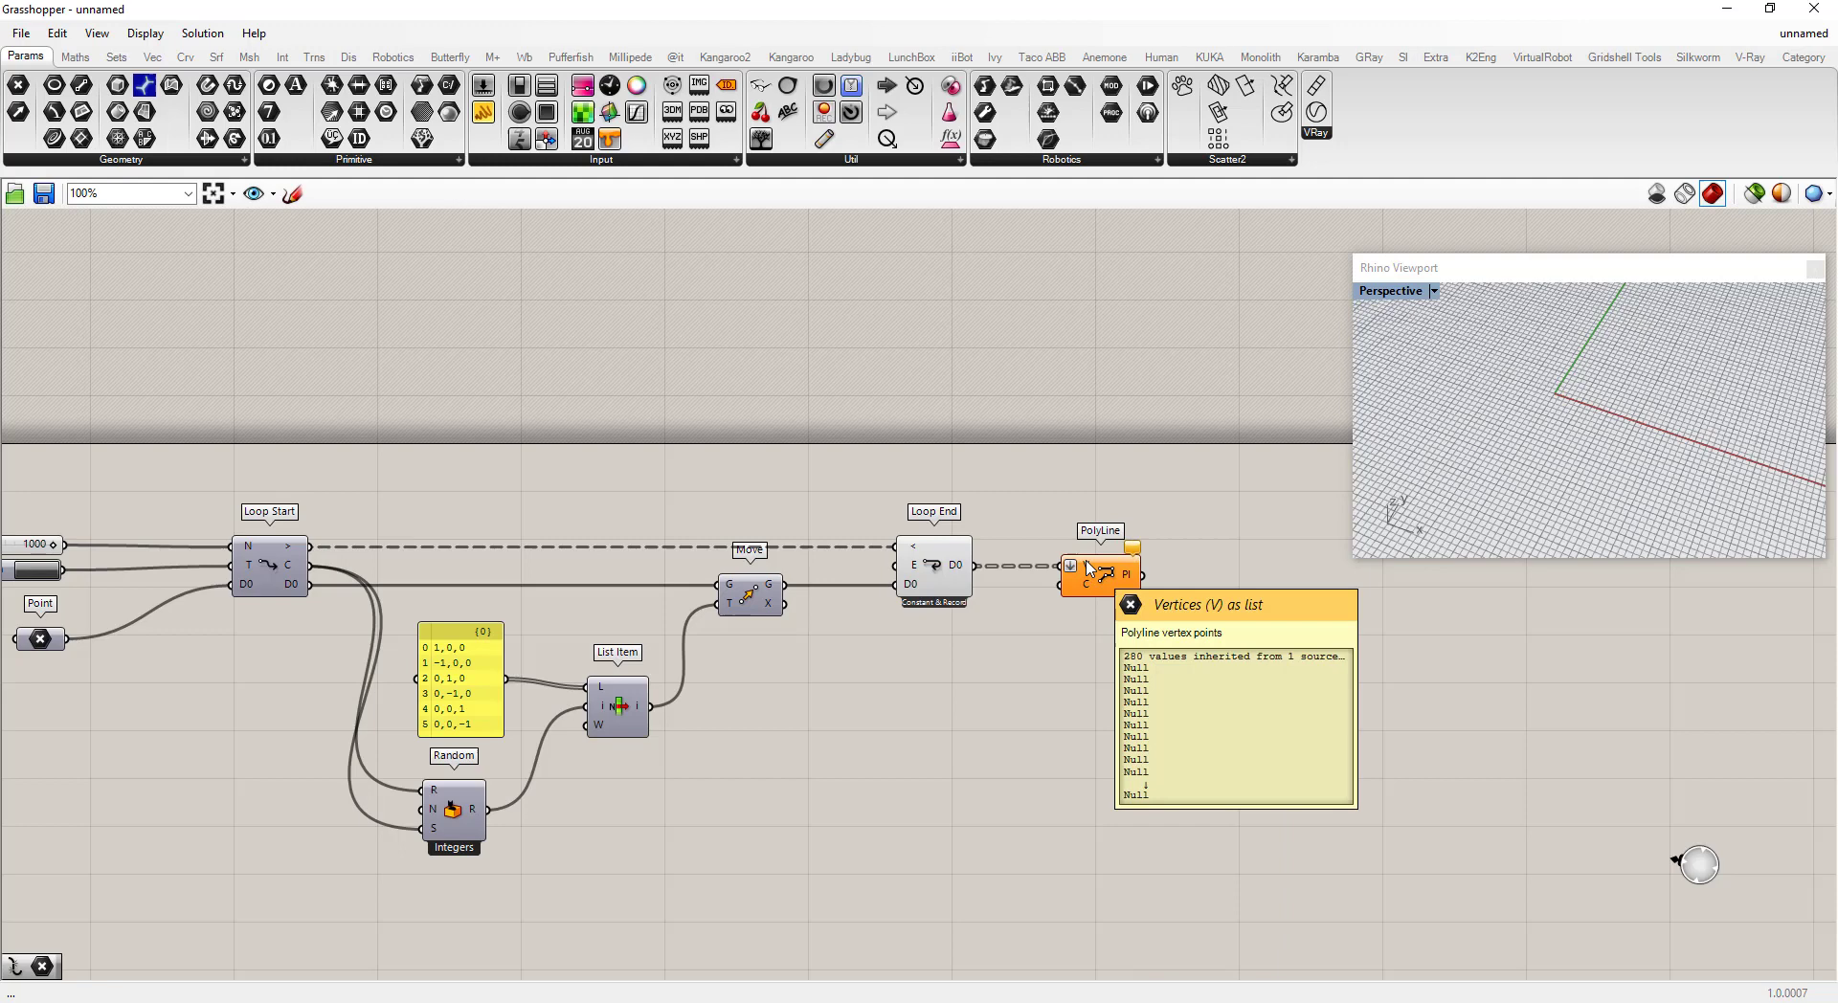
- Trigger the loop with the Button and bring the generated geometry into closer view
scroll(1041, 710, down, 3)
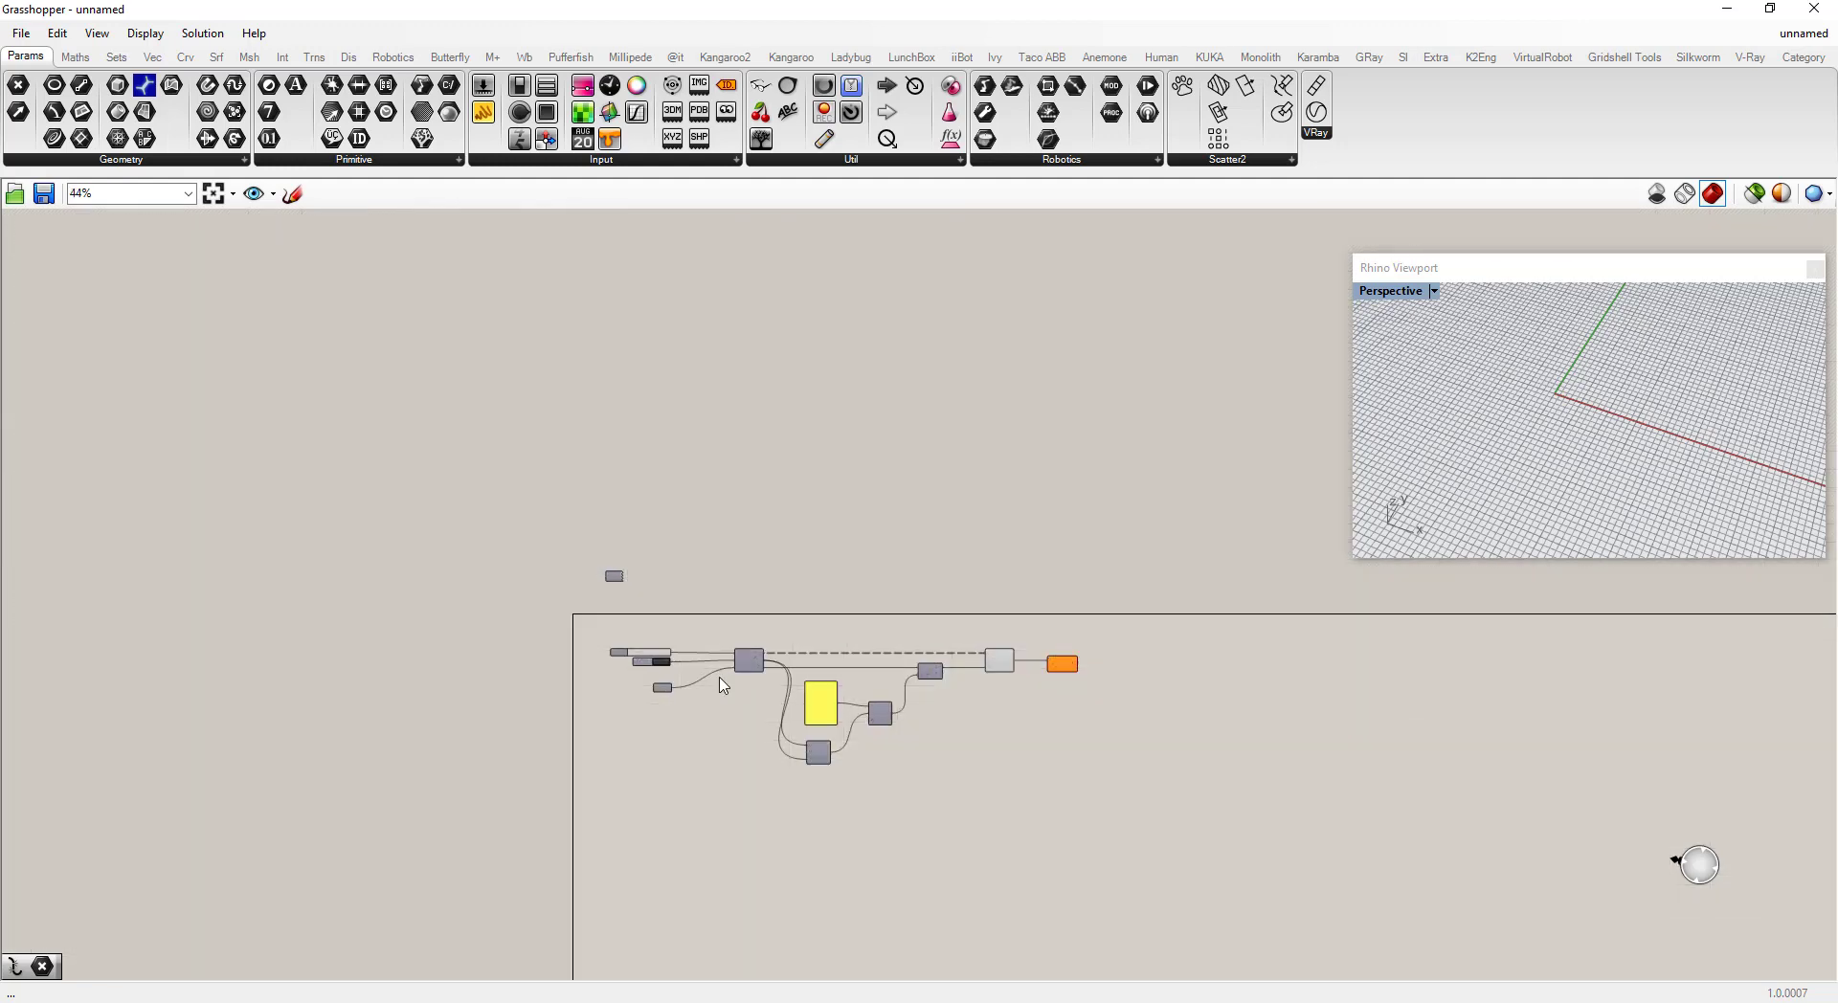
click(628, 652)
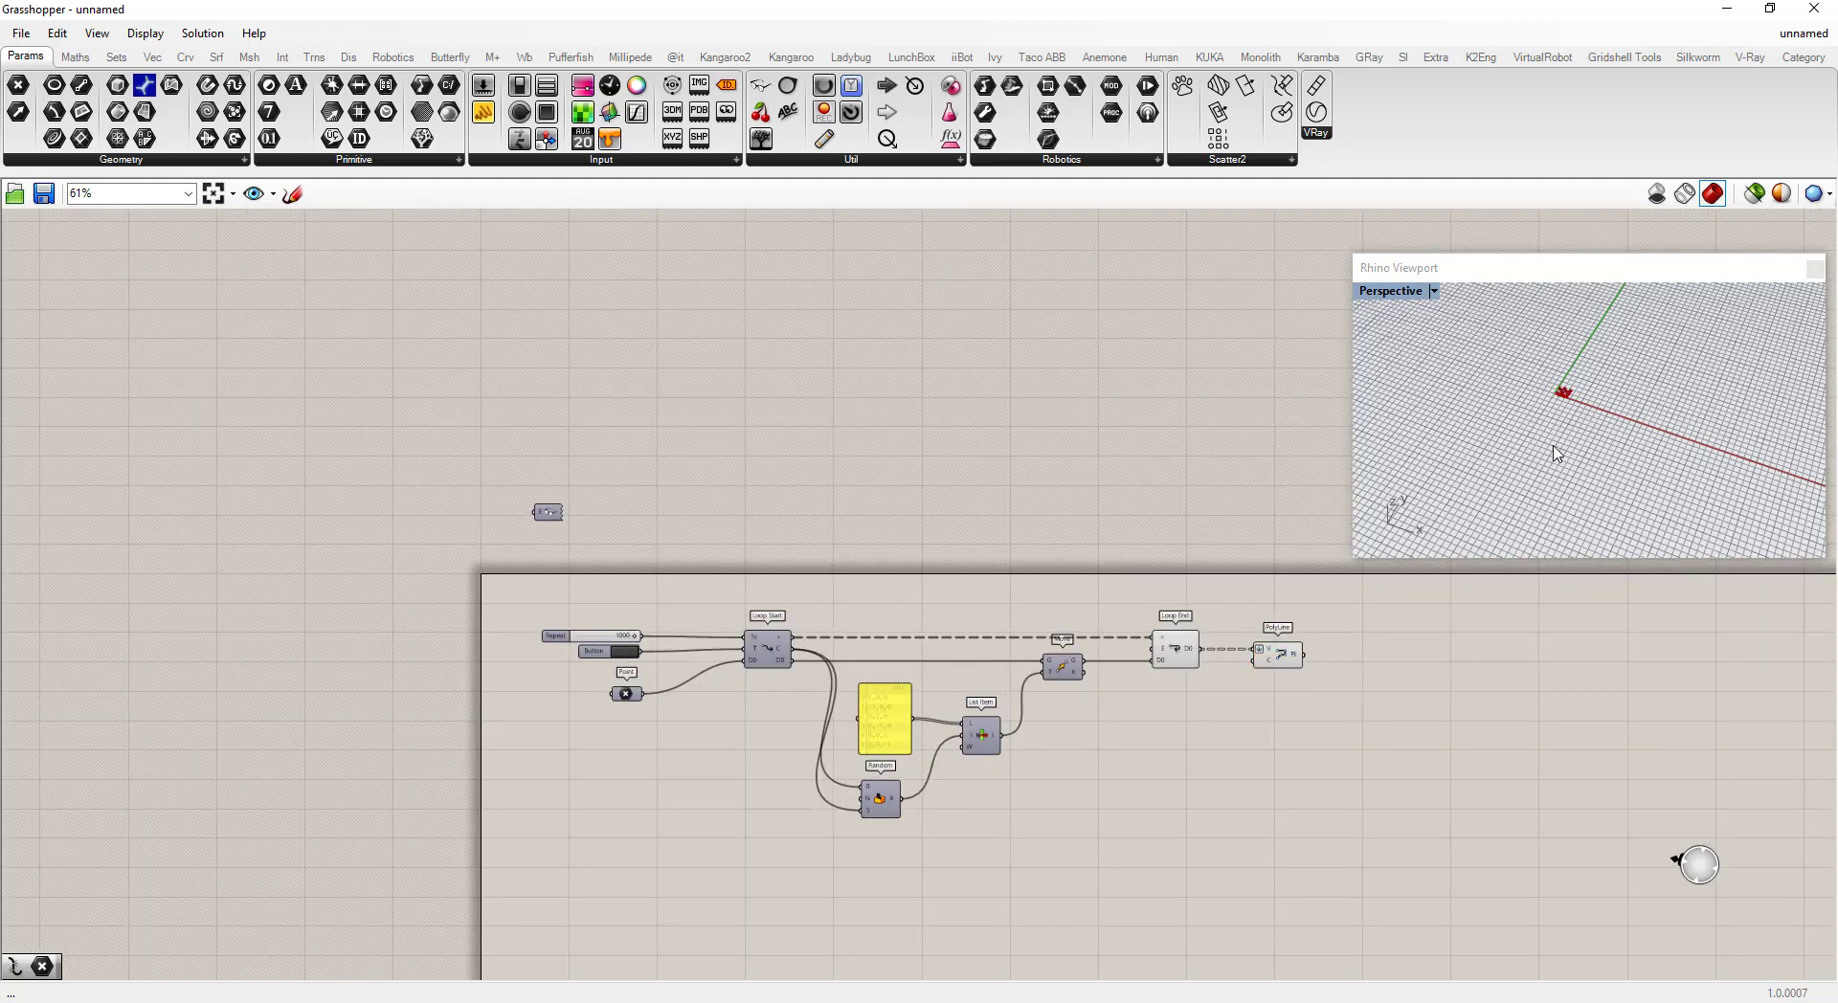
scroll(1592, 371, up, 3)
right_drag(1543, 412, 1546, 368)
- Turn off the preview of Loop End so its recorded points are hidden
click(1176, 651)
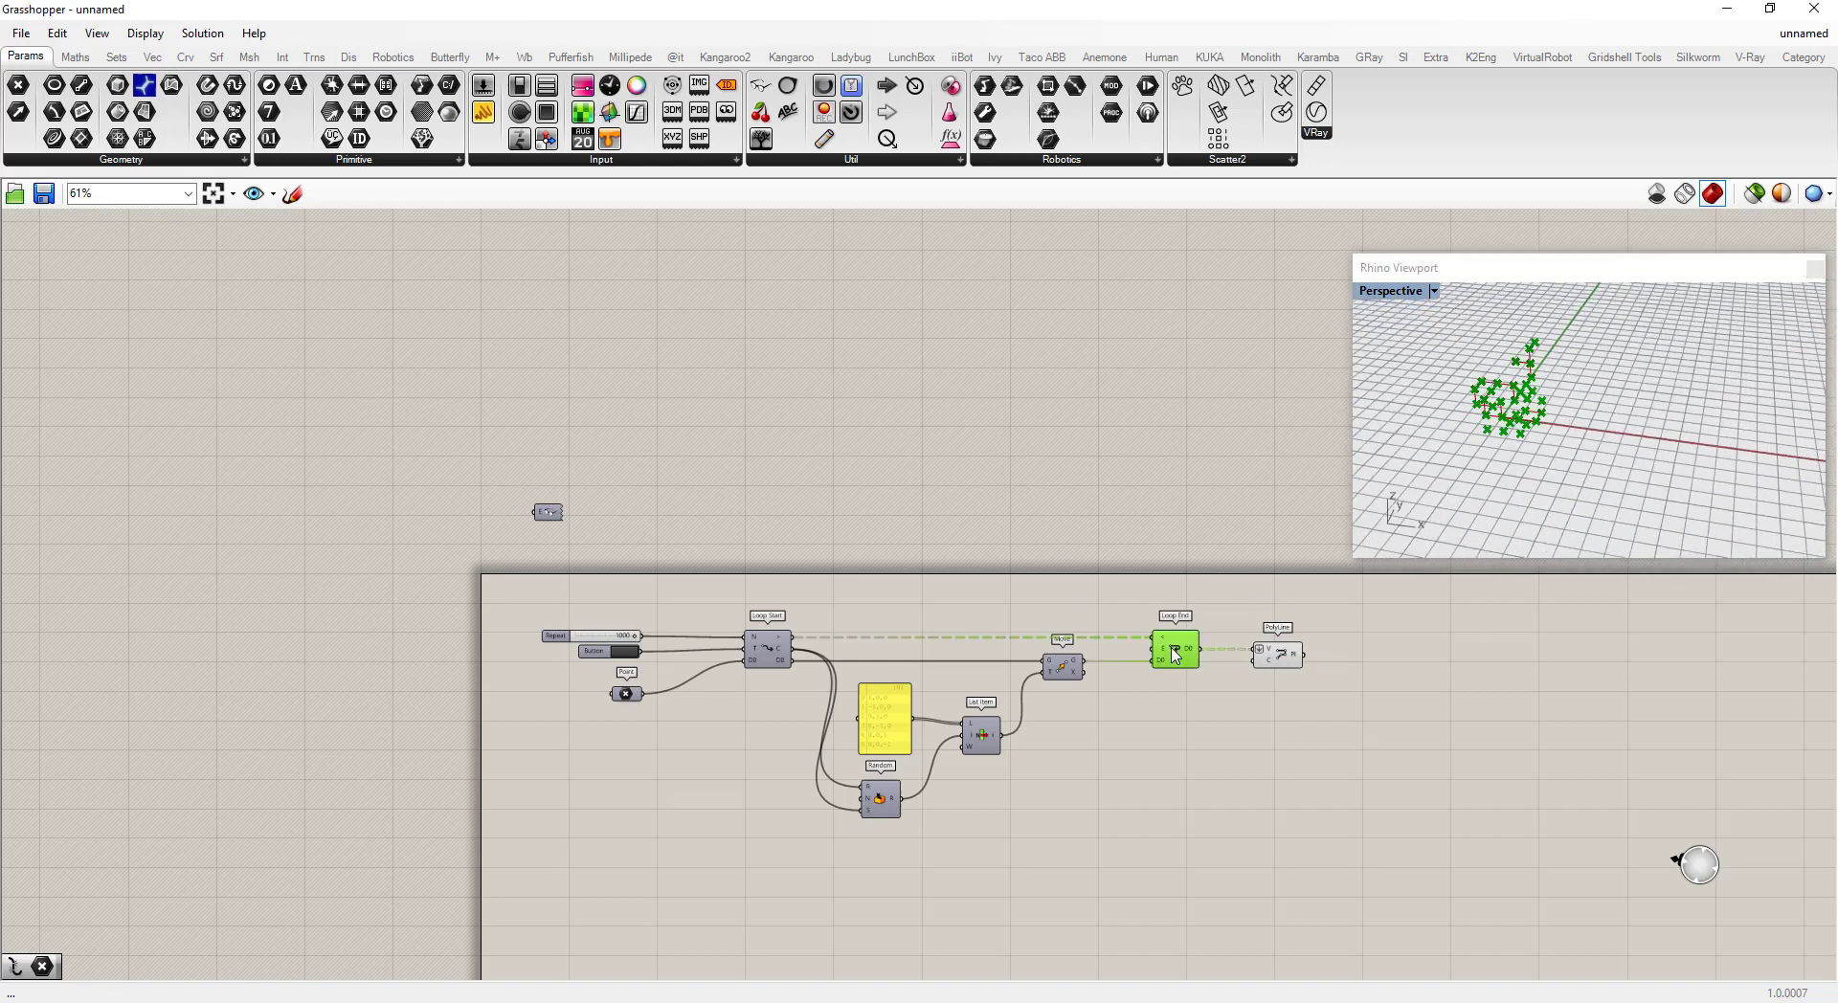
right_click(1175, 651)
click(1224, 686)
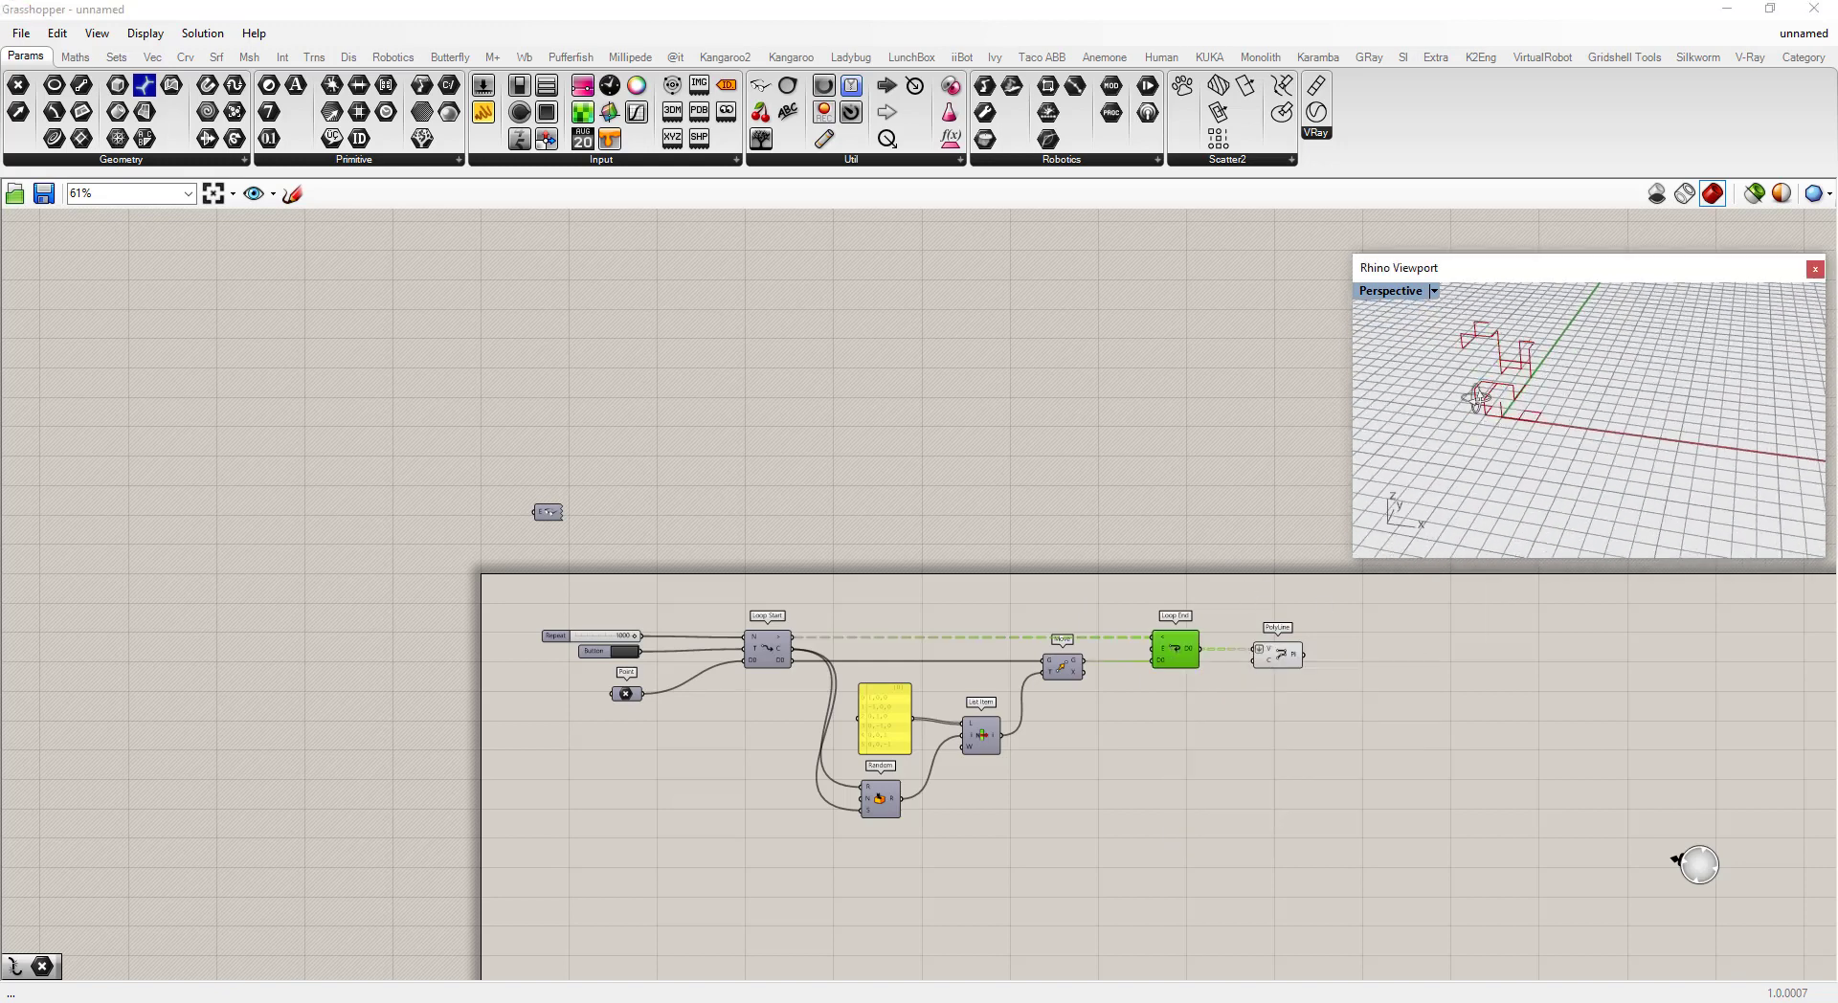
- Examine the growing random-walk polyline from several angles in the Rhino viewport
right_drag(1532, 483, 1503, 409)
scroll(1625, 460, down, 2)
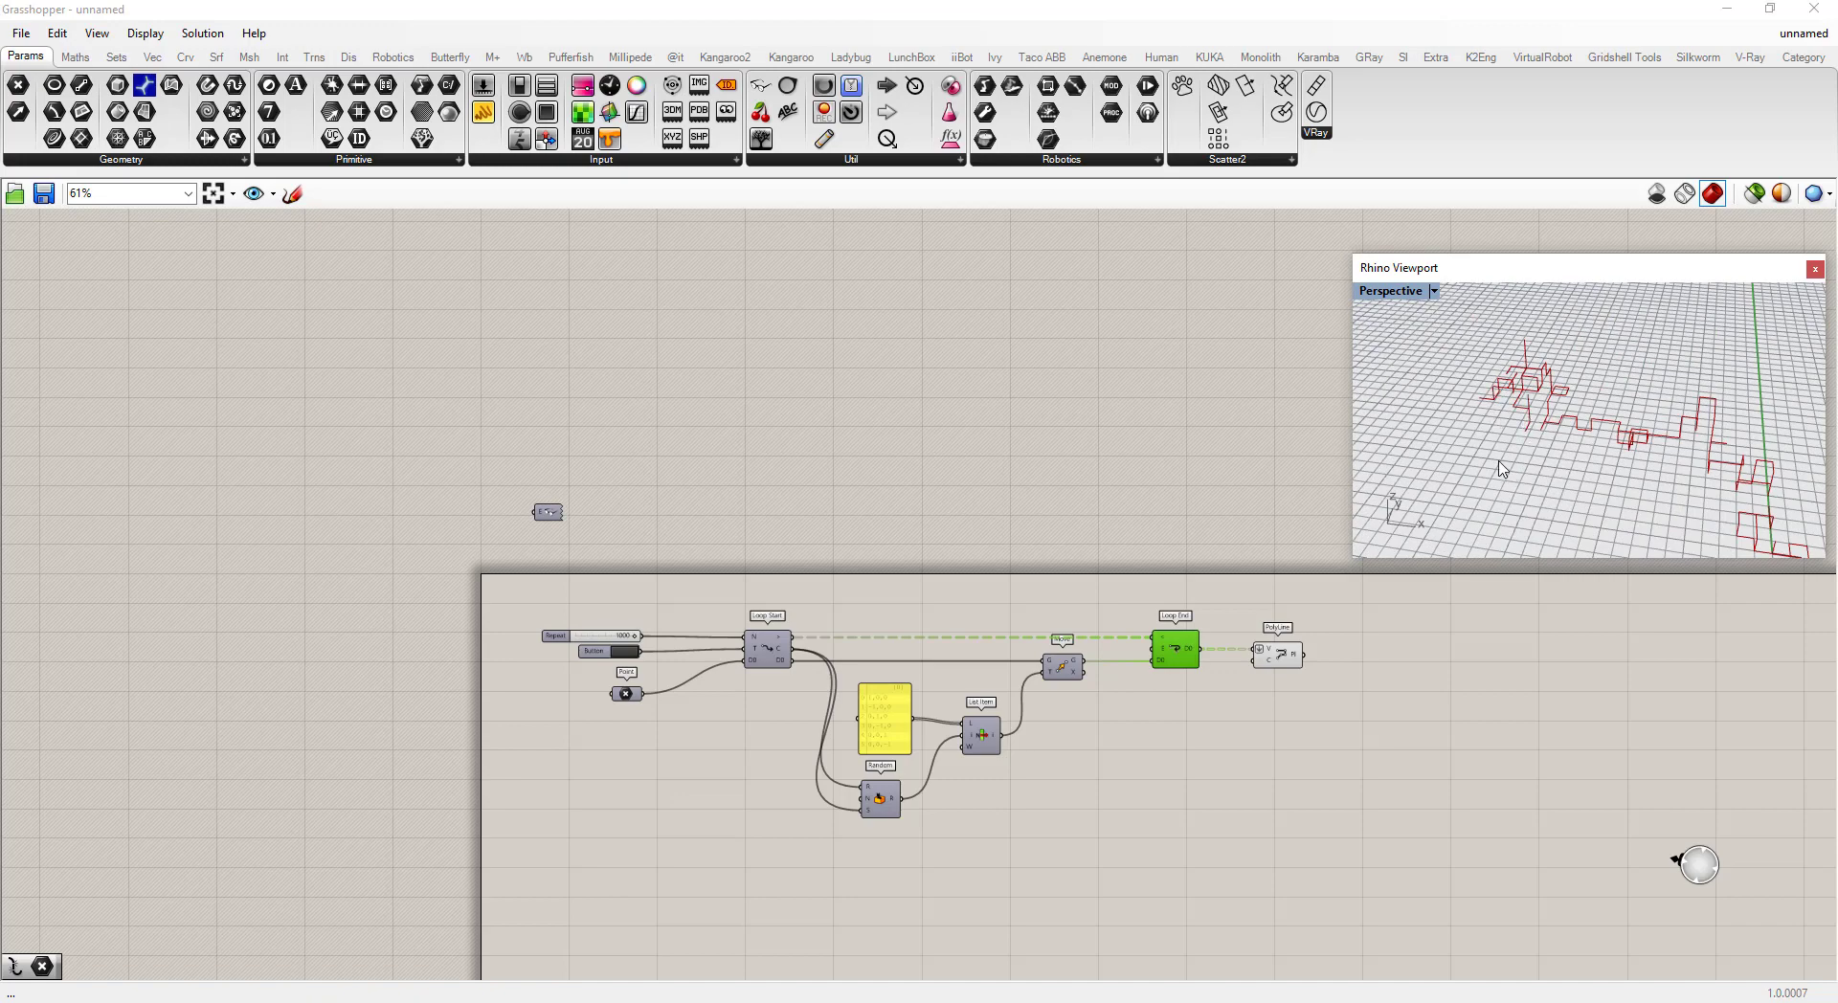
scroll(1501, 467, down, 2)
scroll(1517, 467, up, 1)
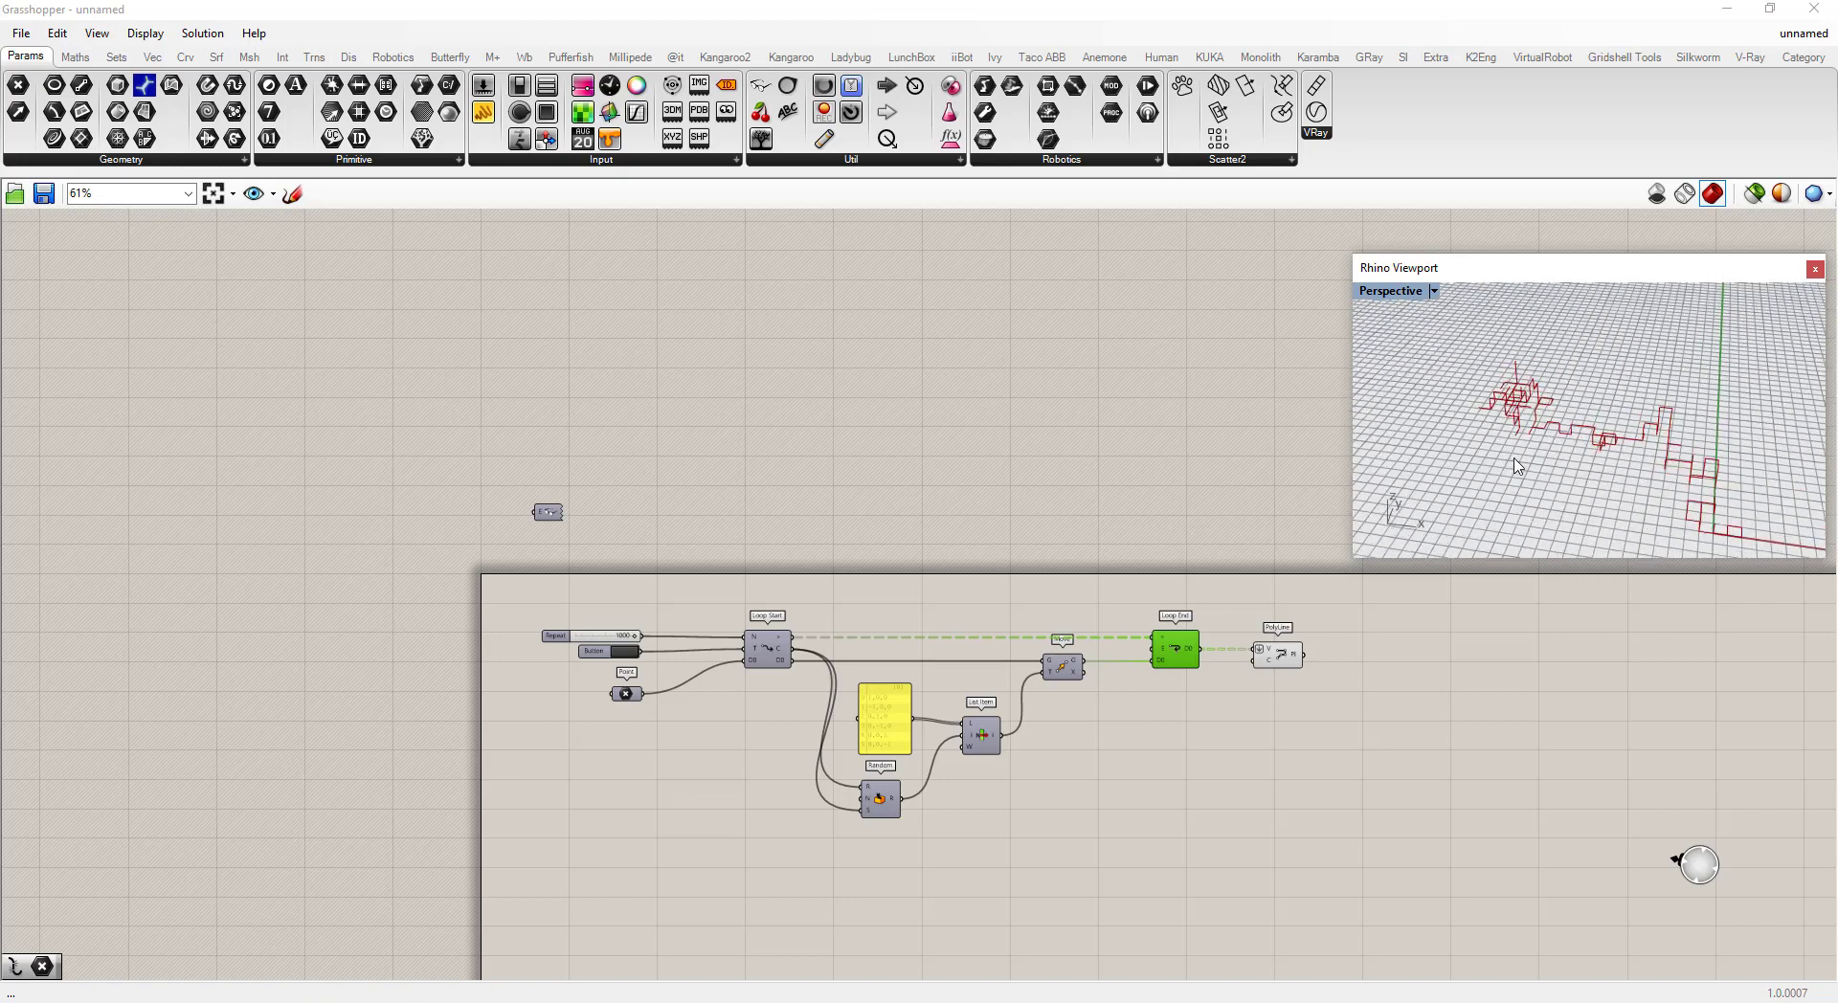
scroll(1517, 466, down, 1)
right_drag(1490, 467, 1410, 390)
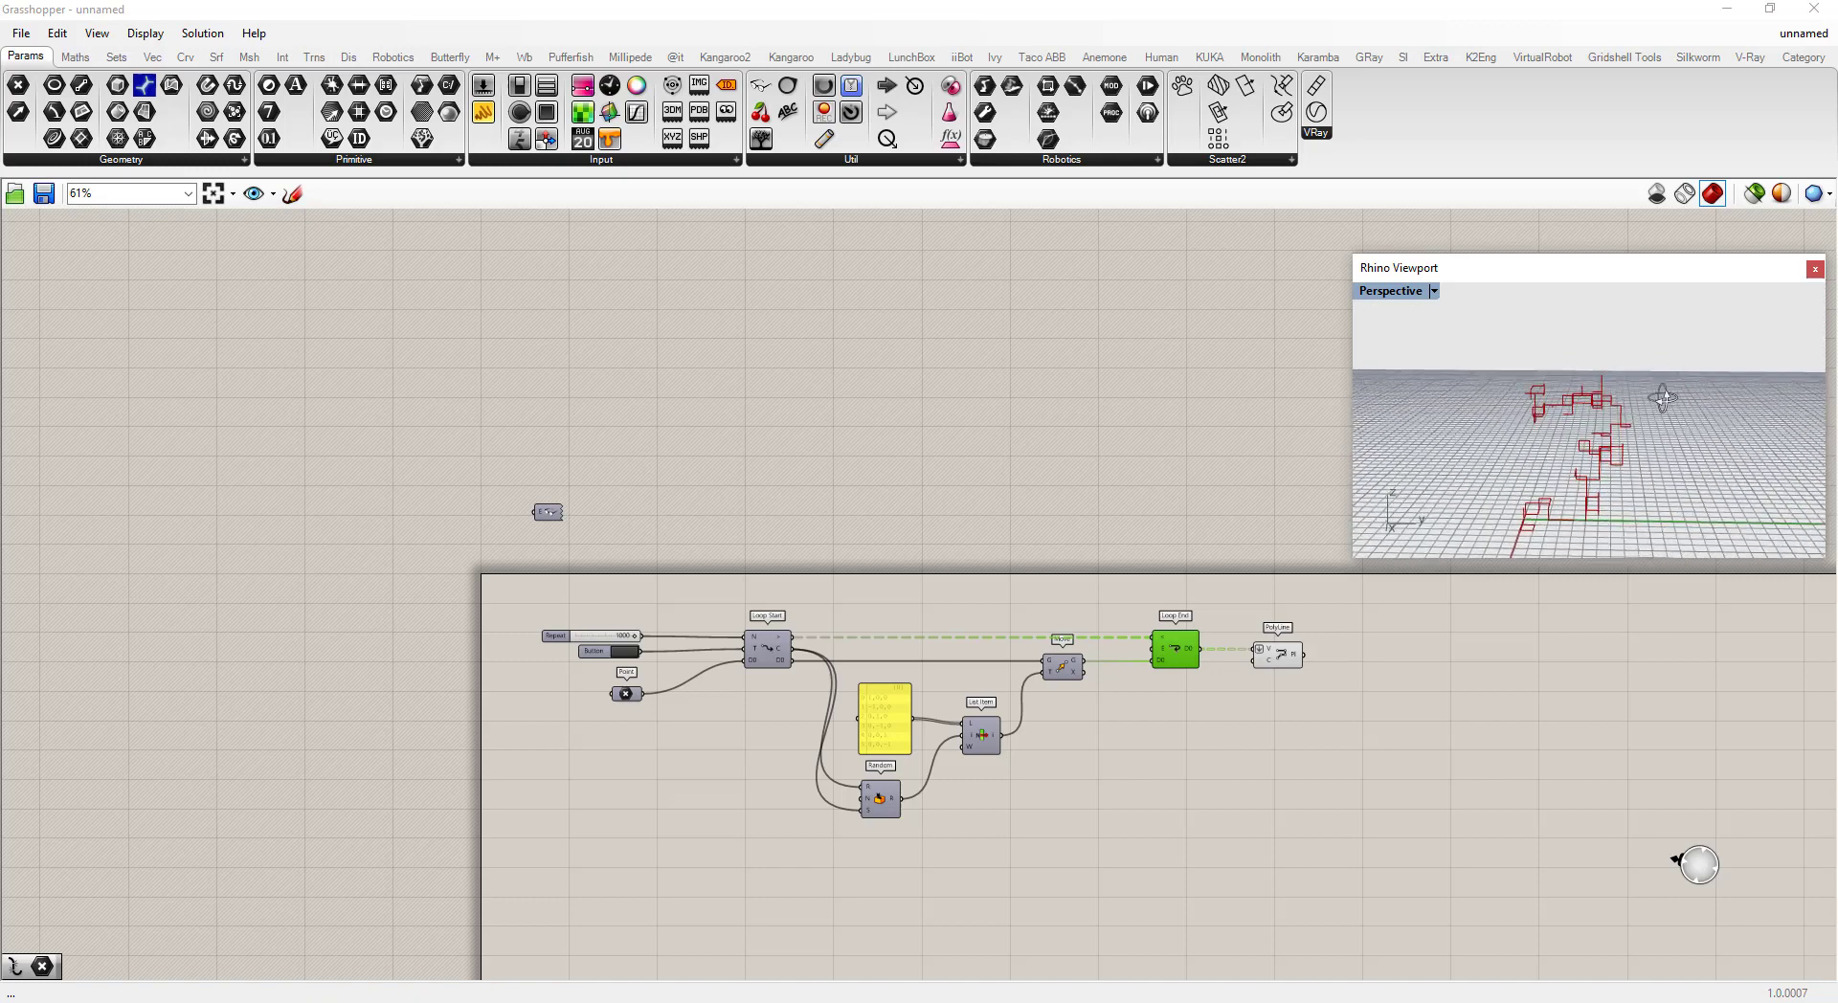
right_drag(1663, 398, 1526, 515)
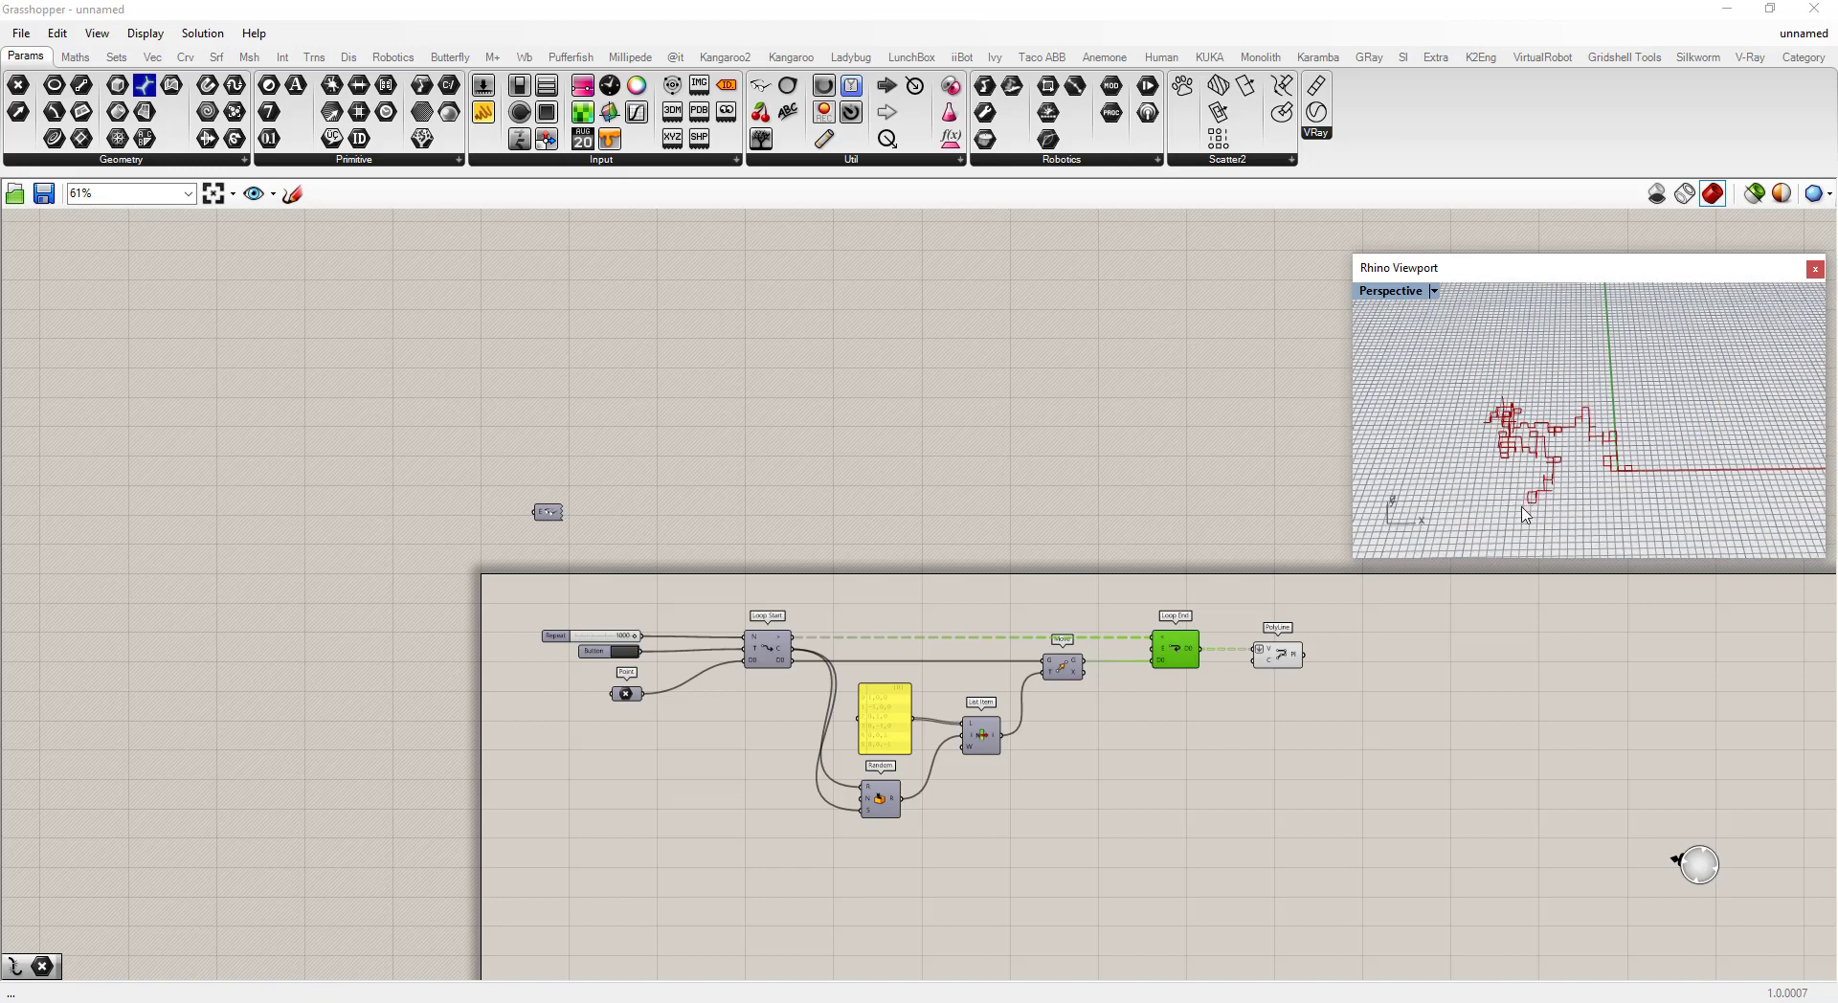
click(948, 831)
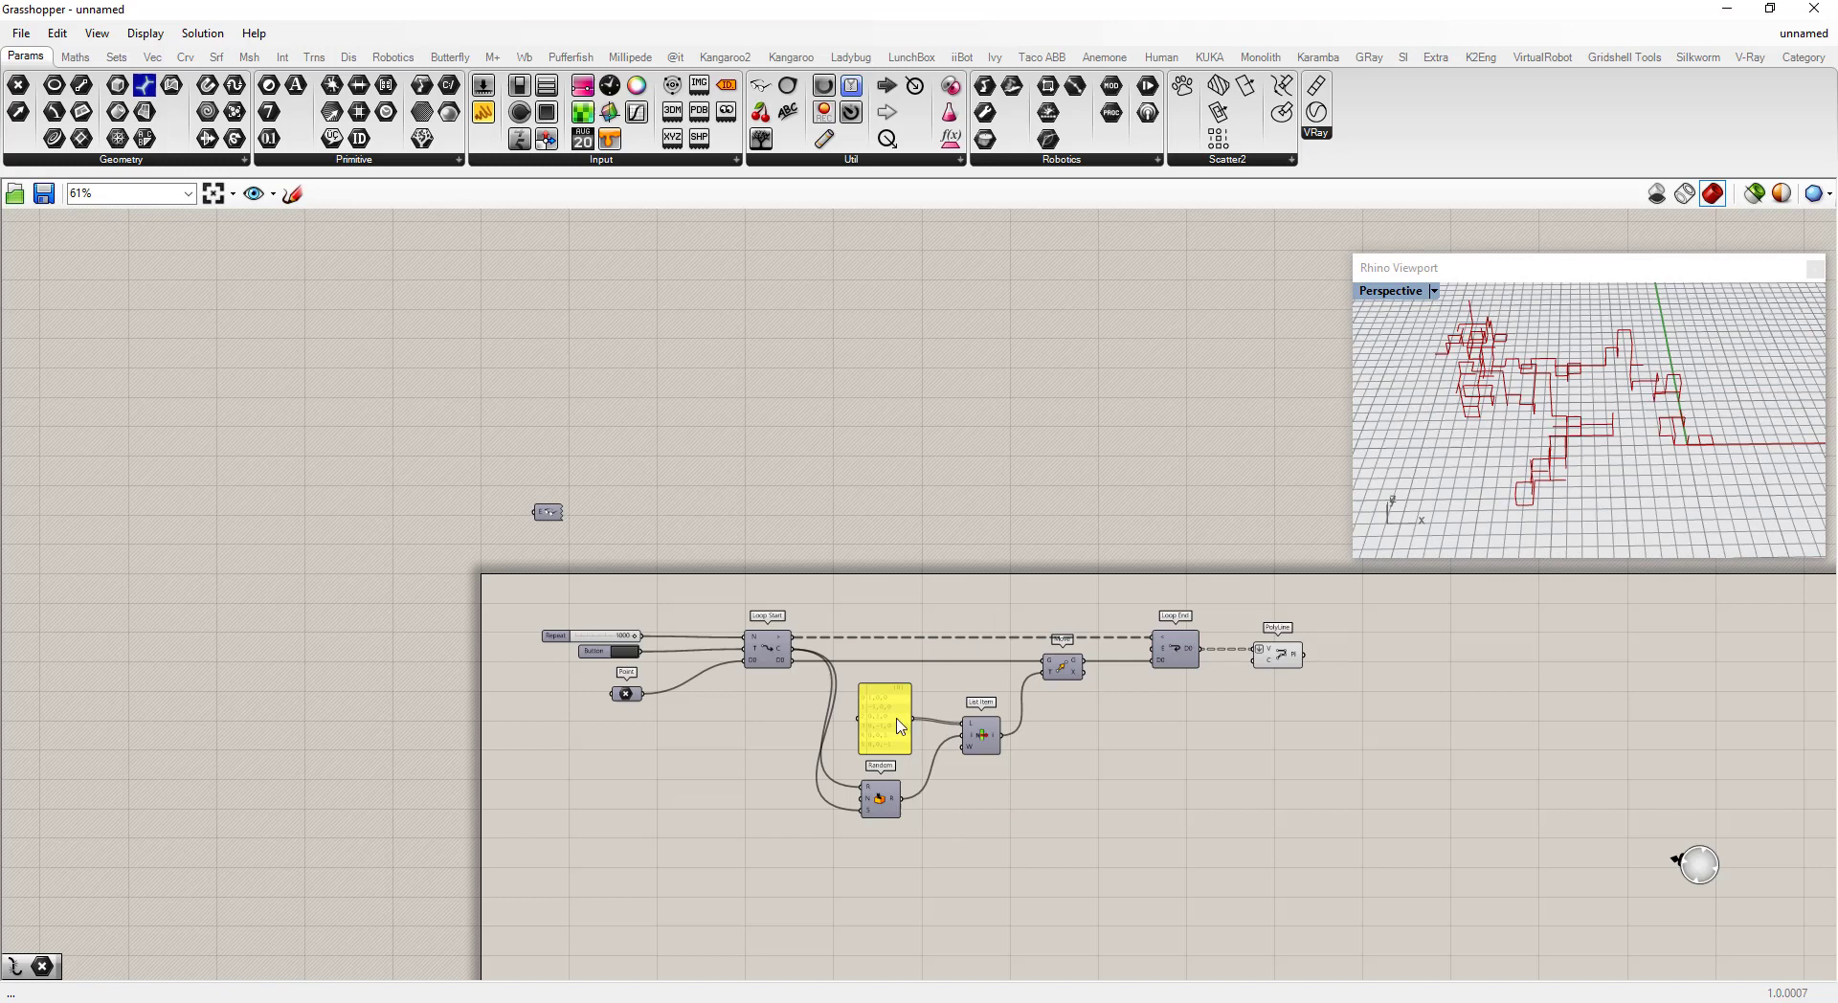
- Move the vector panel up to the Loop Start–Move wire and stretch it taller, down to just above Random
scroll(887, 754, up, 4)
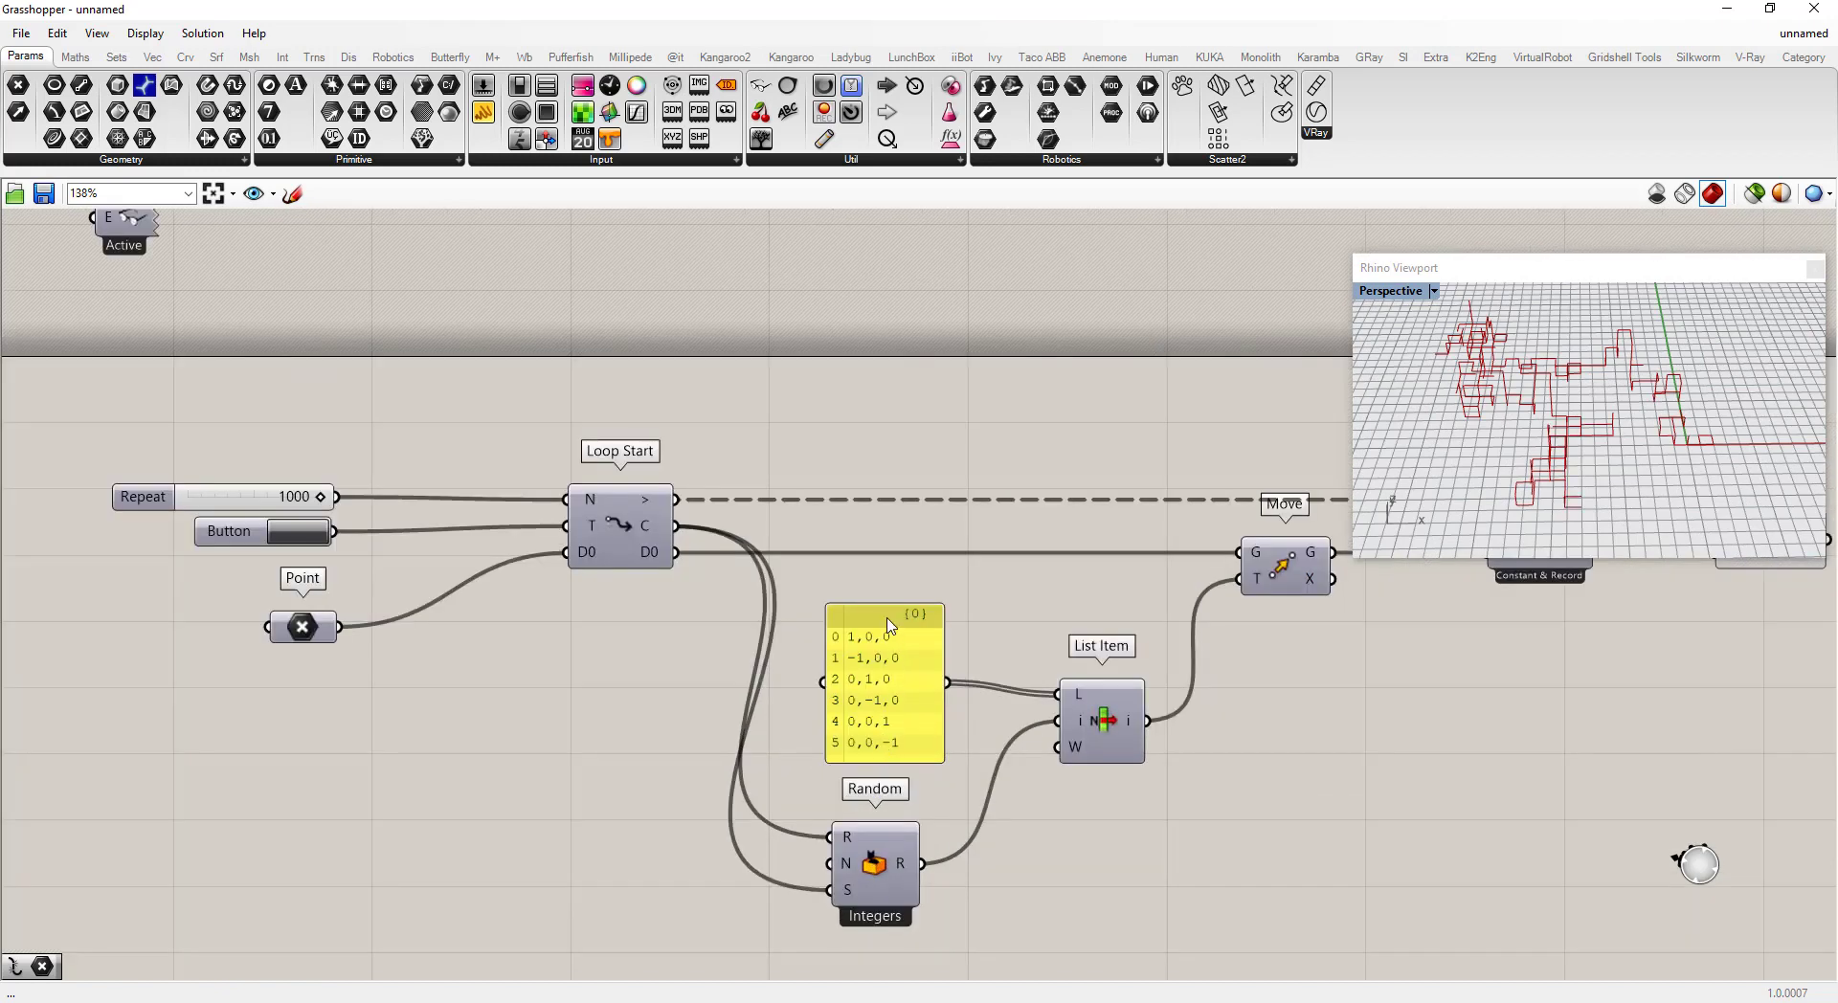
click(891, 577)
drag(891, 577, 890, 567)
click(891, 722)
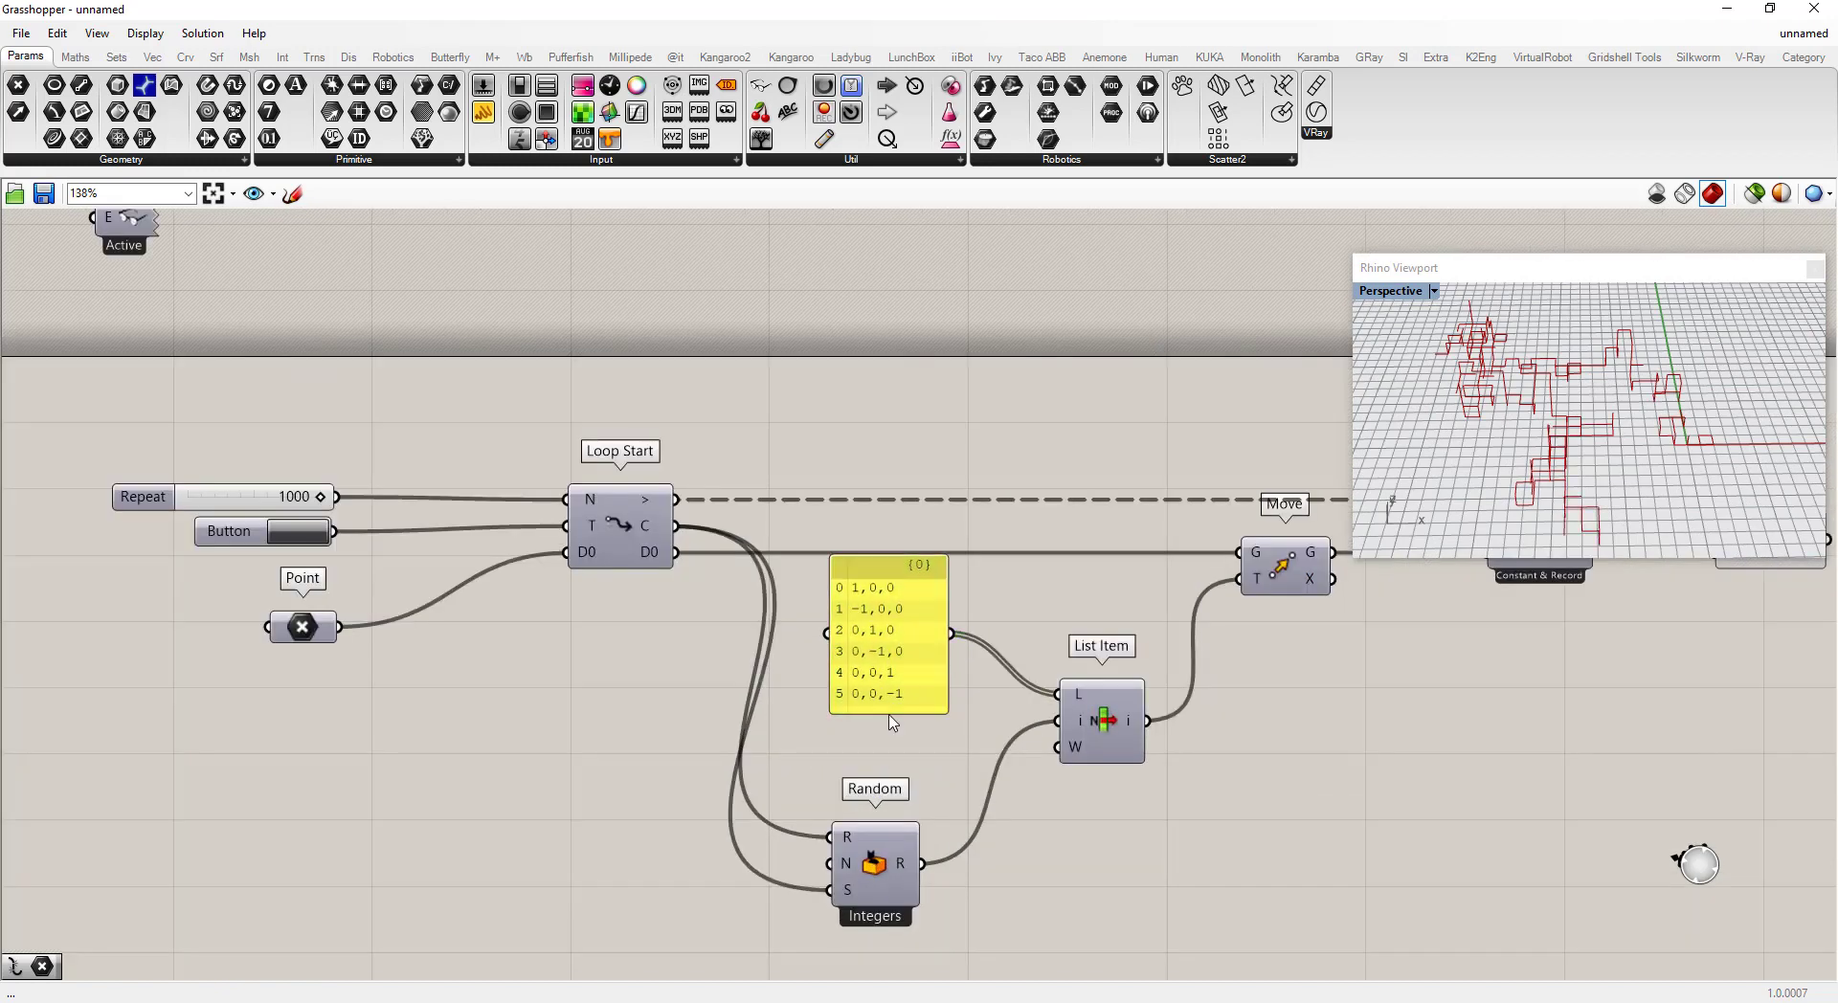
drag(888, 713, 891, 772)
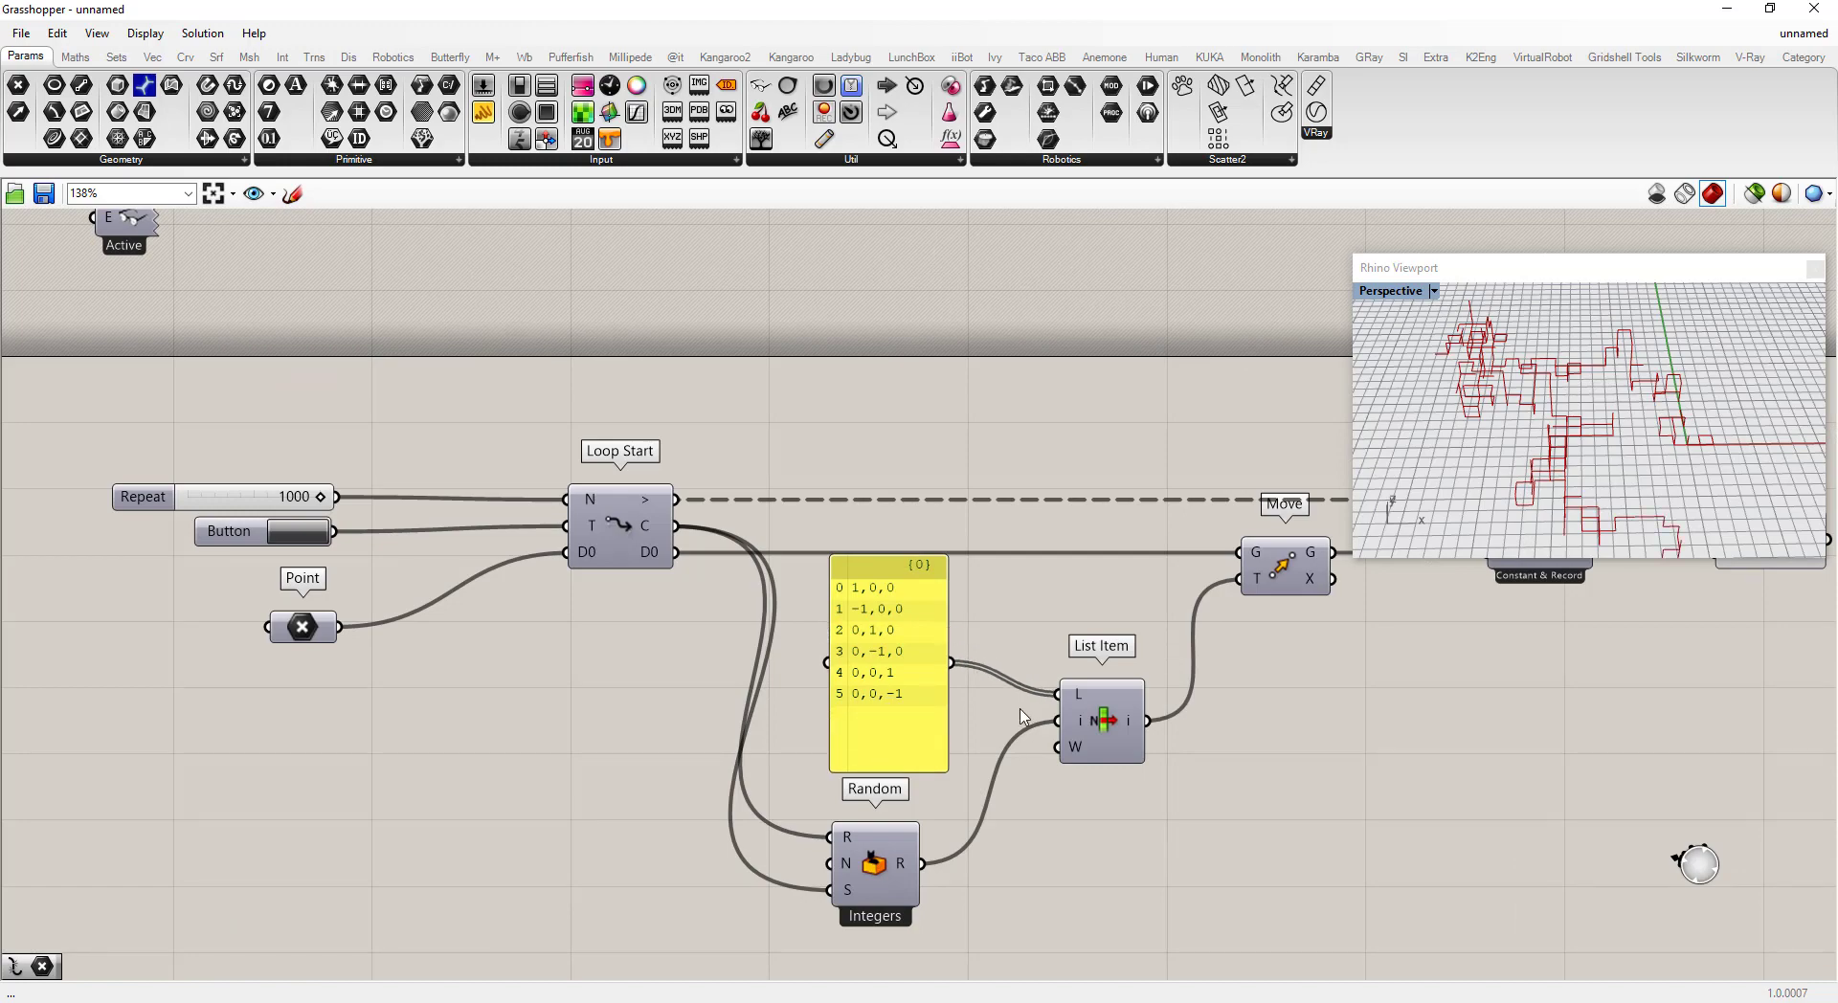
scroll(1580, 441, down, 3)
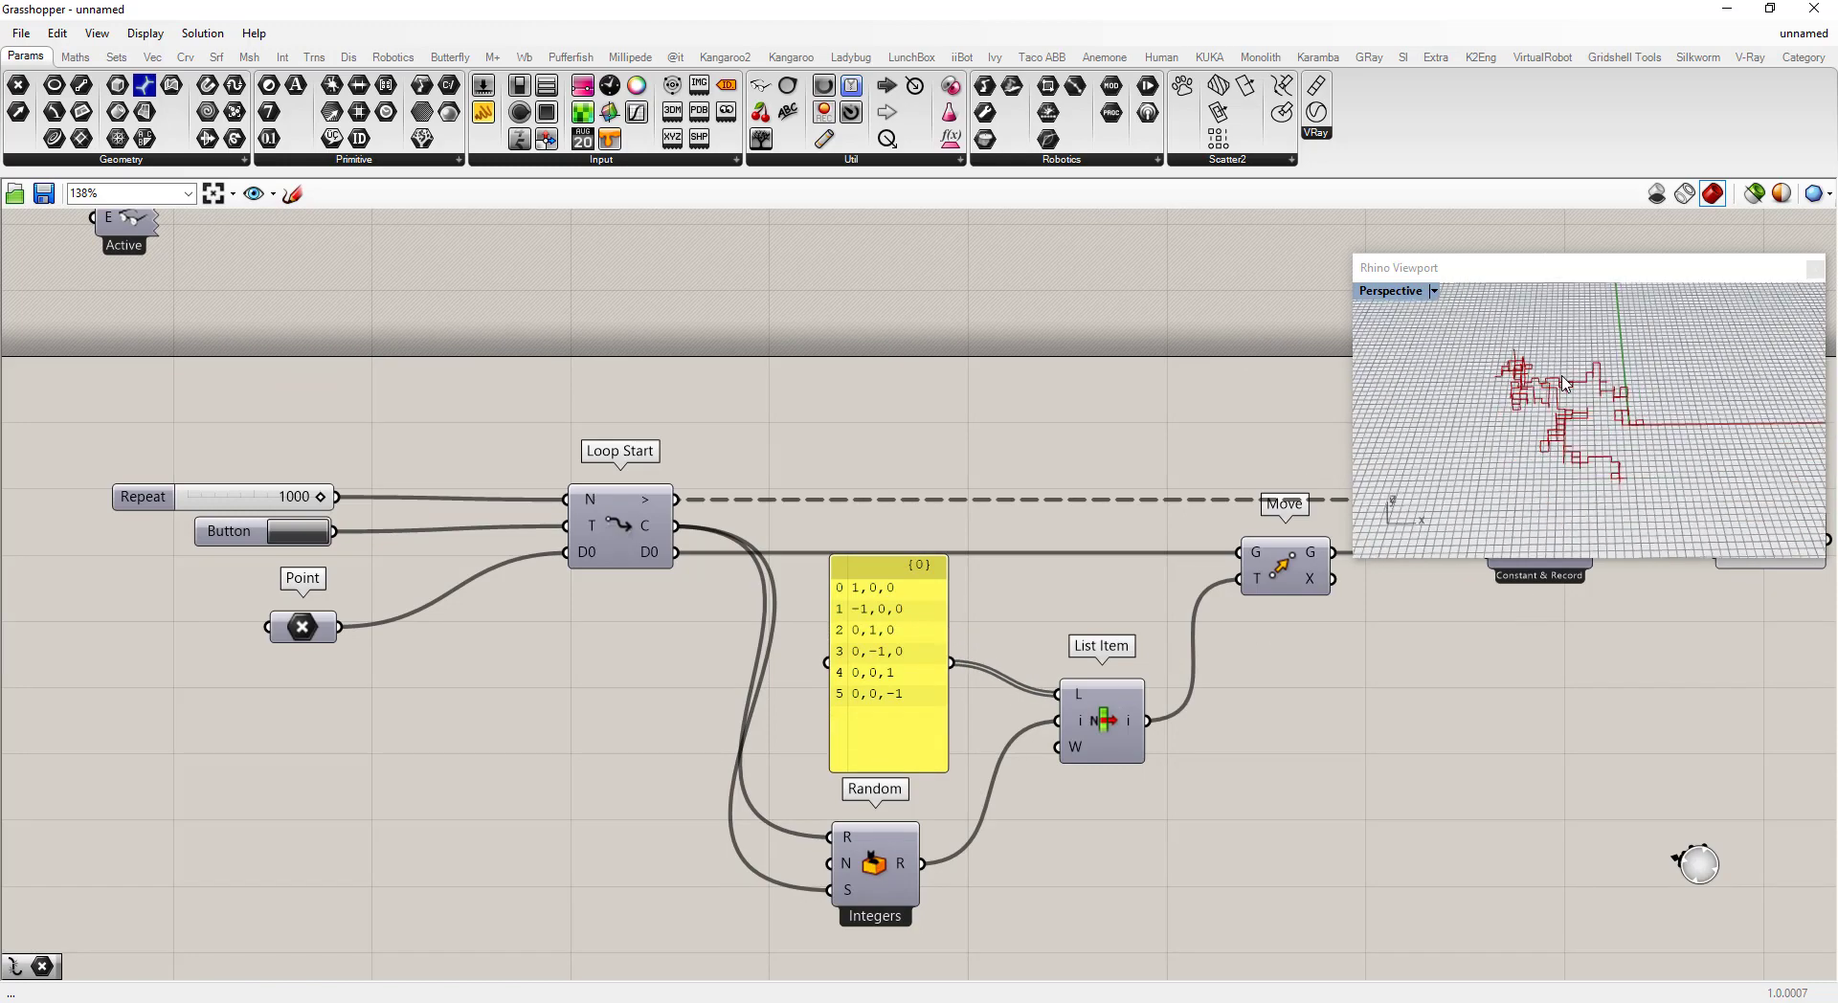
- Append a second 1,0,0 vector as the last line of the vector panel and rerun the loop with the Button
double_click(882, 739)
click(914, 660)
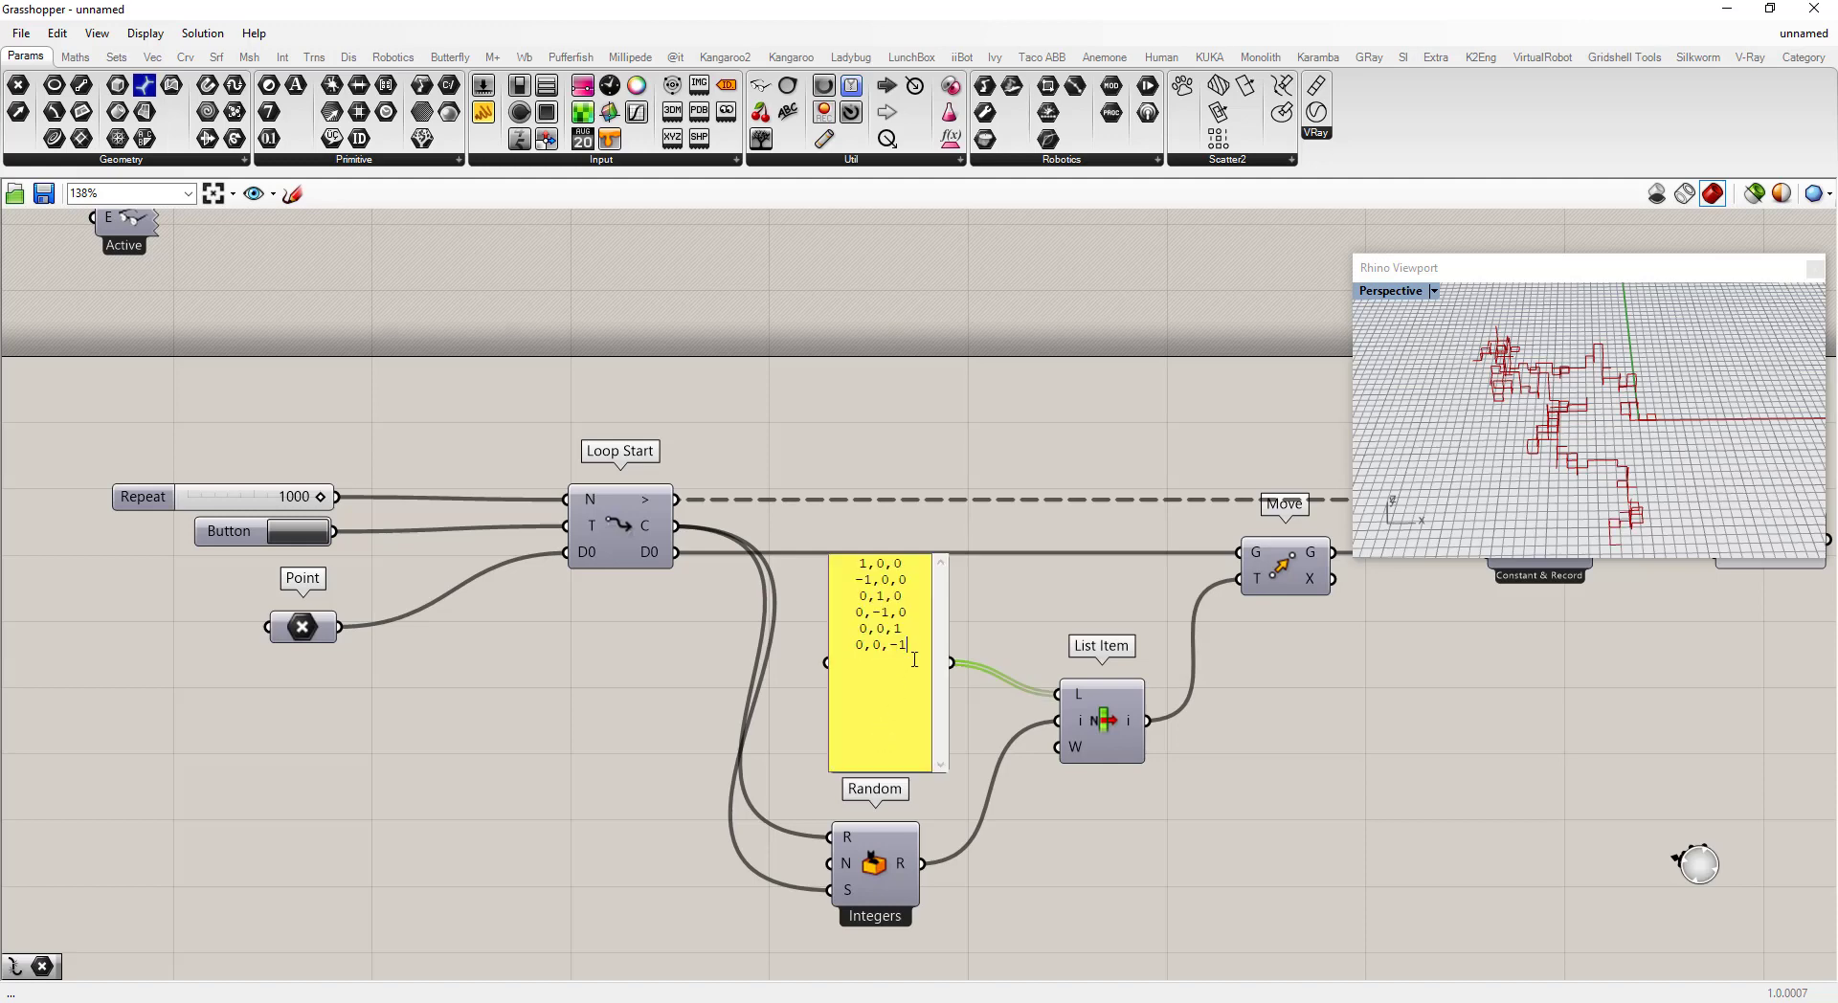
key(Return)
text(1,0,0)
click(730, 723)
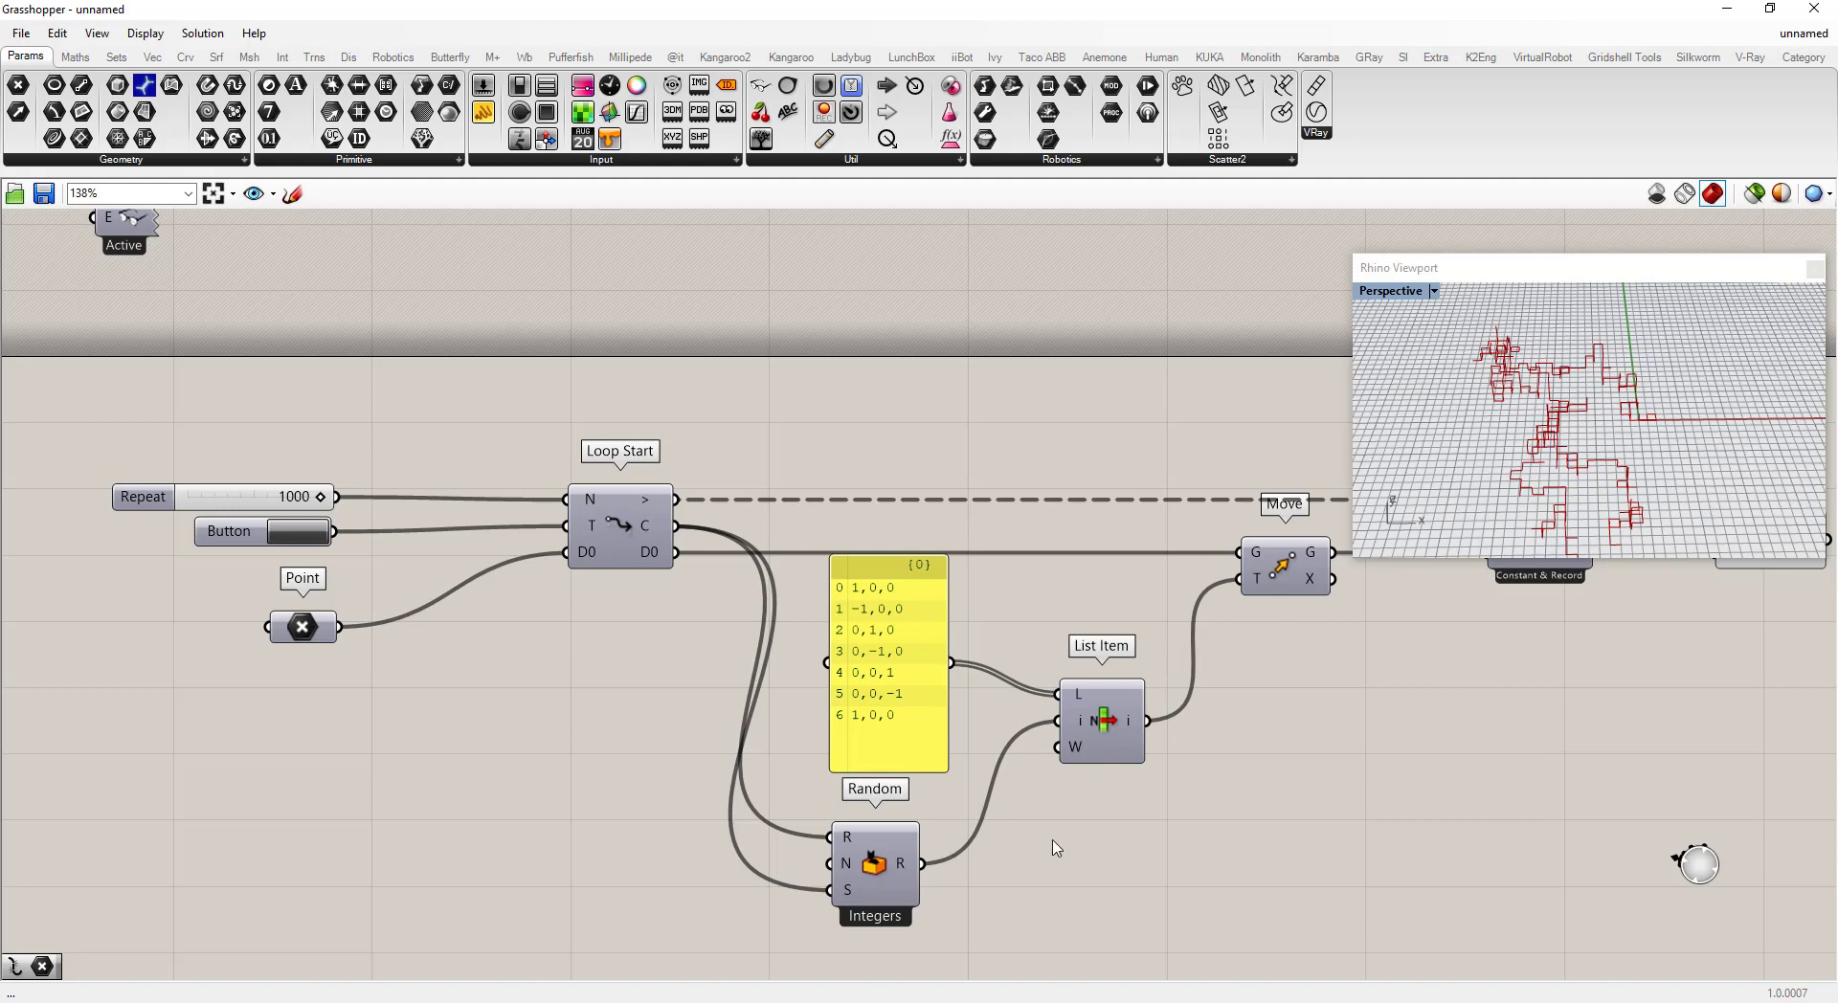
click(291, 537)
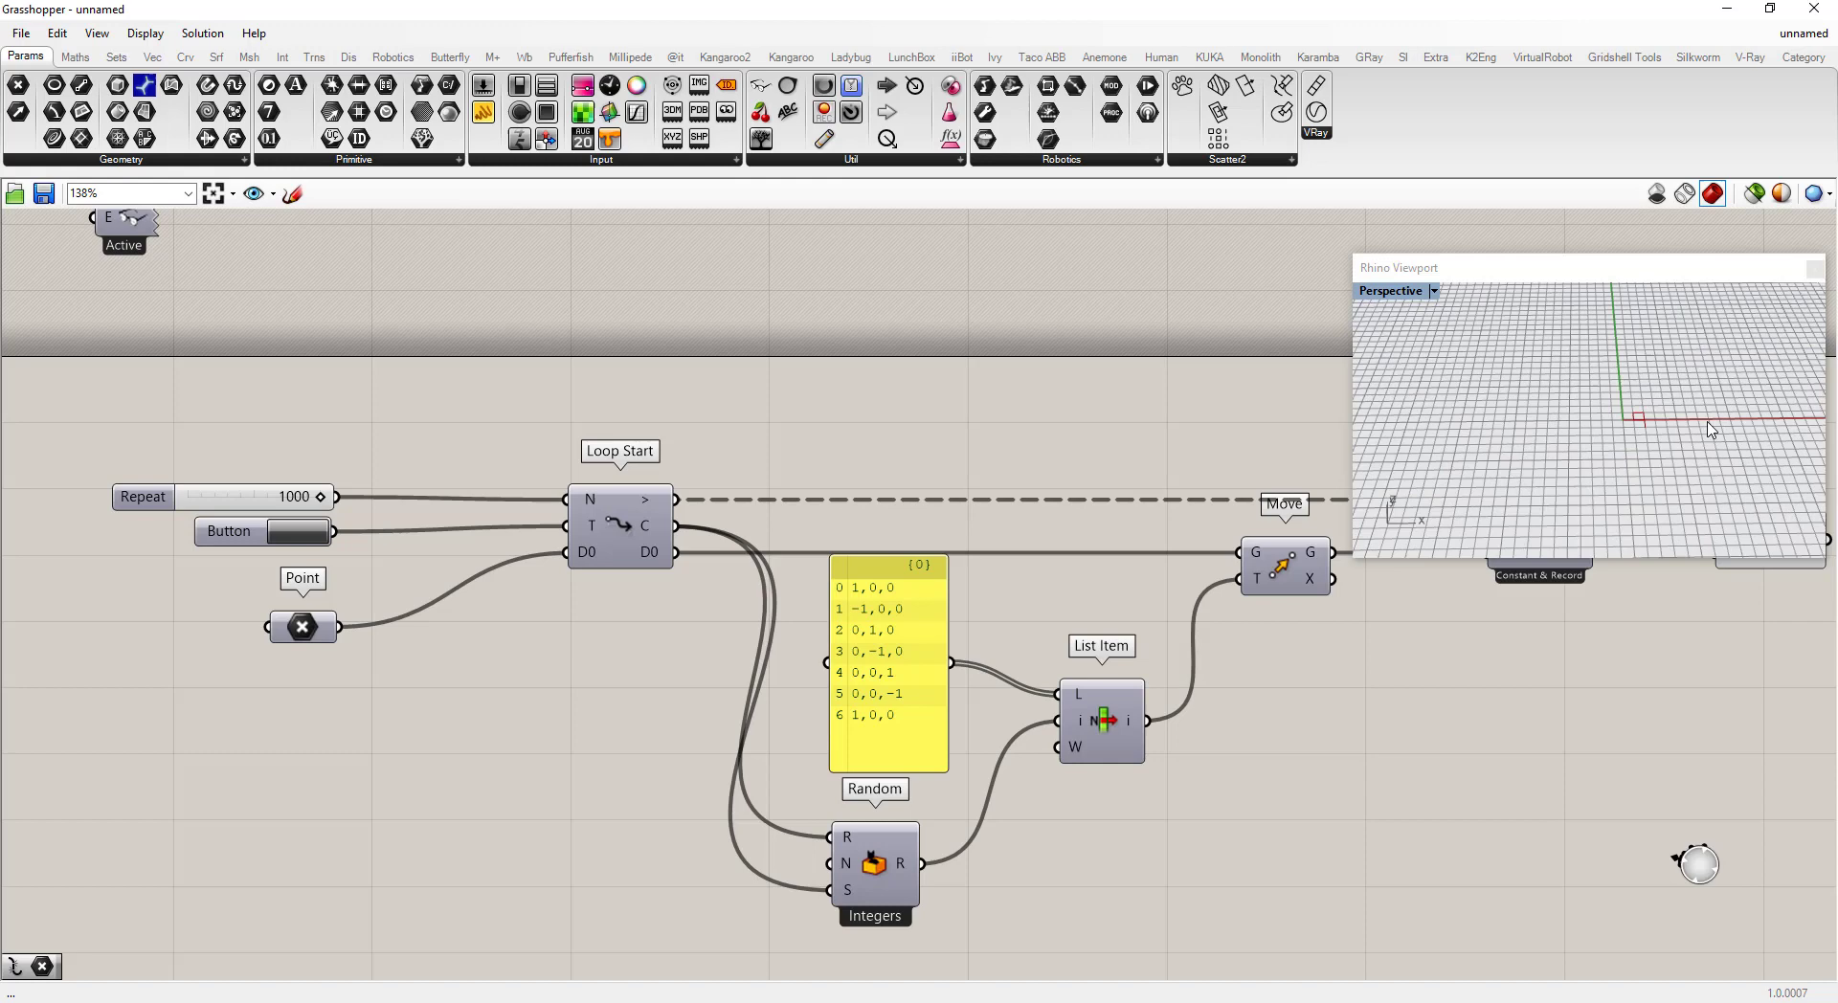
- Examine how the rerun random-walk polyline grows relative to the X axis, viewing it from several angles in the Rhino viewport
right_drag(1711, 430, 1627, 459)
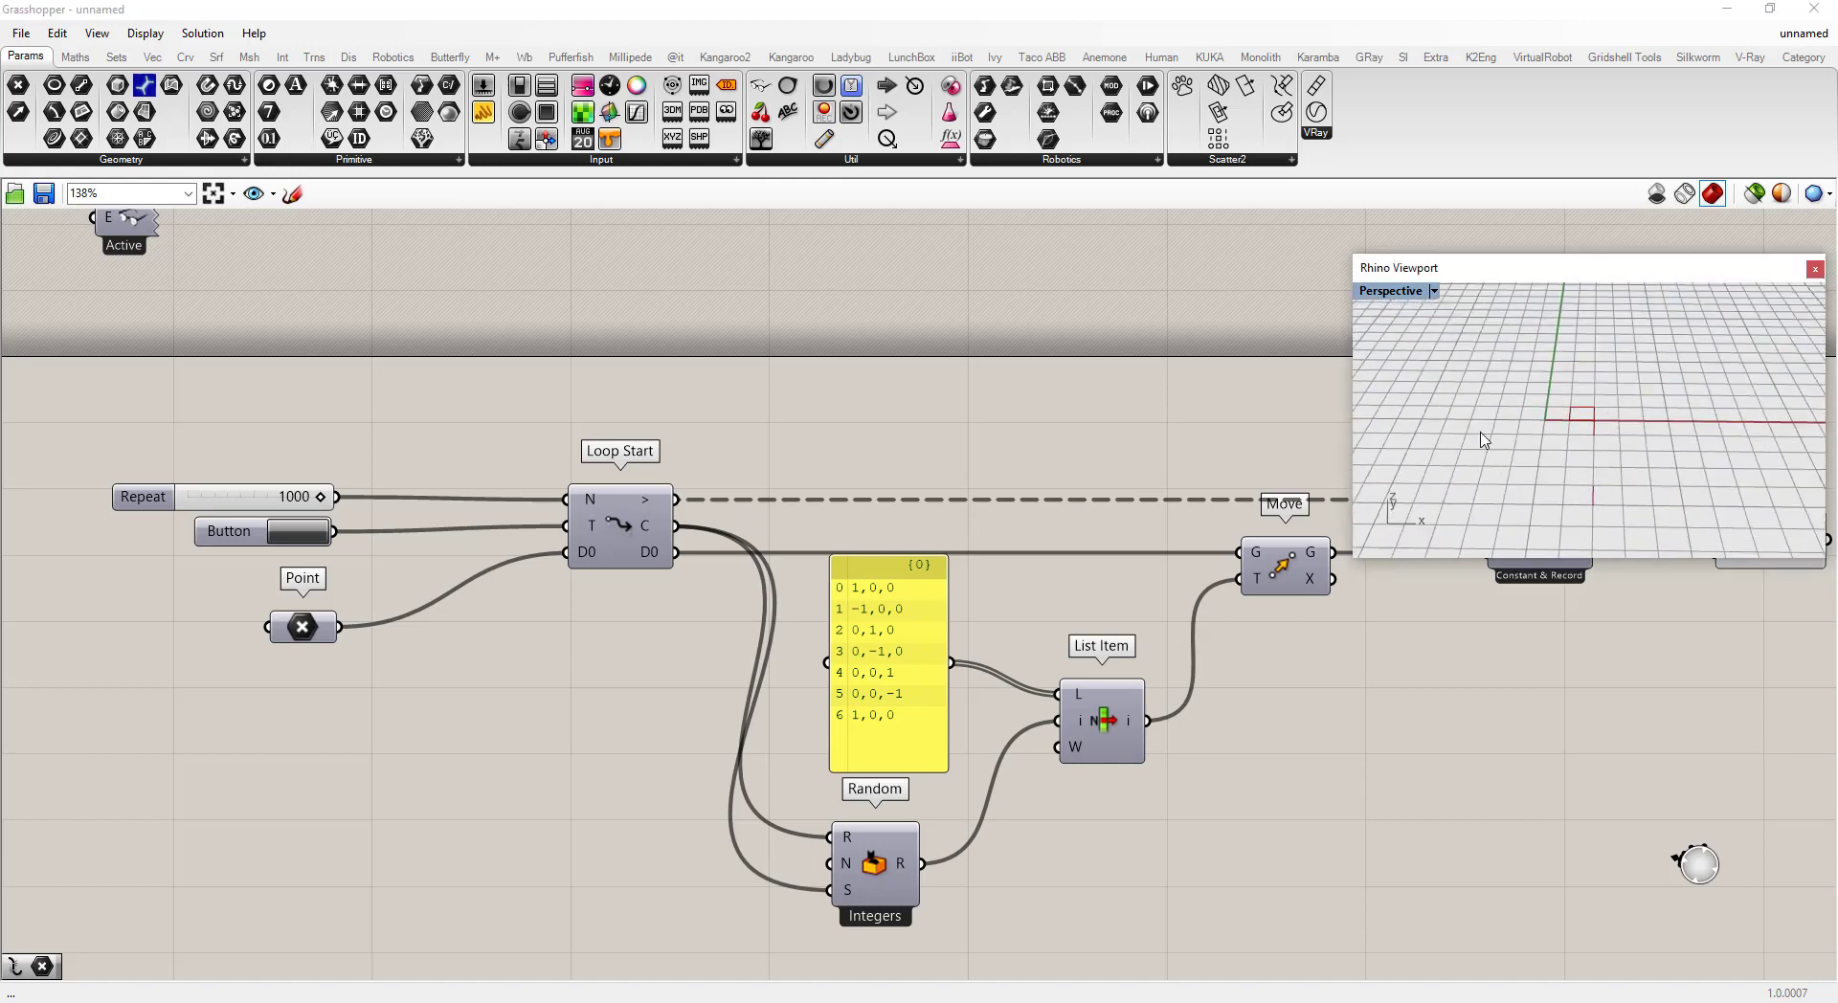
scroll(1483, 439, down, 3)
scroll(1487, 440, down, 3)
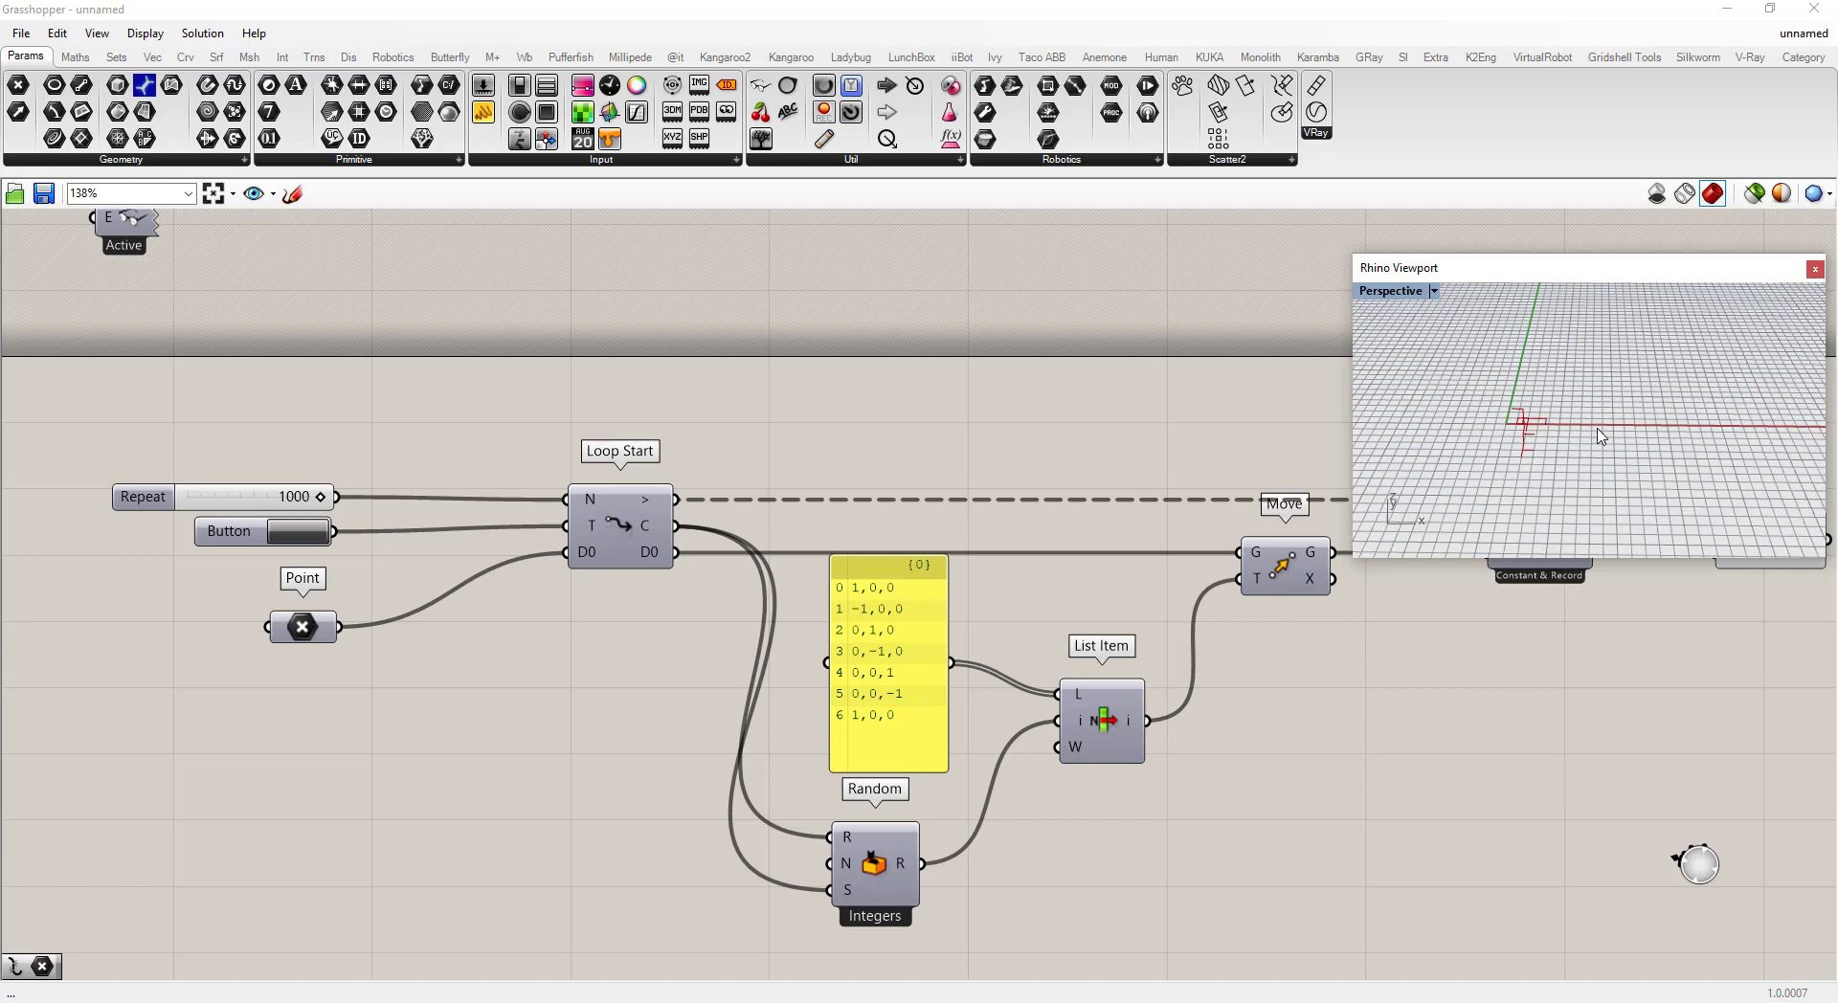
right_drag(1602, 437, 1562, 421)
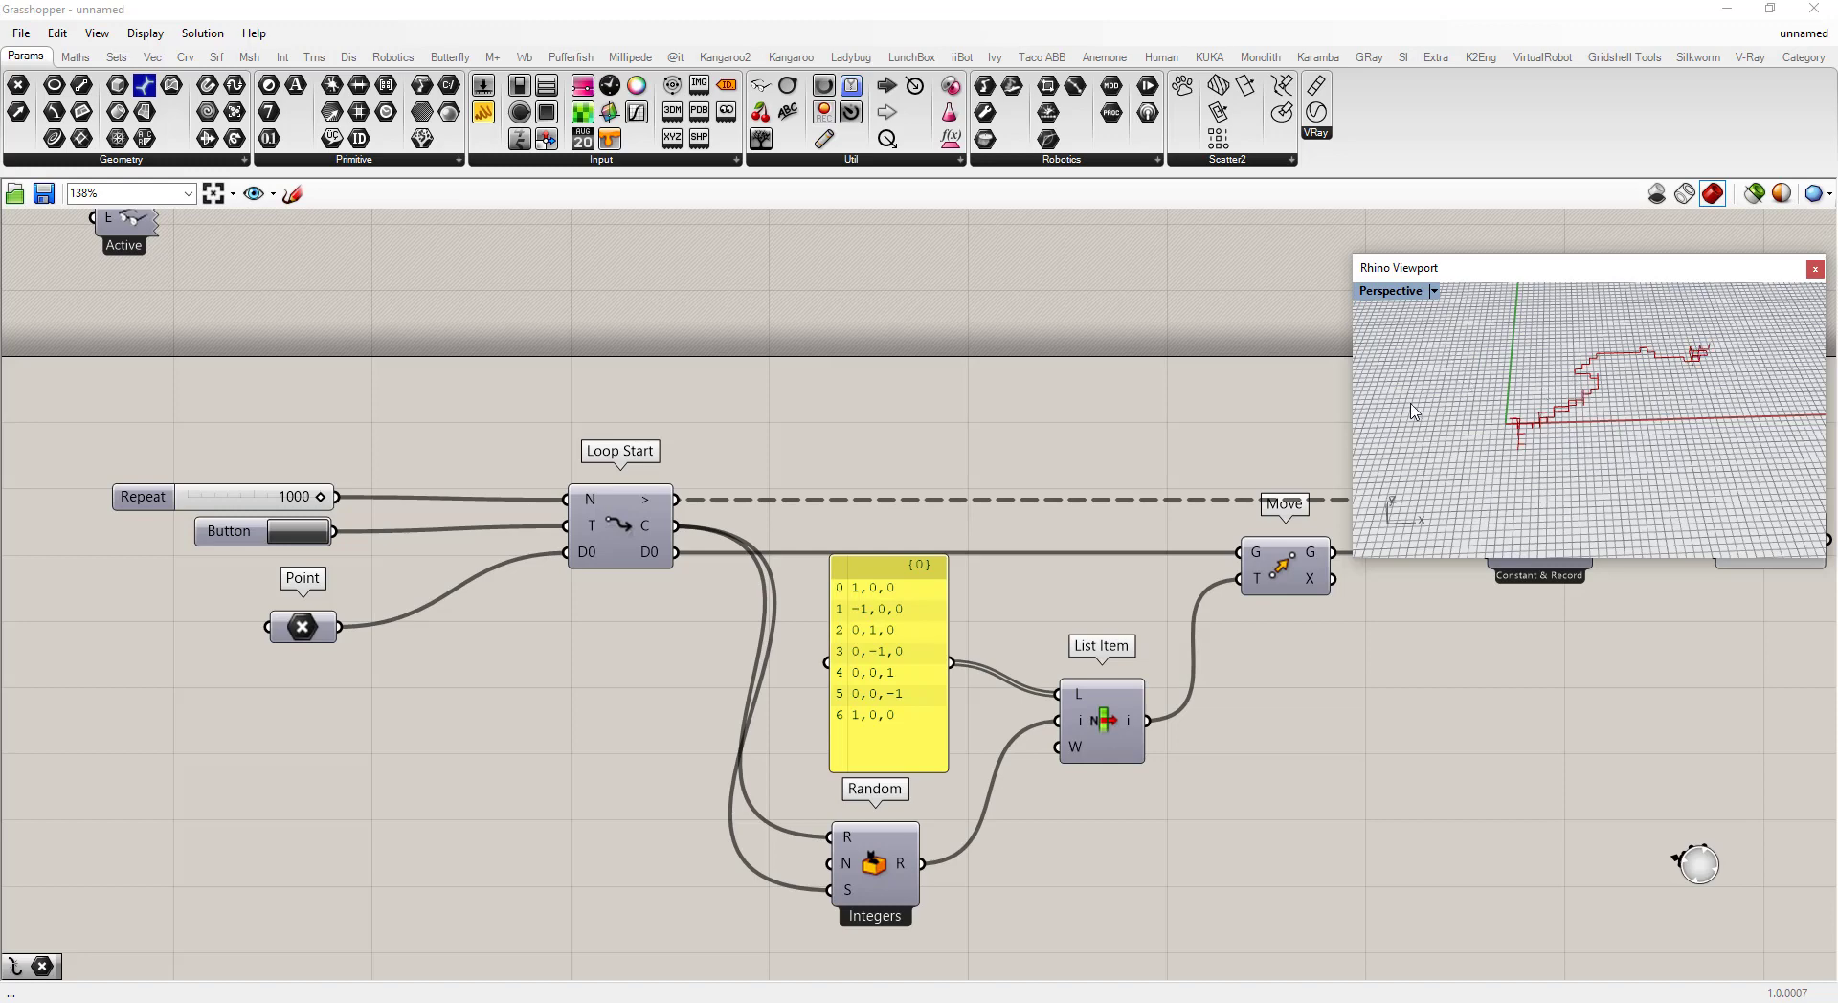
scroll(1483, 397, down, 3)
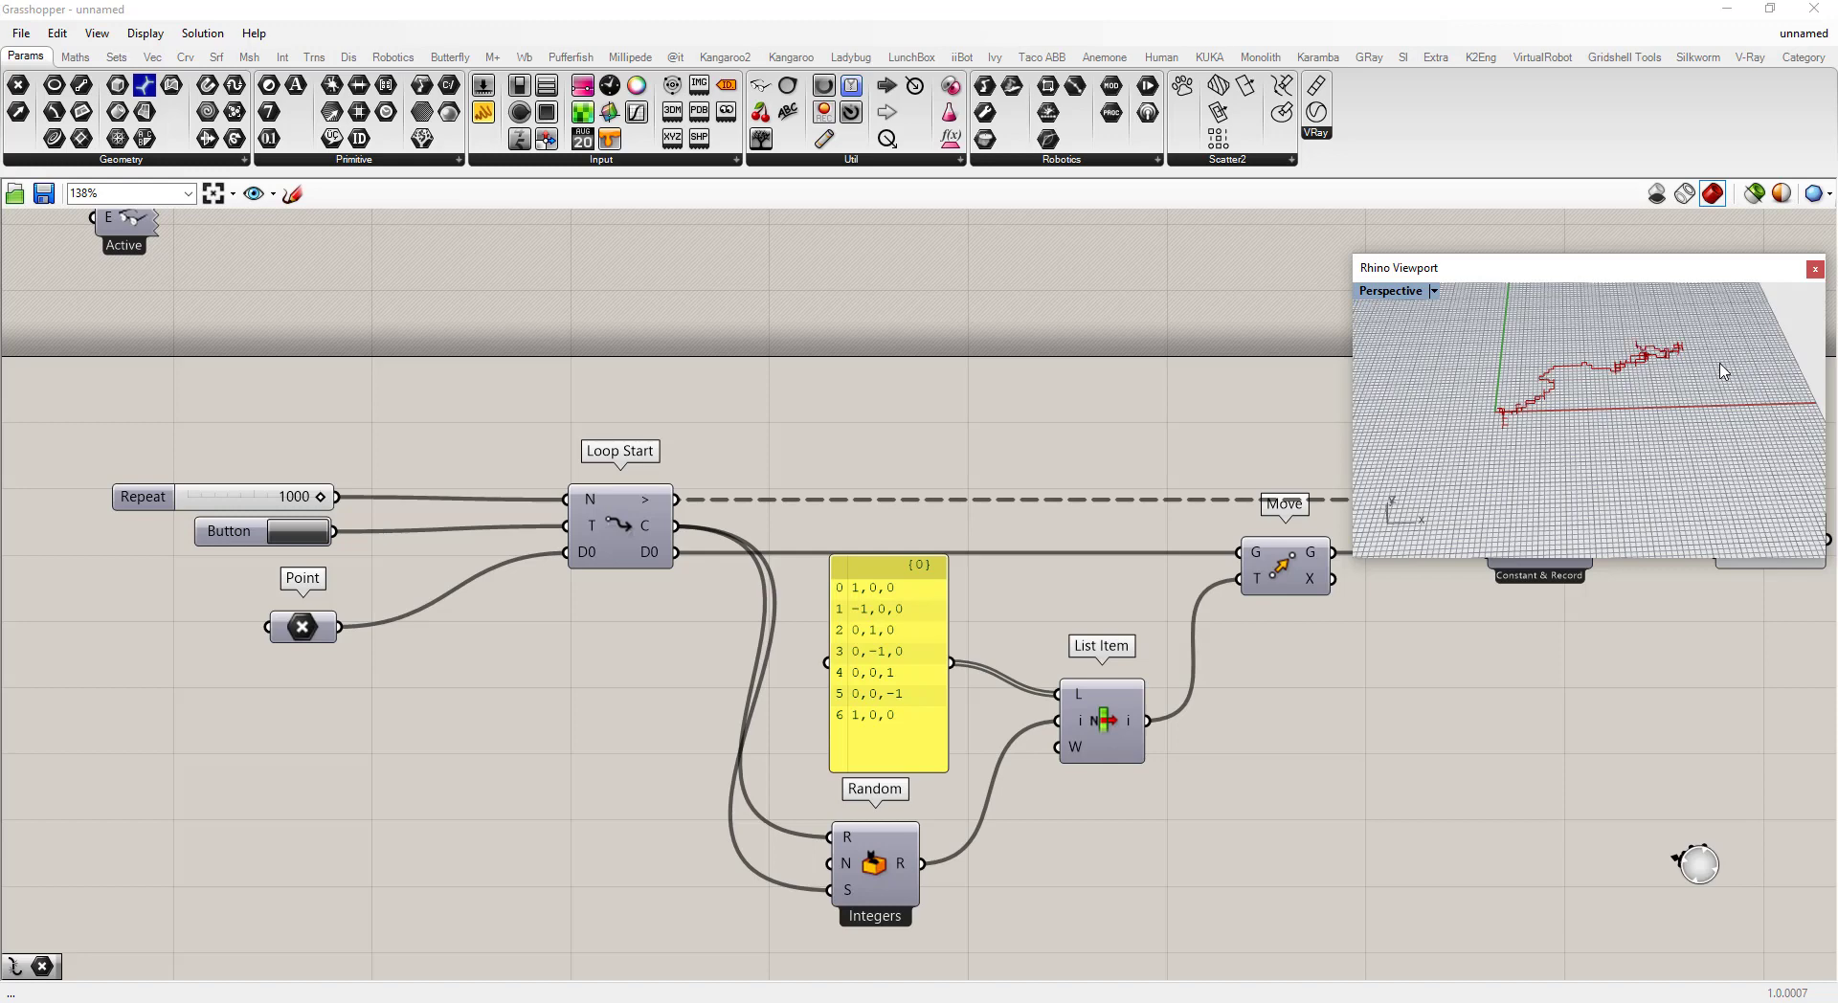
right_drag(1652, 369, 1714, 507)
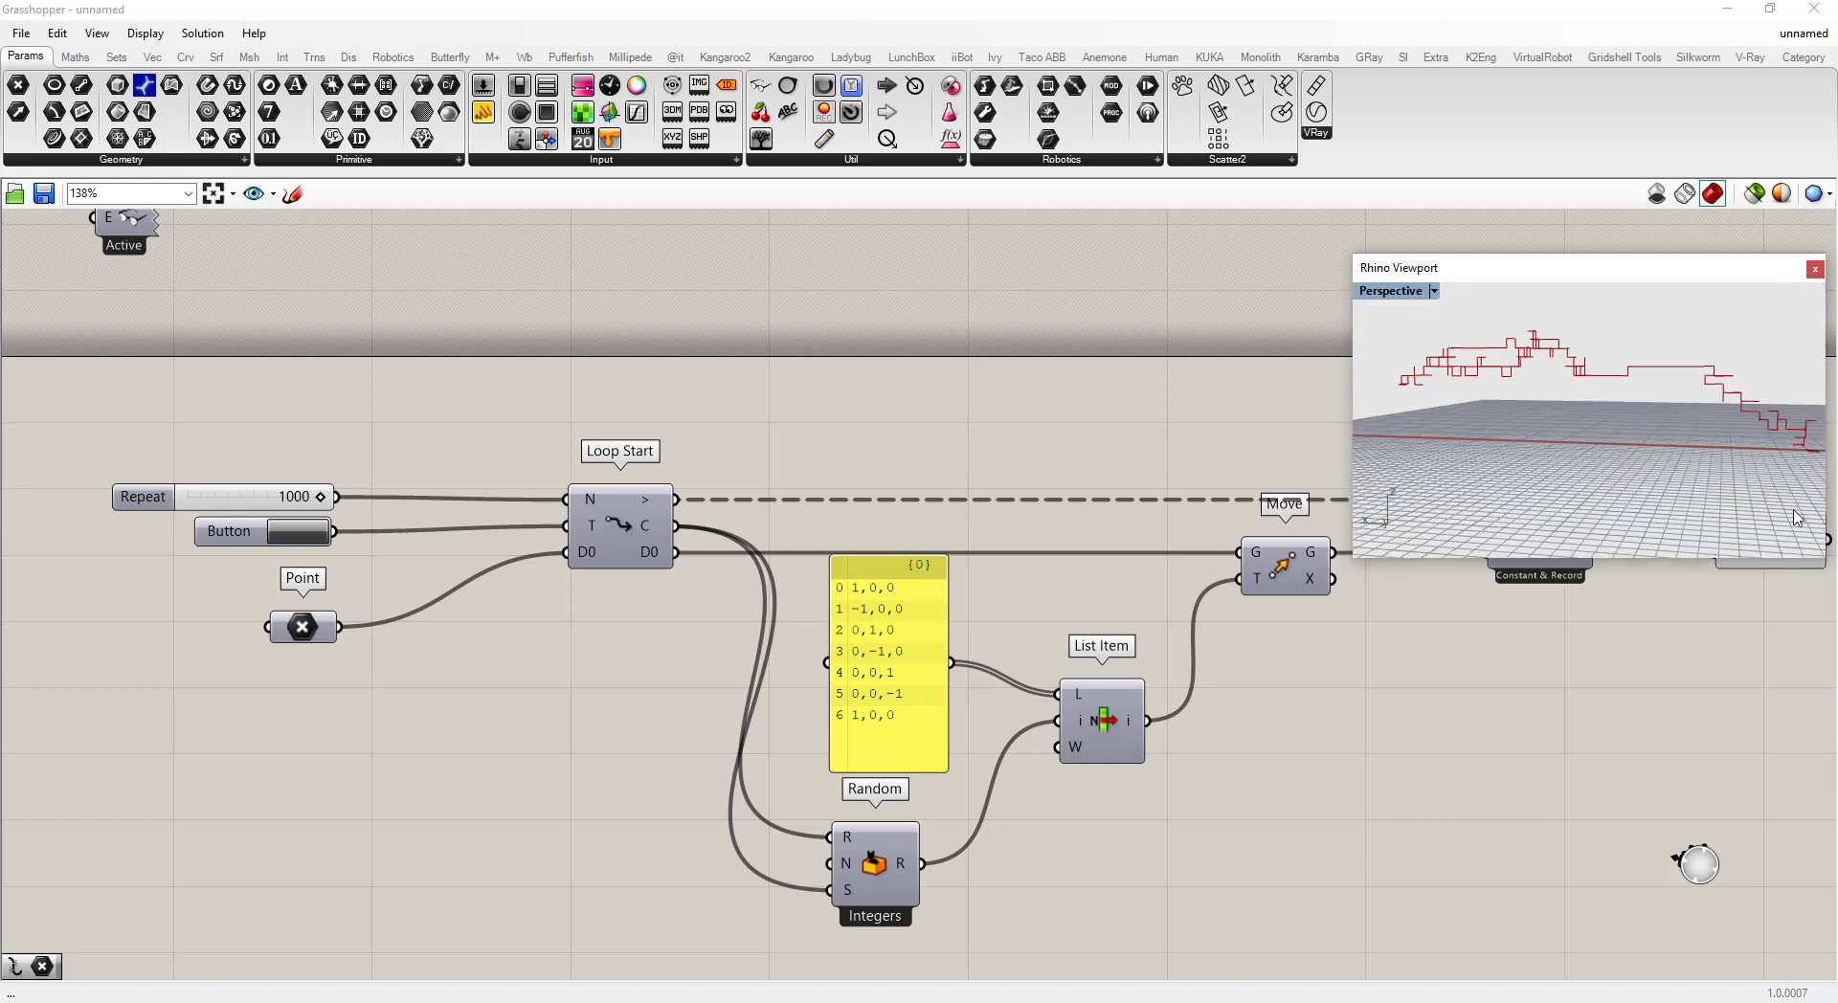
right_drag(1712, 437, 1522, 384)
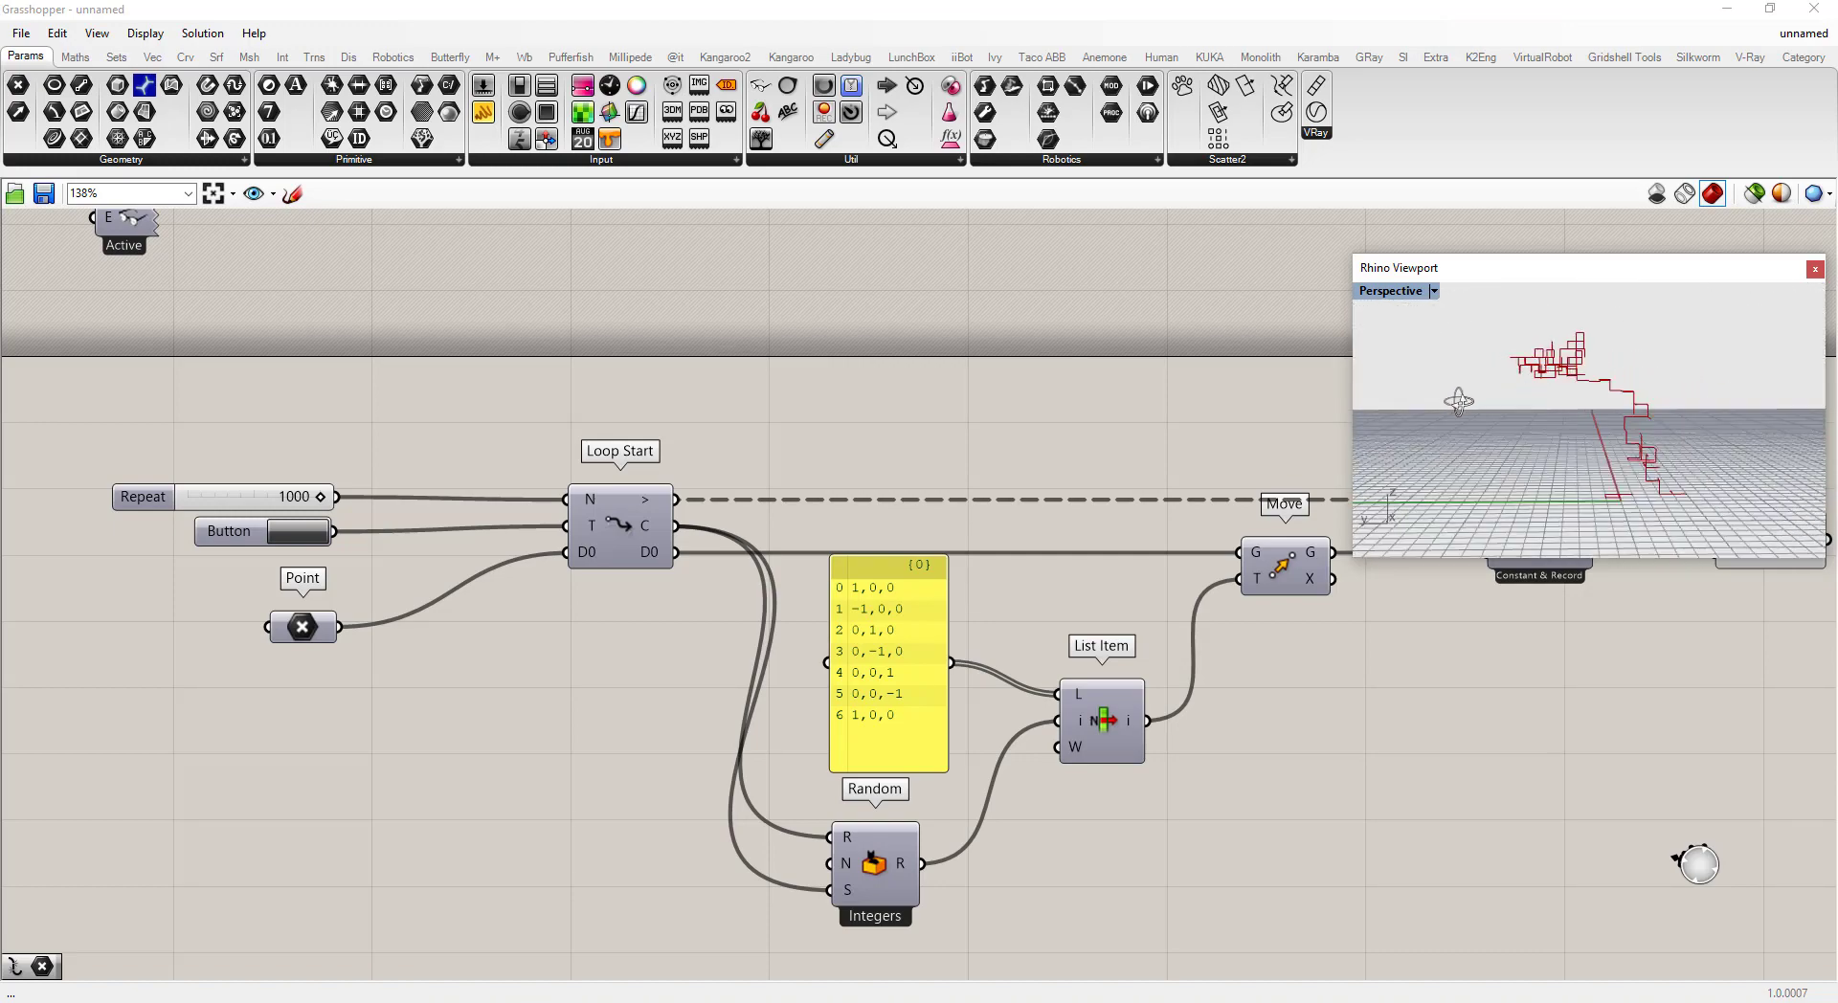
right_drag(1803, 388, 1631, 382)
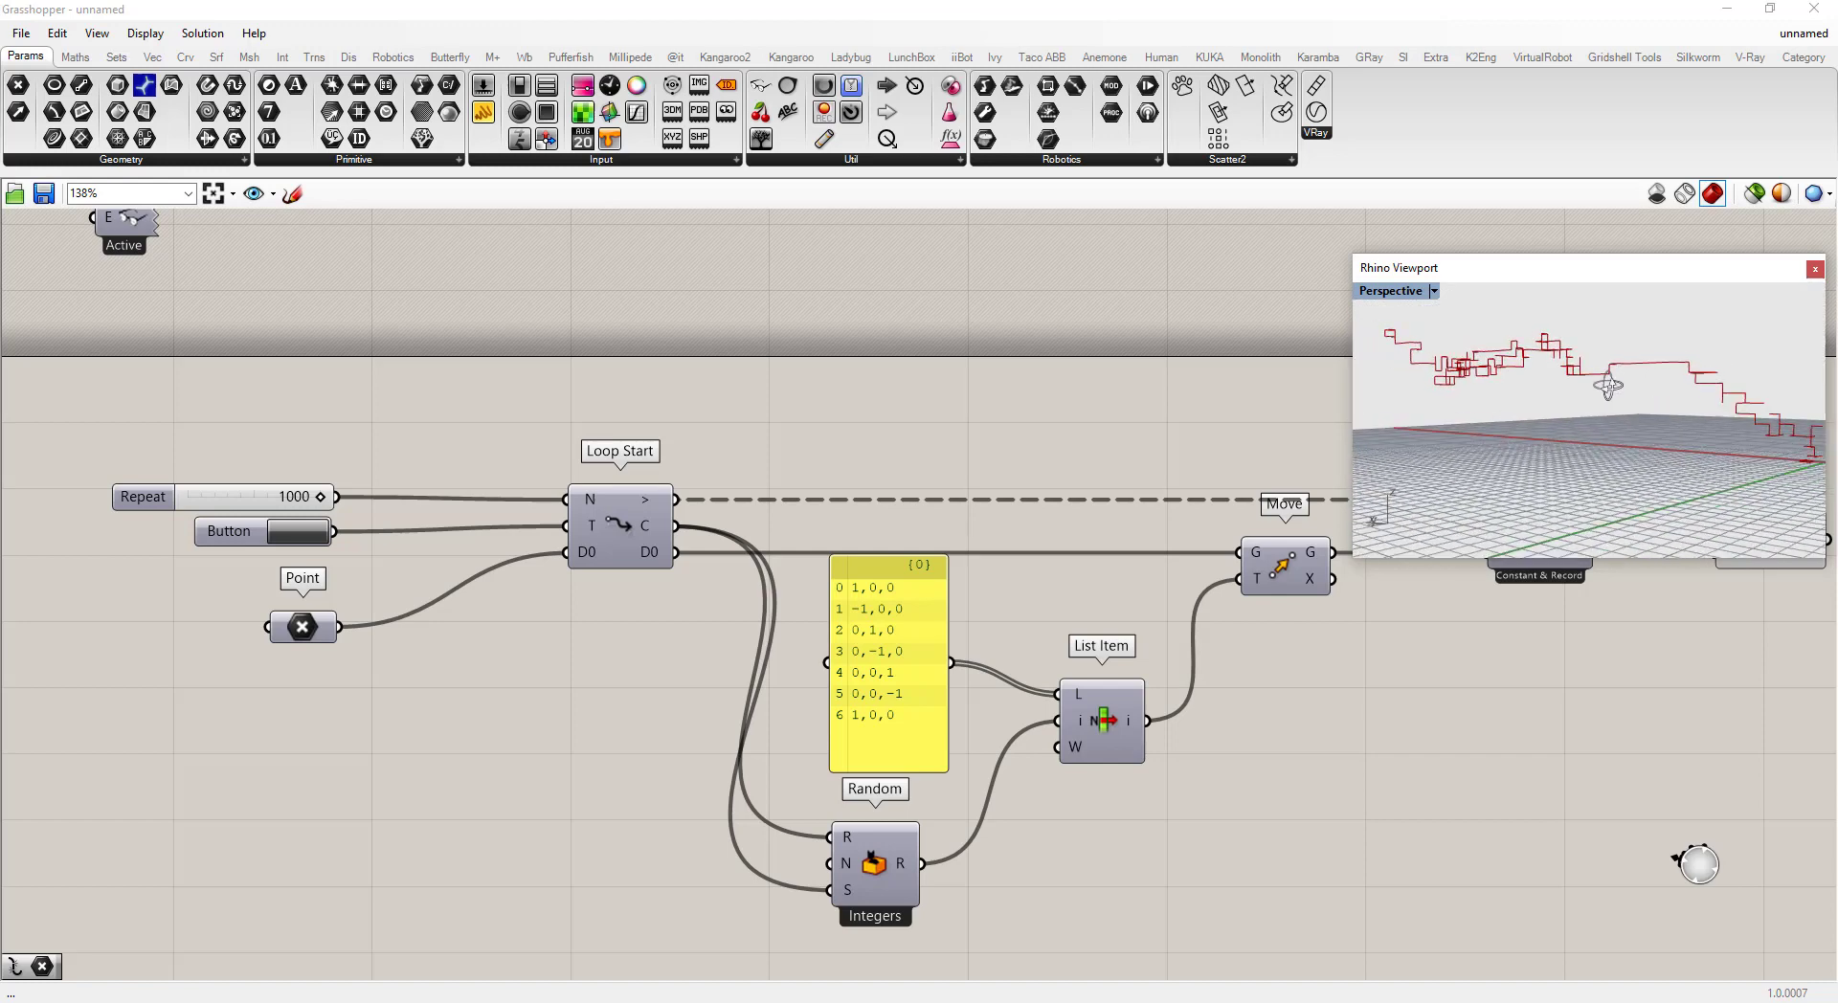
scroll(960, 667, down, 2)
scroll(974, 697, down, 2)
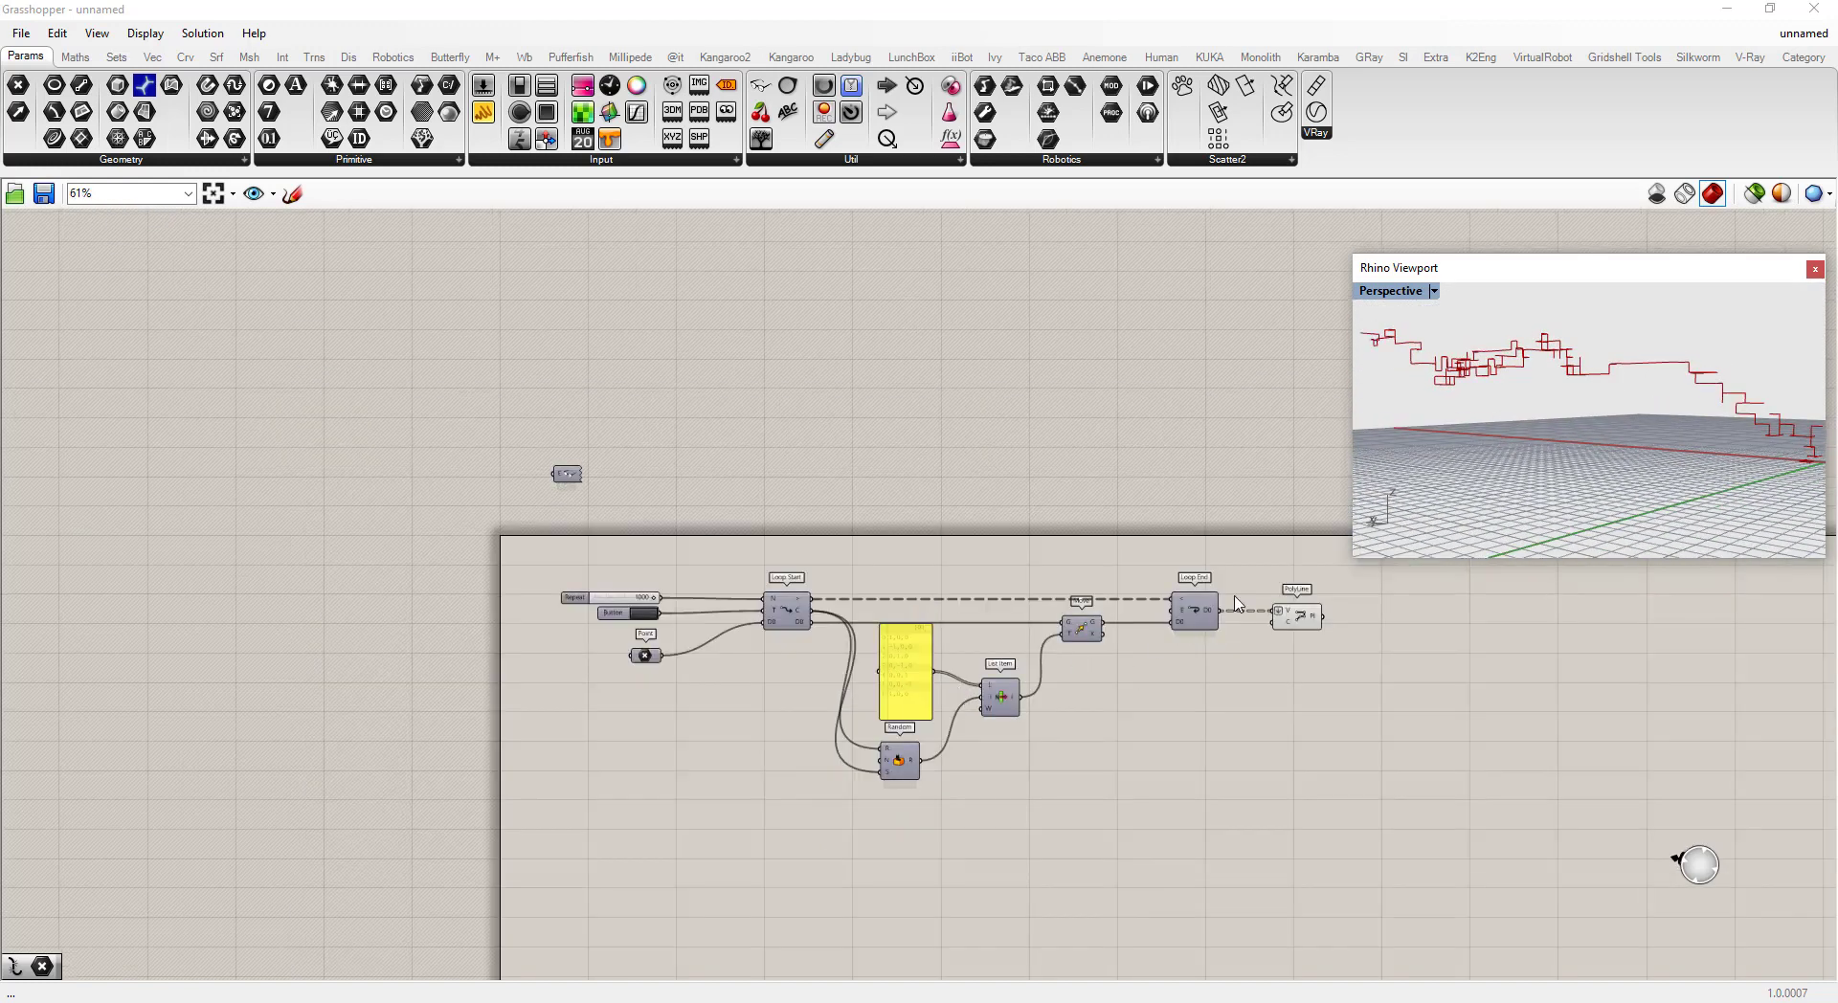
scroll(1628, 431, up, 3)
scroll(1576, 615, down, 1)
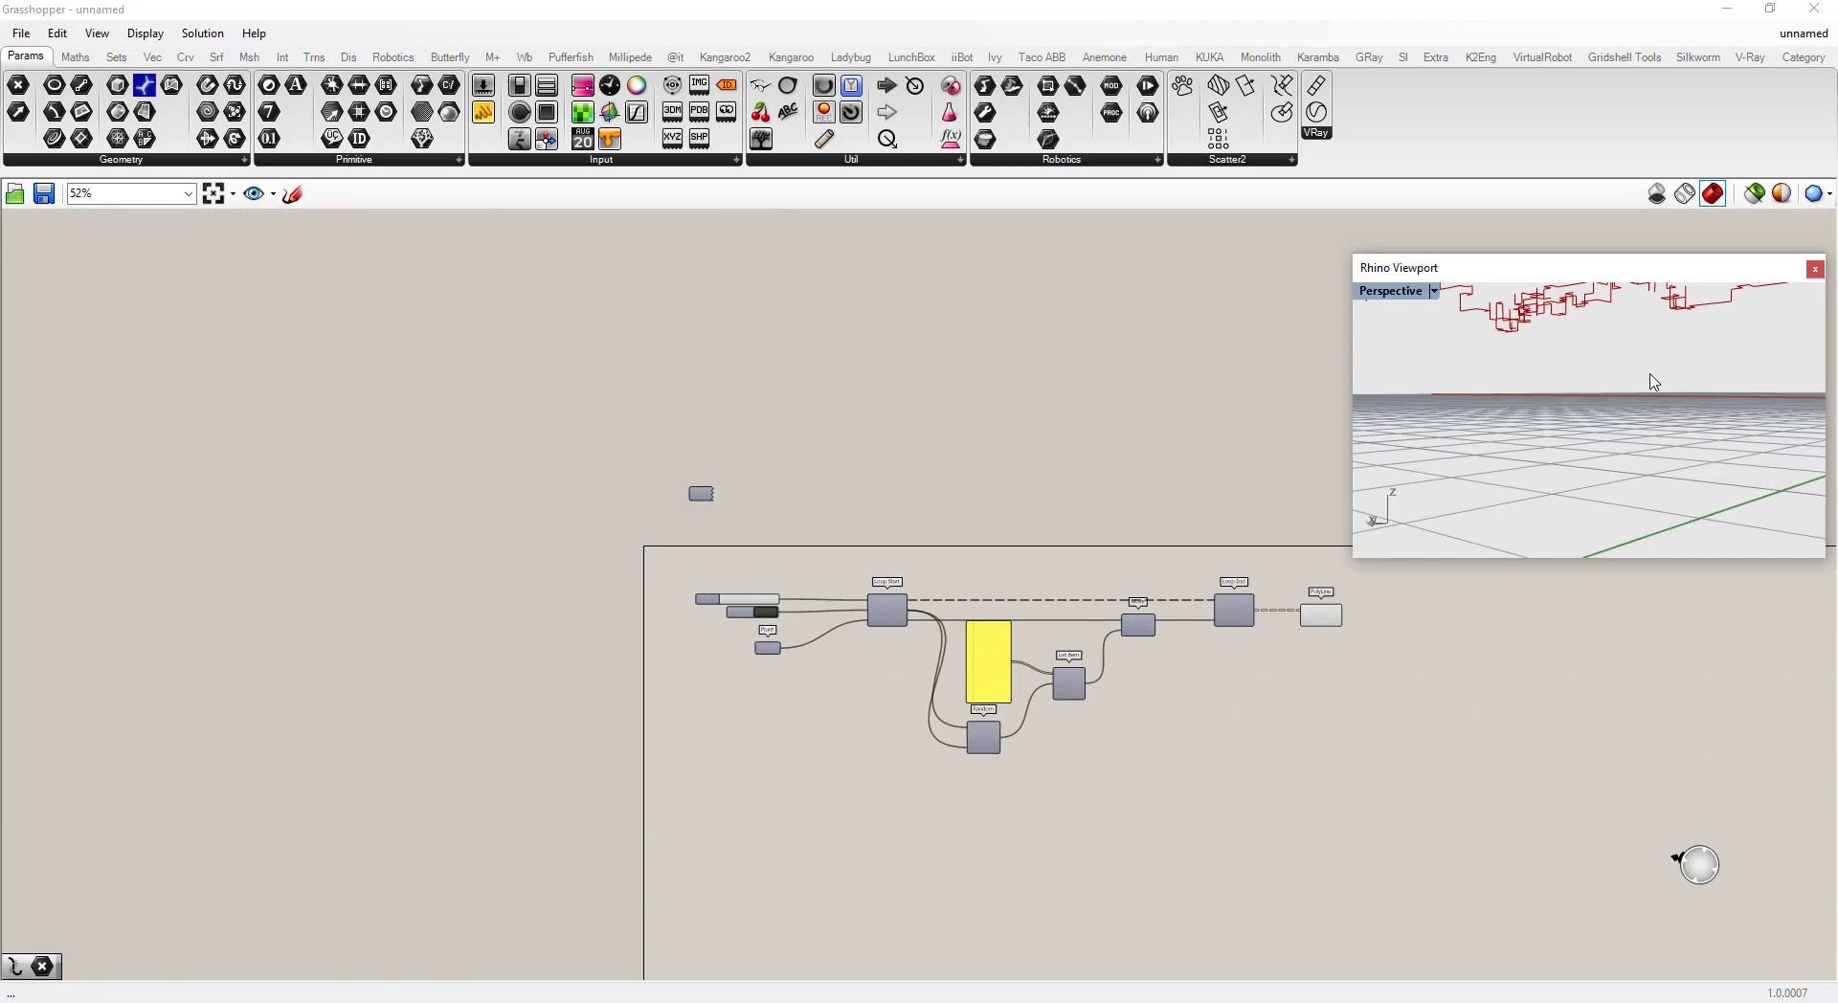
right_drag(1655, 382, 1625, 410)
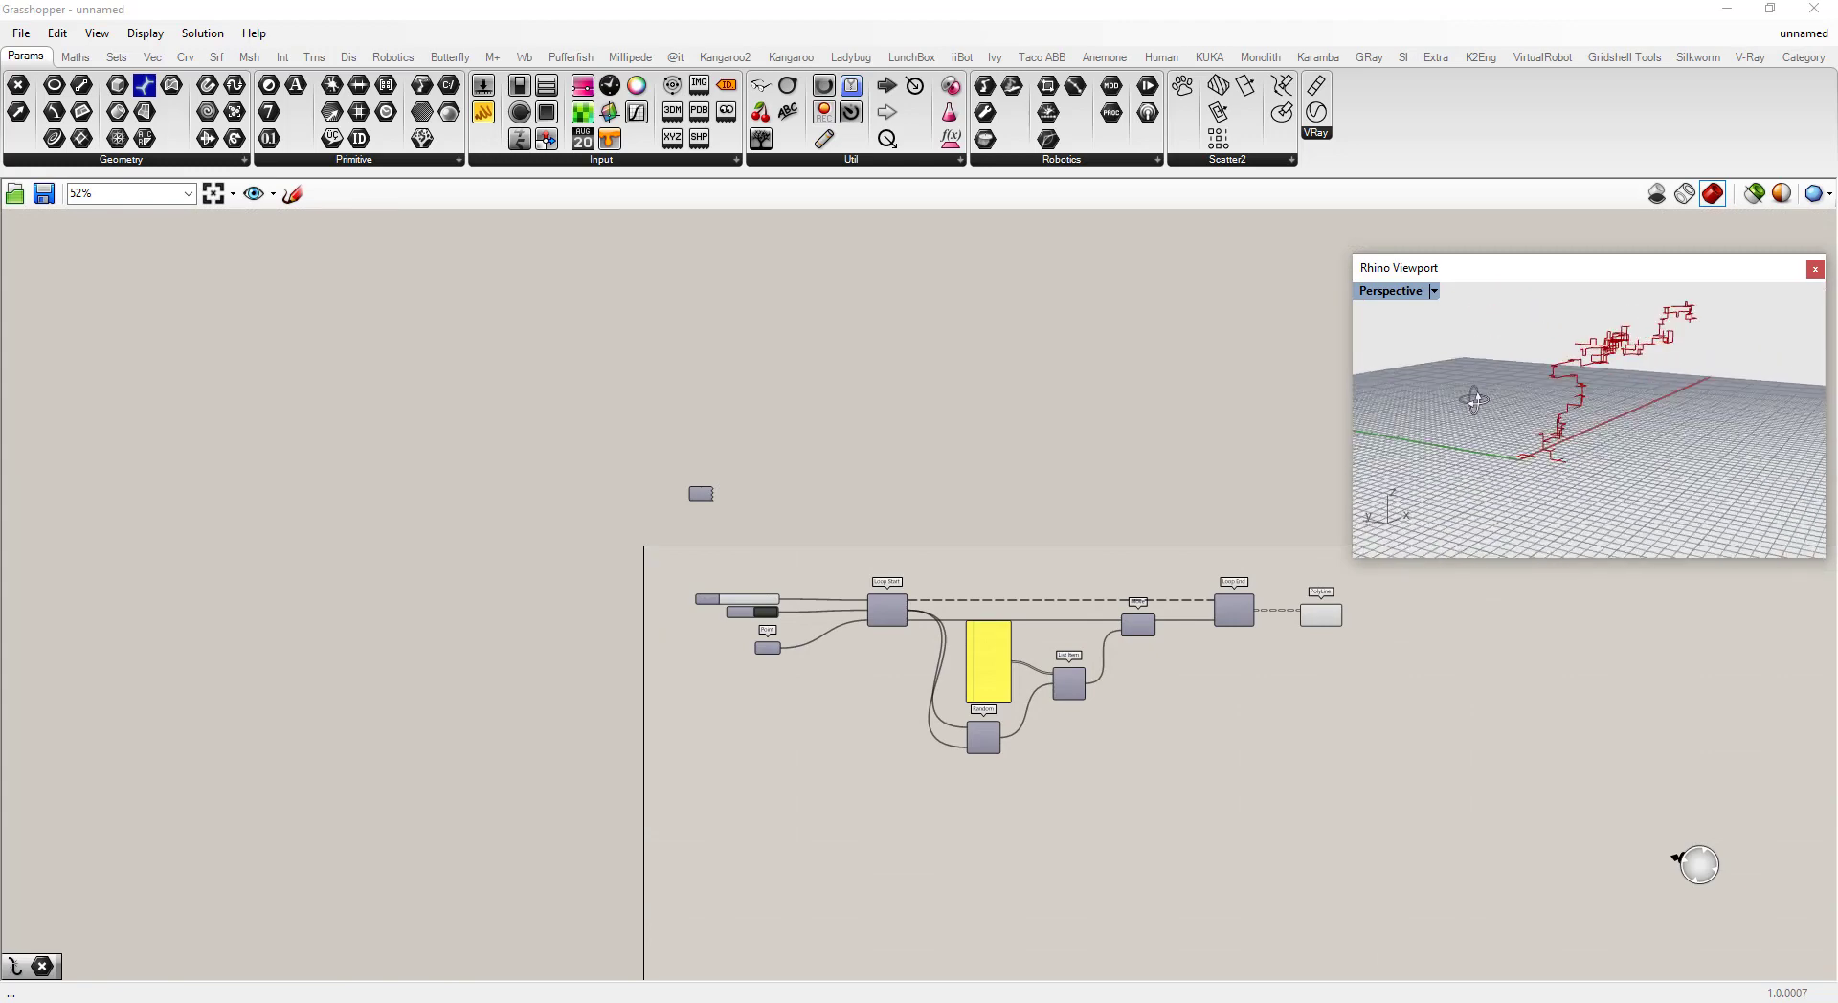
right_drag(1670, 396, 1738, 379)
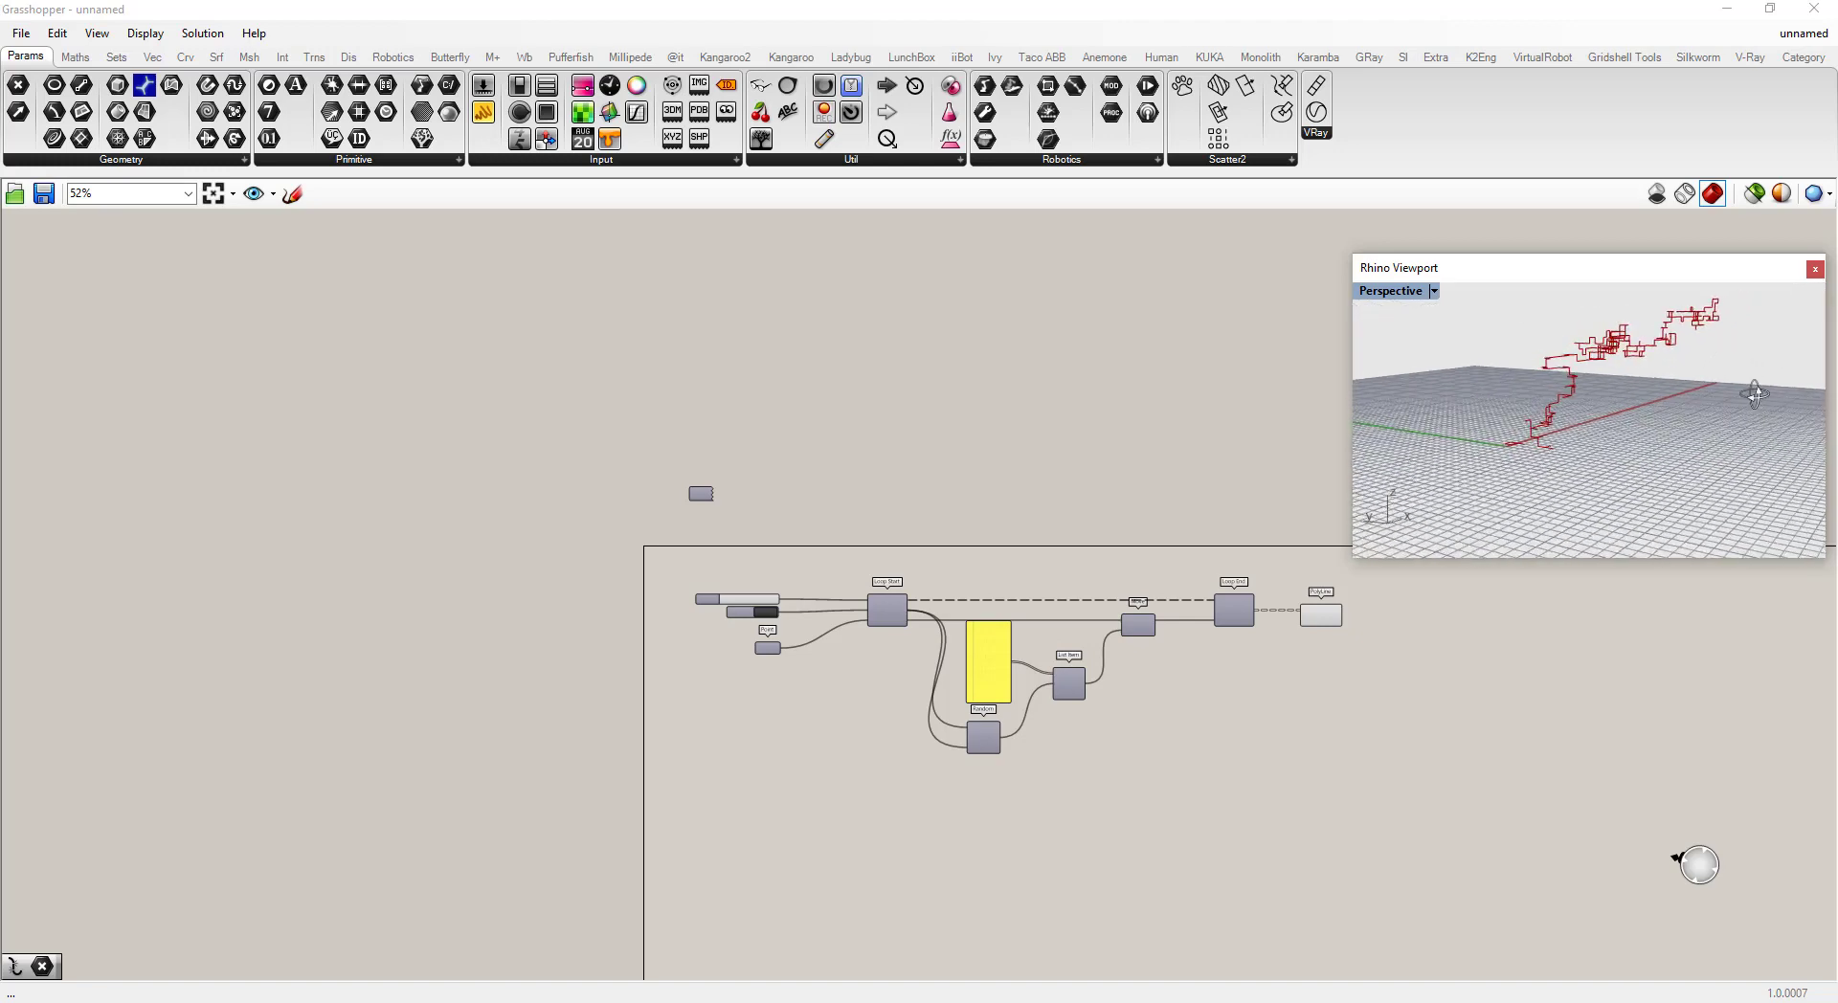
right_drag(1757, 364, 1650, 417)
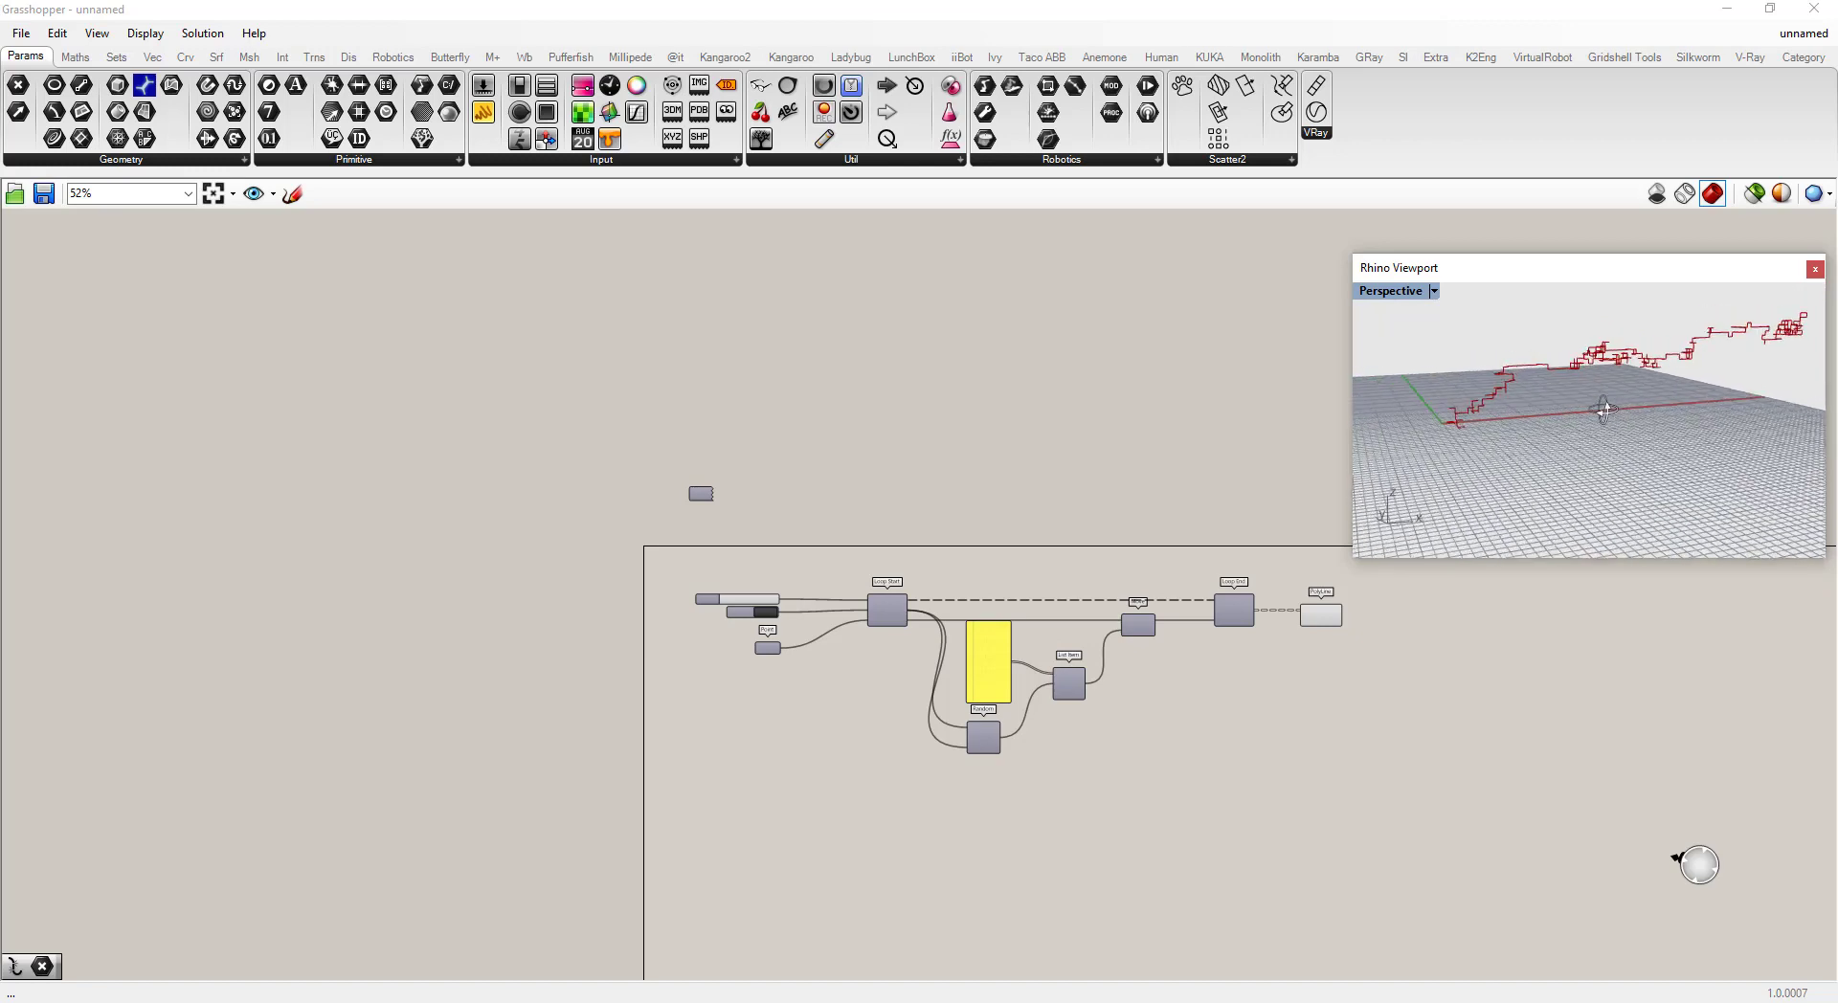